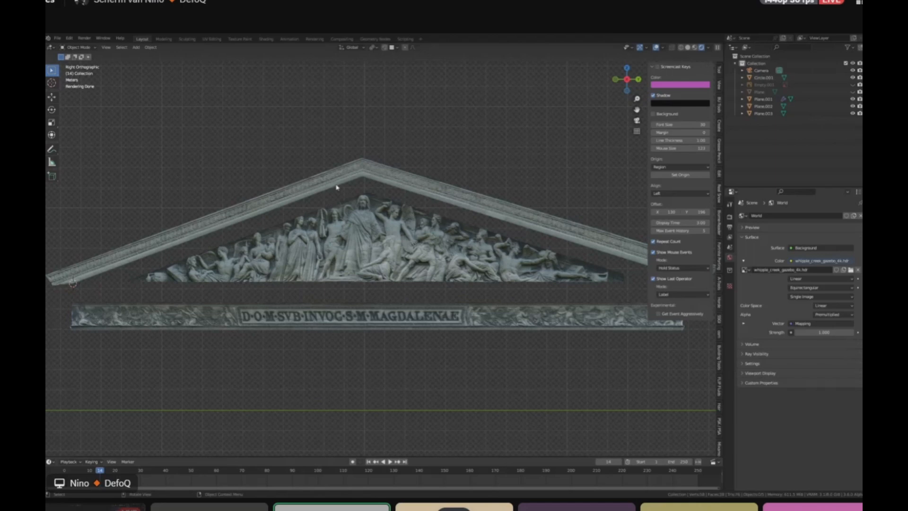
# Step: Add the columned Greek temple photo to the scene as a reference image in the right orthographic view
pyautogui.scroll(1, 263, 228)
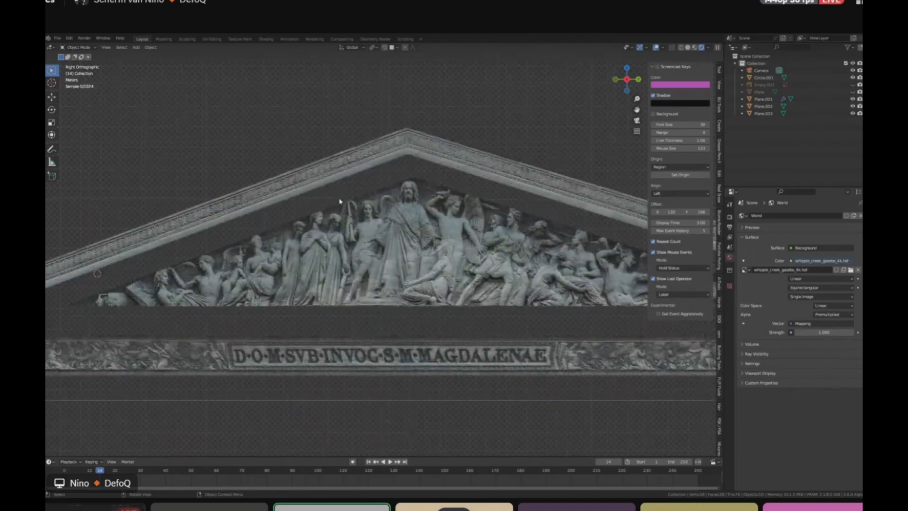
pyautogui.scroll(-3, 346, 230)
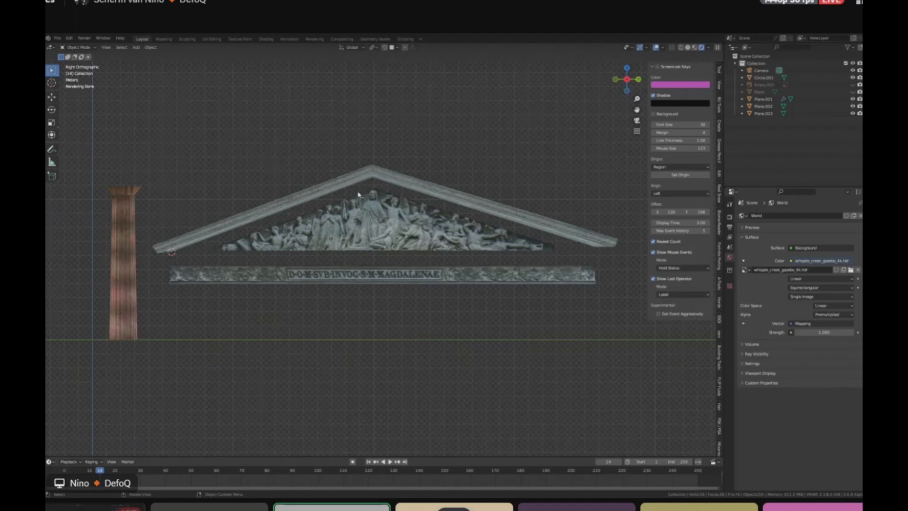
pyautogui.scroll(1, 359, 194)
pyautogui.scroll(-3, 444, 257)
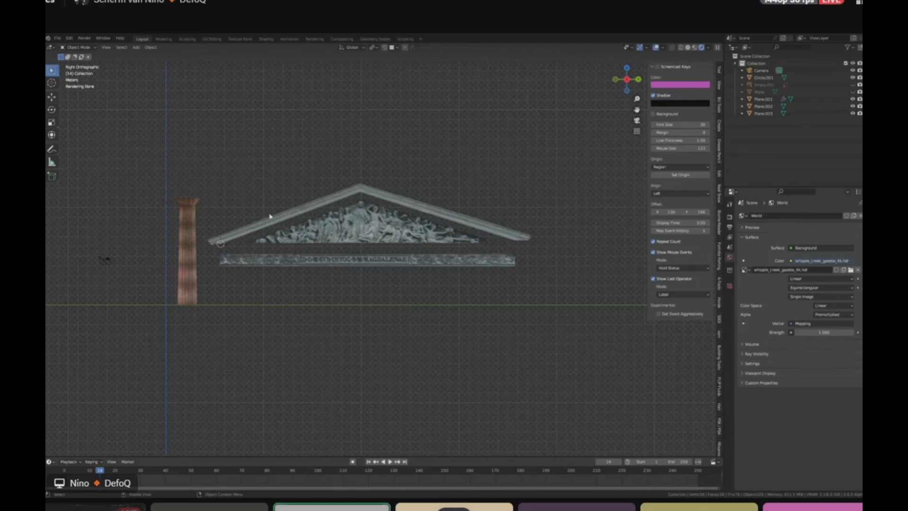
pyautogui.hotkey('shift', 'a')
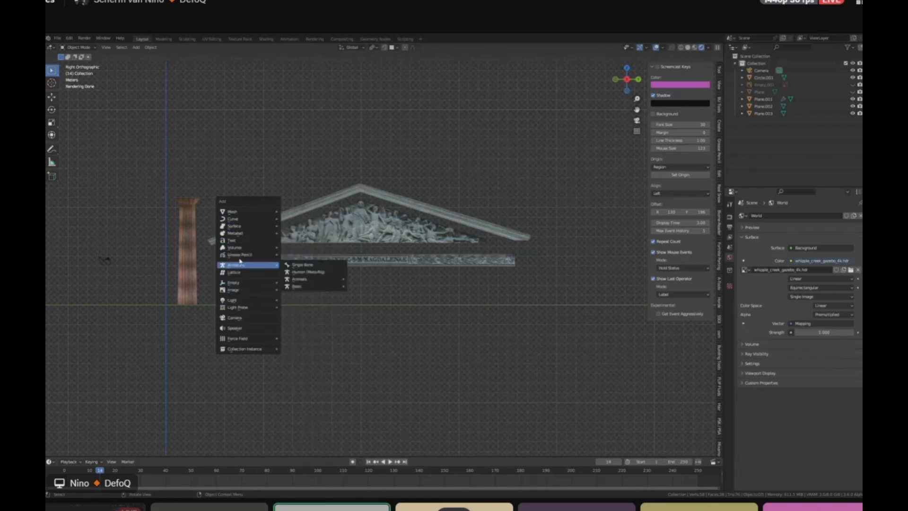
pyautogui.moveTo(244, 217)
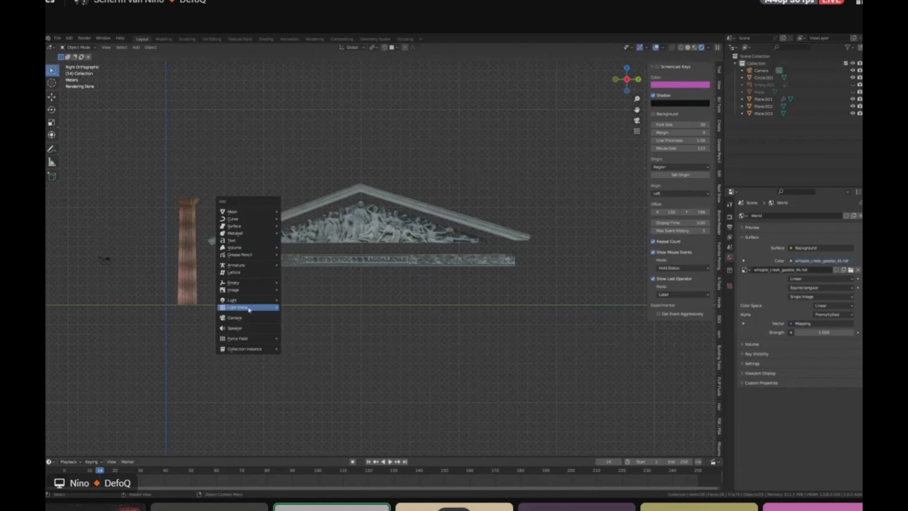
pyautogui.moveTo(255, 289)
pyautogui.click(293, 291)
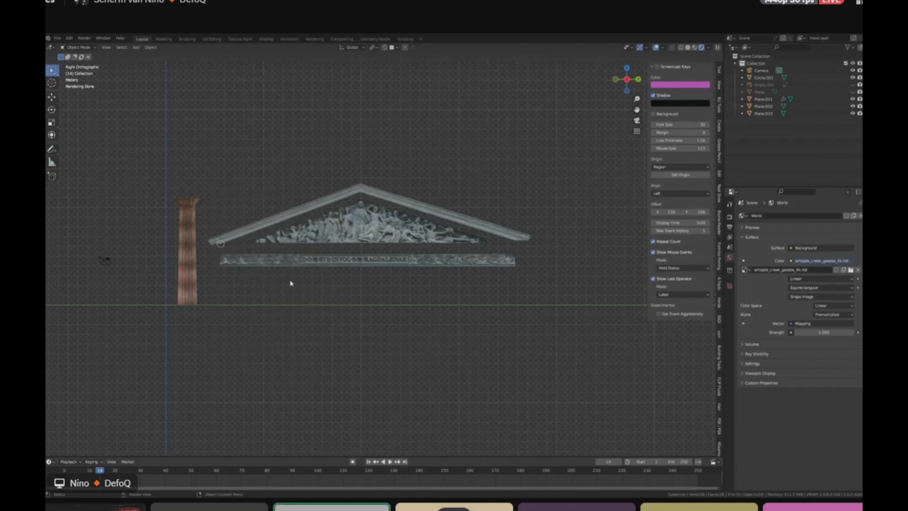
pyautogui.doubleClick(260, 184)
# Step: Enlarge the temple reference photo to a scale of about 5.77 and move it above the column
pyautogui.press('s')
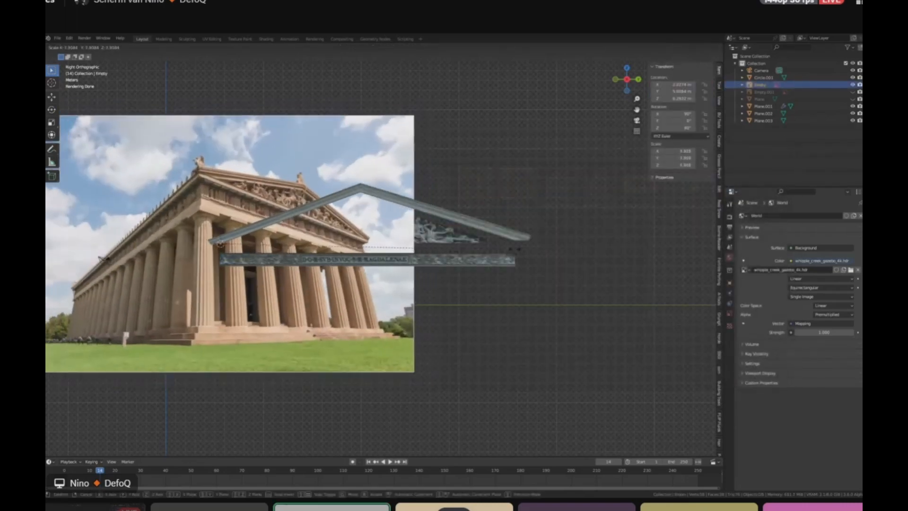
pyautogui.click(466, 278)
pyautogui.press('g')
pyautogui.click(398, 184)
pyautogui.keyDown('shift'); pyautogui.moveTo(330, 232); pyautogui.dragTo(413, 292, button='middle'); pyautogui.keyUp('shift')
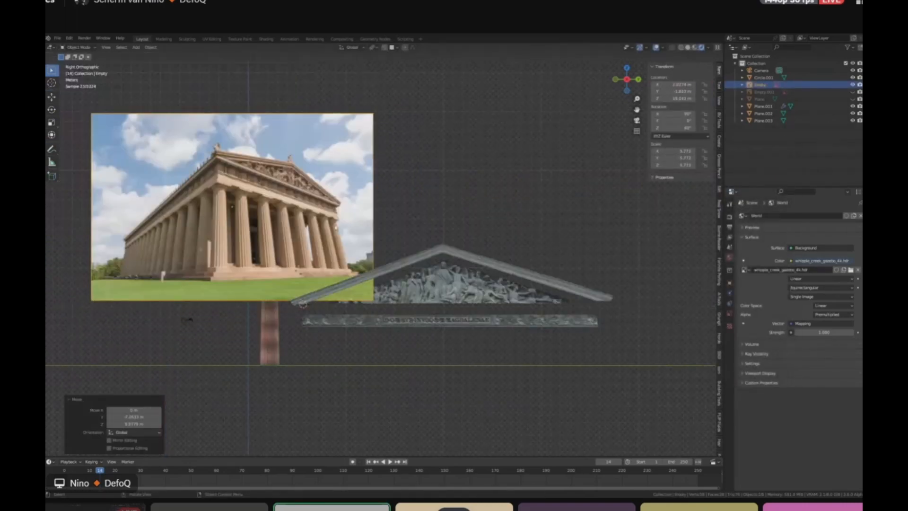
# Step: Move the temple photo to the far side of the pediment, away from the column, and scale it down to about 4.47
pyautogui.press('g')
pyautogui.click(434, 283)
pyautogui.keyDown('shift'); pyautogui.moveTo(480, 351); pyautogui.dragTo(263, 282, button='middle'); pyautogui.keyUp('shift')
pyautogui.press('g')
pyautogui.click(410, 249)
pyautogui.keyDown('shift'); pyautogui.moveTo(410, 248); pyautogui.dragTo(404, 338, button='middle'); pyautogui.keyUp('shift')
pyautogui.scroll(1, 405, 338)
pyautogui.press('s')
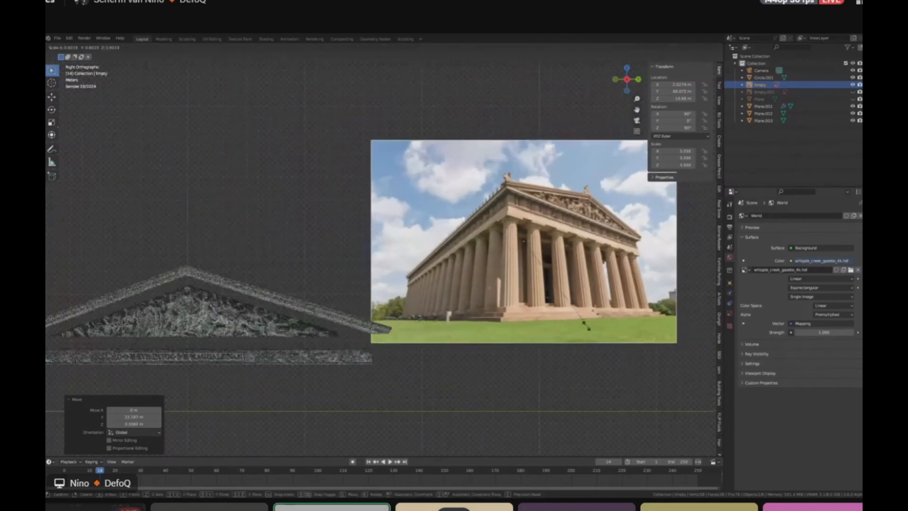
pyautogui.click(577, 313)
pyautogui.press('g')
pyautogui.click(497, 276)
pyautogui.keyDown('shift'); pyautogui.moveTo(355, 308); pyautogui.dragTo(463, 273, button='middle'); pyautogui.keyUp('shift')
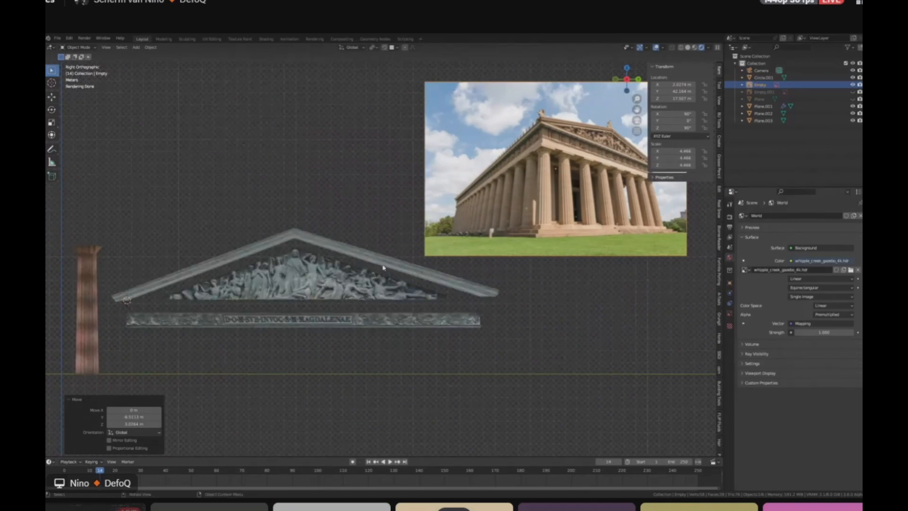
# Step: Reposition the temple photo directly above the column, just clear of the pediment's sloping roof moulding
pyautogui.scroll(-2, 407, 264)
pyautogui.keyDown('shift'); pyautogui.moveTo(425, 251); pyautogui.dragTo(506, 261, button='middle'); pyautogui.keyUp('shift')
pyautogui.scroll(1, 506, 260)
pyautogui.press('g')
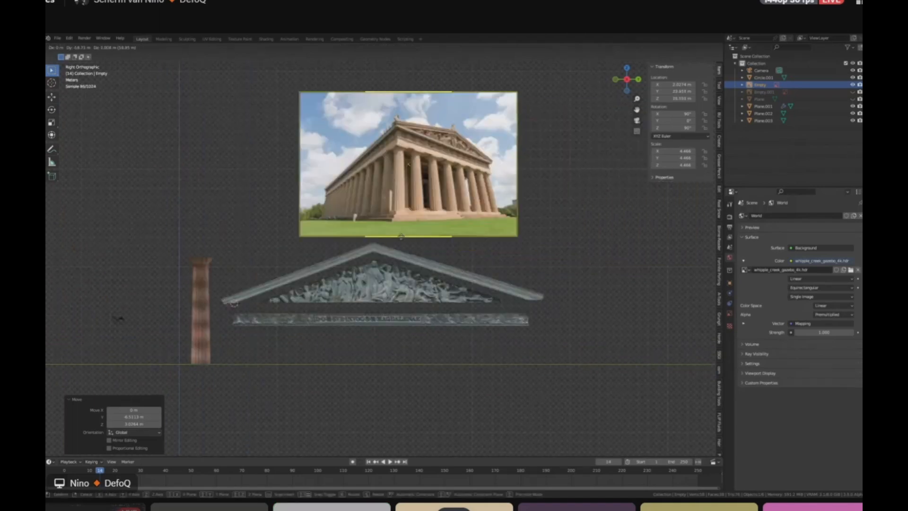
pyautogui.click(243, 232)
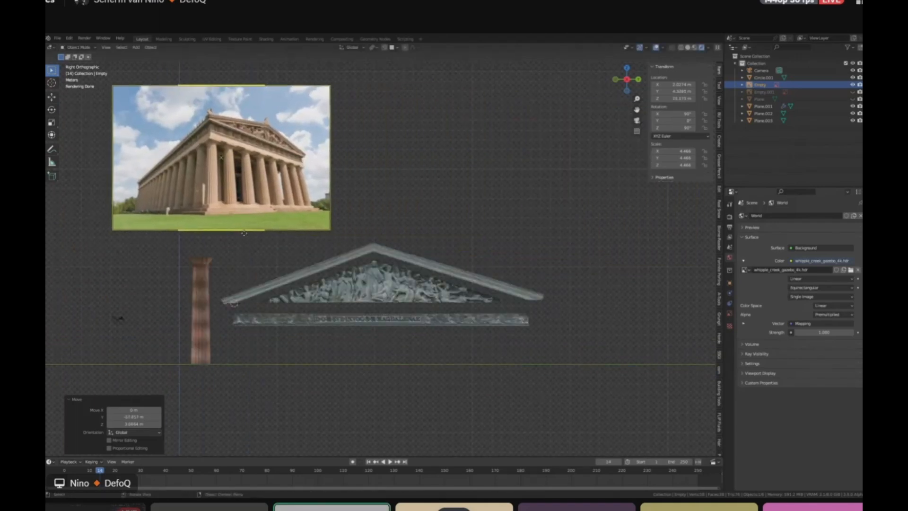
pyautogui.keyDown('shift'); pyautogui.moveTo(243, 232); pyautogui.dragTo(301, 221, button='middle'); pyautogui.keyUp('shift')
pyautogui.press('g')
pyautogui.click(335, 265)
pyautogui.scroll(1, 332, 267)
pyautogui.scroll(1, 333, 266)
pyautogui.press('g')
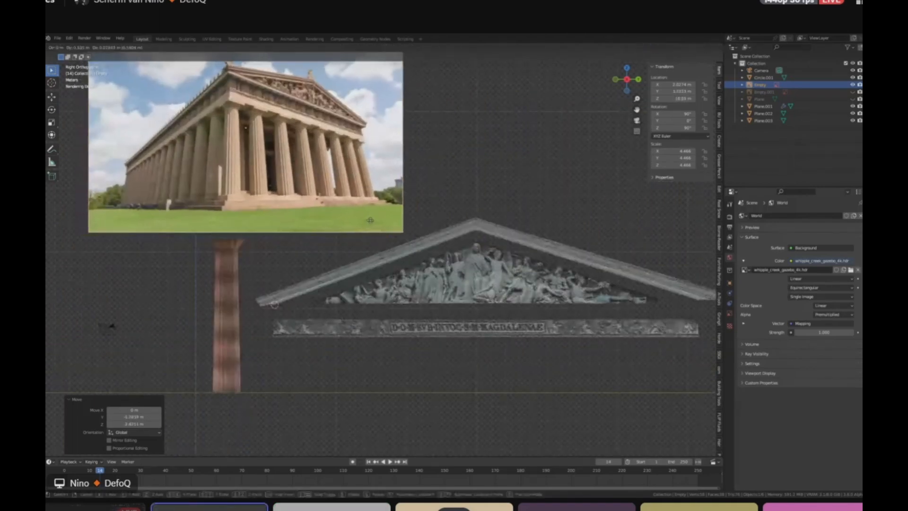
pyautogui.click(485, 203)
pyautogui.keyDown('shift'); pyautogui.moveTo(484, 203); pyautogui.dragTo(432, 242, button='middle'); pyautogui.keyUp('shift')
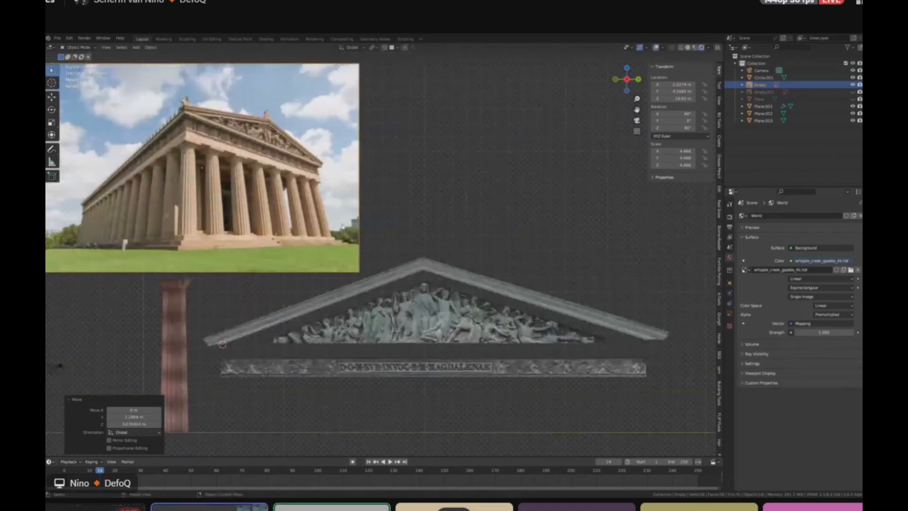
pyautogui.keyDown('shift'); pyautogui.moveTo(393, 320); pyautogui.dragTo(392, 294, button='middle'); pyautogui.keyUp('shift')
pyautogui.scroll(1, 251, 303)
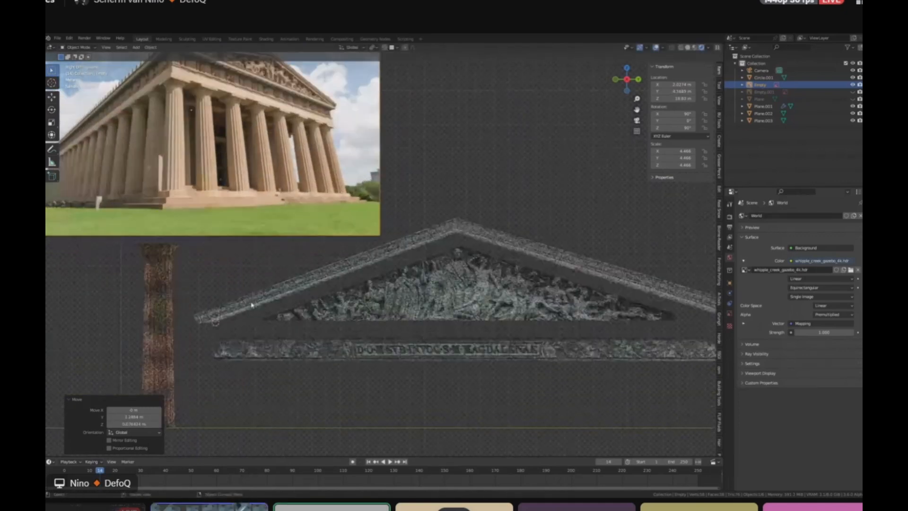
pyautogui.keyDown('shift'); pyautogui.moveTo(251, 304); pyautogui.dragTo(264, 273, button='middle'); pyautogui.keyUp('shift')
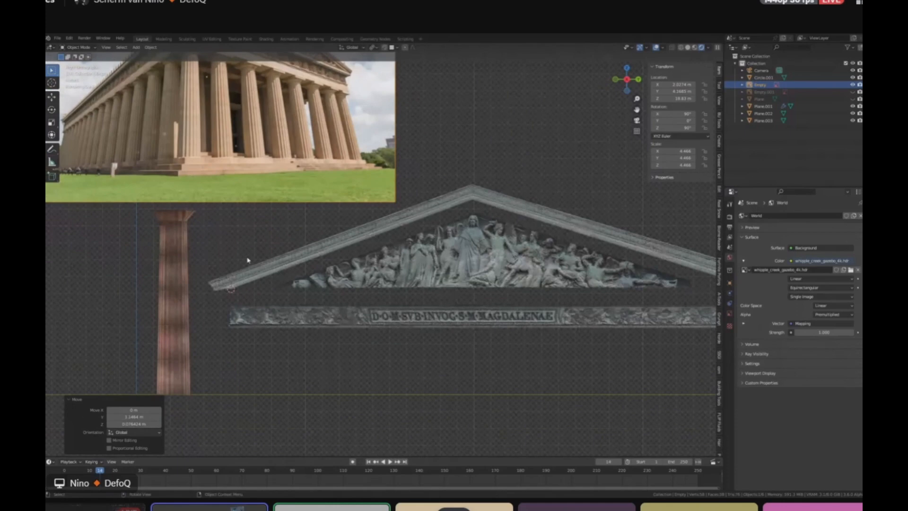
pyautogui.scroll(-1, 248, 259)
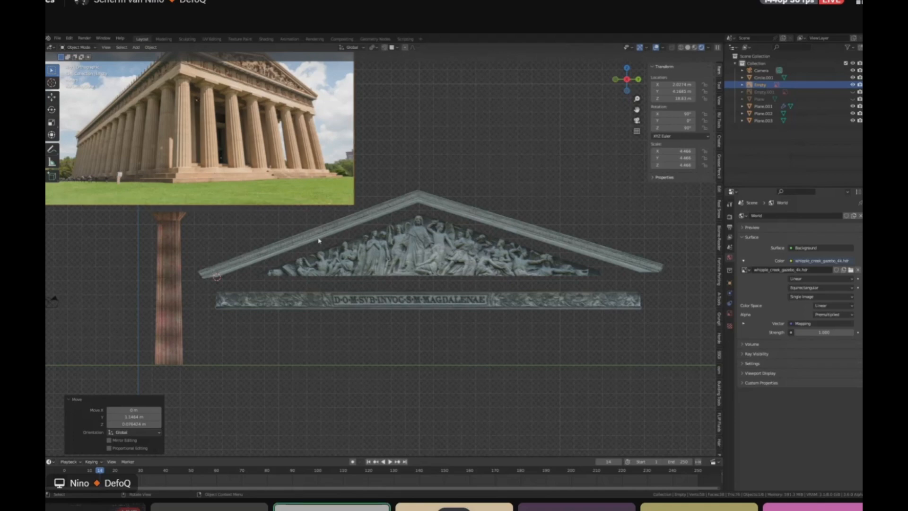
# Step: Select the triangular relief panel and examine how the pediment, frieze and column compare with the temple photo
pyautogui.click(461, 257)
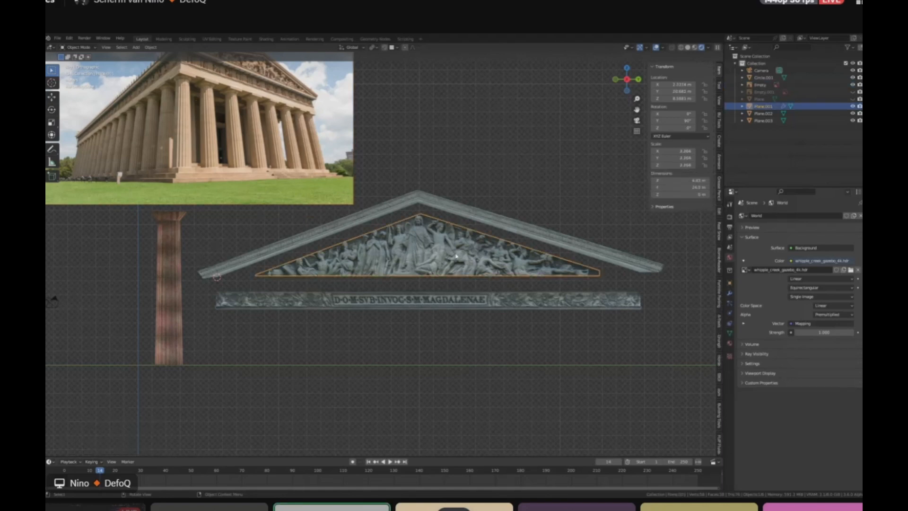
pyautogui.scroll(-1, 460, 256)
pyautogui.scroll(-1, 338, 258)
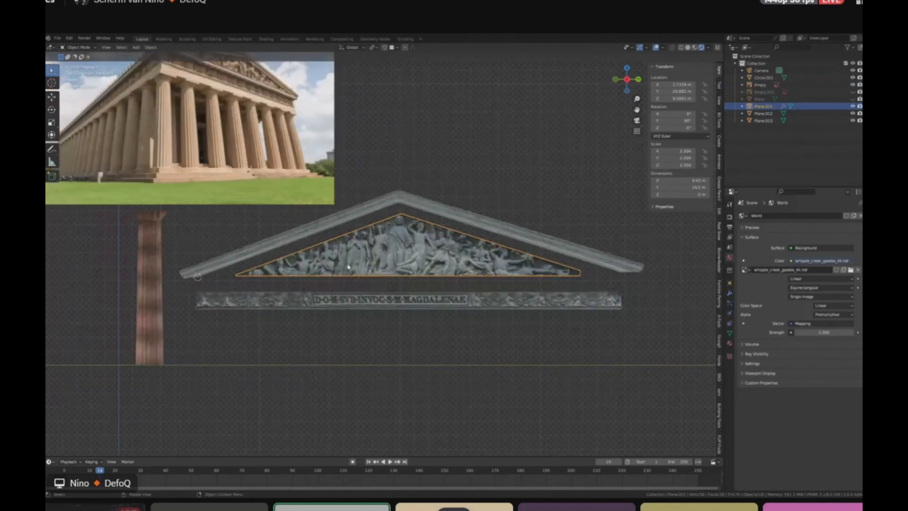
pyautogui.scroll(1, 347, 264)
pyautogui.scroll(-1, 285, 228)
pyautogui.keyDown('shift'); pyautogui.moveTo(288, 225); pyautogui.dragTo(301, 261, button='middle'); pyautogui.keyUp('shift')
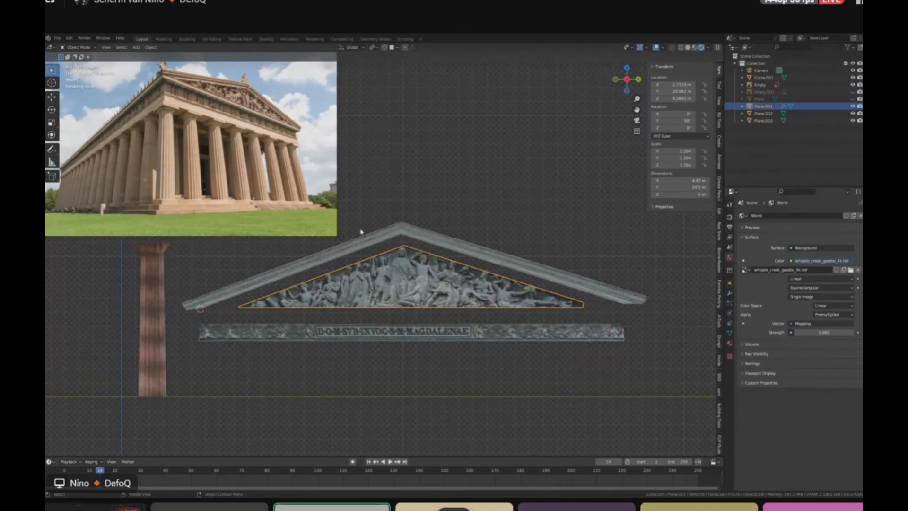
pyautogui.scroll(2, 152, 325)
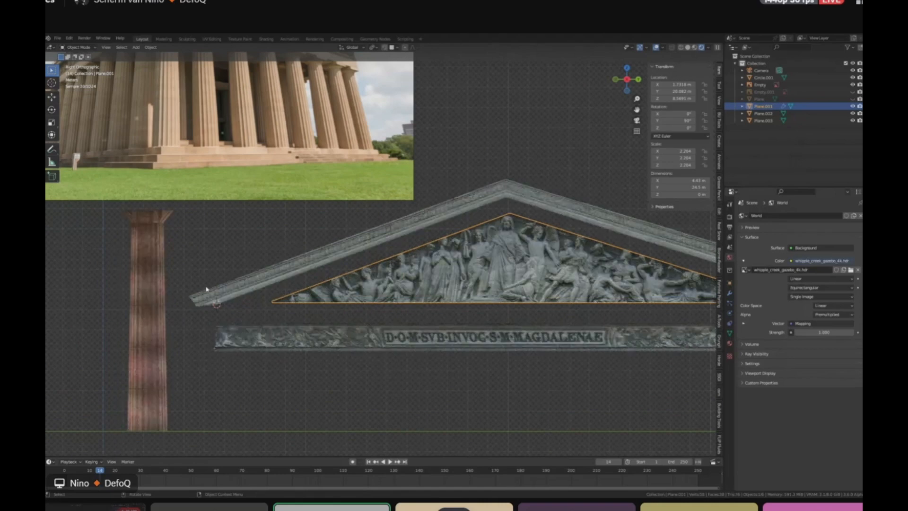
pyautogui.scroll(-3, 207, 289)
pyautogui.scroll(3, 377, 266)
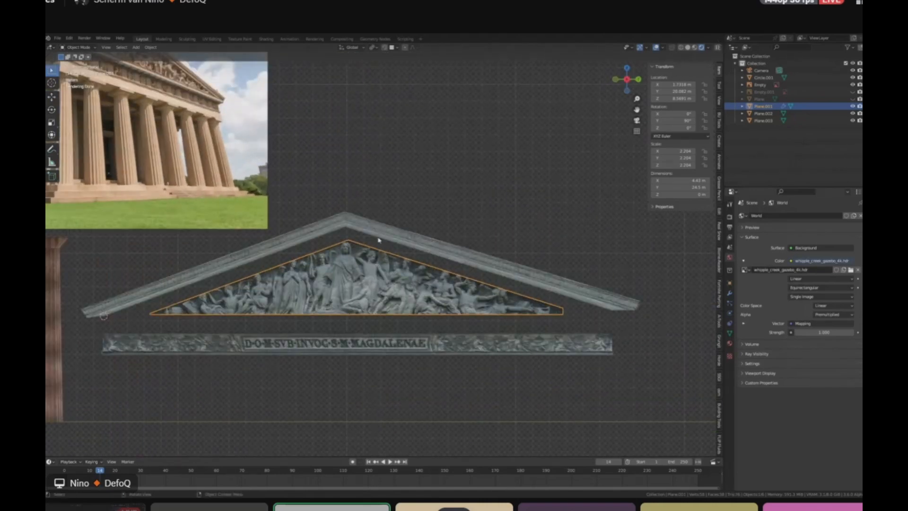
pyautogui.keyDown('shift'); pyautogui.moveTo(353, 213); pyautogui.dragTo(348, 199, button='middle'); pyautogui.keyUp('shift')
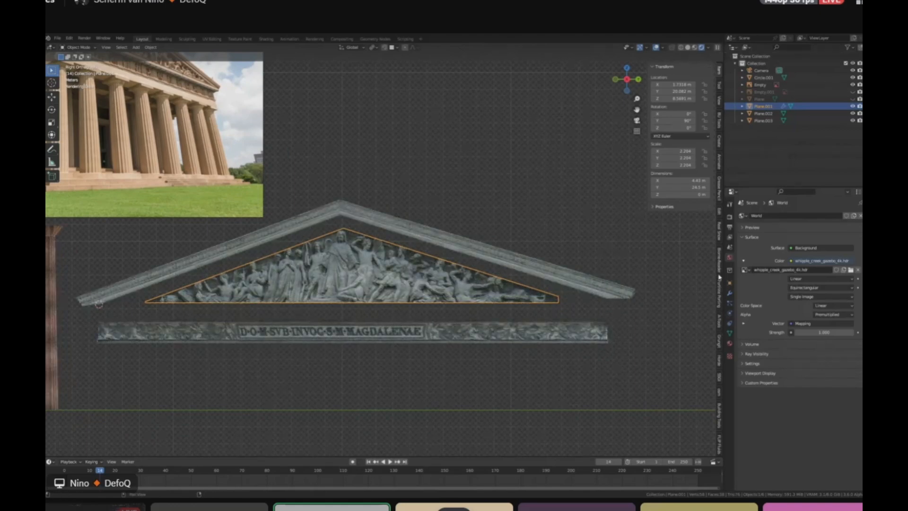
# Step: Turn on the Screencast Keys overlay, adjust its font size and offset it lower in the viewport
pyautogui.scroll(-10, 720, 278)
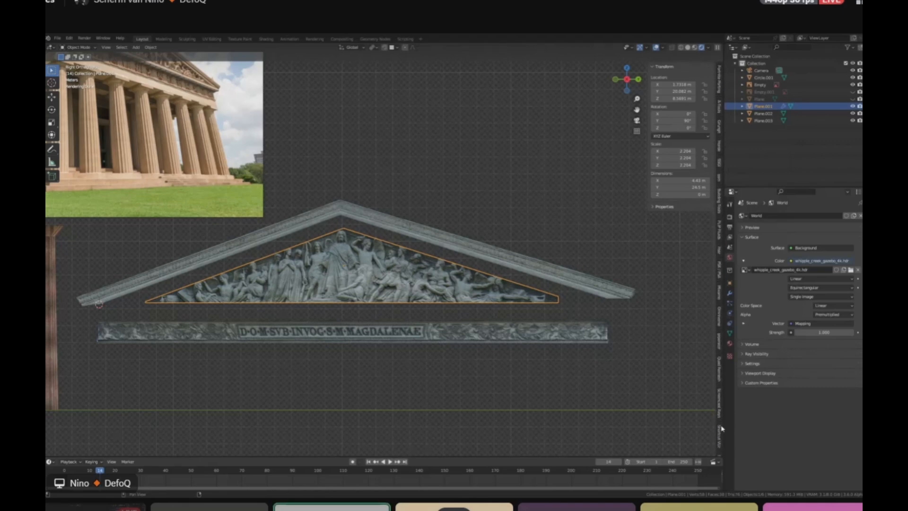
pyautogui.click(719, 403)
pyautogui.click(657, 67)
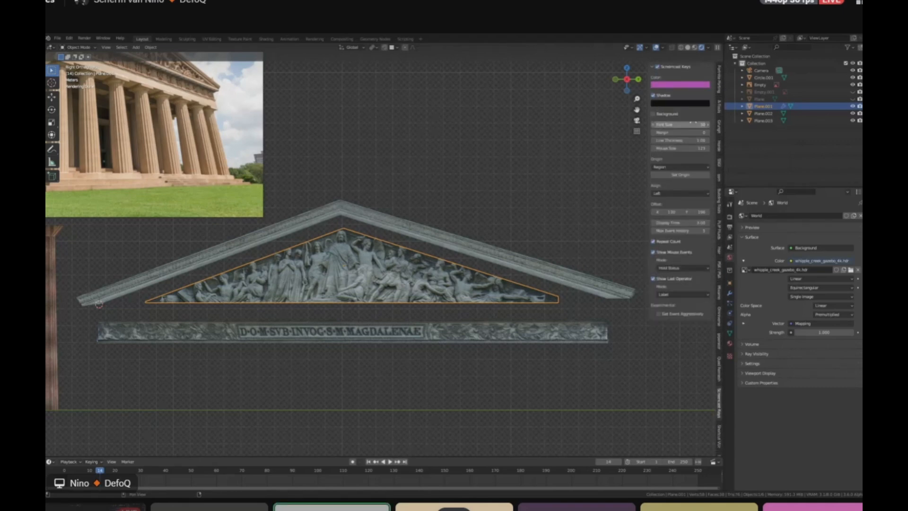
pyautogui.moveTo(680, 124); pyautogui.dragTo(655, 124)
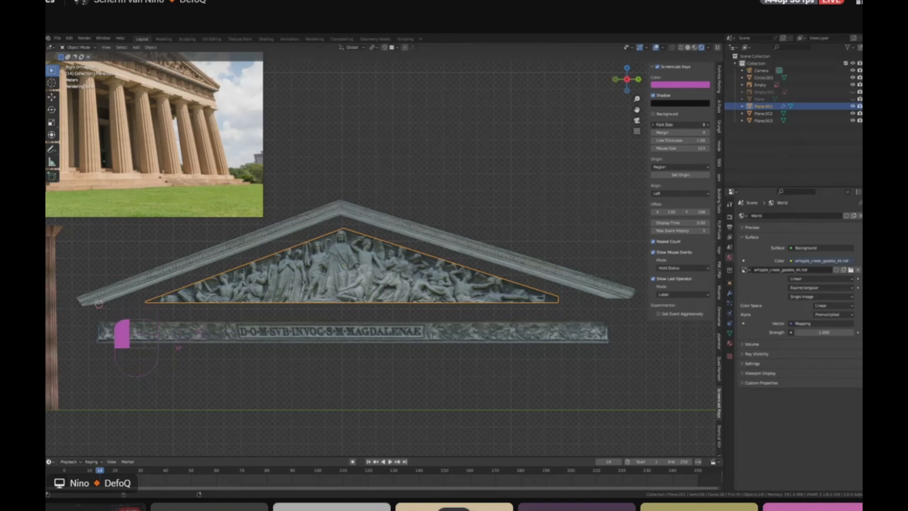
pyautogui.scroll(-1, 585, 178)
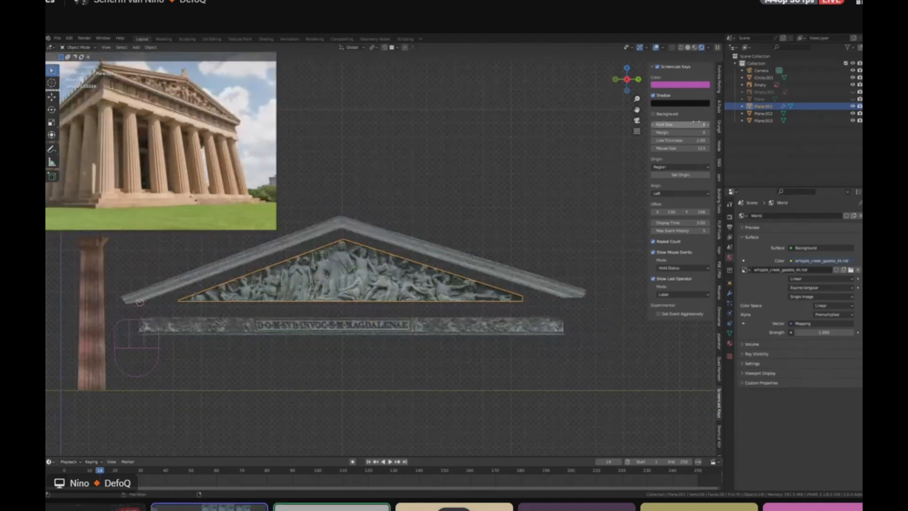
pyautogui.moveTo(680, 124)
pyautogui.mouseDown()
pyautogui.moveTo(671, 125)
pyautogui.moveTo(691, 125)
pyautogui.mouseUp()
pyautogui.moveTo(670, 212); pyautogui.dragTo(631, 212)
# Step: Split the 3D viewport in two and turn the new area into a Shader Editor showing the relief panel's material nodes
pyautogui.scroll(2, 428, 276)
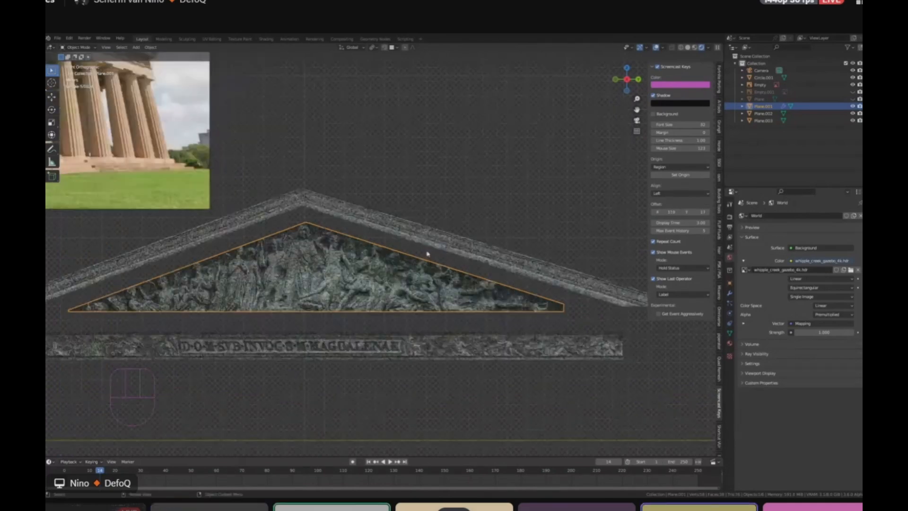
pyautogui.moveTo(722, 47); pyautogui.dragTo(405, 82)
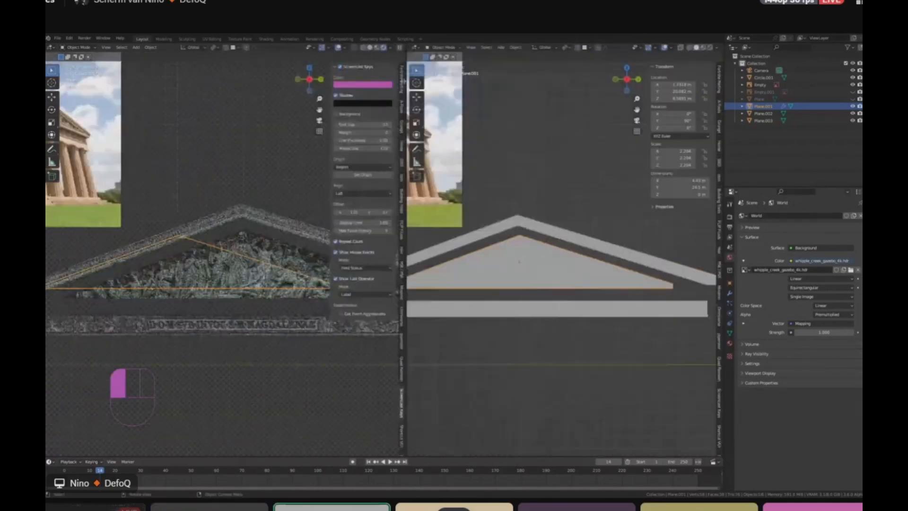
pyautogui.click(413, 47)
pyautogui.click(442, 116)
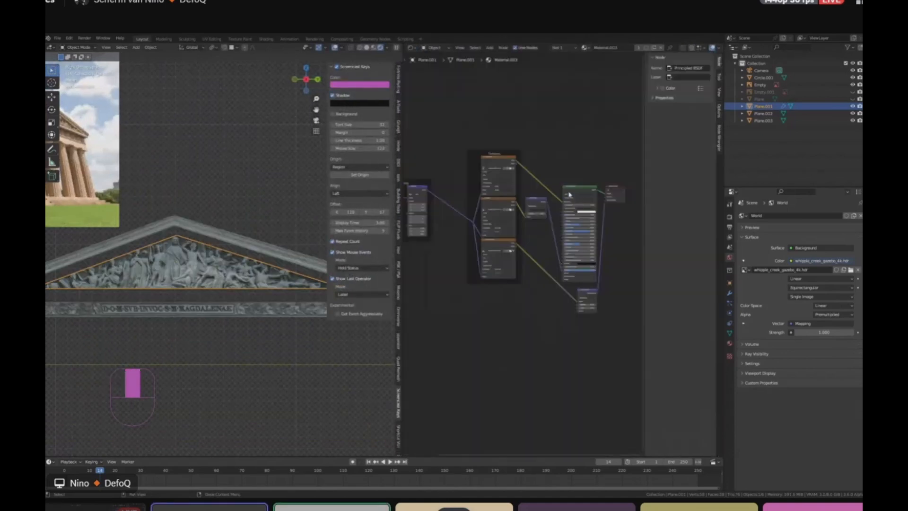
pyautogui.scroll(3, 437, 179)
pyautogui.scroll(2, 175, 272)
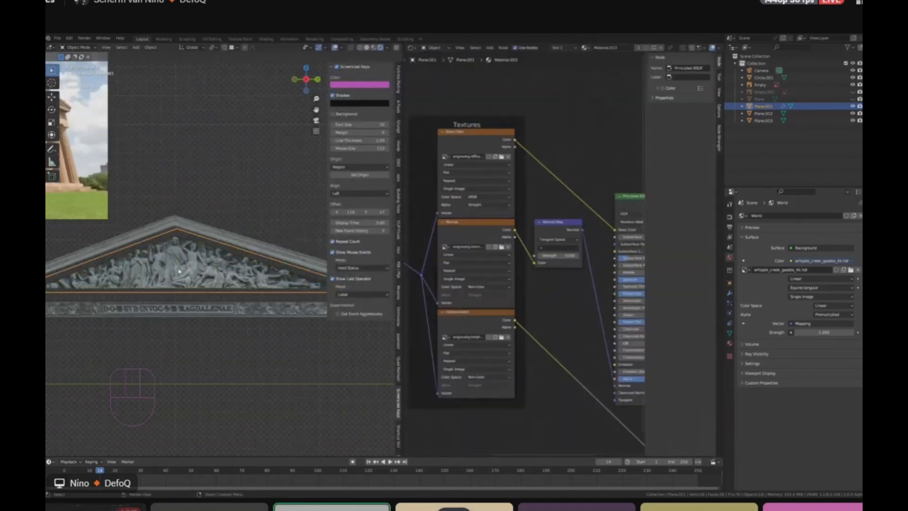
# Step: Disconnect the engraving diffuse texture from the Principled BSDF's Base Color and inspect the relief's surface without it
pyautogui.scroll(-1, 437, 199)
pyautogui.scroll(1, 576, 206)
pyautogui.moveTo(509, 202); pyautogui.dragTo(552, 178, button='middle')
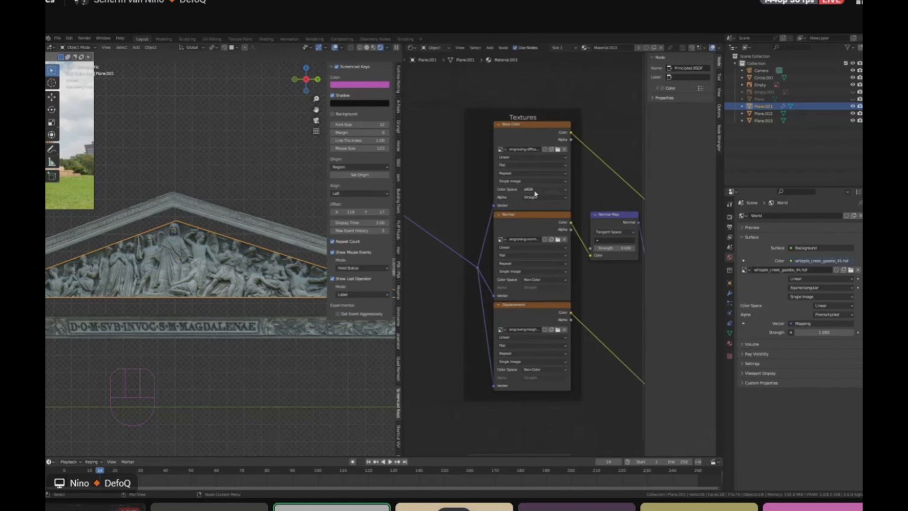
pyautogui.moveTo(535, 193); pyautogui.dragTo(461, 188, button='middle')
pyautogui.scroll(3, 608, 210)
pyautogui.moveTo(608, 210); pyautogui.dragTo(537, 137)
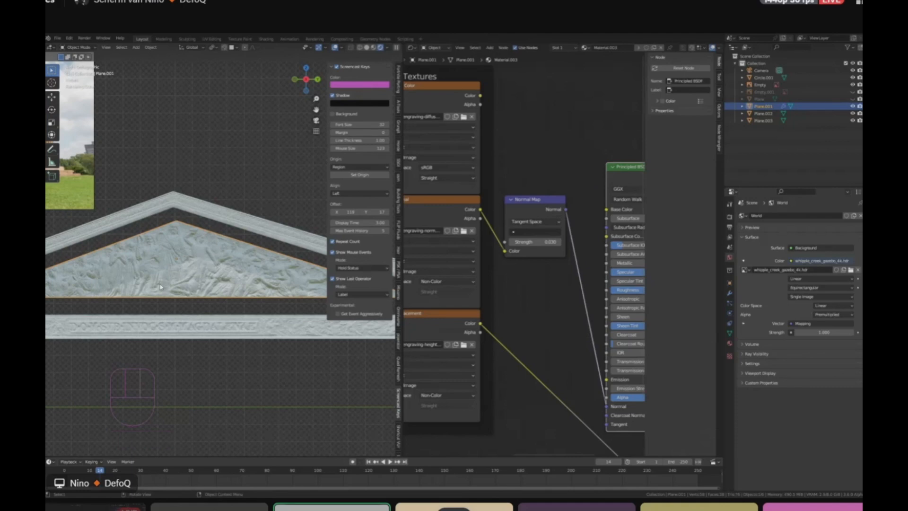
pyautogui.scroll(-3, 504, 202)
pyautogui.scroll(1, 471, 249)
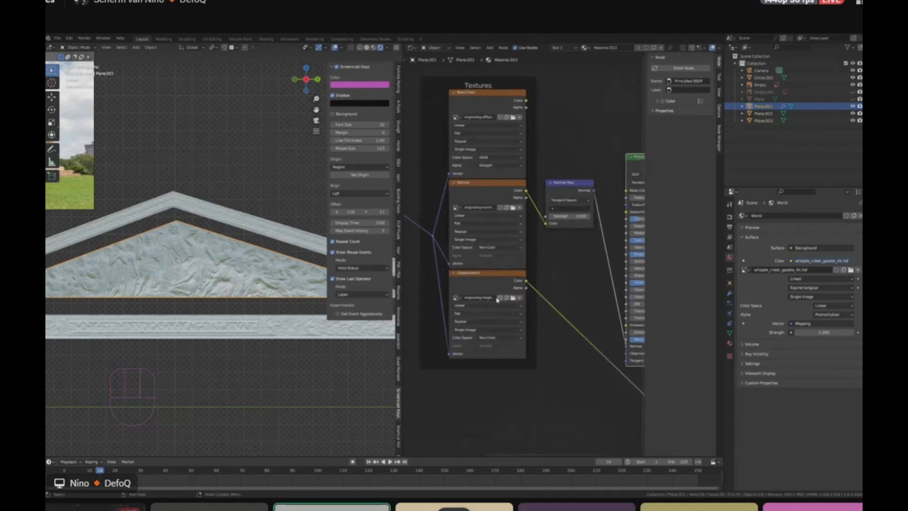
pyautogui.scroll(2, 212, 242)
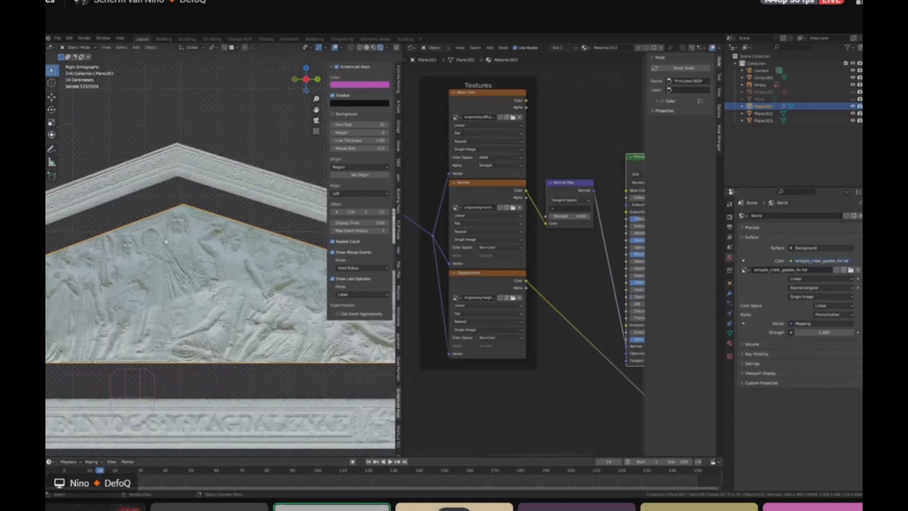
# Step: Reconnect the engraving diffuse texture to the Principled BSDF's Base Color and inspect the textured relief figures up close
pyautogui.scroll(4, 214, 243)
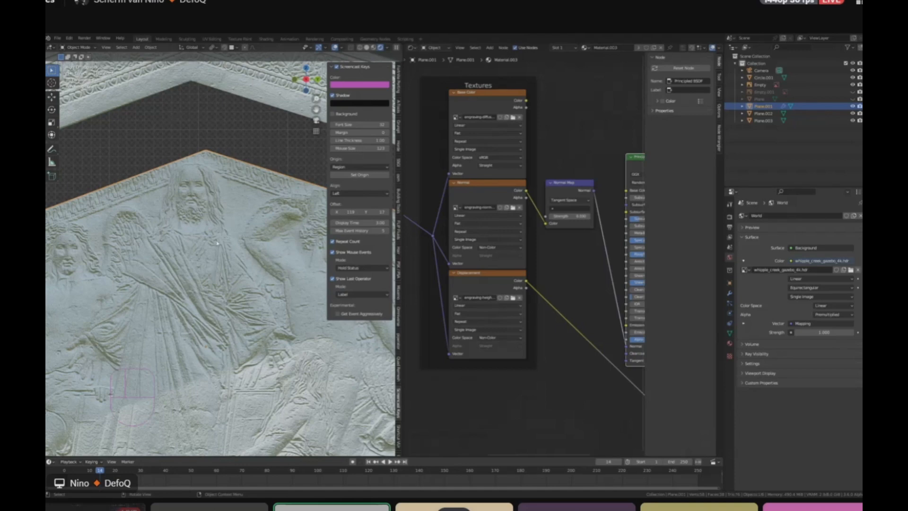
pyautogui.moveTo(597, 112); pyautogui.dragTo(572, 123, button='middle')
pyautogui.moveTo(501, 112); pyautogui.dragTo(601, 203)
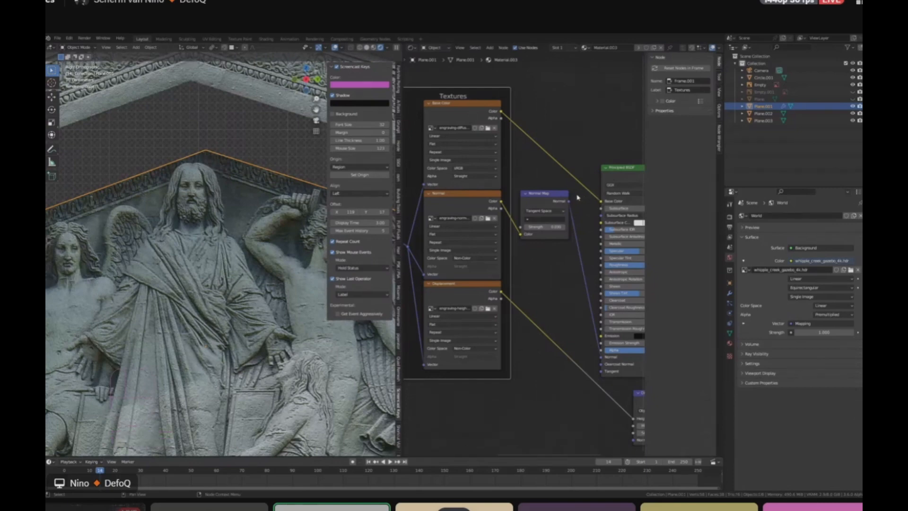
pyautogui.scroll(-2, 241, 217)
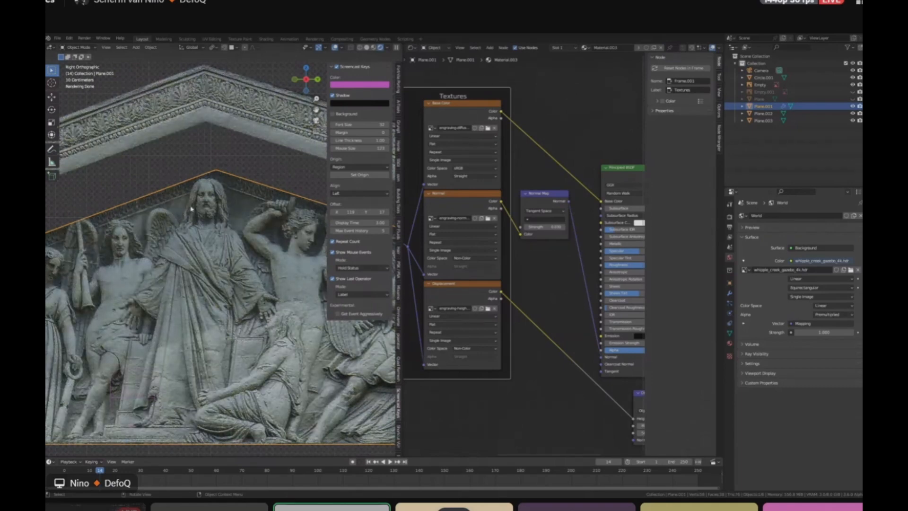
pyautogui.scroll(4, 239, 185)
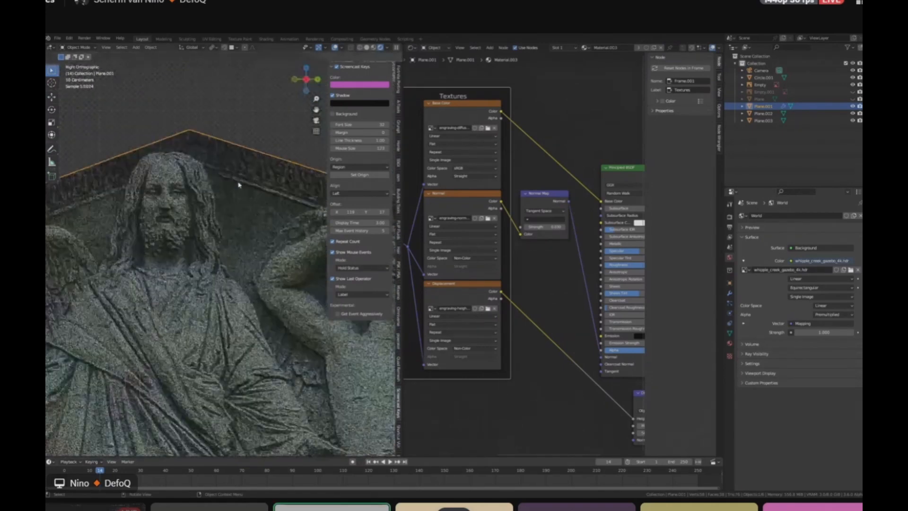
pyautogui.scroll(-5, 239, 184)
pyautogui.scroll(3, 218, 201)
# Step: Disconnect the diffuse texture from Base Color, compare the bare relief near and far, and link it back
pyautogui.moveTo(600, 201); pyautogui.dragTo(581, 168)
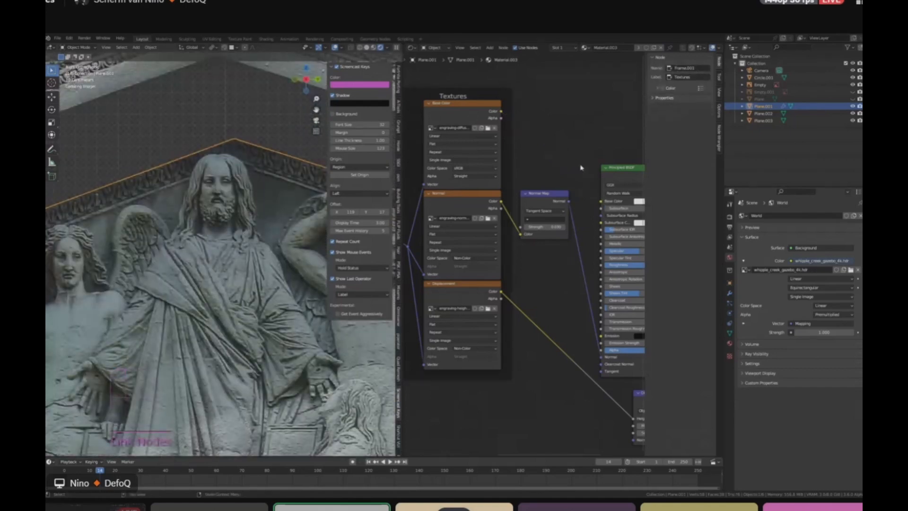
pyautogui.scroll(3, 180, 167)
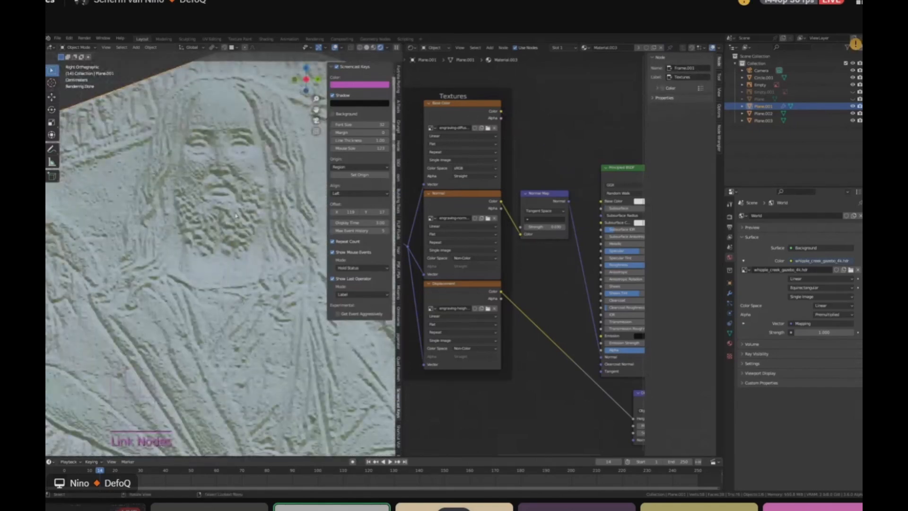
pyautogui.scroll(-9, 236, 215)
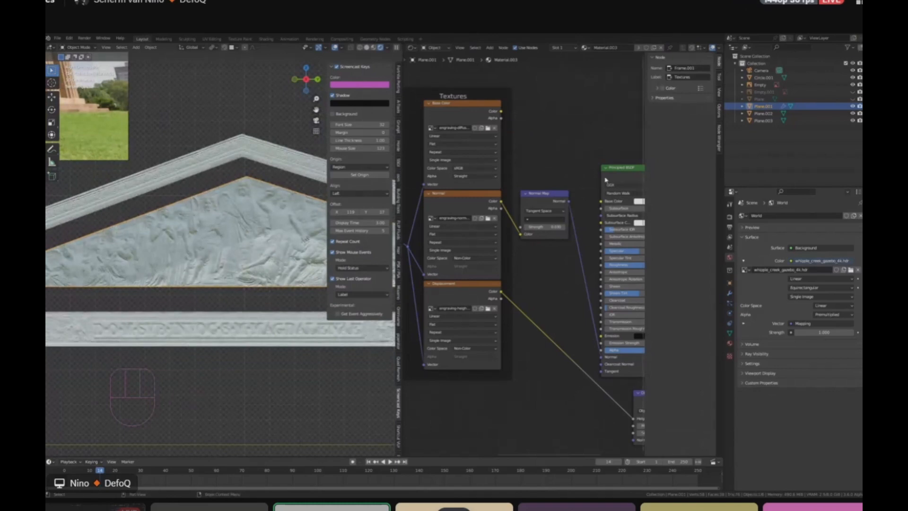
pyautogui.scroll(3, 479, 146)
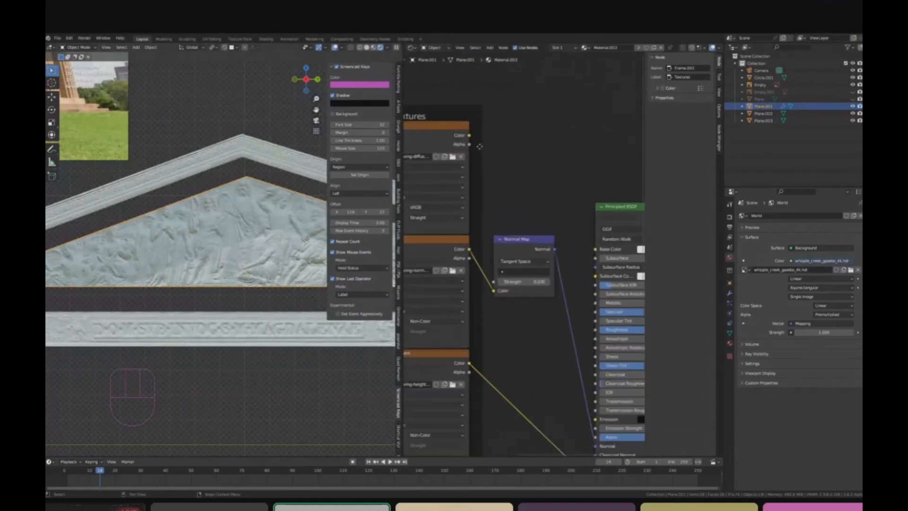
pyautogui.moveTo(469, 137); pyautogui.dragTo(595, 248)
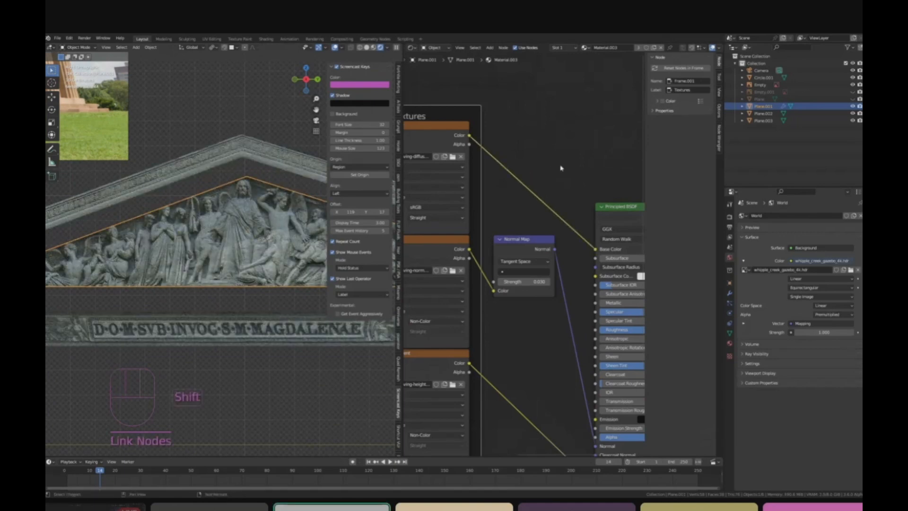
# Step: Insert a Mix Color node on the link between the diffuse texture's Color and the Principled BSDF's Base Color
pyautogui.hotkey('shift', 'a')
pyautogui.moveTo(545, 206)
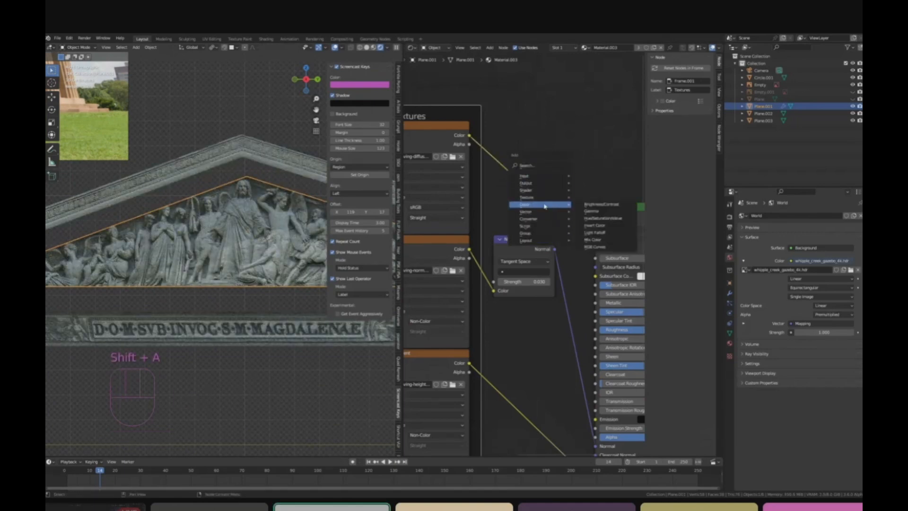
pyautogui.click(593, 239)
pyautogui.click(511, 123)
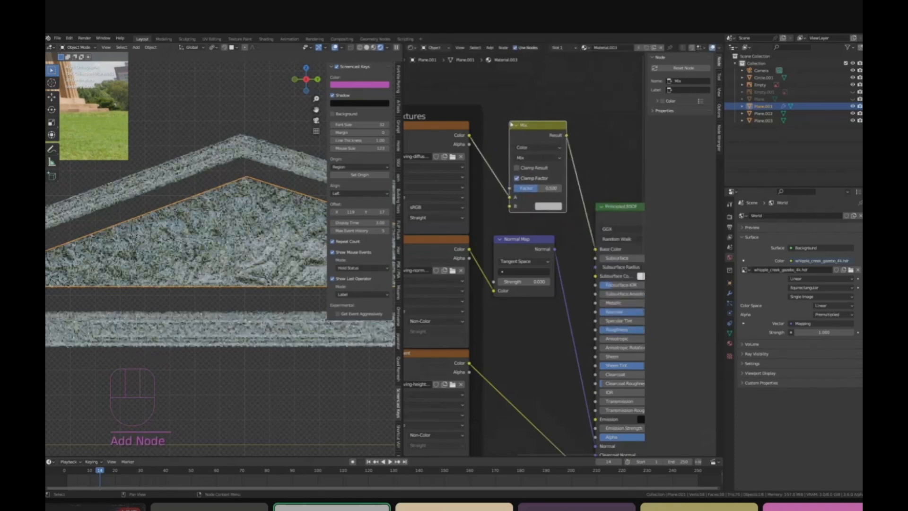
pyautogui.moveTo(543, 121); pyautogui.dragTo(547, 114)
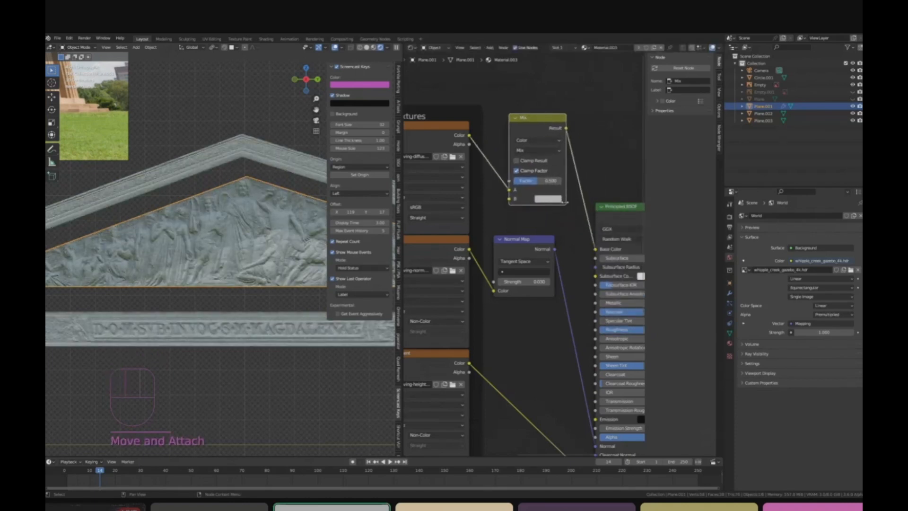
# Step: Try the Mix node's Factor at 1.000 and 0.583, and return it to 0.500
pyautogui.scroll(2, 564, 202)
pyautogui.scroll(1, 554, 217)
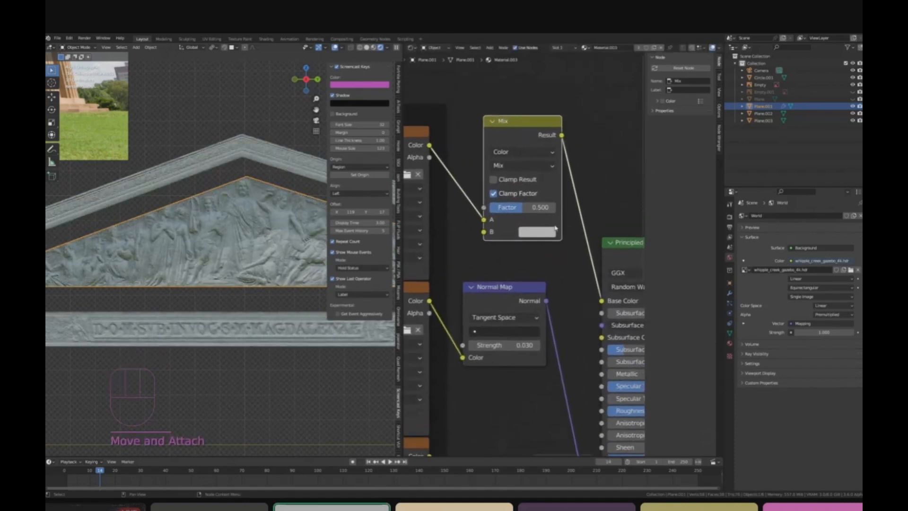
pyautogui.scroll(2, 556, 228)
pyautogui.moveTo(520, 203); pyautogui.dragTo(540, 181)
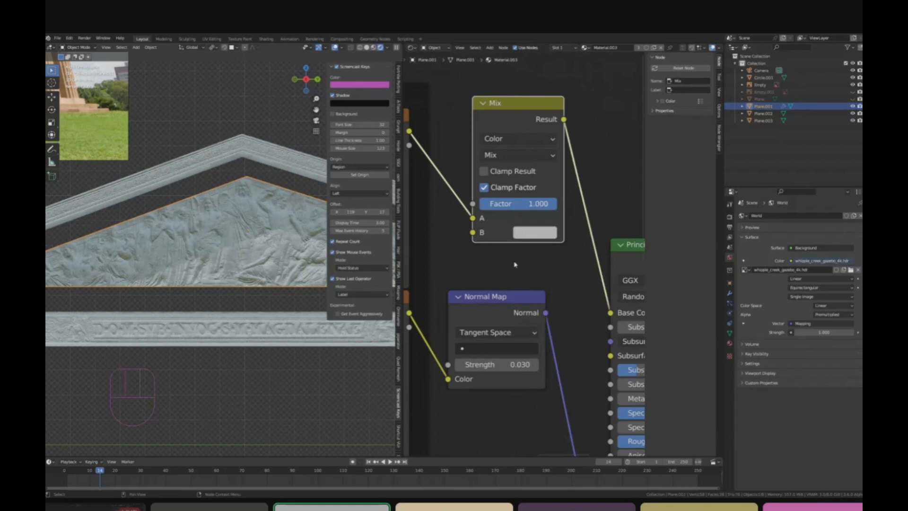
pyautogui.moveTo(541, 209)
pyautogui.mouseDown()
pyautogui.moveTo(510, 201)
pyautogui.moveTo(554, 201)
pyautogui.mouseUp()
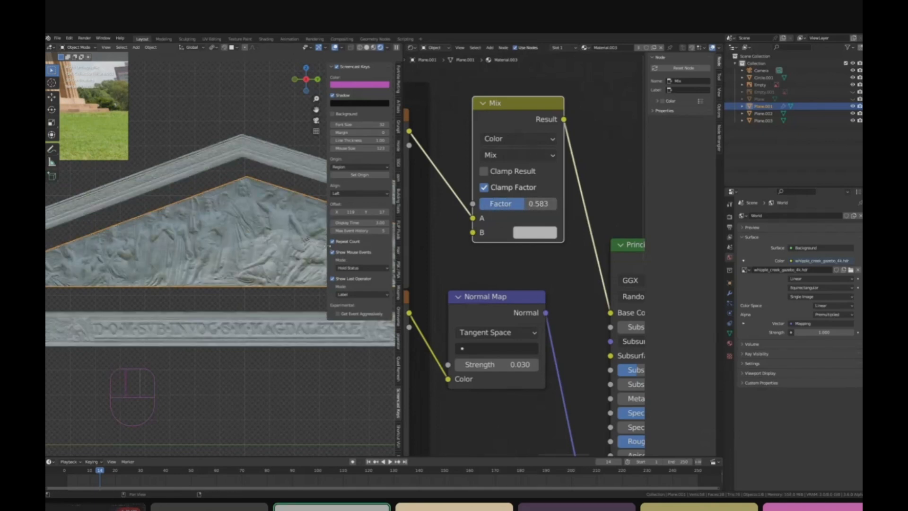
pyautogui.moveTo(520, 203); pyautogui.dragTo(508, 204)
# Step: Tint the Mix node's B colour pale orange with Hue 0.054 and Saturation 0.615, and check it against the temple photo
pyautogui.click(535, 232)
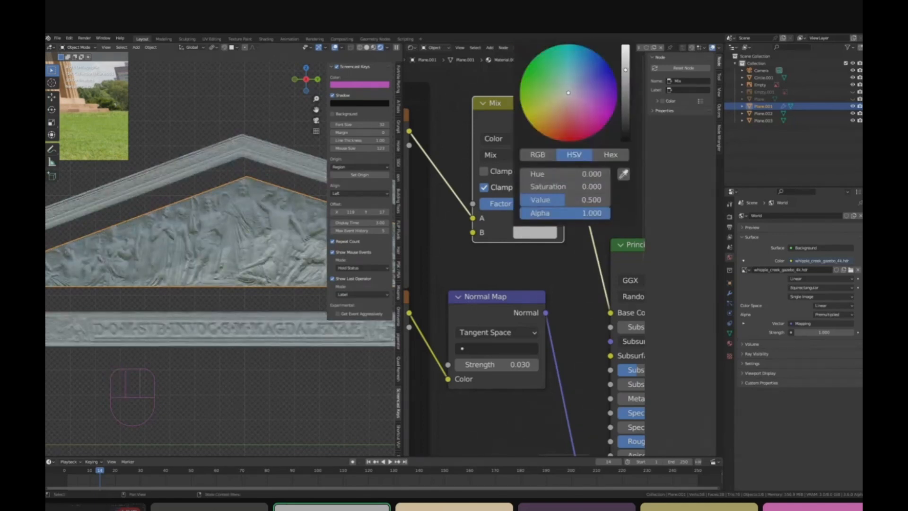
pyautogui.moveTo(568, 92); pyautogui.dragTo(562, 109)
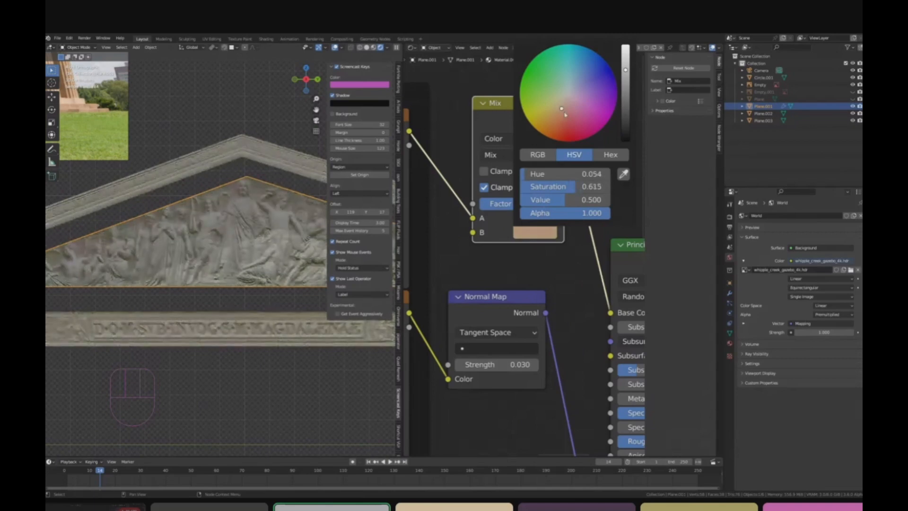
pyautogui.scroll(-6, 214, 269)
pyautogui.scroll(4, 230, 259)
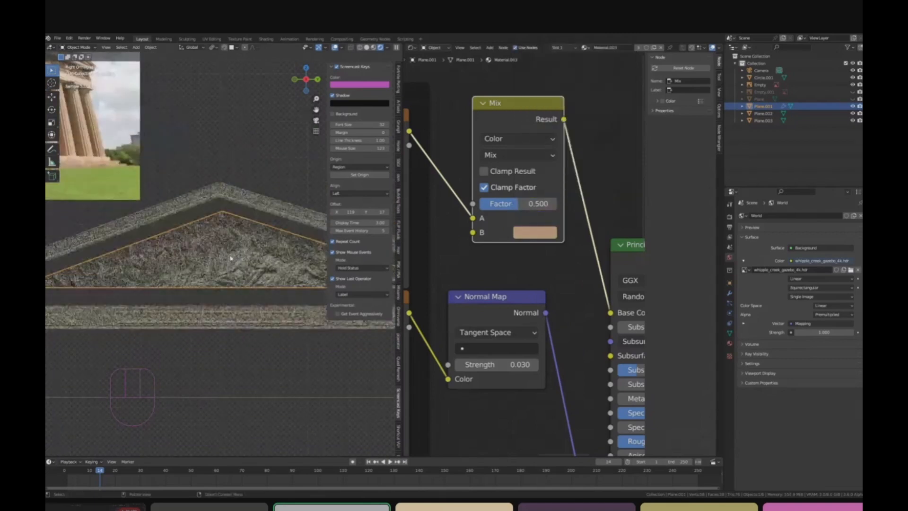
pyautogui.scroll(3, 230, 259)
# Step: Adjust the Mix node's B colour to a more saturated orange-brown and compare the pediment with the temple photo
pyautogui.click(535, 232)
pyautogui.click(560, 125)
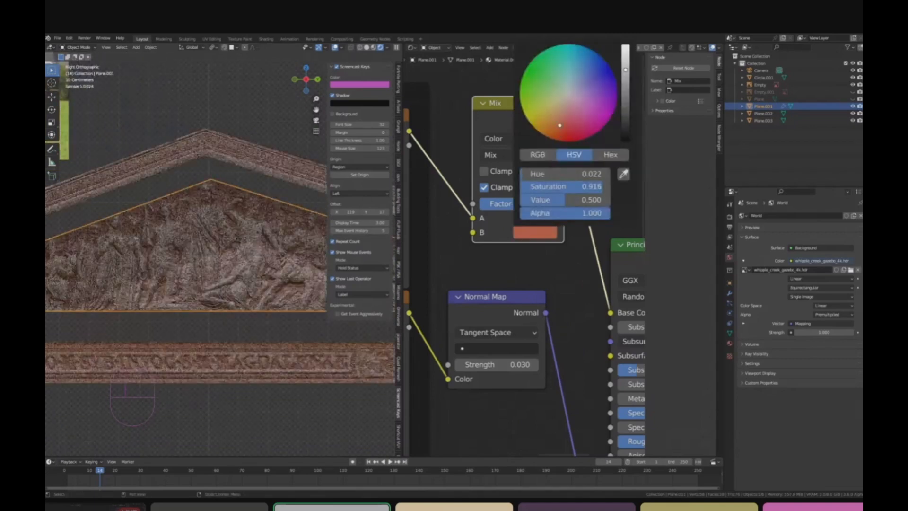
pyautogui.moveTo(559, 125); pyautogui.dragTo(556, 114)
pyautogui.scroll(-1, 180, 244)
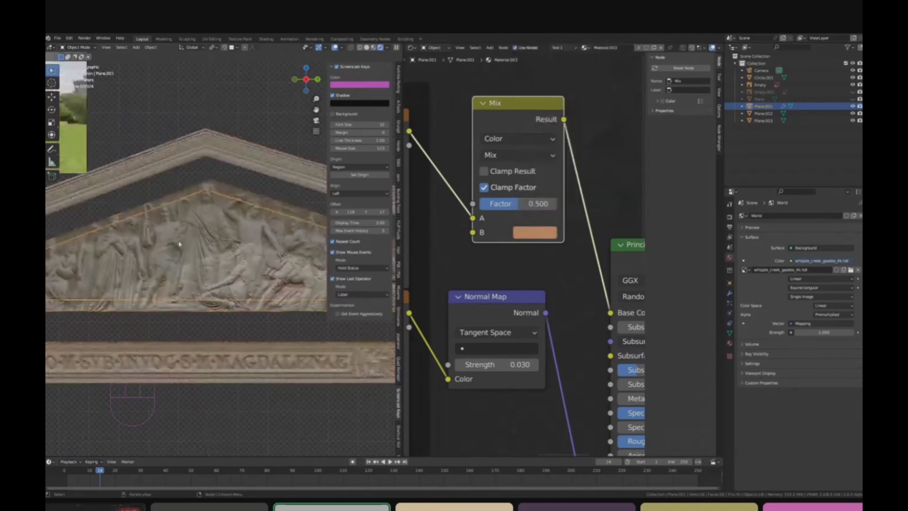
pyautogui.scroll(-3, 180, 244)
pyautogui.scroll(3, 180, 244)
pyautogui.click(535, 232)
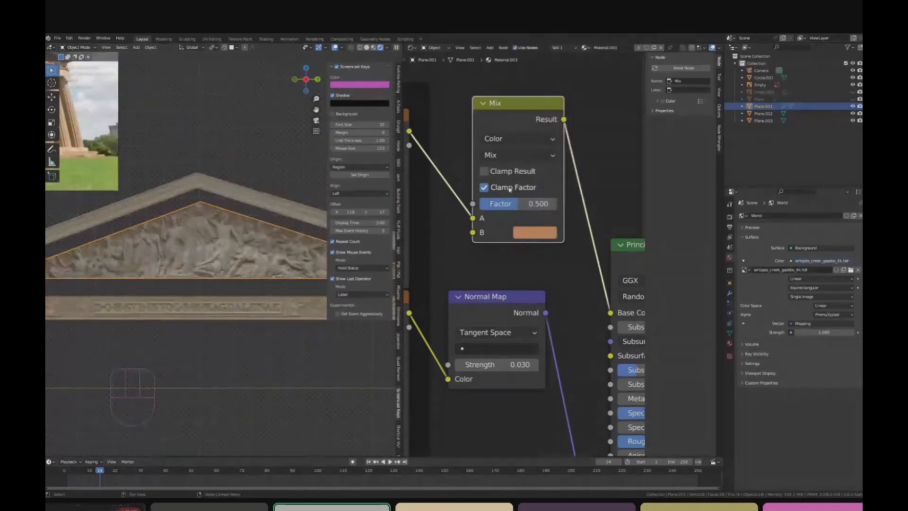
# Step: Change the Mix node's blending mode to Color
pyautogui.scroll(2, 524, 164)
pyautogui.click(503, 156)
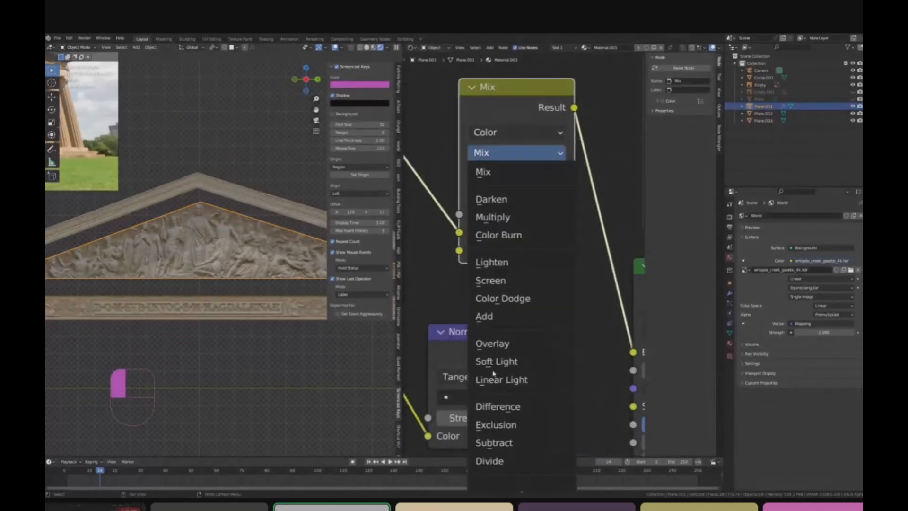
pyautogui.scroll(-1, 501, 478)
pyautogui.scroll(3, 502, 469)
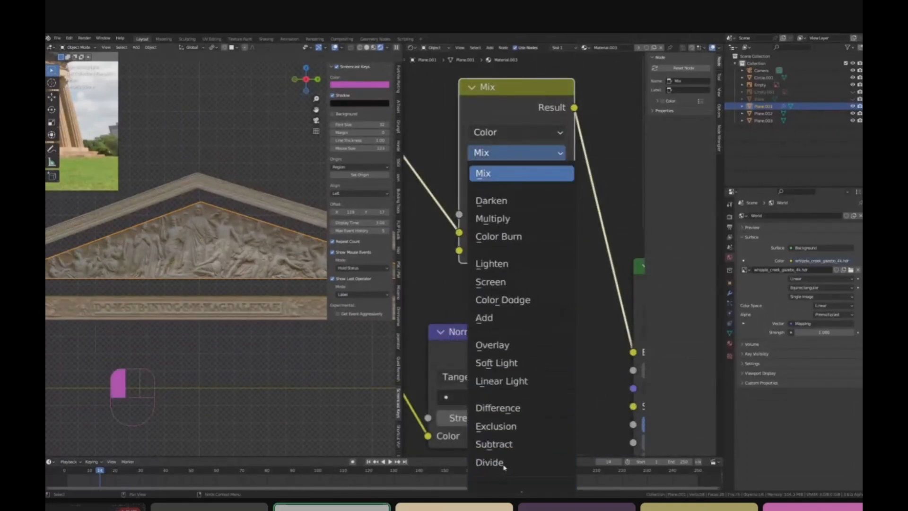
pyautogui.scroll(-3, 502, 466)
pyautogui.click(502, 479)
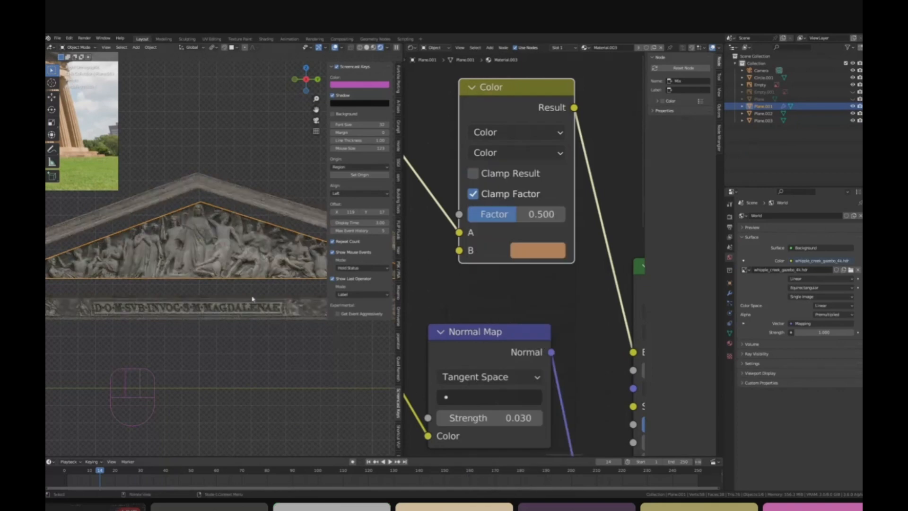
# Step: Raise the Color blend's Factor to 0.775 and on to 1.000, and inspect the tinted relief
pyautogui.moveTo(516, 214); pyautogui.dragTo(544, 216)
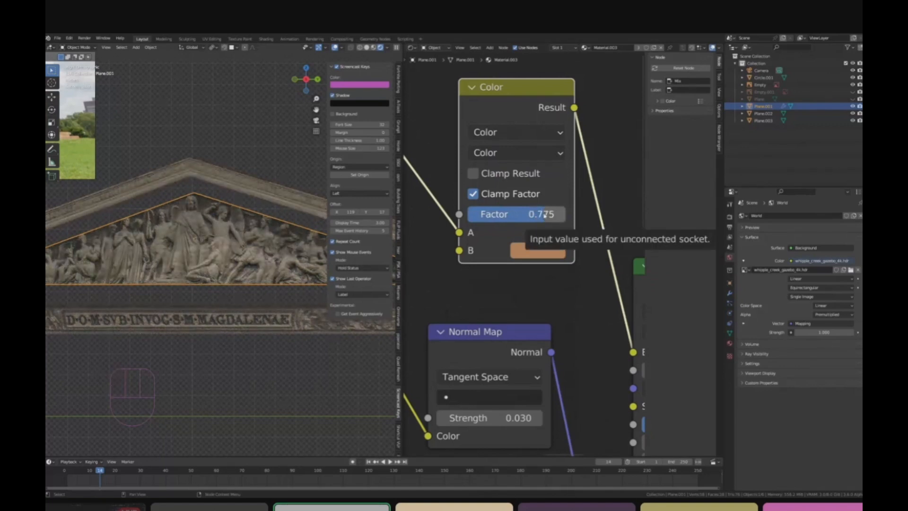
pyautogui.scroll(-2, 544, 215)
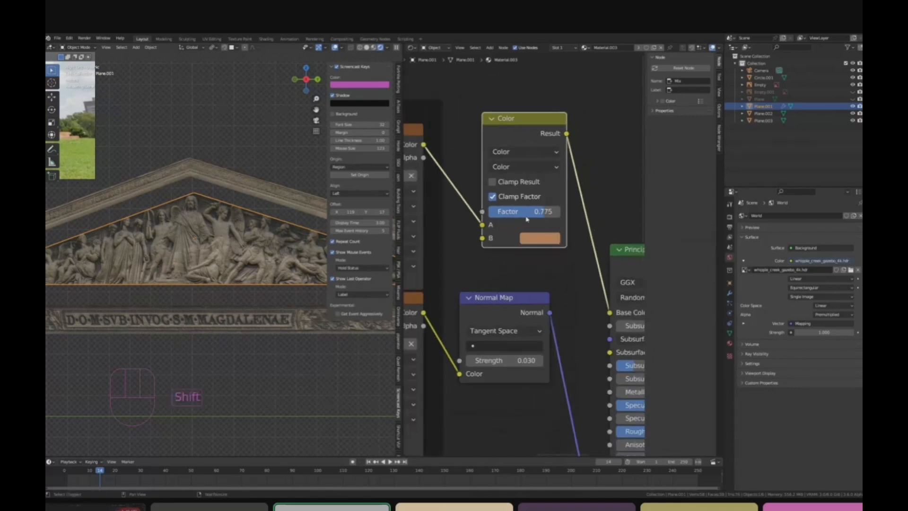
pyautogui.scroll(1, 557, 210)
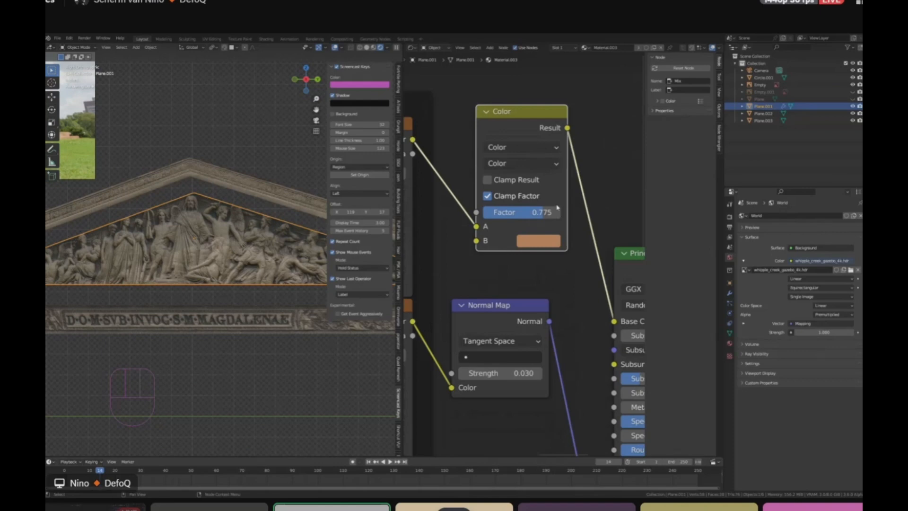
pyautogui.scroll(-3, 270, 259)
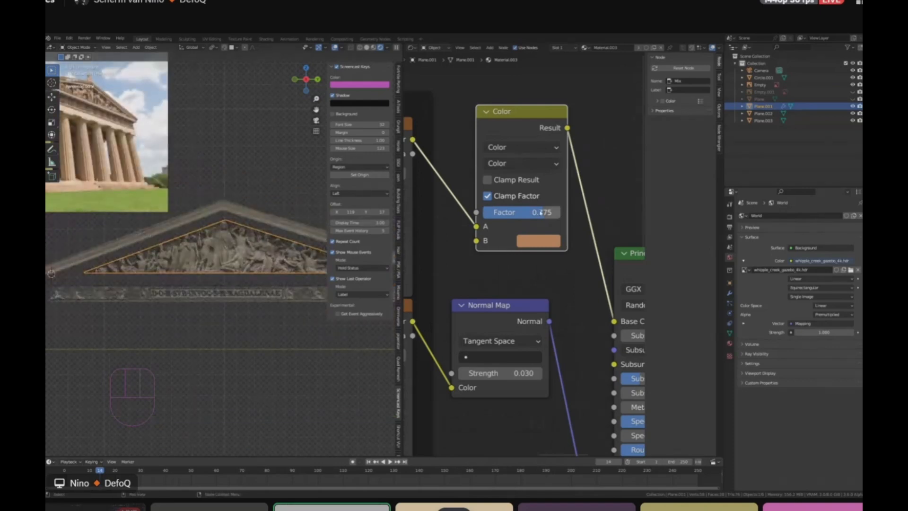
pyautogui.moveTo(544, 213)
pyautogui.mouseDown()
pyautogui.moveTo(536, 214)
pyautogui.moveTo(561, 215)
pyautogui.mouseUp()
pyautogui.scroll(2, 539, 224)
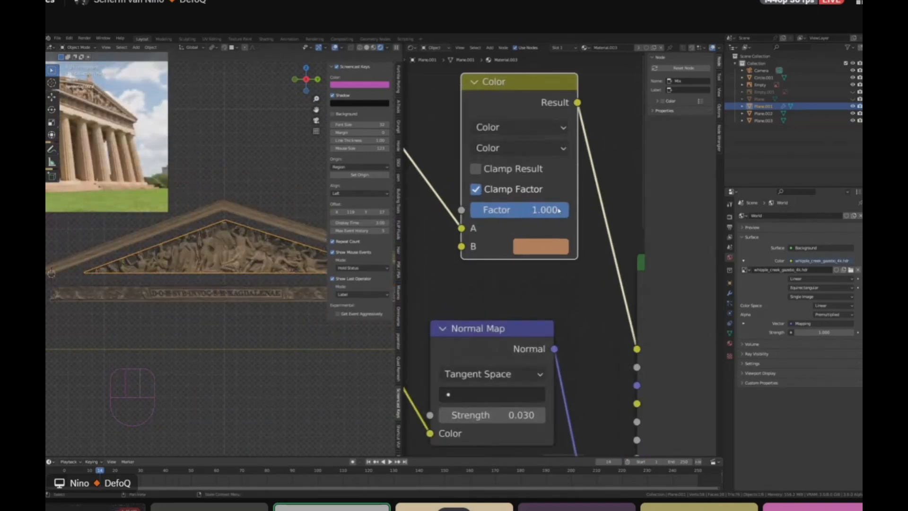
pyautogui.scroll(5, 202, 186)
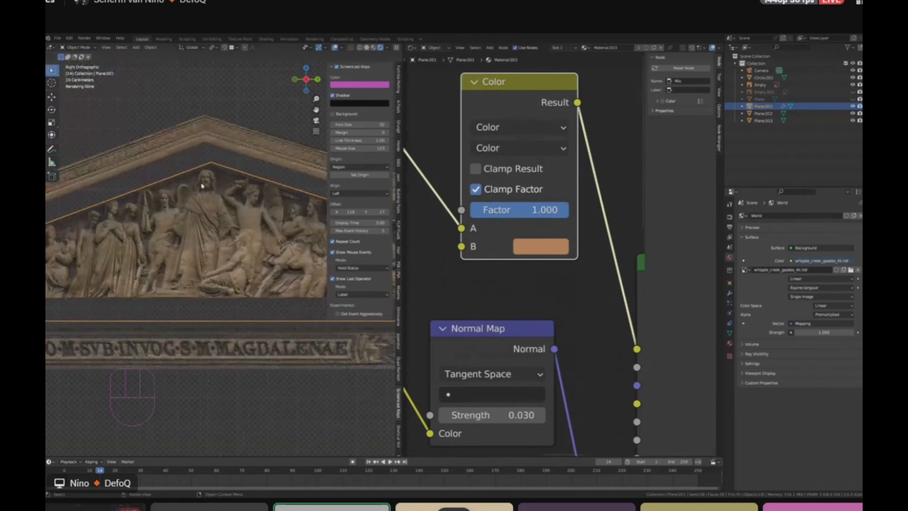
pyautogui.scroll(6, 201, 186)
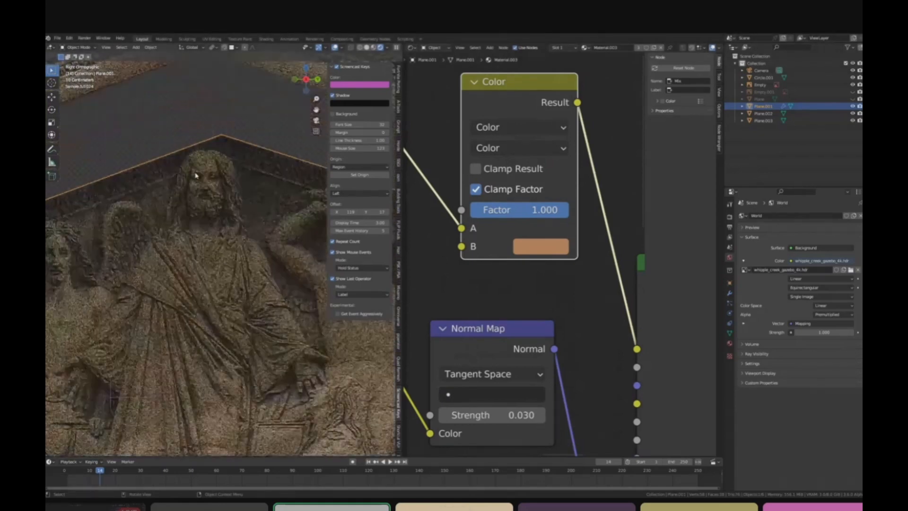
# Step: Try the Color Burn and Lighten blending modes on the pediment's Mix node, and settle on Mix
pyautogui.click(510, 154)
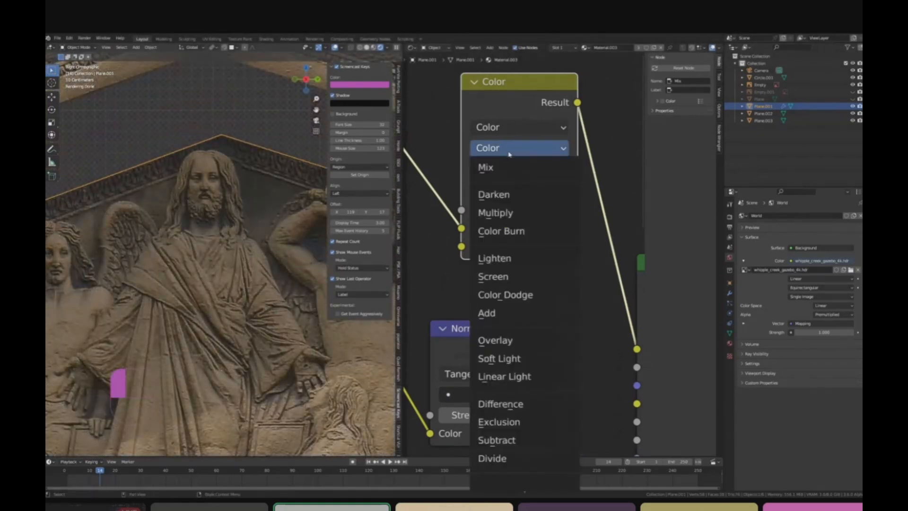
pyautogui.click(505, 231)
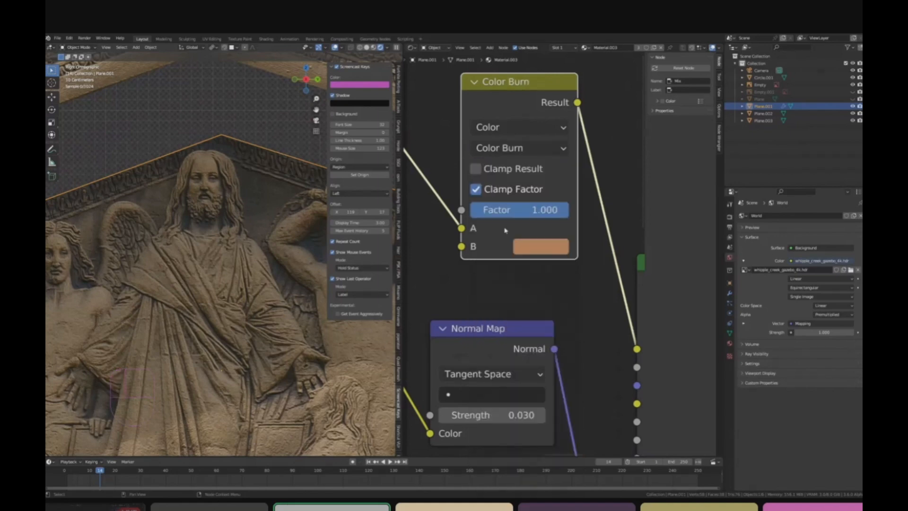
pyautogui.click(519, 148)
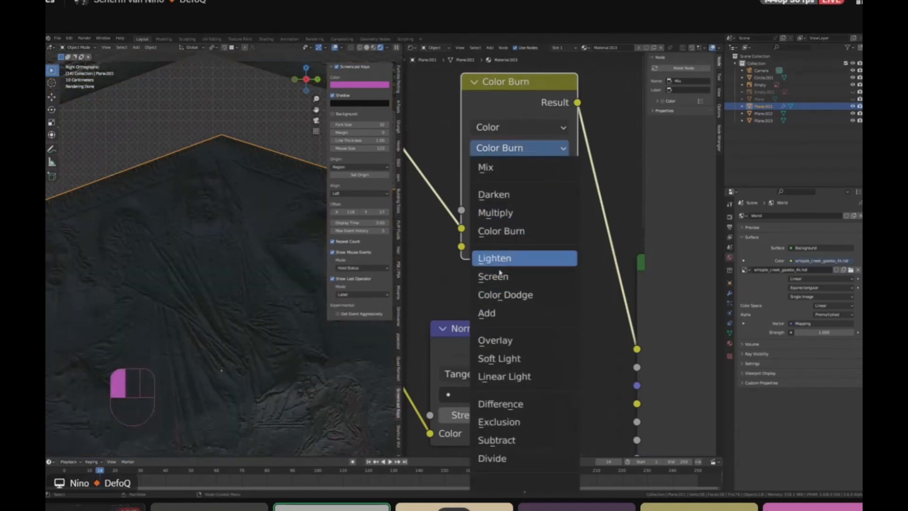
pyautogui.click(513, 266)
pyautogui.click(528, 148)
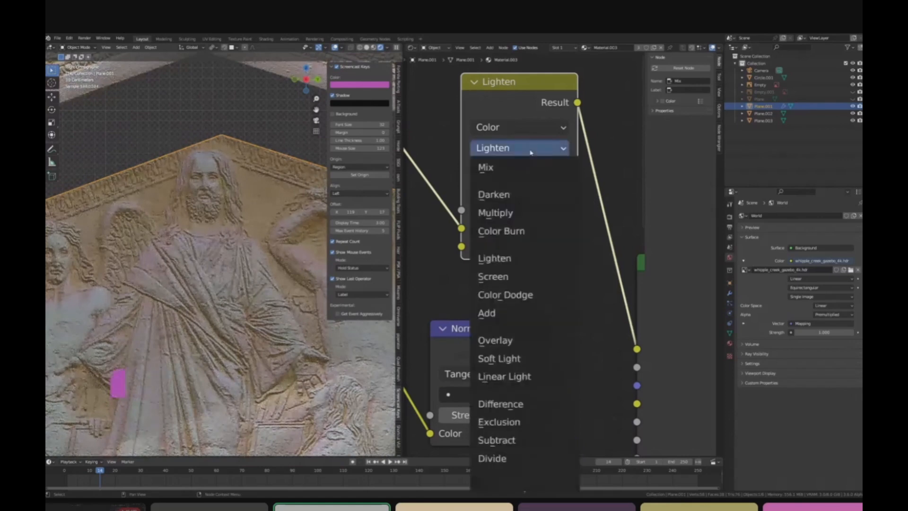
pyautogui.click(524, 166)
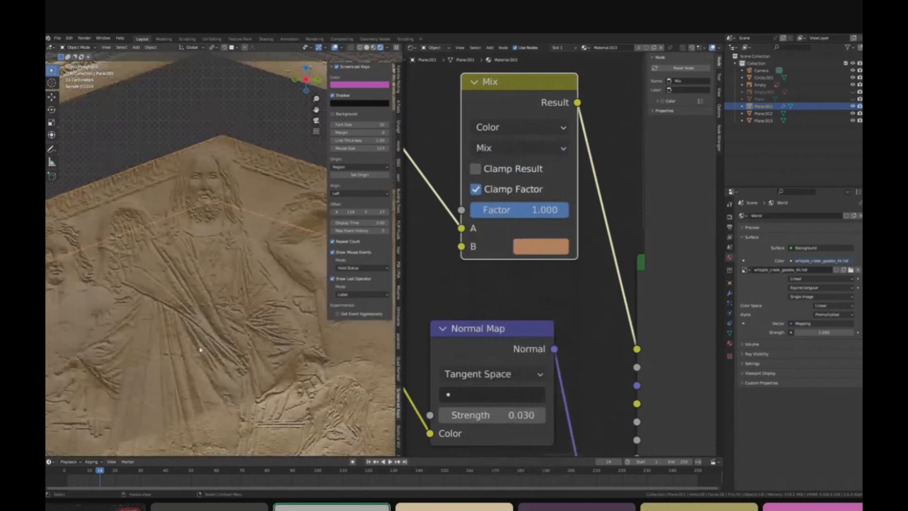
# Step: Set the Mix node's Factor to 0.833 and compare the pediment's colour with the temple photo
pyautogui.scroll(-8, 199, 349)
pyautogui.moveTo(567, 209); pyautogui.dragTo(551, 210)
pyautogui.scroll(4, 196, 332)
pyautogui.scroll(-4, 204, 313)
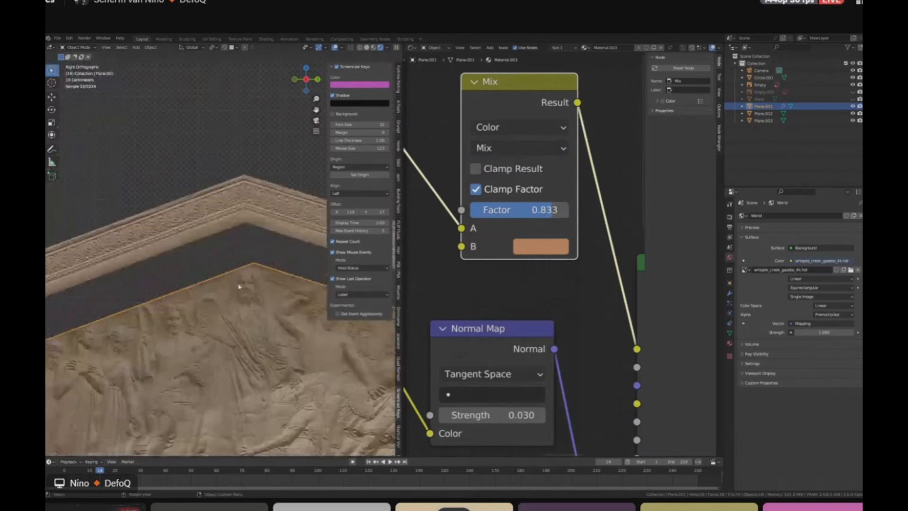
pyautogui.scroll(1, 192, 323)
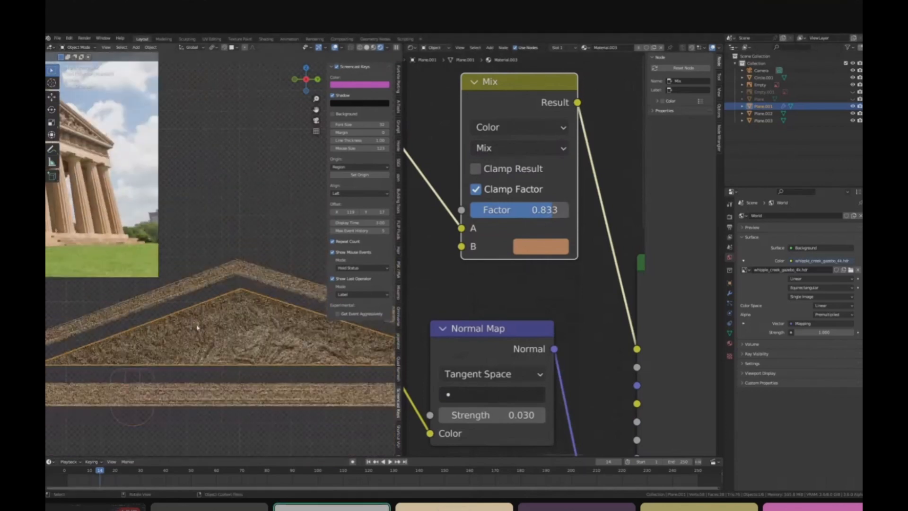
pyautogui.scroll(-5, 178, 334)
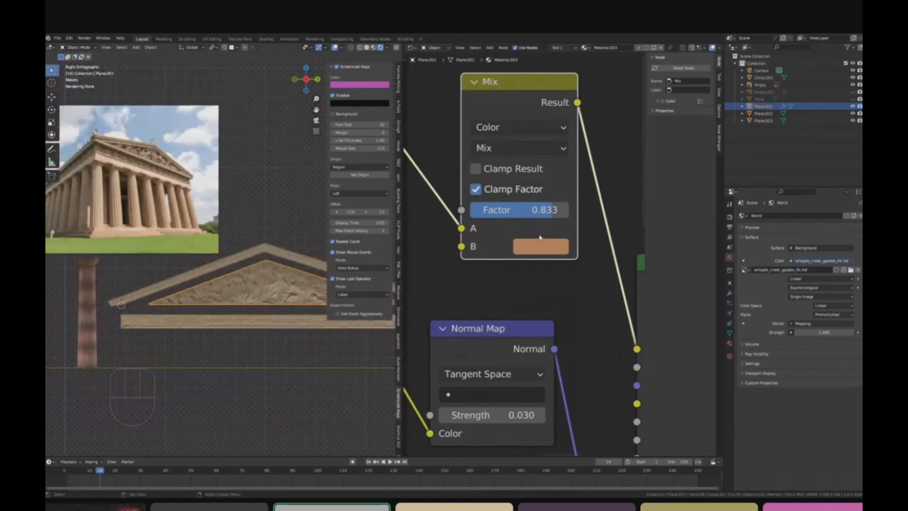
# Step: Set the Mix node's B colour to a redder orange with Hue 0.032, Saturation 0.875 and Value 0.500
pyautogui.click(540, 237)
pyautogui.moveTo(571, 355); pyautogui.dragTo(570, 361)
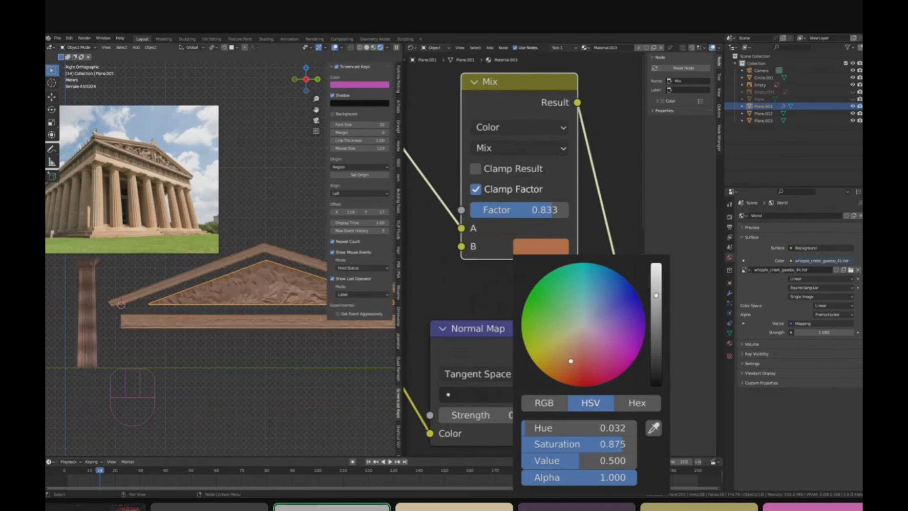
pyautogui.keyDown('shift'); pyautogui.moveTo(77, 336); pyautogui.dragTo(146, 292, button='middle'); pyautogui.keyUp('shift')
pyautogui.keyDown('shift'); pyautogui.moveTo(231, 259); pyautogui.dragTo(166, 282, button='middle'); pyautogui.keyUp('shift')
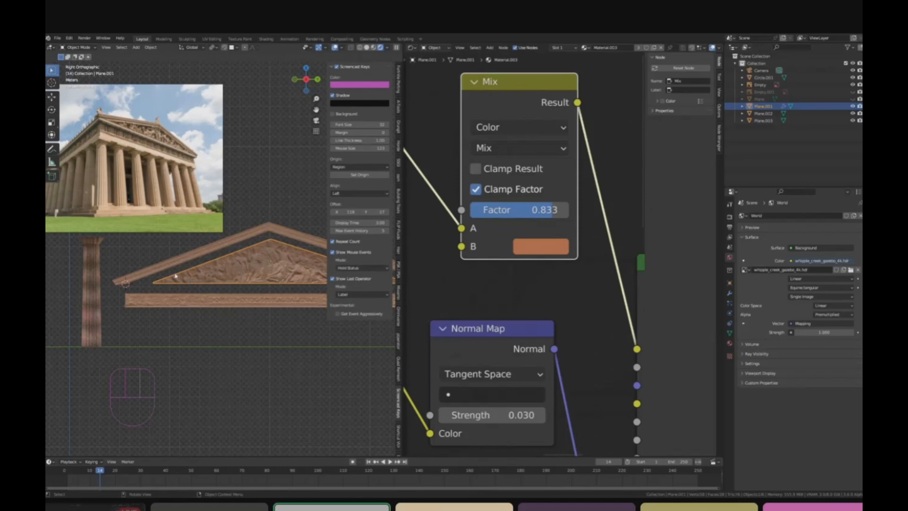
# Step: Examine how the colours of the column, beams and pediment compare with each other and with the temple photo
pyautogui.scroll(2, 180, 264)
pyautogui.keyDown('shift'); pyautogui.moveTo(179, 275); pyautogui.dragTo(209, 254, button='middle'); pyautogui.keyUp('shift')
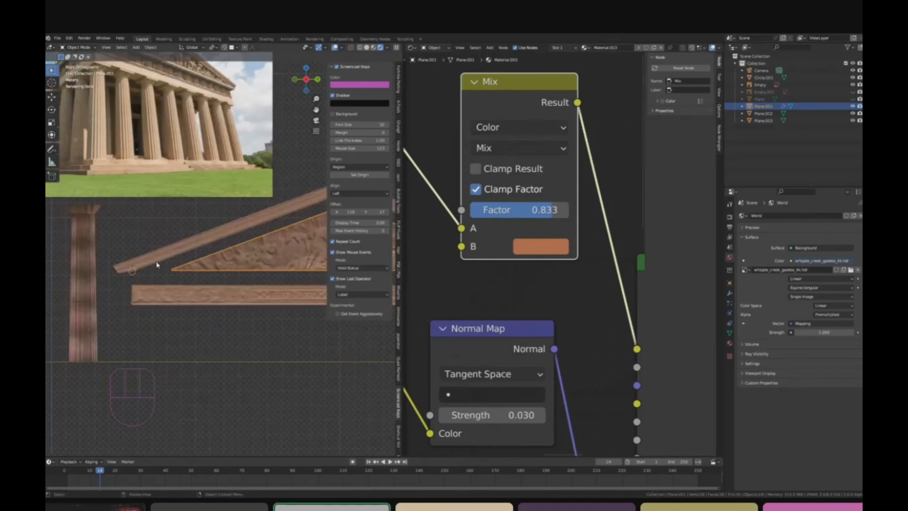
pyautogui.scroll(-1, 159, 264)
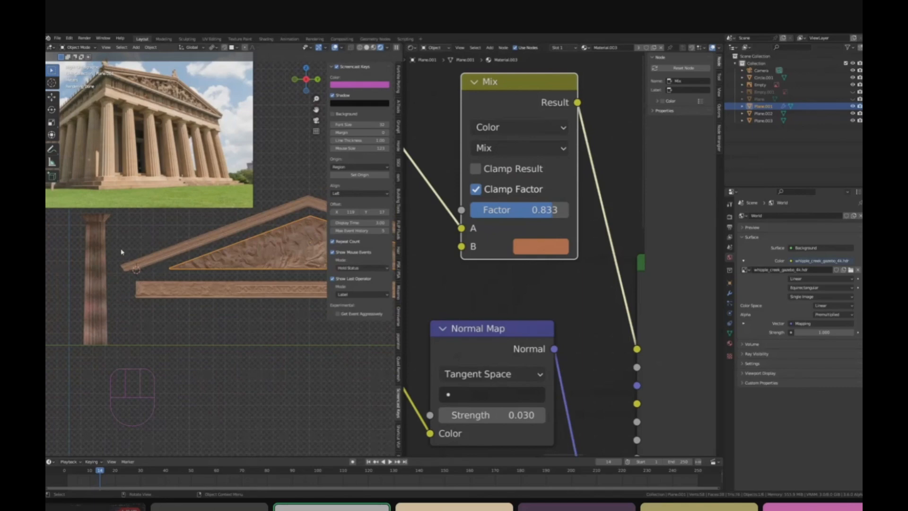
pyautogui.scroll(3, 121, 252)
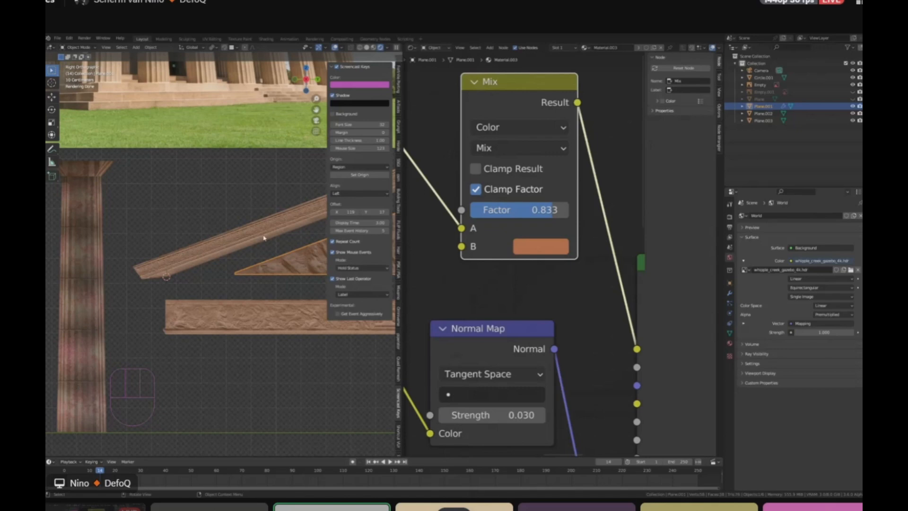
pyautogui.scroll(-4, 255, 240)
pyautogui.scroll(3, 241, 247)
pyautogui.scroll(1, 156, 308)
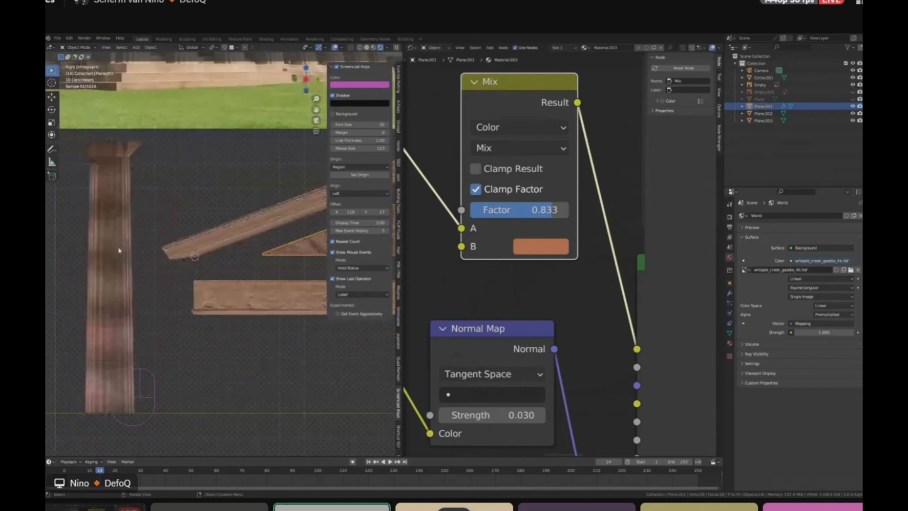
pyautogui.keyDown('shift'); pyautogui.moveTo(134, 260); pyautogui.dragTo(81, 220, button='middle'); pyautogui.keyUp('shift')
pyautogui.scroll(1, 165, 291)
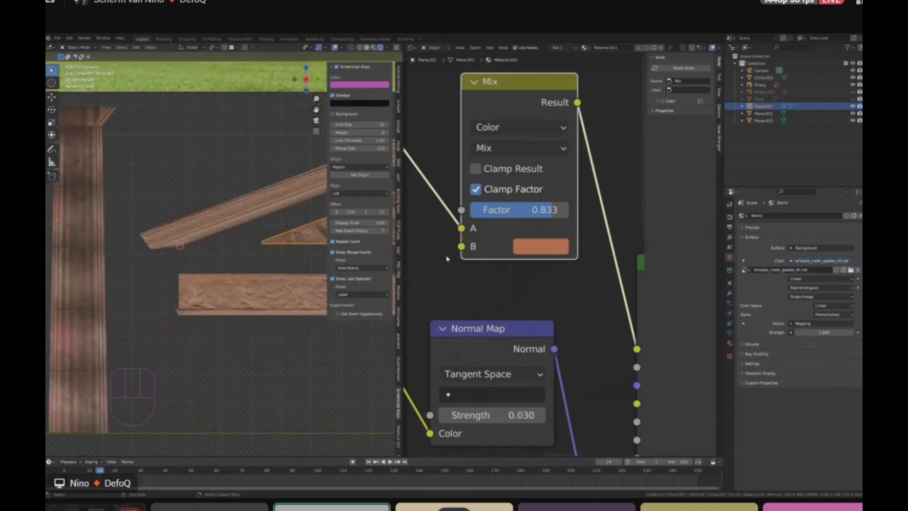
# Step: Inspect the column's material node tree and return to the sloping beam's material nodes
pyautogui.click(95, 239)
pyautogui.scroll(-5, 545, 219)
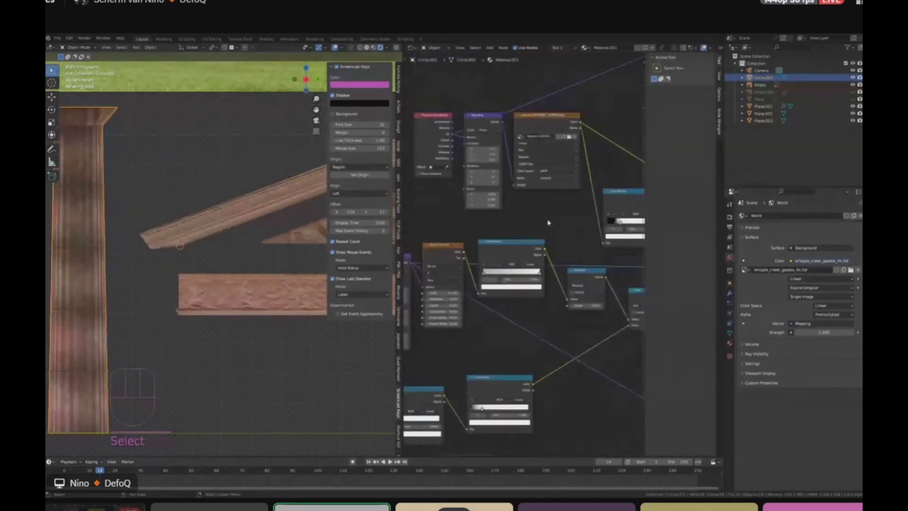
pyautogui.scroll(-6, 495, 206)
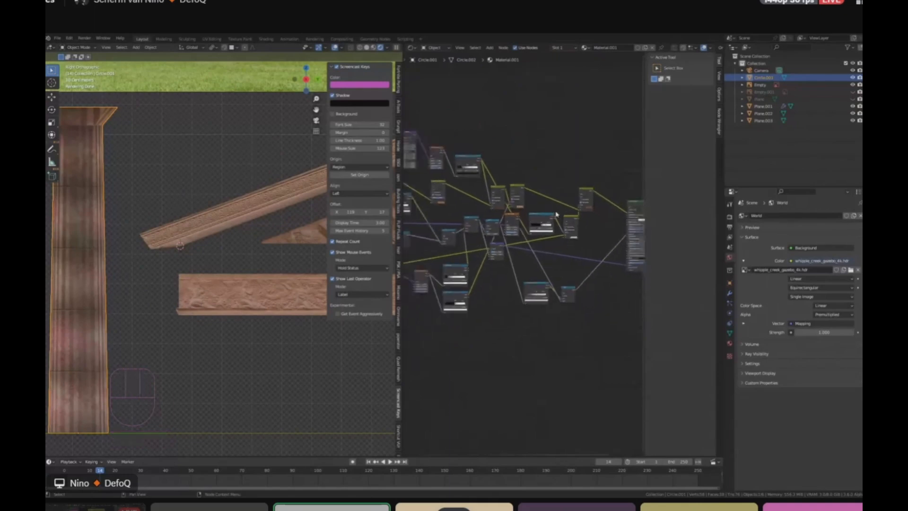
pyautogui.click(210, 231)
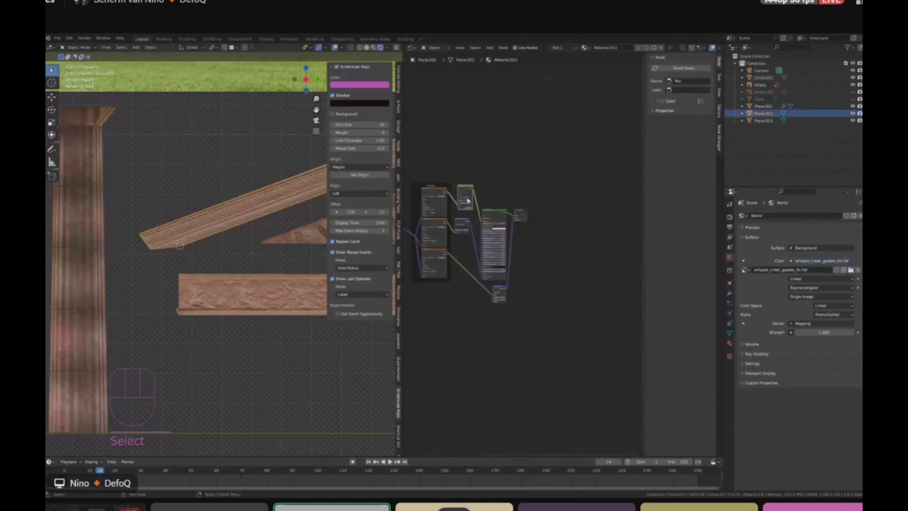
pyautogui.moveTo(445, 222); pyautogui.dragTo(552, 216, button='middle')
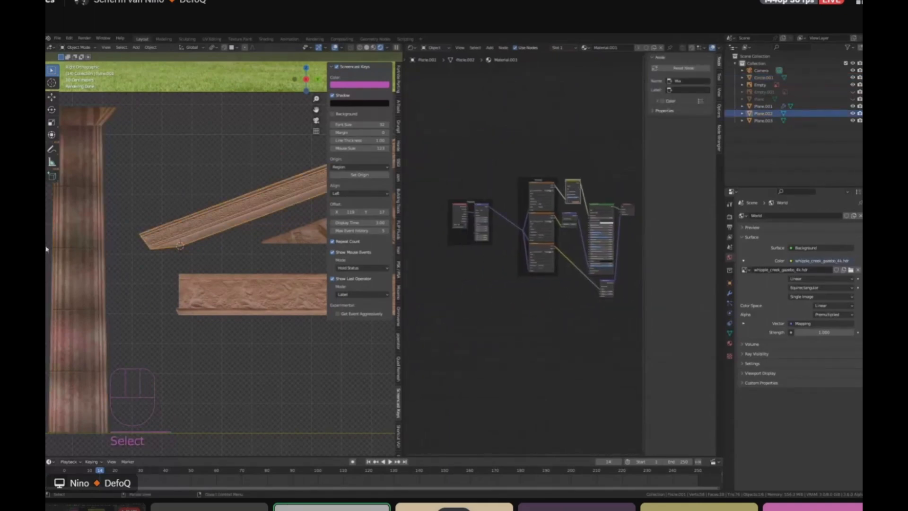
# Step: Add a Noise Texture node to the sloping beam's material, in the empty space above the Mapping frame
pyautogui.scroll(5, 107, 203)
pyautogui.scroll(-7, 76, 204)
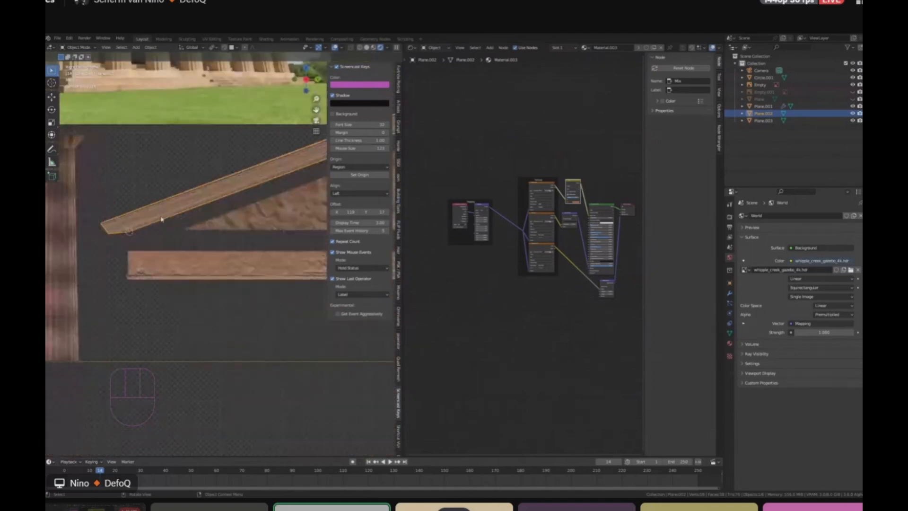
pyautogui.scroll(-1, 515, 222)
pyautogui.scroll(4, 532, 208)
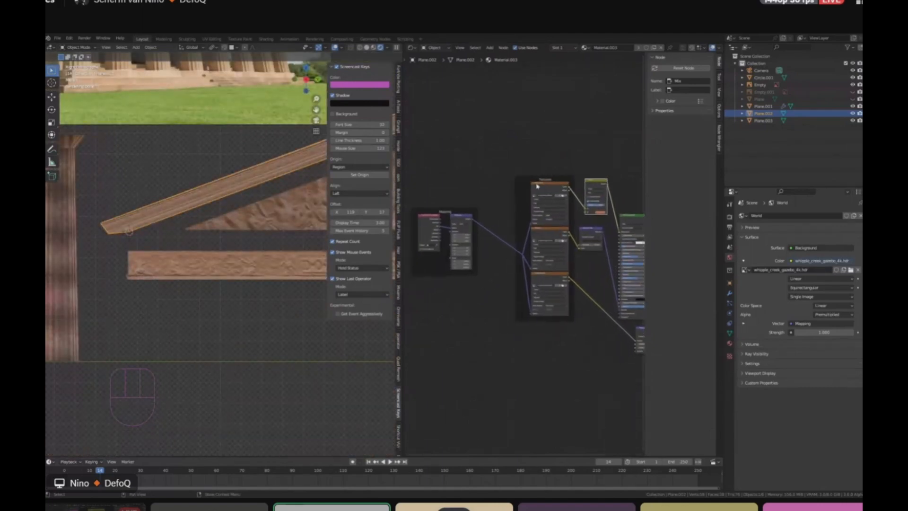
pyautogui.hotkey('shift', 'a')
pyautogui.moveTo(527, 178)
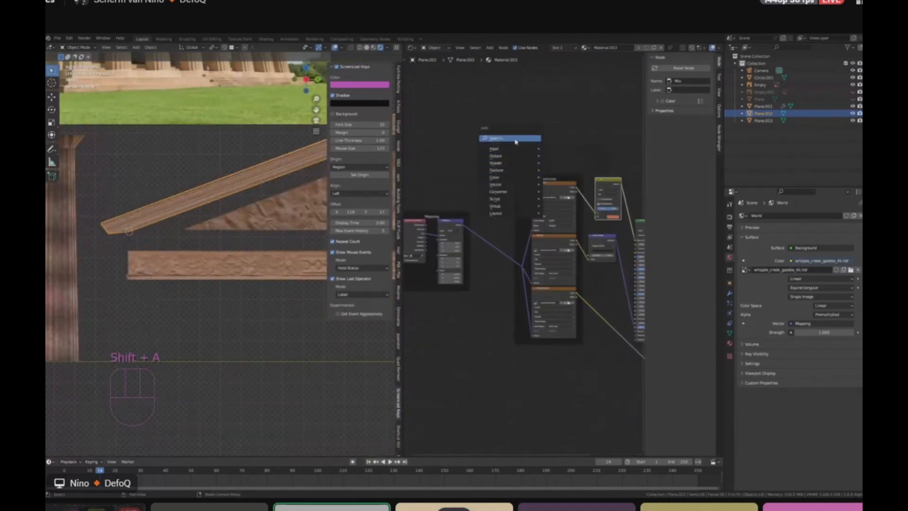
pyautogui.click(512, 138)
pyautogui.write('noise')
pyautogui.press('Return')
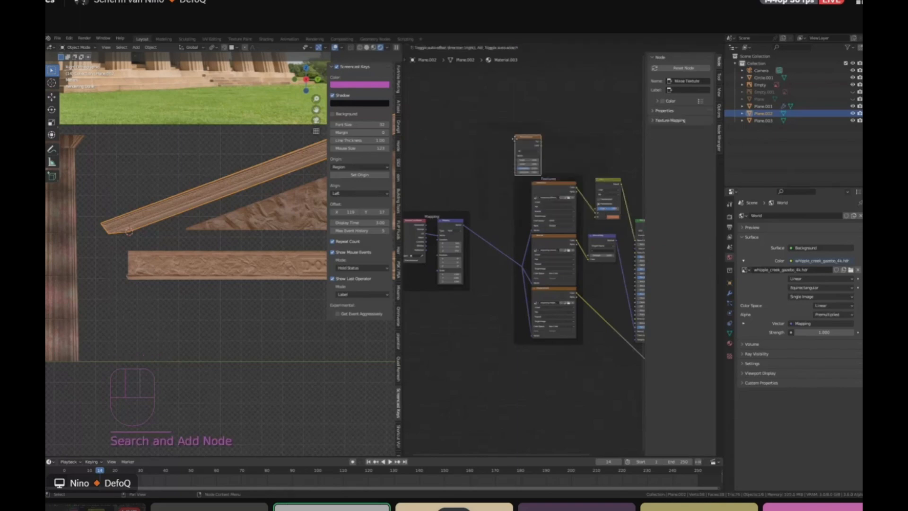
pyautogui.click(469, 153)
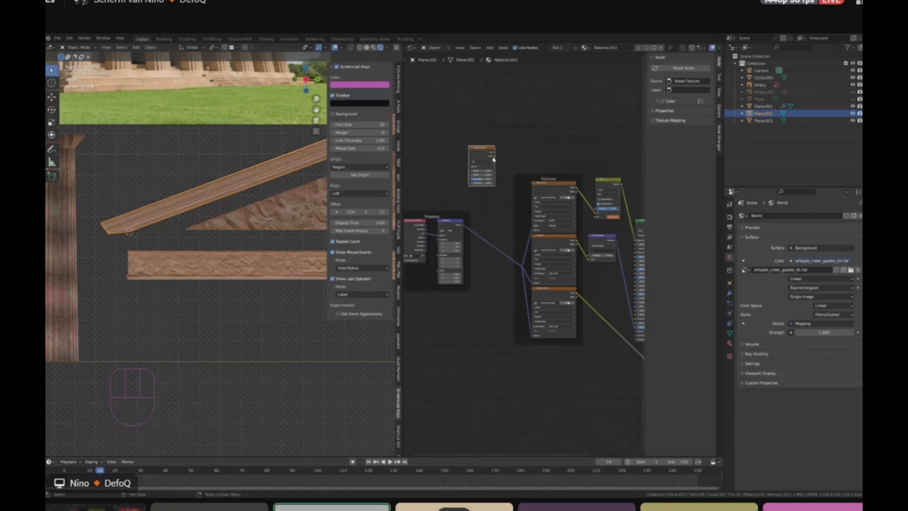
# Step: Move the Noise Texture node above the Textures frame and shift the Normal Map node slightly
pyautogui.scroll(4, 524, 156)
pyautogui.moveTo(527, 146); pyautogui.dragTo(461, 144, button='middle')
pyautogui.moveTo(406, 141); pyautogui.dragTo(503, 118)
pyautogui.scroll(-2, 505, 163)
pyautogui.scroll(-1, 504, 163)
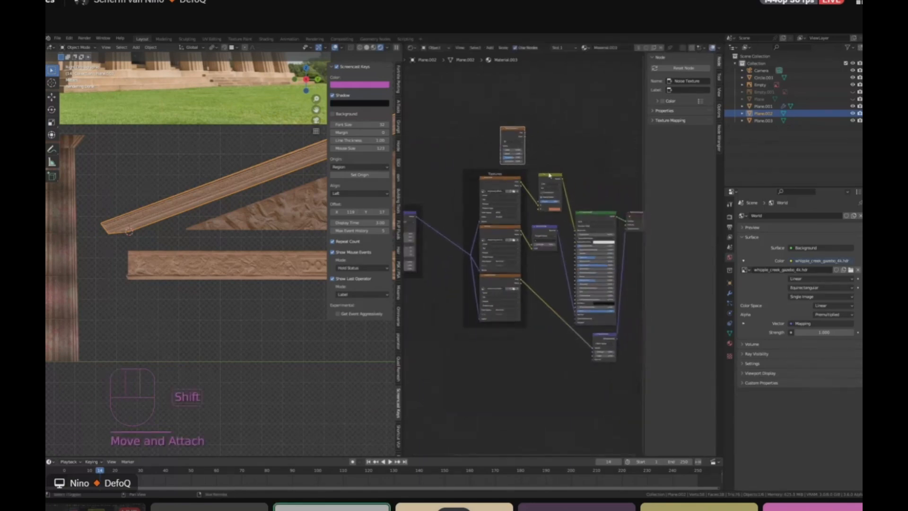
pyautogui.keyDown('shift'); pyautogui.moveTo(494, 170); pyautogui.dragTo(470, 192, button='middle'); pyautogui.keyUp('shift')
pyautogui.scroll(3, 477, 188)
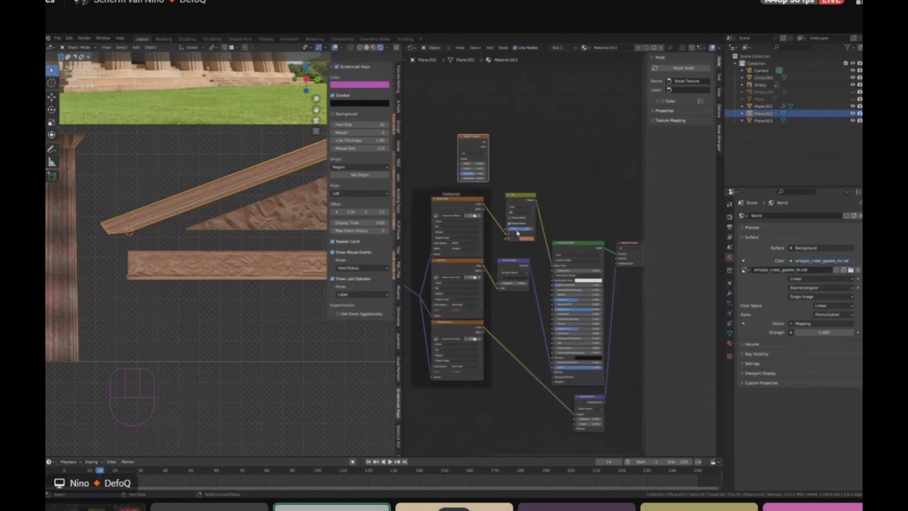
pyautogui.moveTo(514, 271); pyautogui.dragTo(519, 272)
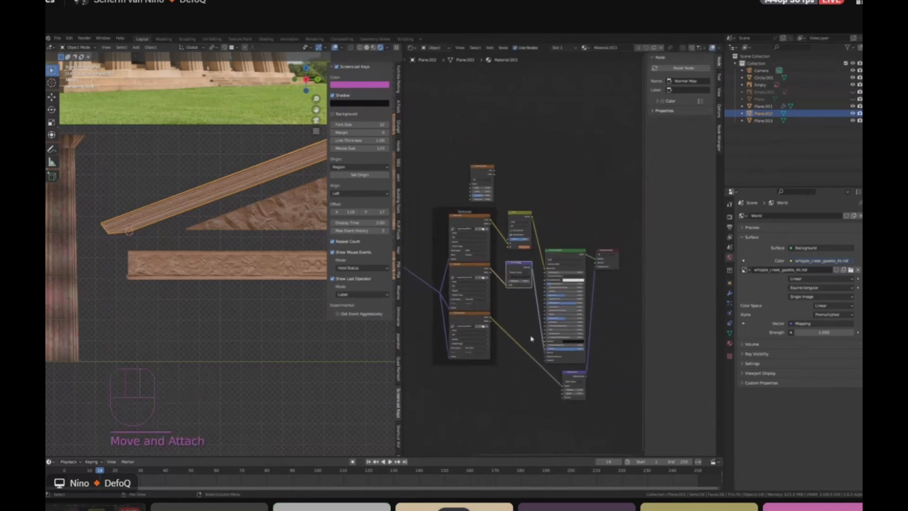
pyautogui.scroll(-1, 518, 282)
pyautogui.scroll(3, 496, 262)
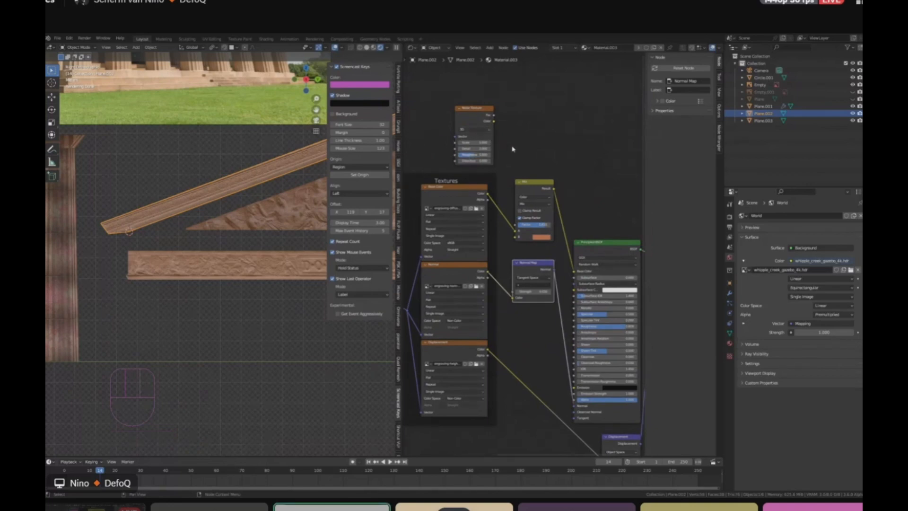
# Step: Add a second Mix Color node on the link between the first Mix node's Result and the Principled BSDF's Base Color
pyautogui.scroll(1, 578, 179)
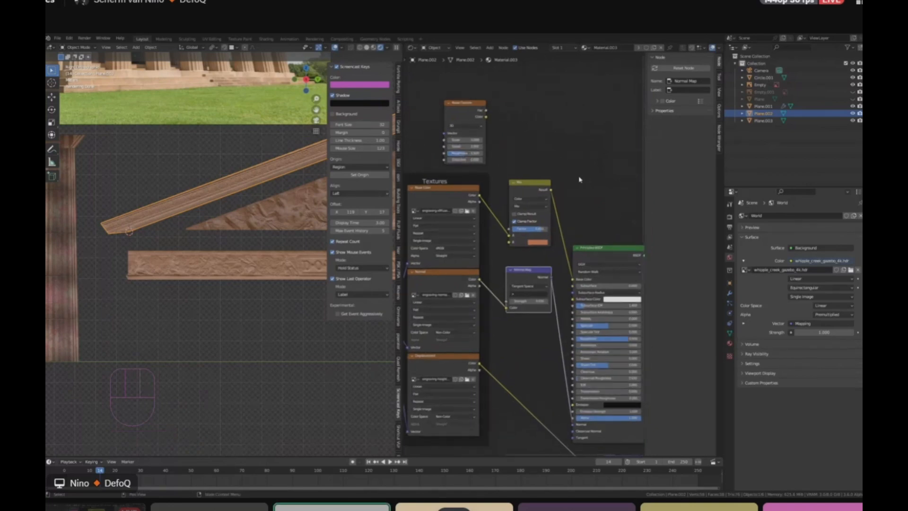
pyautogui.scroll(1, 543, 180)
pyautogui.hotkey('shift', 'a')
pyautogui.click(542, 178)
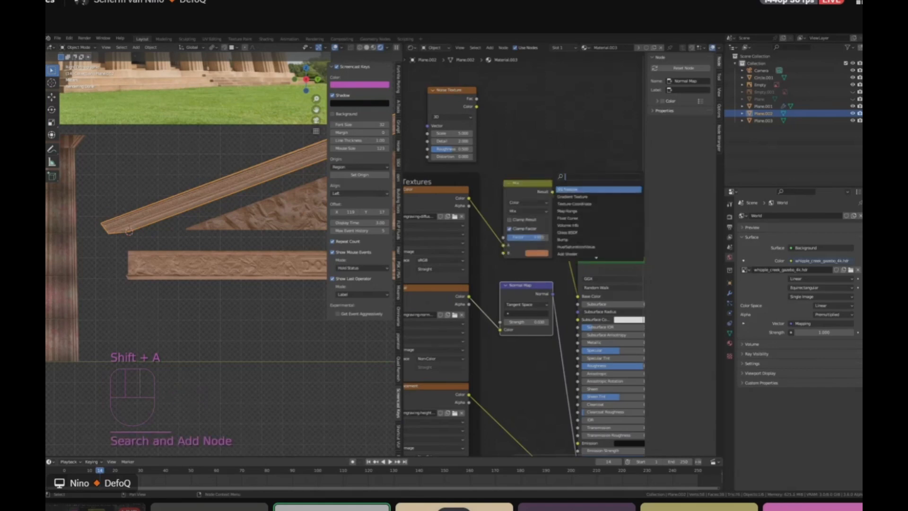
pyautogui.write('noise')
pyautogui.hotkey('ctrl', 'BackSpace')
pyautogui.write('mix col')
pyautogui.press('Return')
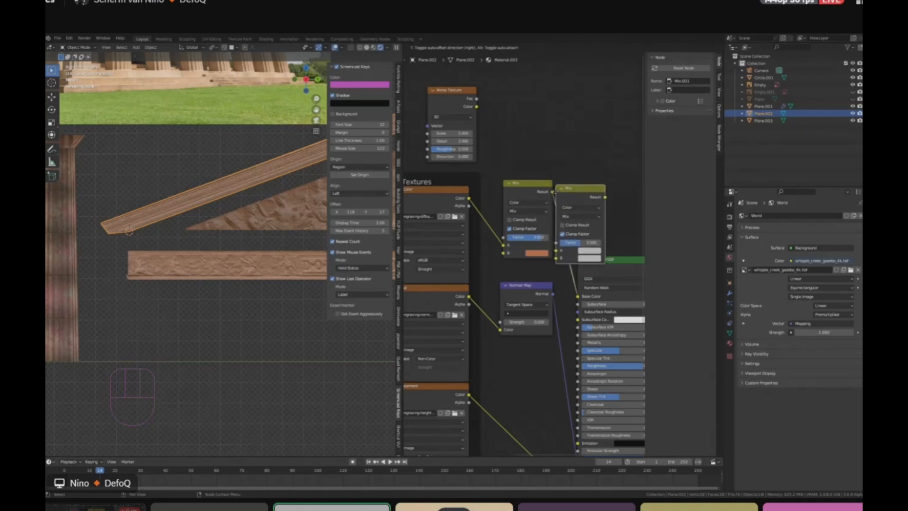
pyautogui.click(553, 191)
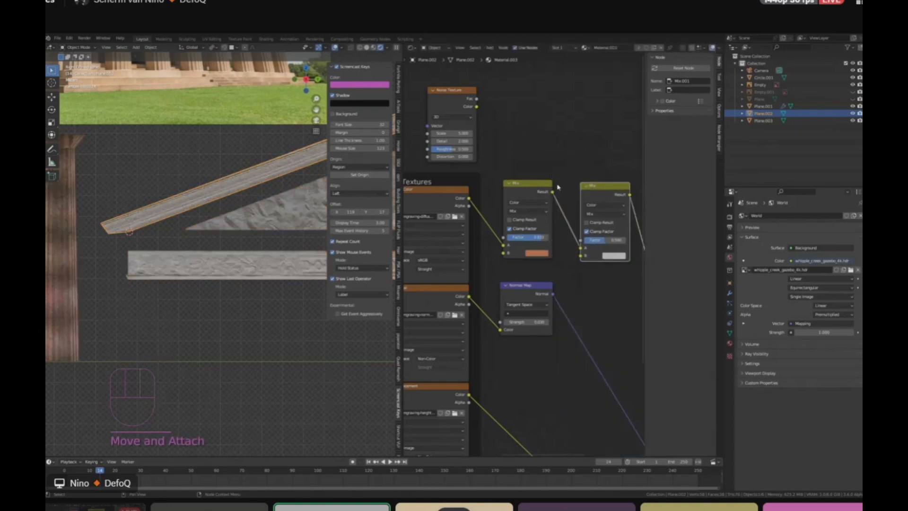
# Step: Move the Noise Texture node directly above the first Mix node
pyautogui.scroll(-6, 557, 187)
pyautogui.scroll(4, 519, 144)
pyautogui.scroll(1, 520, 144)
pyautogui.moveTo(480, 119); pyautogui.dragTo(546, 124)
pyautogui.moveTo(578, 150); pyautogui.dragTo(520, 145, button='middle')
pyautogui.scroll(4, 520, 145)
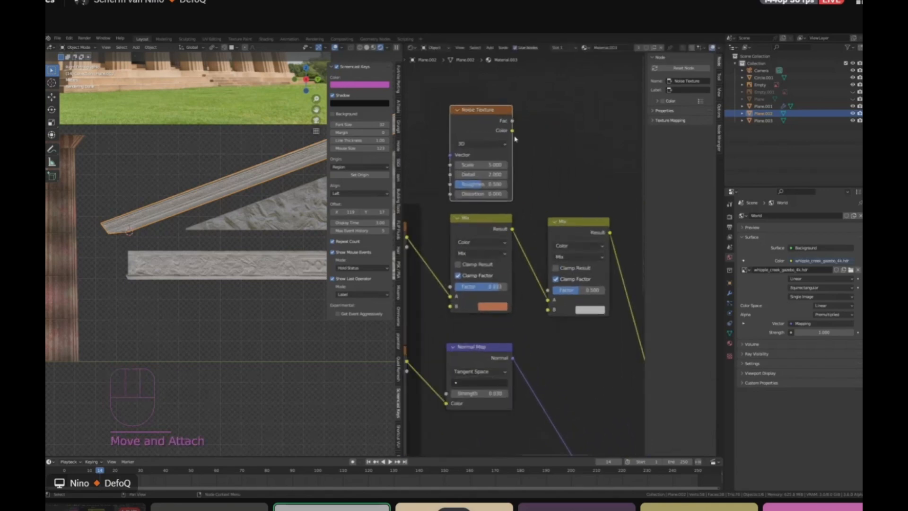
# Step: Link the Noise Texture's Color output to the second Mix node's Factor and preview the noise on the temple parts
pyautogui.moveTo(512, 131); pyautogui.dragTo(547, 290)
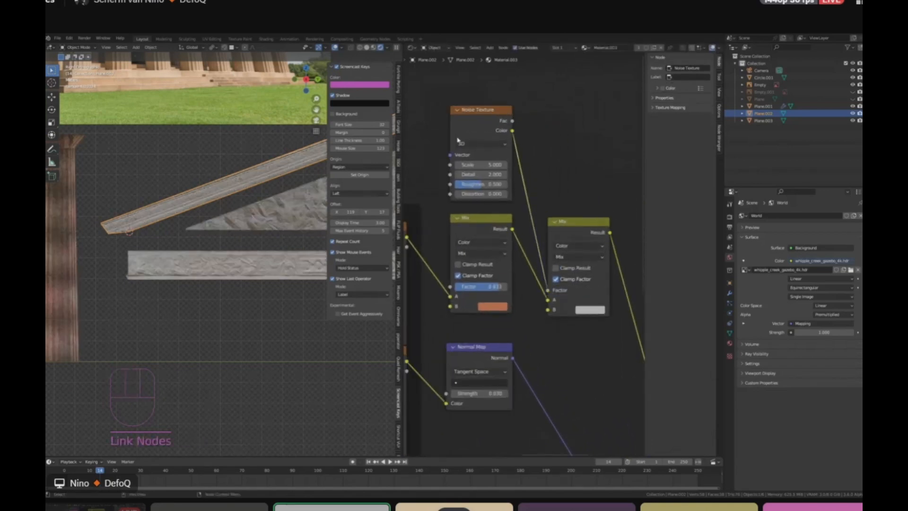
pyautogui.keyDown('ctrl'); pyautogui.keyDown('shift'); pyautogui.click(481, 113); pyautogui.keyUp('shift'); pyautogui.keyUp('ctrl')
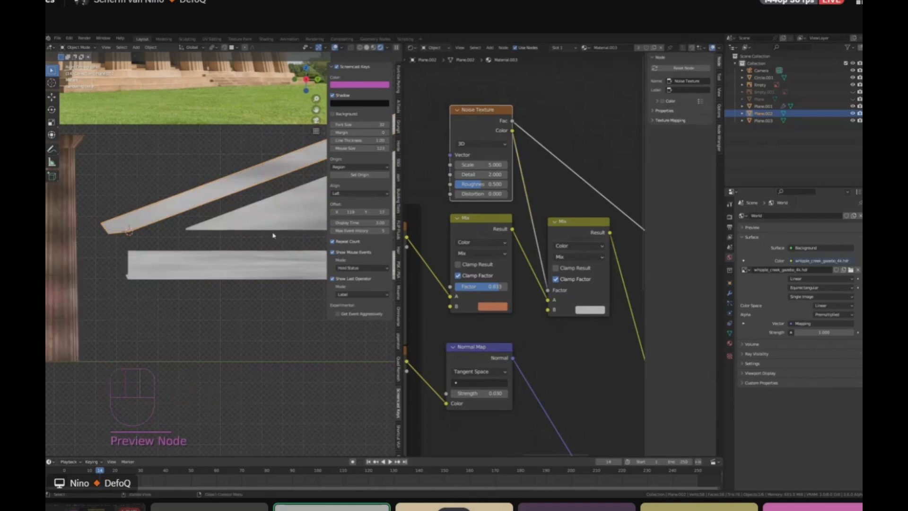
# Step: Preview the Noise Texture's Color output instead of Fac and examine its pattern up close on the temple parts
pyautogui.scroll(2, 251, 213)
pyautogui.keyDown('ctrl'); pyautogui.keyDown('shift'); pyautogui.click(528, 113); pyautogui.keyUp('shift'); pyautogui.keyUp('ctrl')
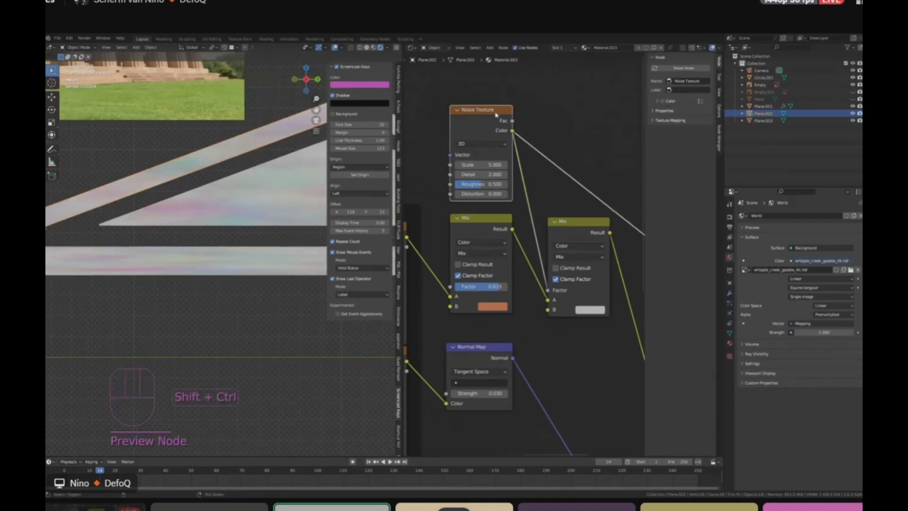
pyautogui.scroll(2, 192, 190)
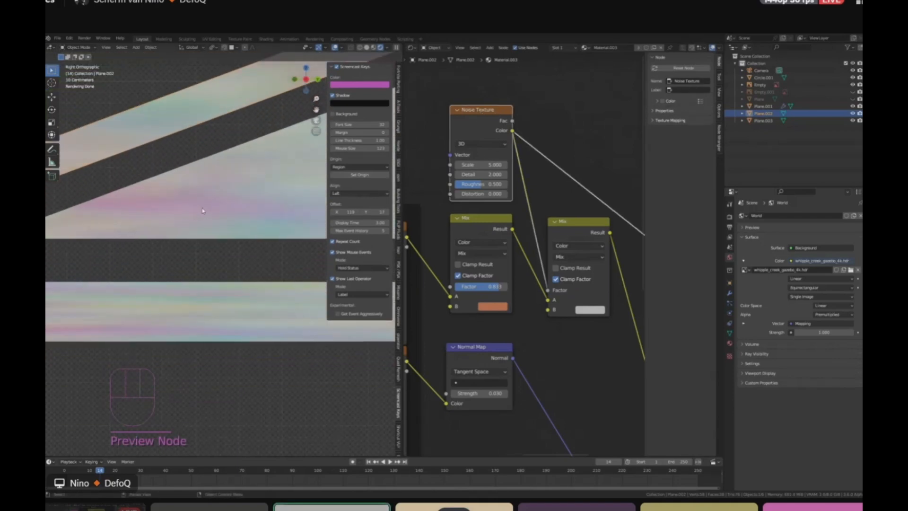
pyautogui.keyDown('ctrl'); pyautogui.keyDown('shift'); pyautogui.click(486, 112); pyautogui.keyUp('shift'); pyautogui.keyUp('ctrl')
pyautogui.keyDown('ctrl'); pyautogui.keyDown('shift'); pyautogui.click(485, 112); pyautogui.keyUp('shift'); pyautogui.keyUp('ctrl')
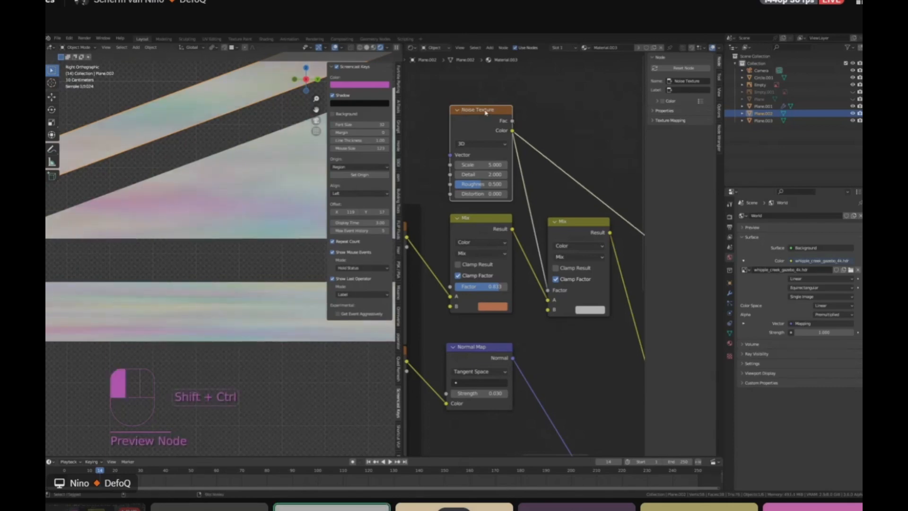
# Step: Insert a Color Ramp node on the preview link from the Noise Texture's Color output and preview its result
pyautogui.scroll(-2, 504, 119)
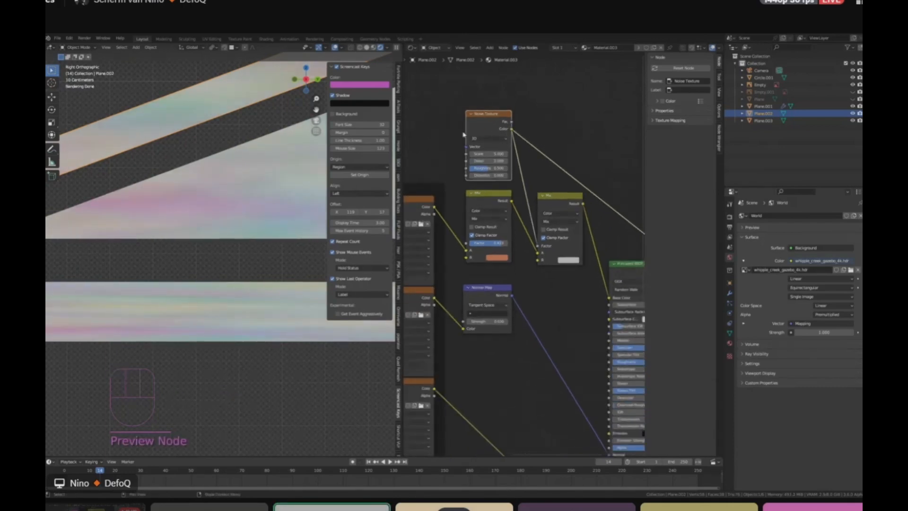
pyautogui.hotkey('shift', 'a')
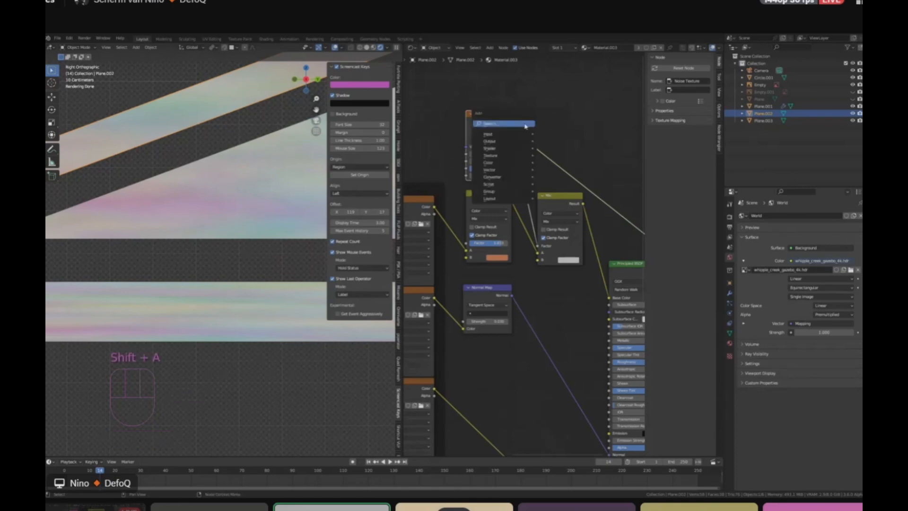
pyautogui.click(527, 124)
pyautogui.write('color r')
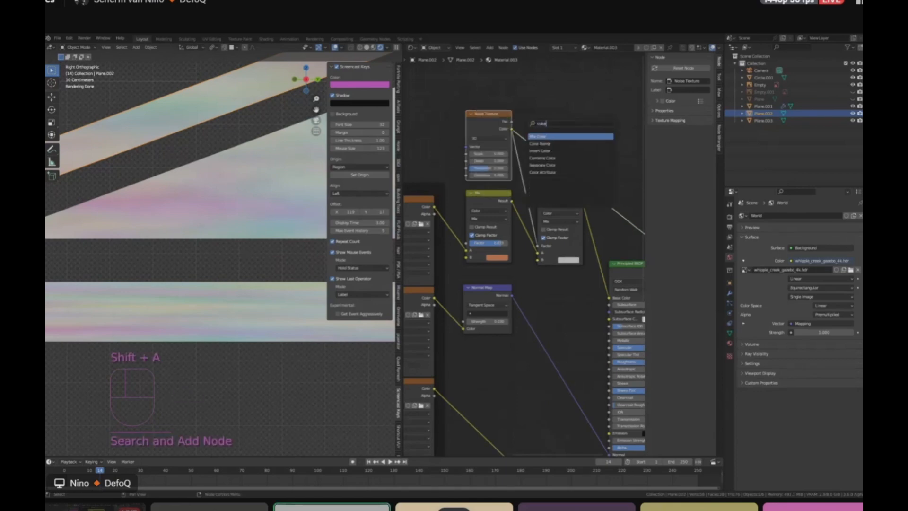
pyautogui.press('Return')
pyautogui.click(546, 119)
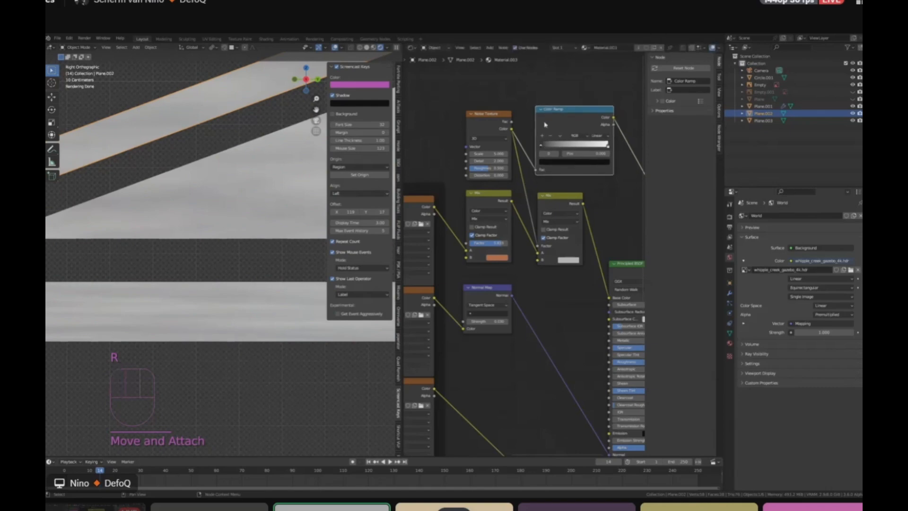
pyautogui.moveTo(545, 119); pyautogui.dragTo(496, 156, button='middle')
pyautogui.keyDown('ctrl'); pyautogui.keyDown('shift'); pyautogui.click(522, 152); pyautogui.keyUp('shift'); pyautogui.keyUp('ctrl')
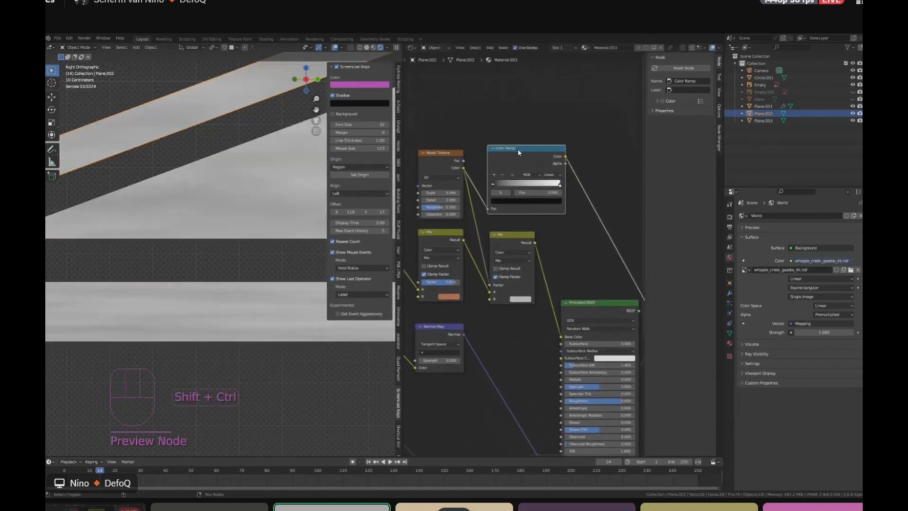
# Step: Preview the first Mix node's Result and examine the orange tint over the photo texture on the pediment
pyautogui.scroll(1, 518, 150)
pyautogui.scroll(-3, 453, 139)
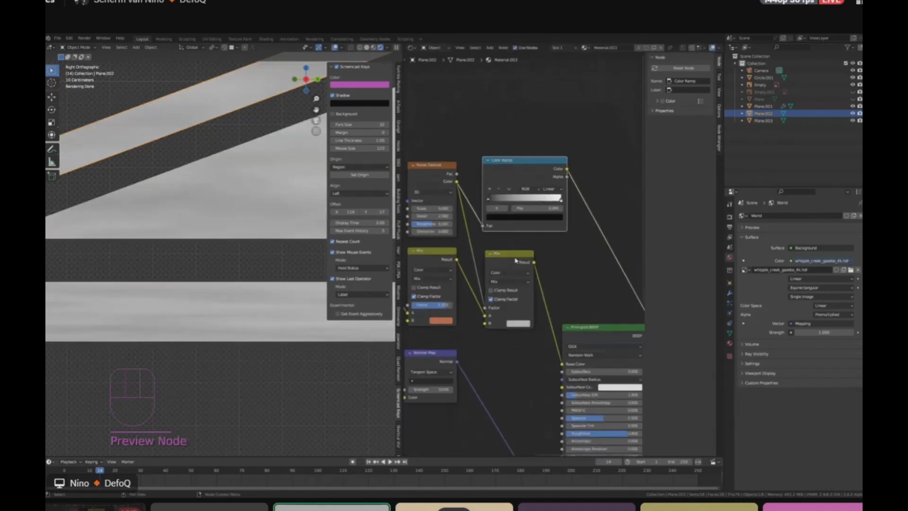
pyautogui.scroll(1, 592, 293)
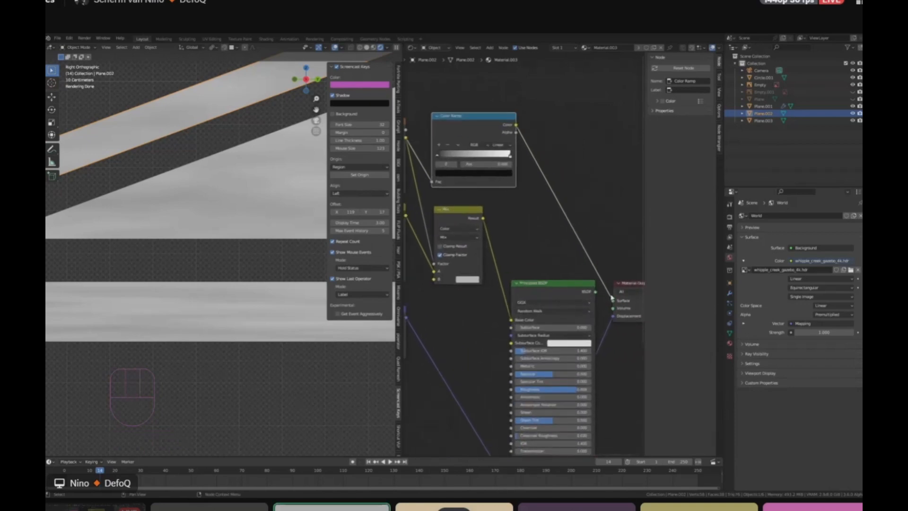
pyautogui.moveTo(519, 233); pyautogui.dragTo(581, 237, button='middle')
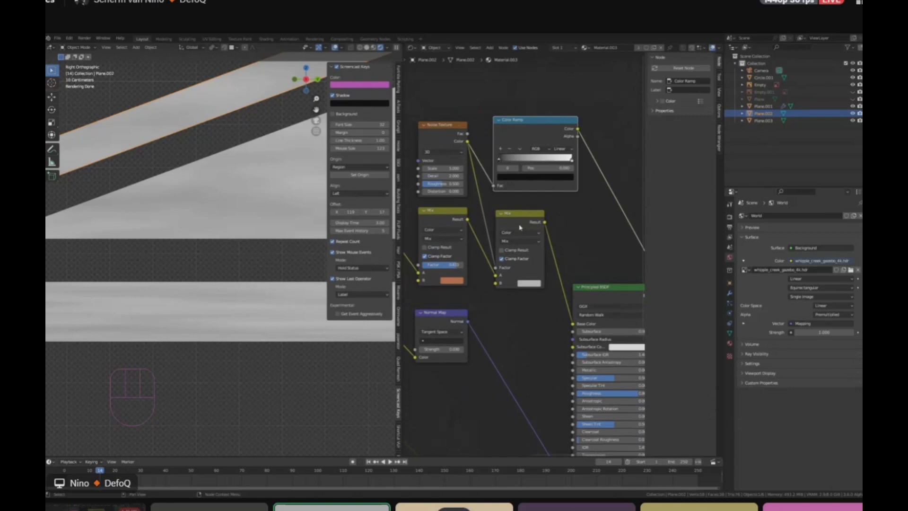
pyautogui.scroll(3, 495, 175)
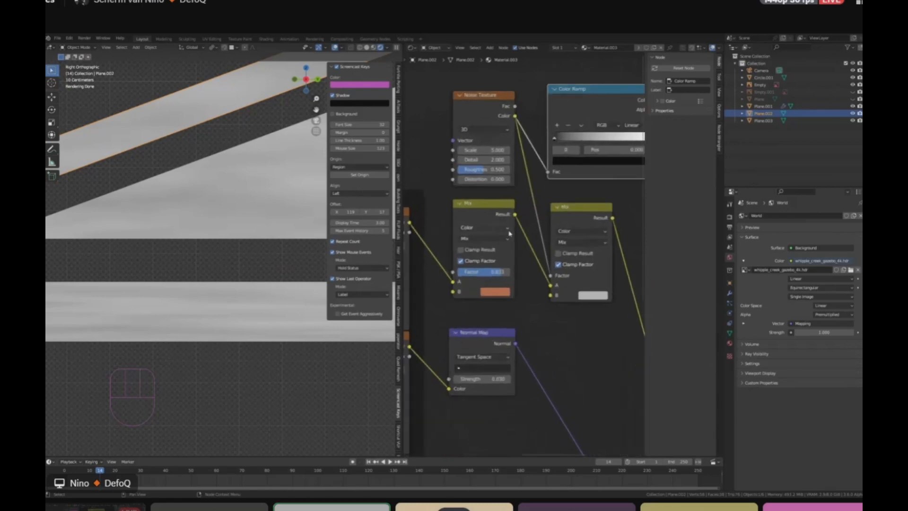
pyautogui.keyDown('ctrl'); pyautogui.keyDown('shift'); pyautogui.click(476, 204); pyautogui.keyUp('shift'); pyautogui.keyUp('ctrl')
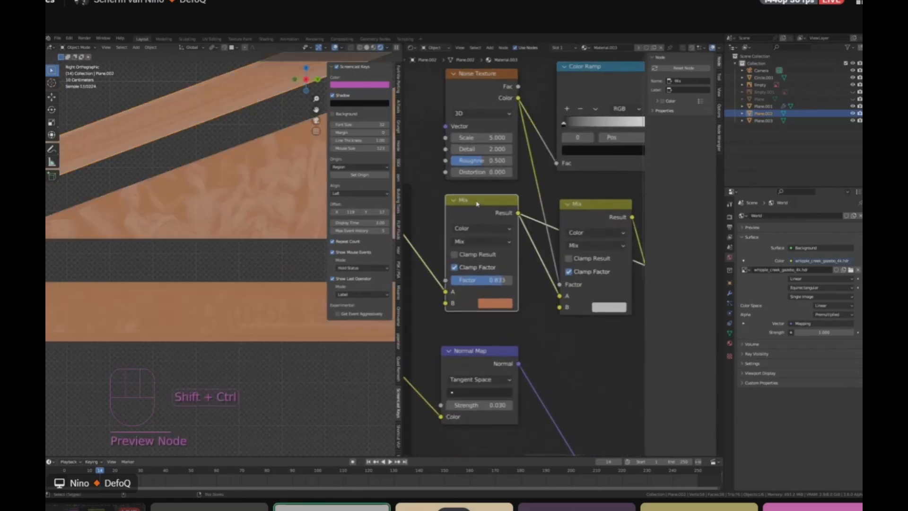
pyautogui.scroll(3, 261, 175)
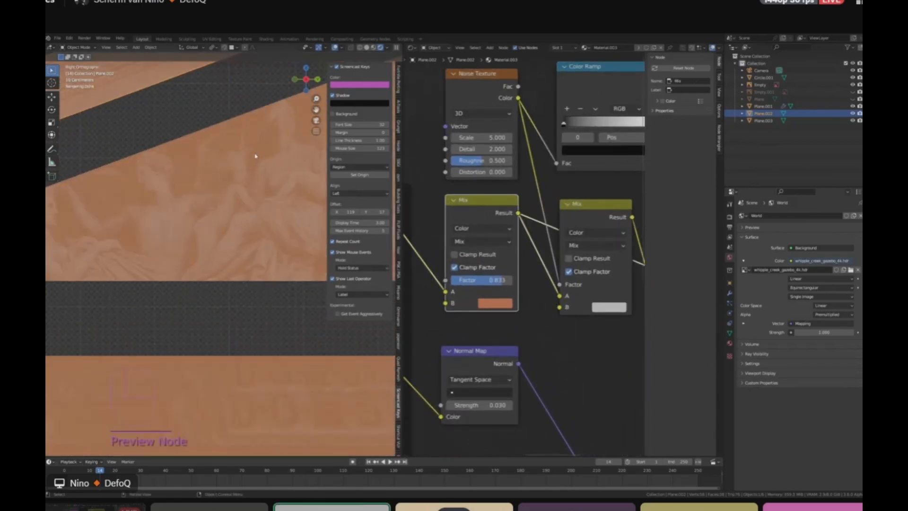
pyautogui.scroll(-3, 430, 213)
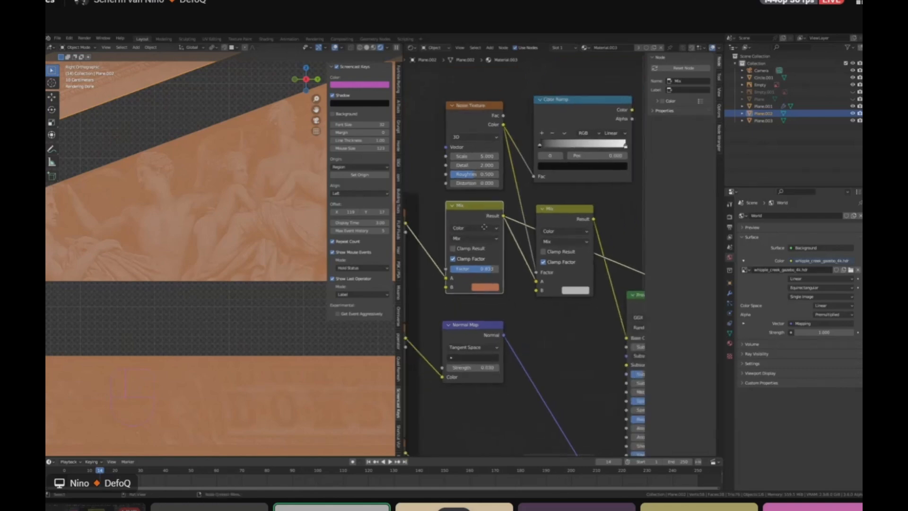
pyautogui.moveTo(408, 221); pyautogui.dragTo(490, 191, button='middle')
pyautogui.moveTo(581, 237); pyautogui.dragTo(507, 237, button='middle')
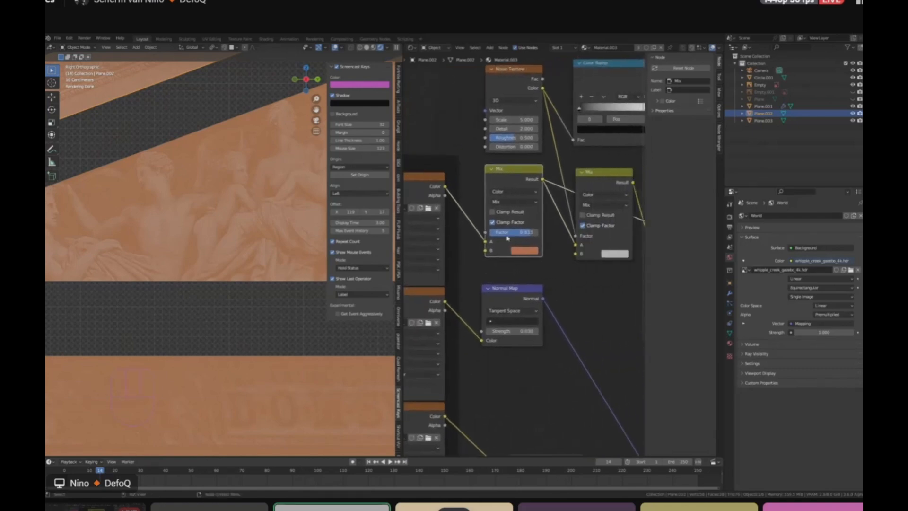
pyautogui.scroll(5, 517, 253)
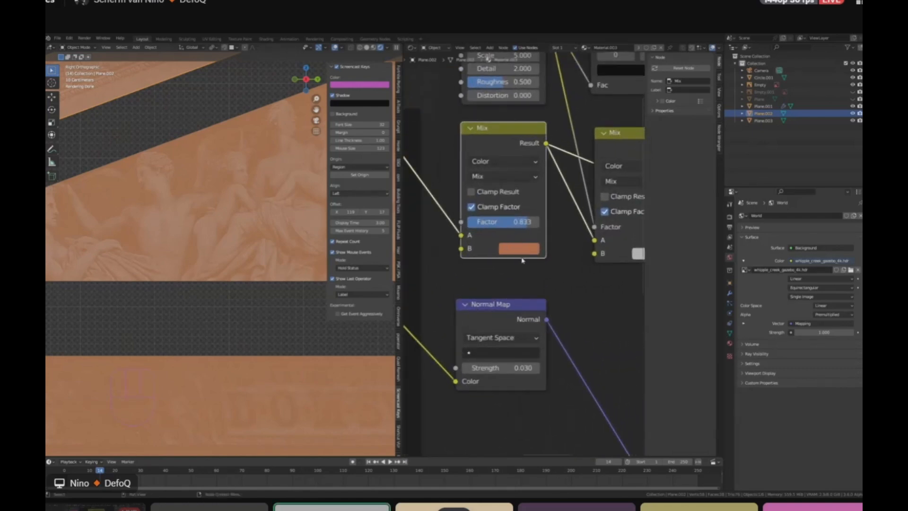
pyautogui.scroll(-6, 515, 249)
pyautogui.moveTo(514, 249); pyautogui.dragTo(426, 292, button='middle')
# Step: Preview the Color Ramp and bring its stops closer together, with black at about 0.4 and white at 0.709
pyautogui.keyDown('ctrl'); pyautogui.keyDown('shift'); pyautogui.click(500, 113); pyautogui.keyUp('shift'); pyautogui.keyUp('ctrl')
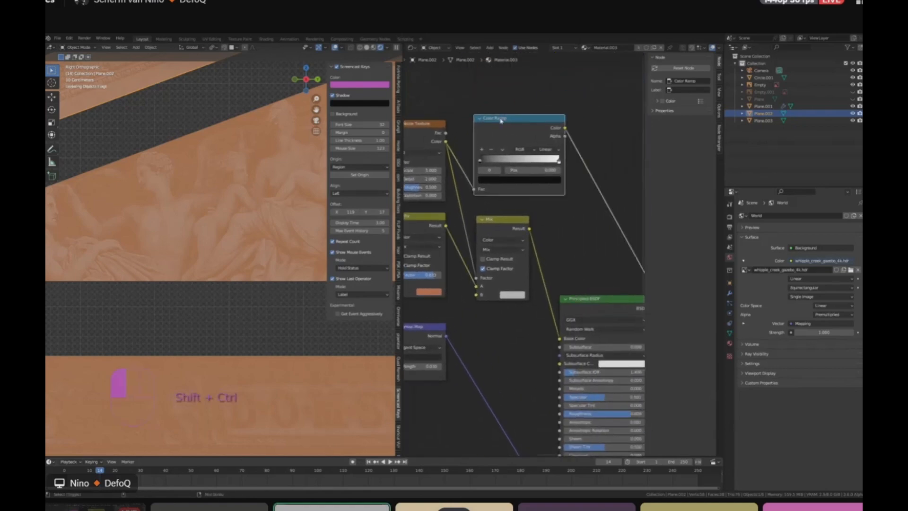
pyautogui.scroll(2, 482, 148)
pyautogui.moveTo(479, 165); pyautogui.dragTo(523, 165)
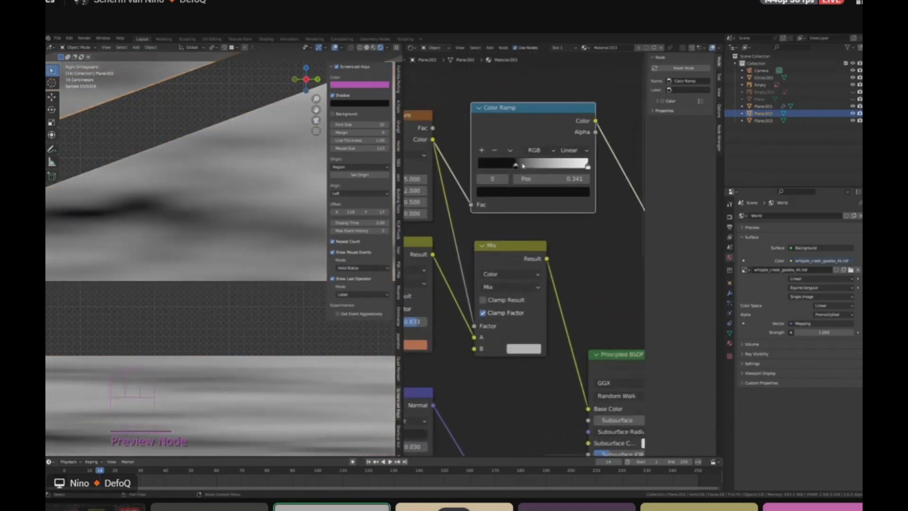
pyautogui.moveTo(586, 167); pyautogui.dragTo(556, 165)
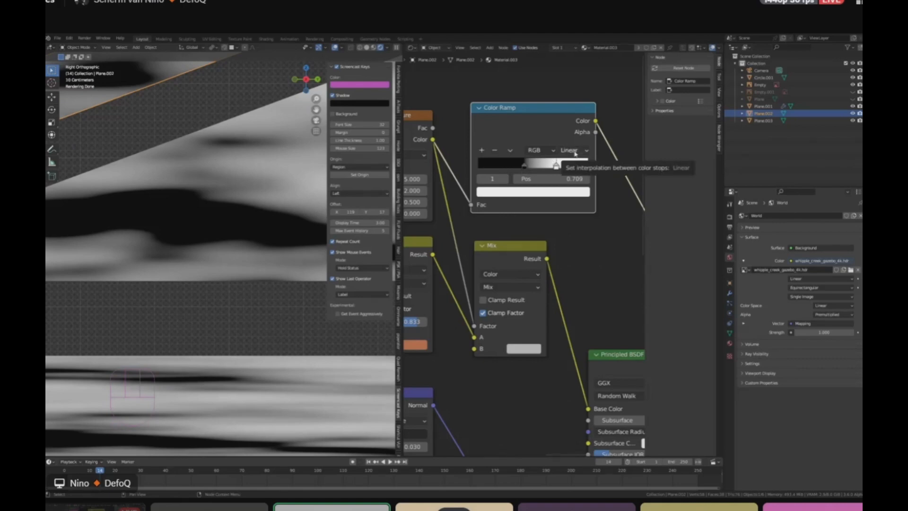
# Step: Try the Ease and B-Spline interpolation modes on the Color Ramp
pyautogui.click(576, 151)
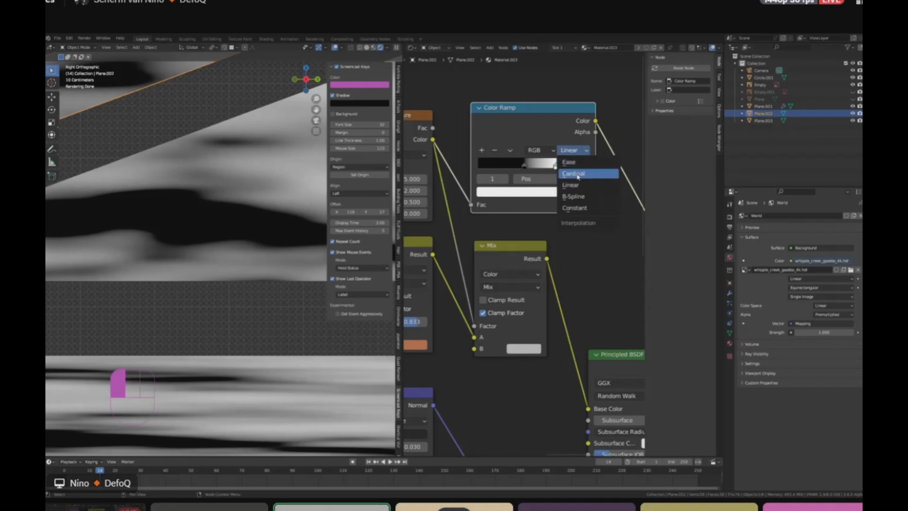
pyautogui.click(584, 207)
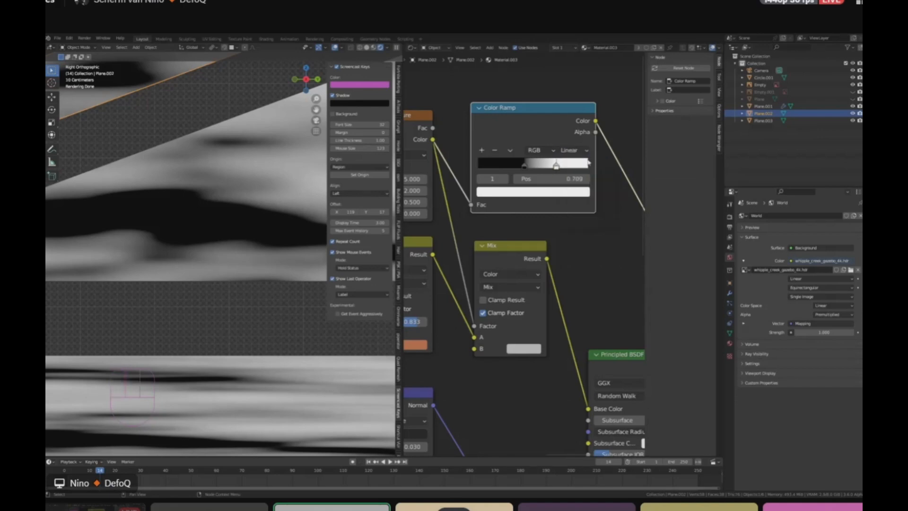
pyautogui.click(572, 150)
pyautogui.click(571, 162)
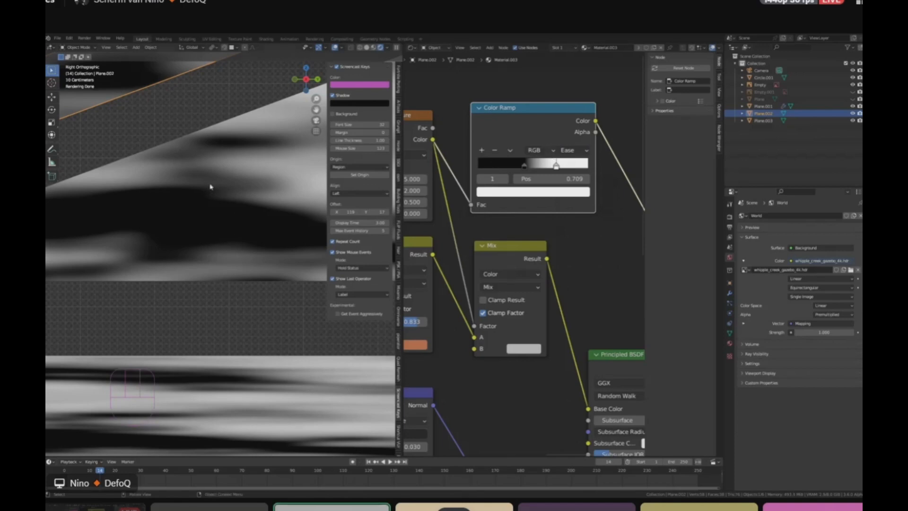
pyautogui.click(573, 150)
pyautogui.click(580, 198)
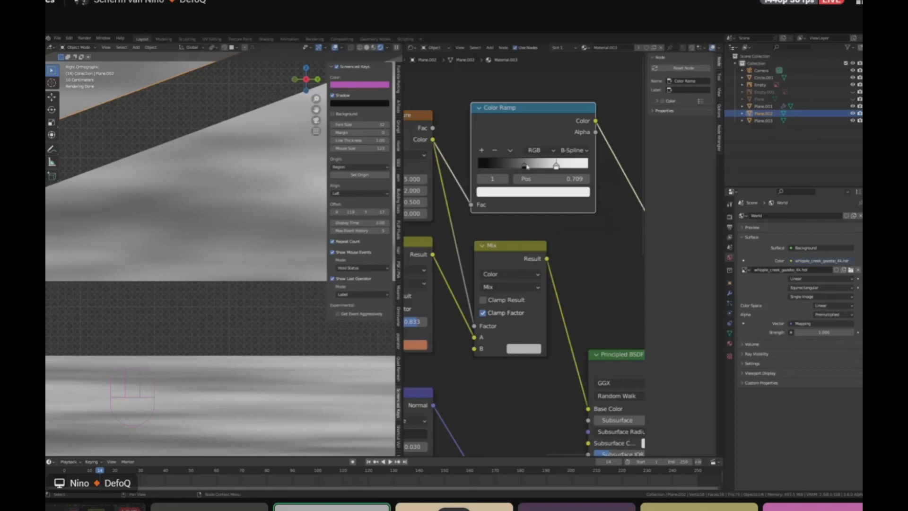
# Step: Switch the Color Ramp to Constant interpolation, with the black stop at 0.400 and the white stop at 0.477
pyautogui.moveTo(525, 166)
pyautogui.mouseDown()
pyautogui.moveTo(586, 167)
pyautogui.moveTo(518, 168)
pyautogui.mouseUp()
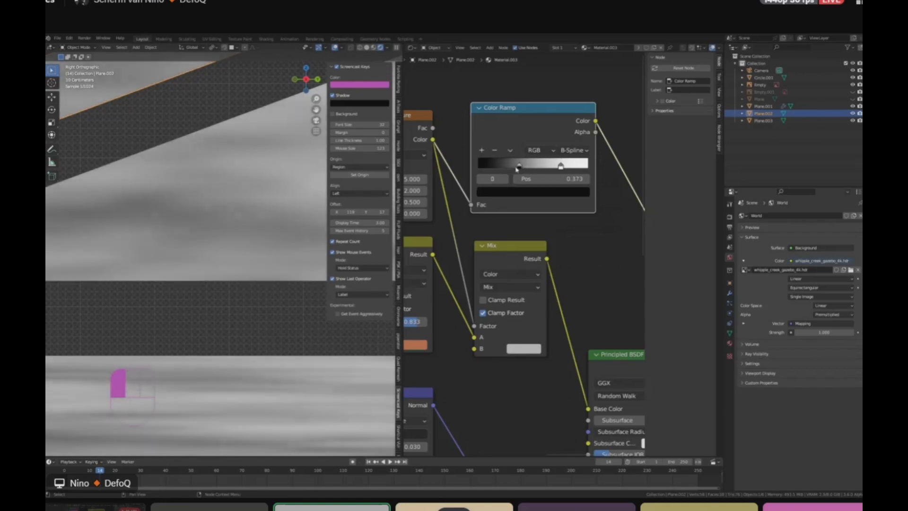
pyautogui.click(574, 150)
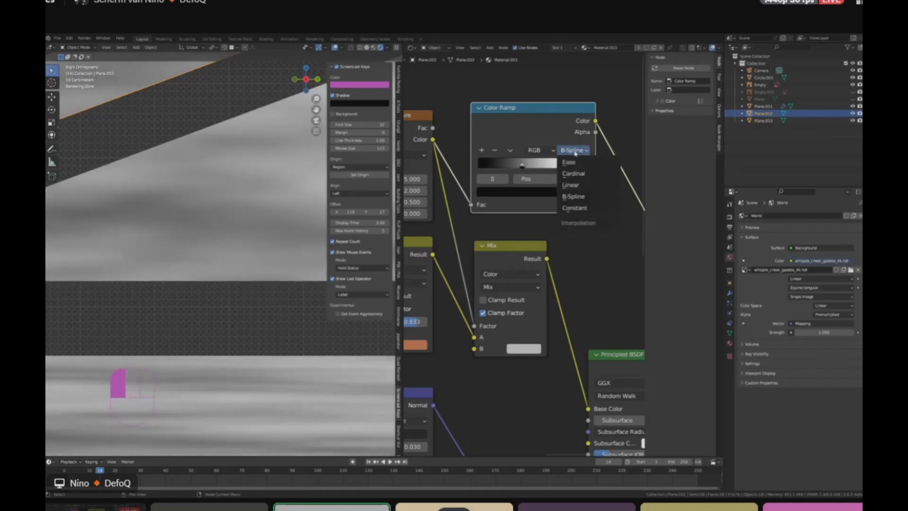
pyautogui.click(574, 209)
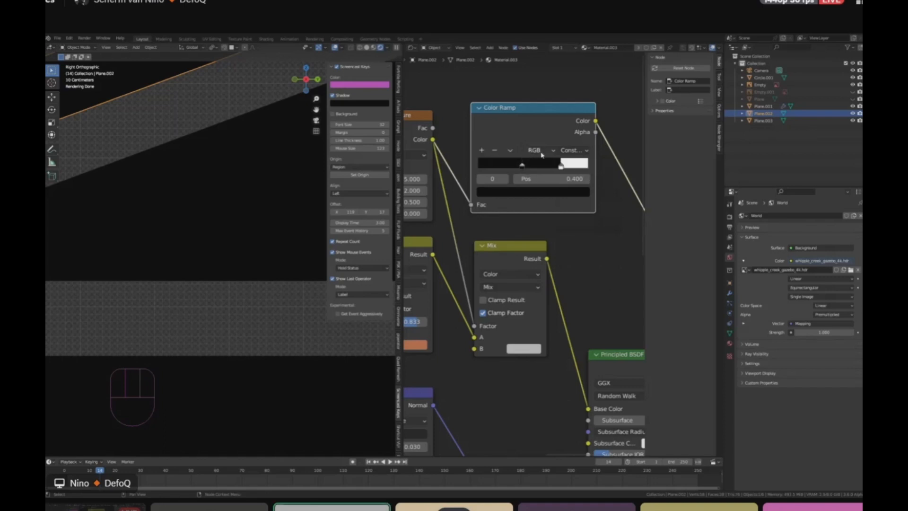
pyautogui.moveTo(563, 168); pyautogui.dragTo(532, 166)
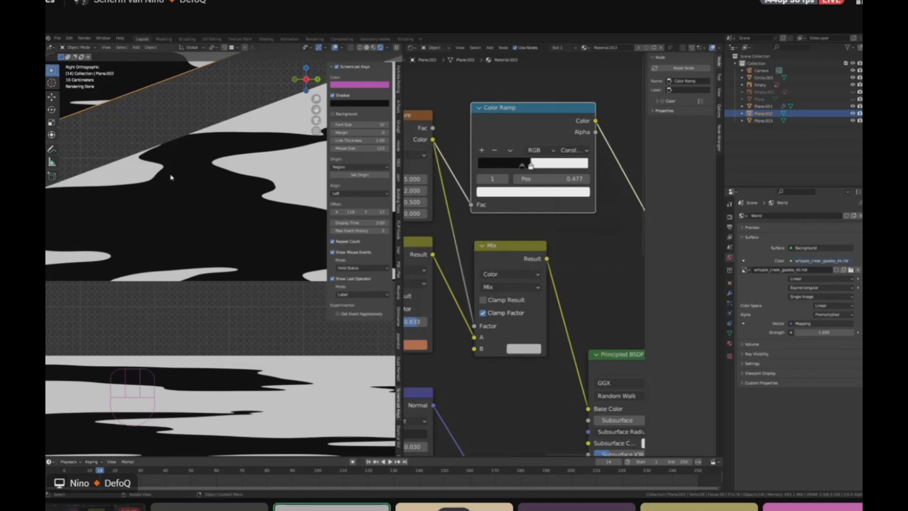
# Step: Recolour the Color Ramp's black stop to a dark blue with a Value of 0.293
pyautogui.scroll(2, 502, 164)
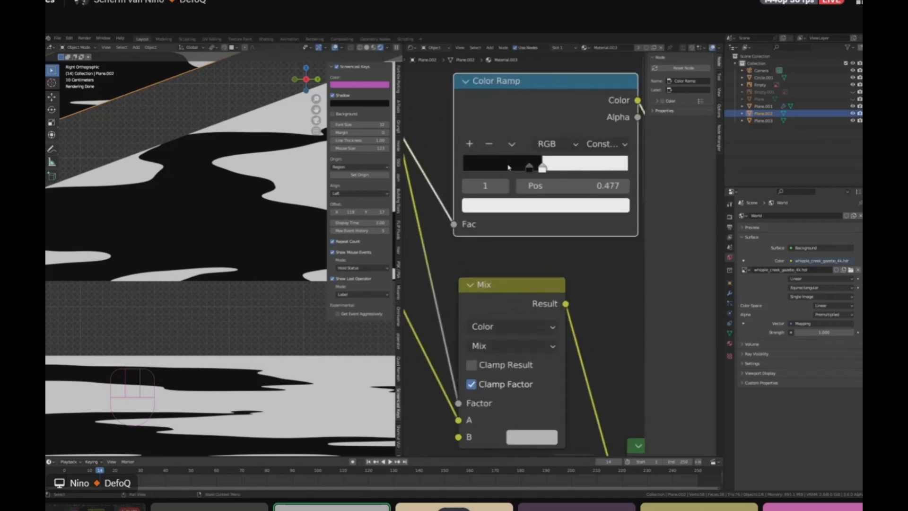
pyautogui.click(529, 167)
pyautogui.click(576, 208)
pyautogui.click(576, 210)
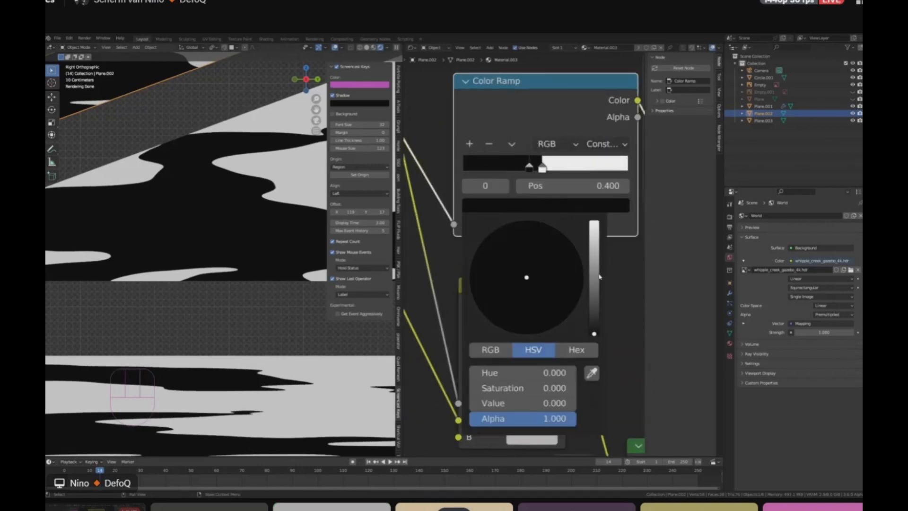
pyautogui.moveTo(594, 312); pyautogui.dragTo(560, 259)
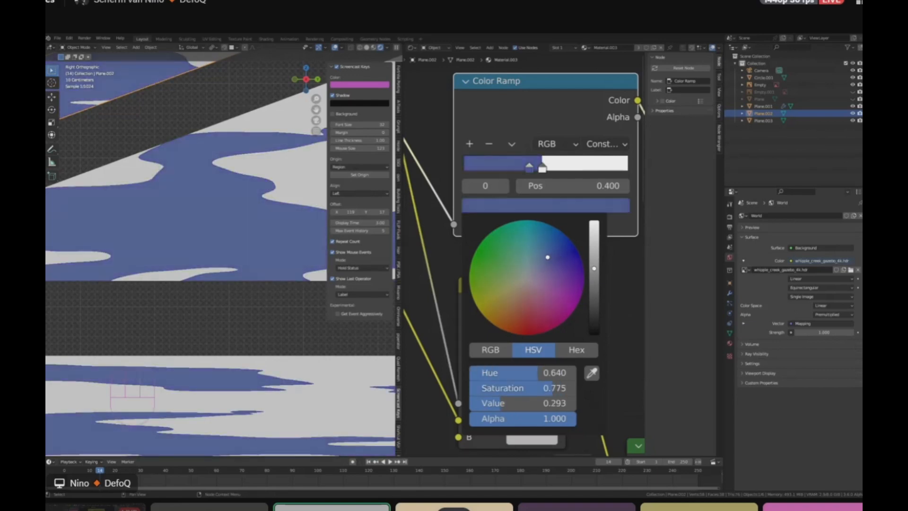
# Step: Recolour the Color Ramp's white stop to light cyan
pyautogui.click(542, 166)
pyautogui.click(554, 206)
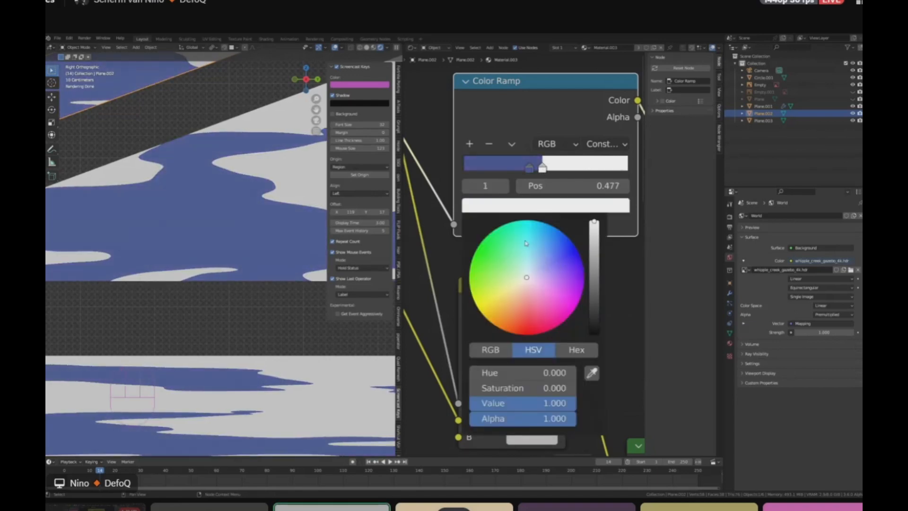
pyautogui.moveTo(525, 242); pyautogui.dragTo(522, 240)
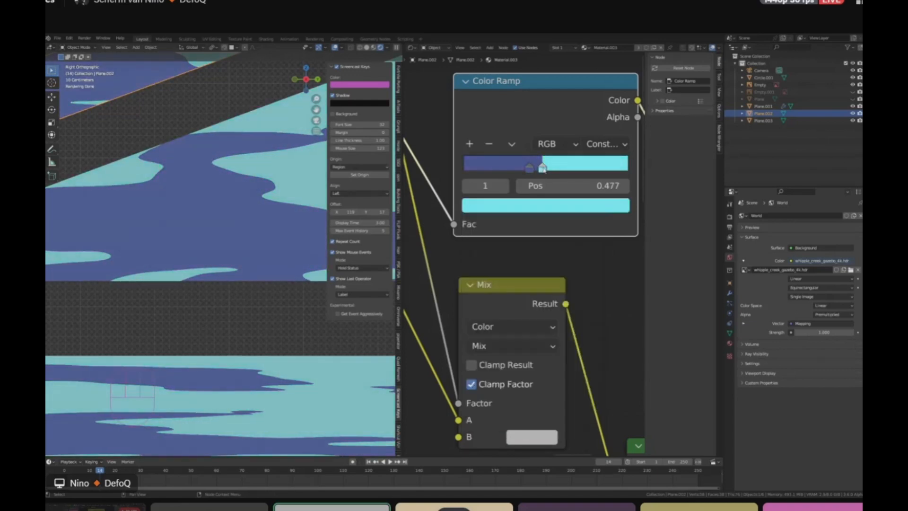
# Step: Shift the cyan stop slightly and add a third Color Ramp stop at 0.523, coloured a lighter blue
pyautogui.moveTo(542, 167); pyautogui.dragTo(553, 169)
pyautogui.click(469, 144)
pyautogui.click(544, 205)
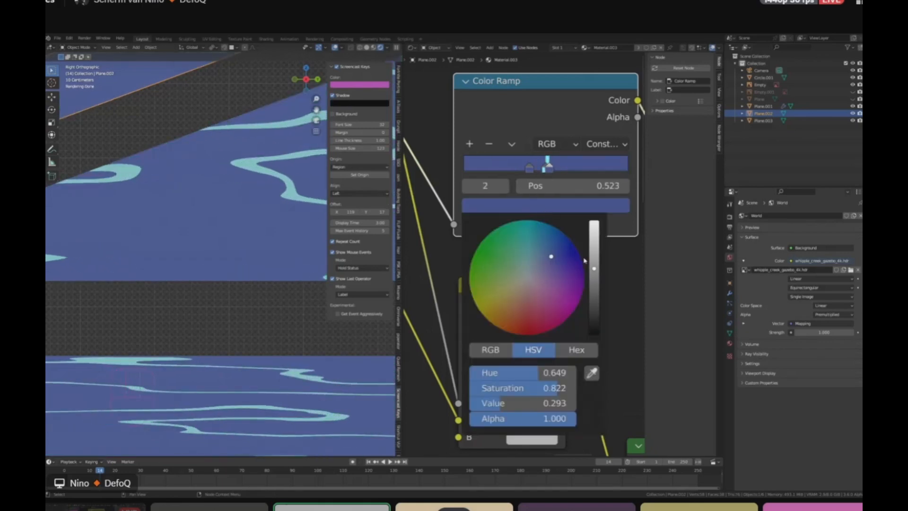
pyautogui.moveTo(502, 403); pyautogui.dragTo(528, 402)
pyautogui.moveTo(594, 246); pyautogui.dragTo(549, 251)
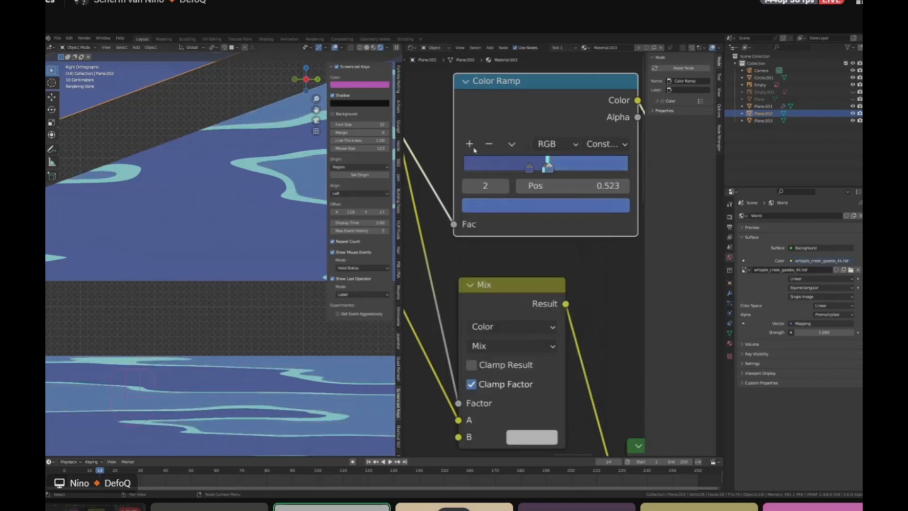
# Step: Set one cyan Color Ramp stop to 0.473 and recolour it near-white, with the other cyan stop at 0.498
pyautogui.click(538, 169)
pyautogui.moveTo(547, 170); pyautogui.dragTo(542, 169)
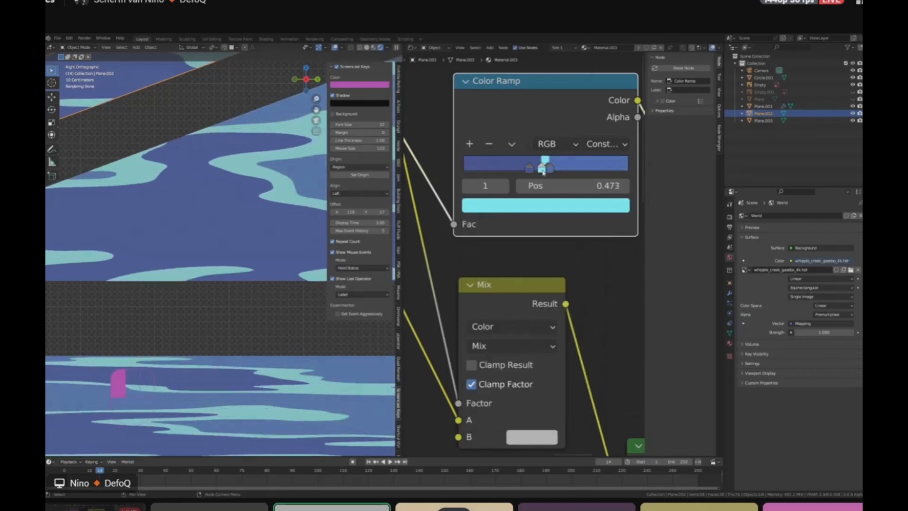
pyautogui.click(541, 206)
pyautogui.moveTo(539, 263); pyautogui.dragTo(527, 274)
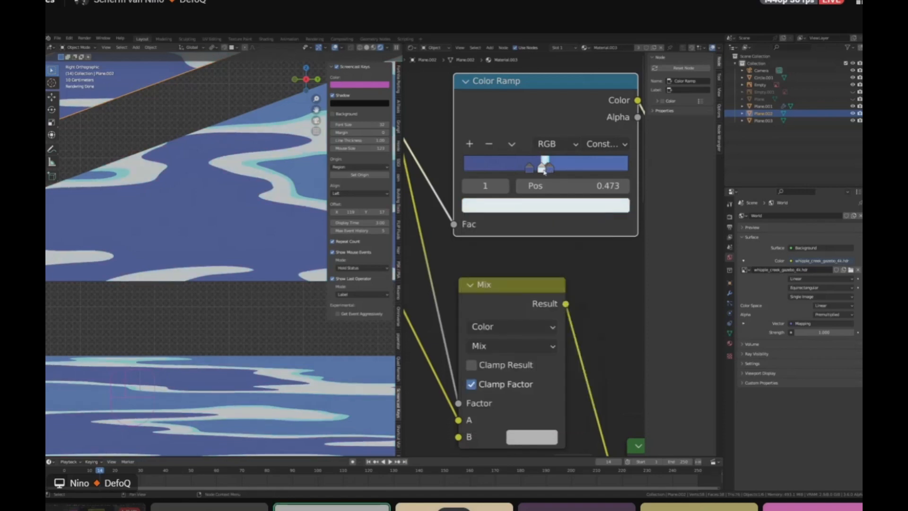
pyautogui.moveTo(544, 171); pyautogui.dragTo(545, 169)
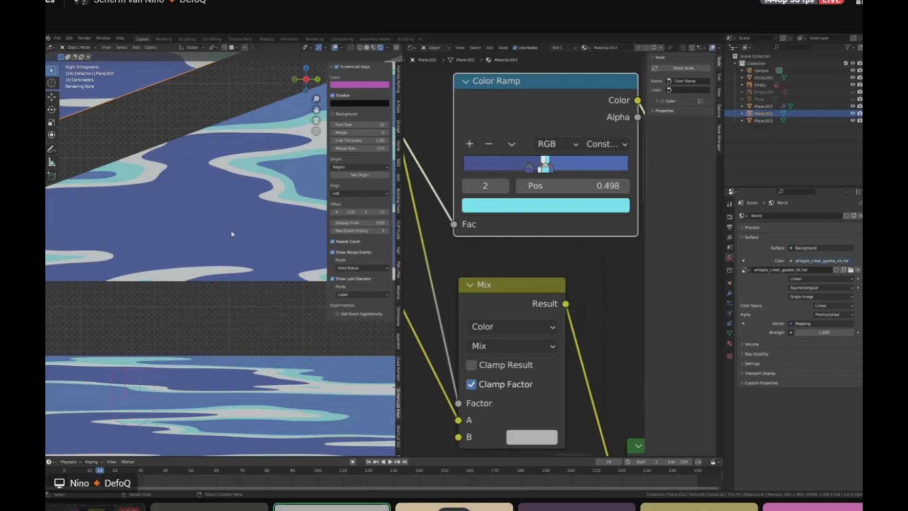
# Step: Switch the Noise Texture to 4D and set its W value to 0.390
pyautogui.scroll(-5, 532, 188)
pyautogui.moveTo(524, 179); pyautogui.dragTo(594, 185, button='middle')
pyautogui.scroll(3, 465, 178)
pyautogui.click(474, 172)
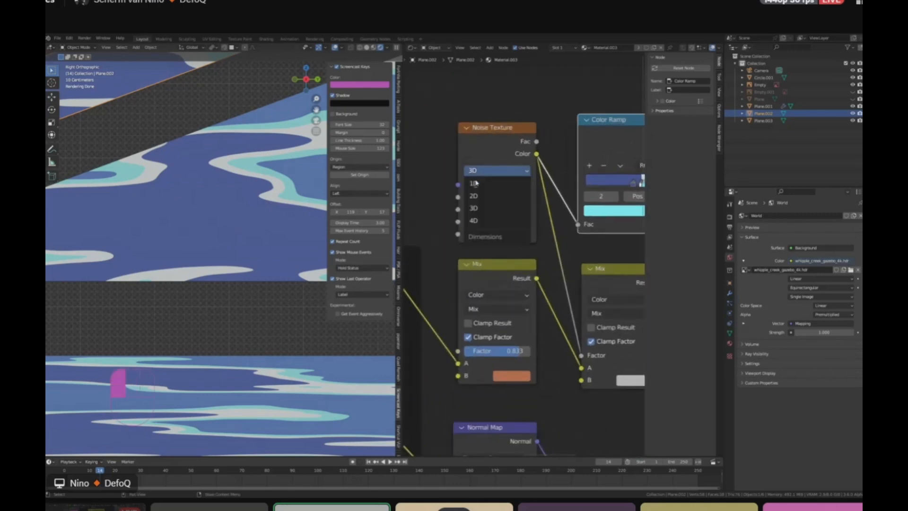
pyautogui.click(475, 220)
pyautogui.scroll(2, 484, 198)
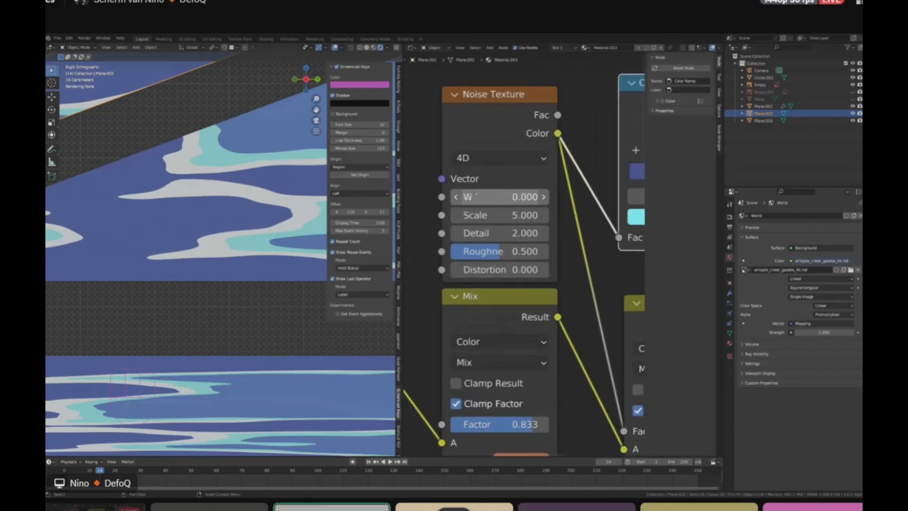
pyautogui.keyDown('shift'); pyautogui.moveTo(473, 196); pyautogui.dragTo(566, 196); pyautogui.keyUp('shift')
pyautogui.scroll(-6, 489, 199)
pyautogui.moveTo(539, 228); pyautogui.dragTo(456, 208, button='middle')
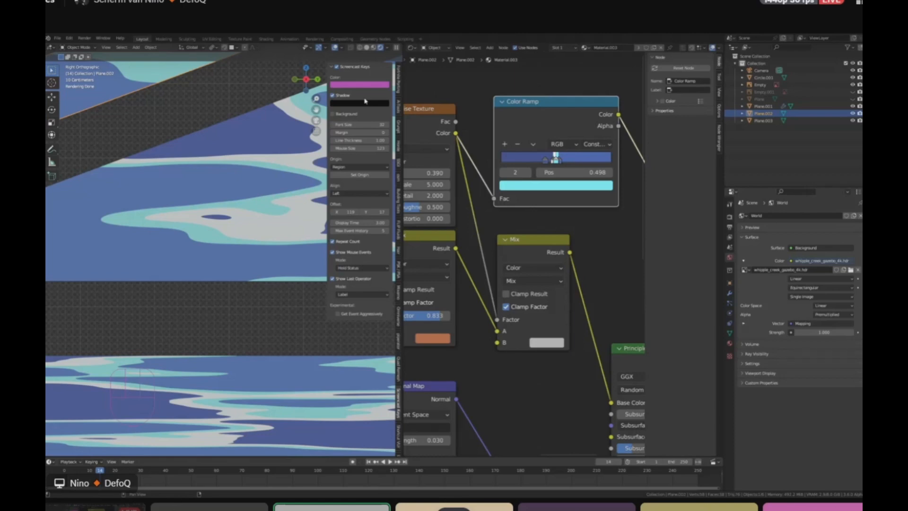
# Step: Reset the Color Ramp to its default black-to-white gradient
pyautogui.scroll(3, 535, 134)
pyautogui.moveTo(534, 127); pyautogui.dragTo(492, 152, button='middle')
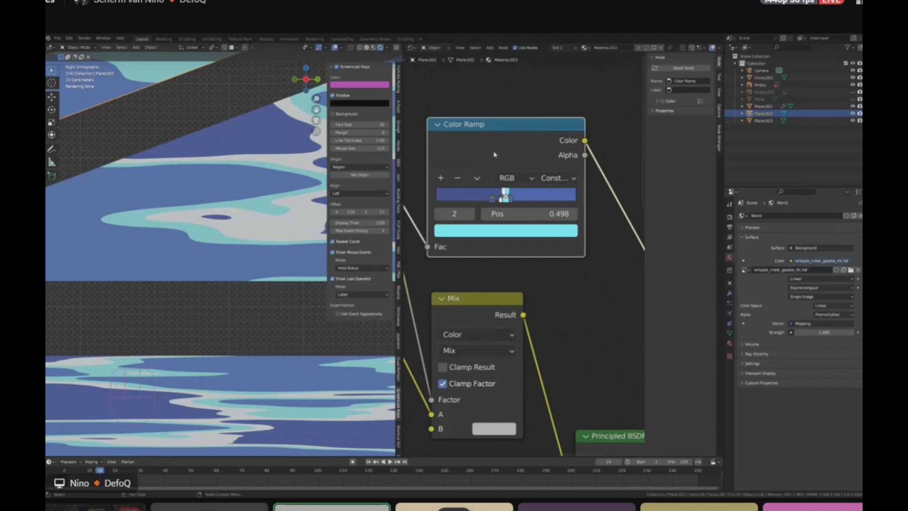
pyautogui.scroll(-4, 485, 148)
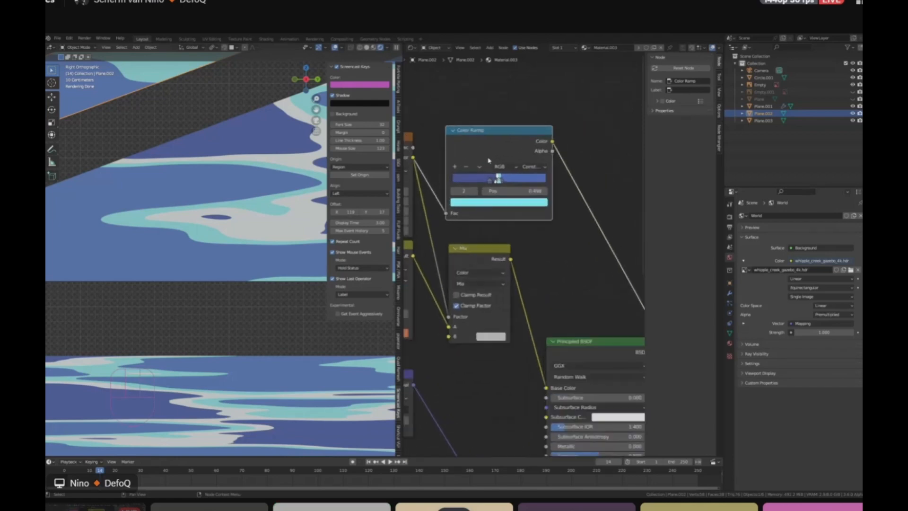
pyautogui.scroll(2, 520, 183)
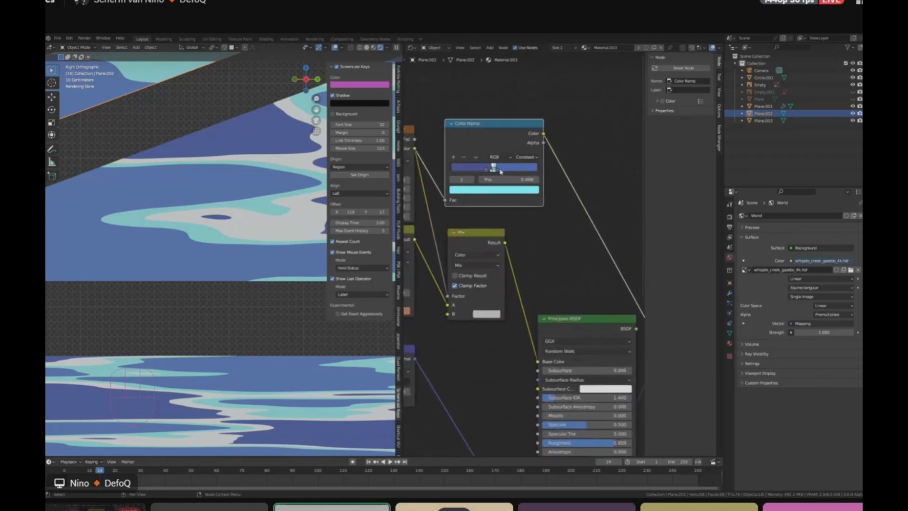
pyautogui.click(461, 155)
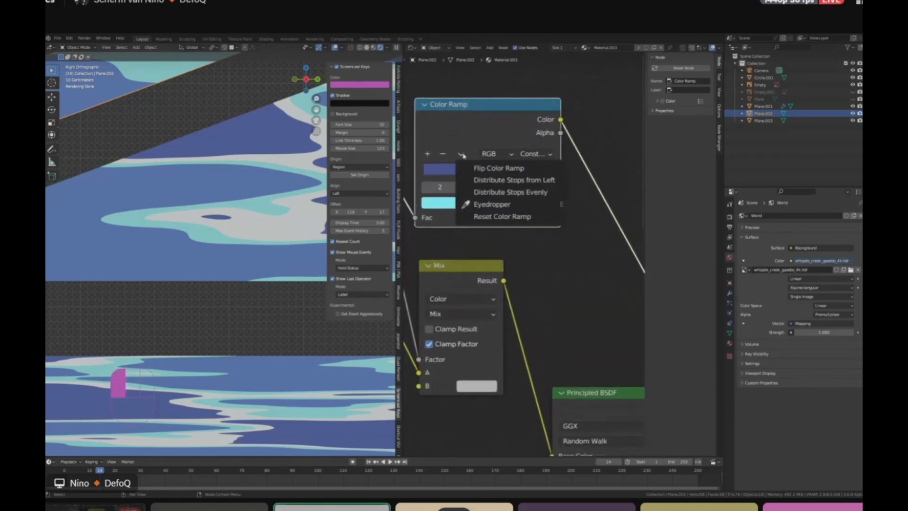
pyautogui.click(492, 217)
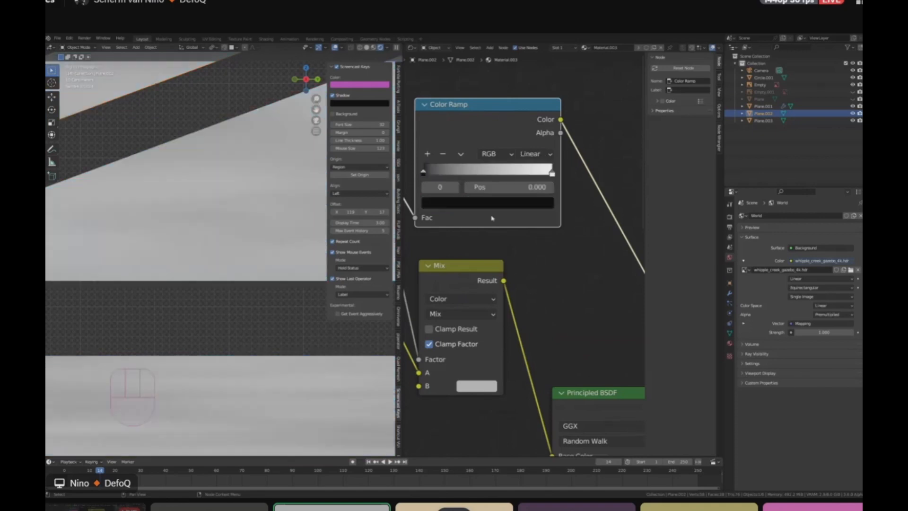
# Step: Shift the Color Ramp's black stop towards the middle and bring the white stop in to 0.655
pyautogui.moveTo(421, 174); pyautogui.dragTo(440, 174)
pyautogui.moveTo(442, 174); pyautogui.dragTo(508, 175)
pyautogui.moveTo(570, 173)
pyautogui.mouseDown()
pyautogui.moveTo(496, 175)
pyautogui.moveTo(527, 173)
pyautogui.mouseUp()
pyautogui.scroll(-5, 530, 175)
pyautogui.moveTo(527, 174); pyautogui.dragTo(553, 167, button='middle')
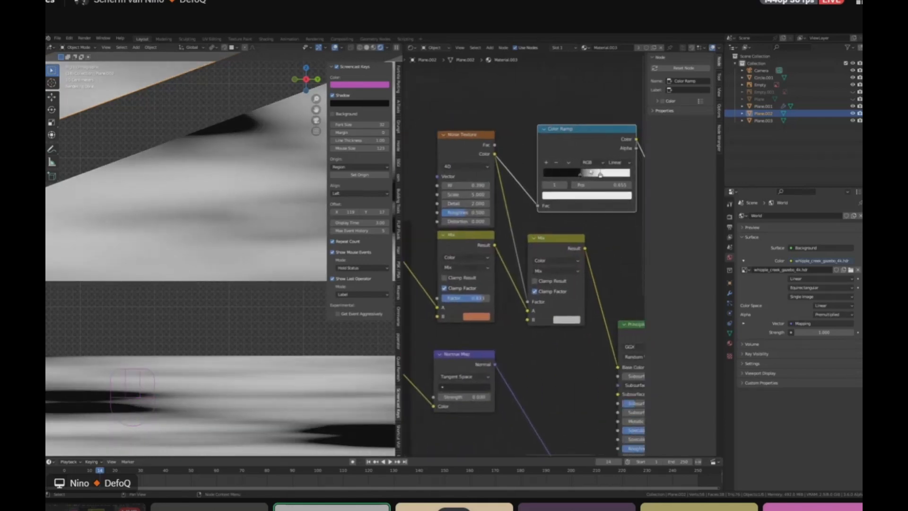
# Step: Set the Noise Texture's Detail to 3.200 and its Scale to 2.000
pyautogui.scroll(3, 594, 168)
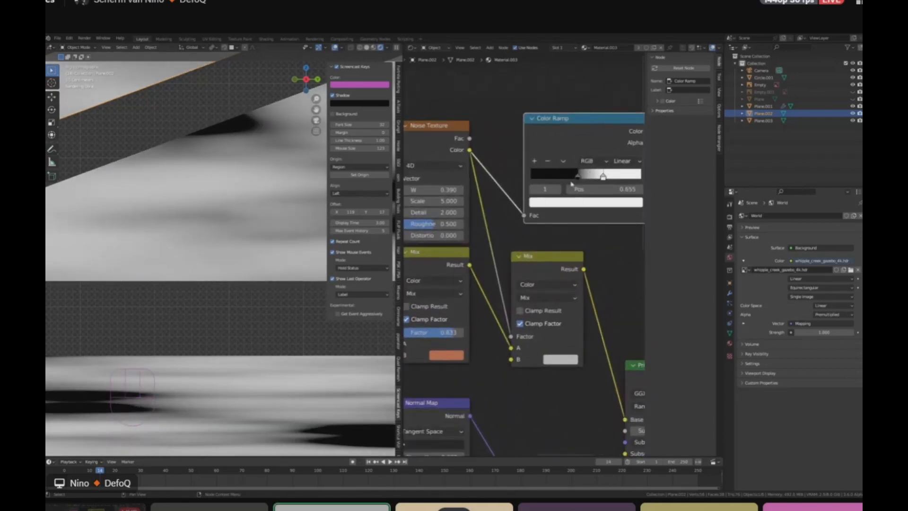
pyautogui.scroll(1, 588, 182)
pyautogui.moveTo(523, 176); pyautogui.dragTo(559, 174, button='middle')
pyautogui.scroll(3, 473, 199)
pyautogui.moveTo(473, 199); pyautogui.dragTo(544, 194, button='middle')
pyautogui.moveTo(538, 211); pyautogui.dragTo(619, 212)
pyautogui.moveTo(543, 212); pyautogui.dragTo(516, 211)
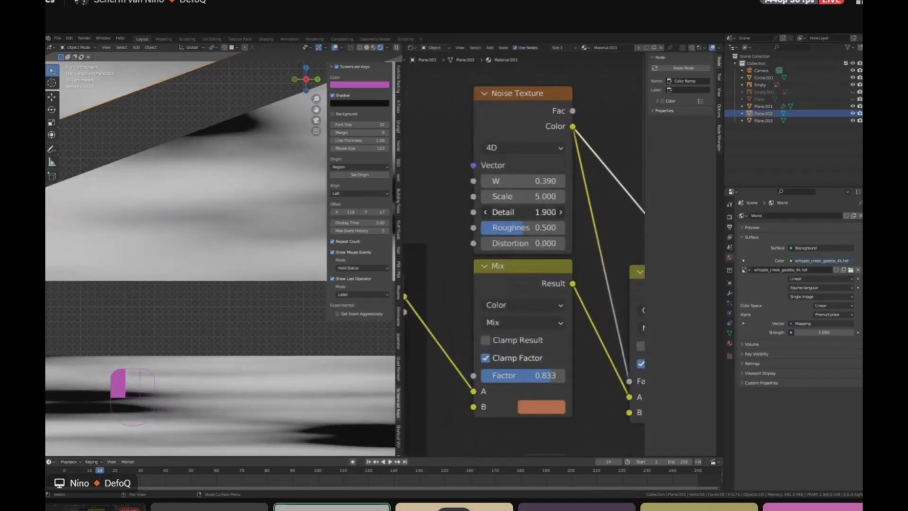
pyautogui.scroll(-5, 517, 237)
pyautogui.moveTo(518, 239); pyautogui.dragTo(472, 223, button='middle')
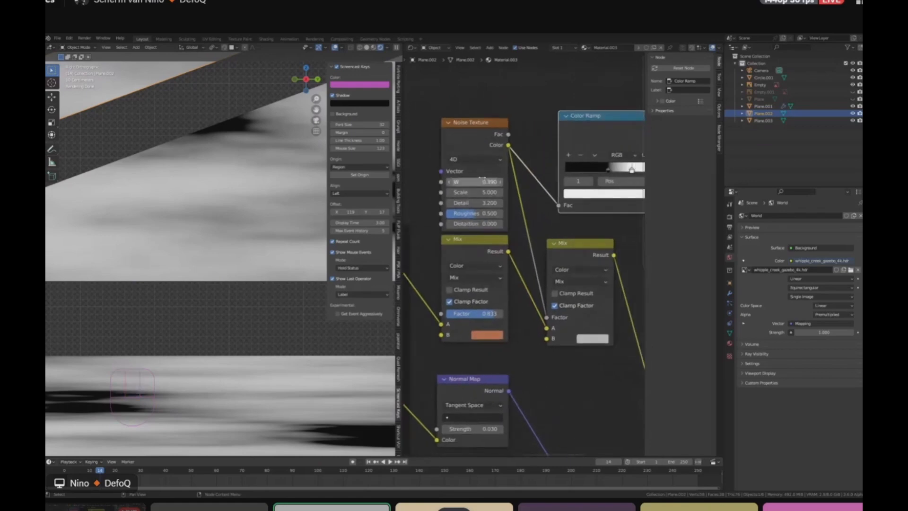
pyautogui.keyDown('shift'); pyautogui.moveTo(475, 192); pyautogui.dragTo(331, 192); pyautogui.keyUp('shift')
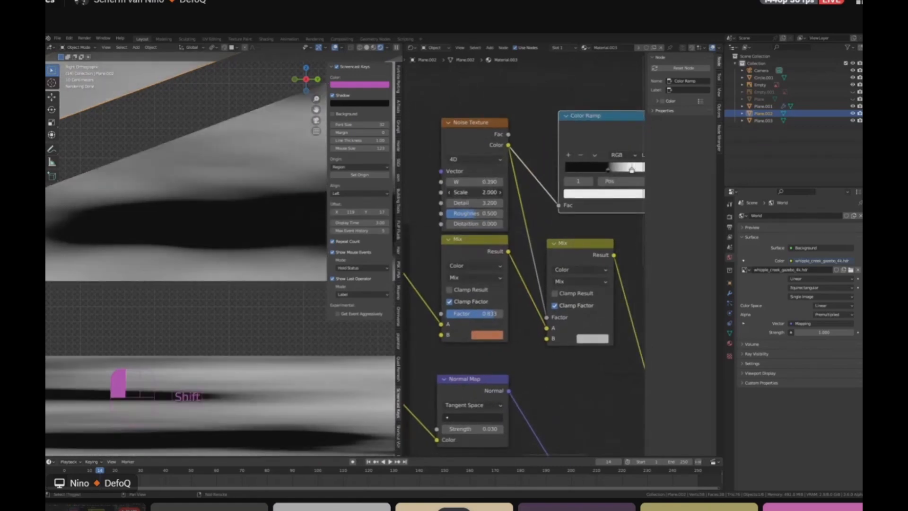
# Step: Move the Noise Texture node higher in the node layout and shift the Mapping frame closer to the Textures frame
pyautogui.scroll(-7, 294, 257)
pyautogui.keyDown('shift'); pyautogui.moveTo(294, 257); pyautogui.dragTo(290, 203, button='middle'); pyautogui.keyUp('shift')
pyautogui.scroll(-1, 398, 217)
pyautogui.moveTo(426, 213); pyautogui.dragTo(564, 220, button='middle')
pyautogui.scroll(-2, 558, 216)
pyautogui.moveTo(578, 147); pyautogui.dragTo(575, 109)
pyautogui.keyDown('shift'); pyautogui.moveTo(505, 150); pyautogui.dragTo(560, 156, button='middle'); pyautogui.keyUp('shift')
pyautogui.scroll(-4, 523, 216)
pyautogui.moveTo(408, 308); pyautogui.dragTo(503, 285, button='middle')
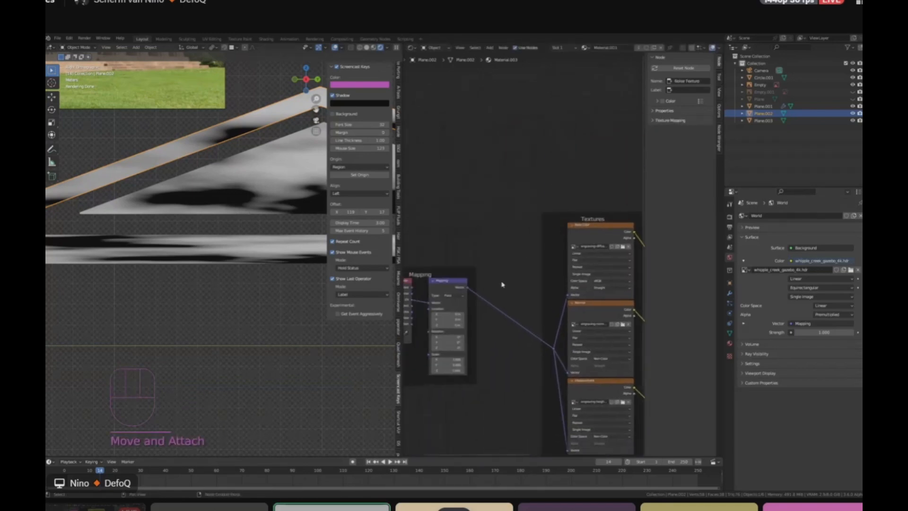
pyautogui.scroll(-1, 521, 283)
pyautogui.scroll(-2, 452, 278)
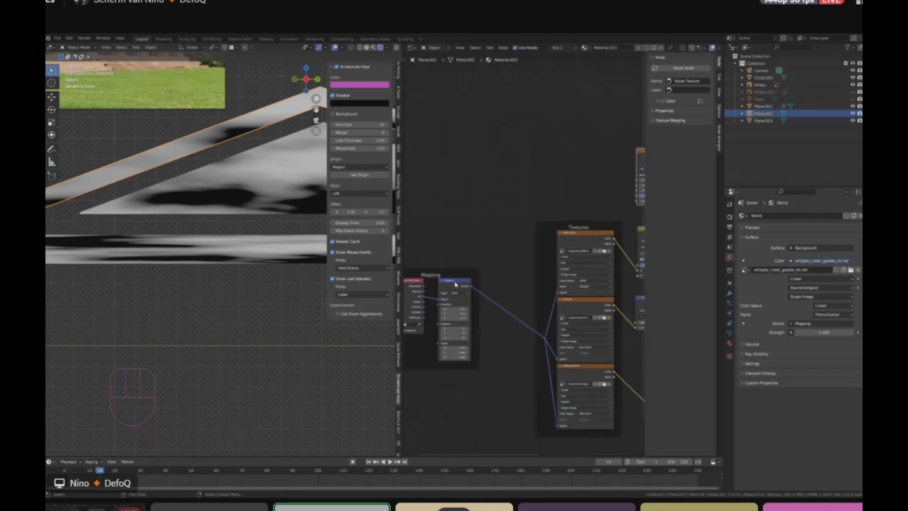
pyautogui.moveTo(439, 272); pyautogui.dragTo(480, 232)
pyautogui.scroll(1, 474, 222)
pyautogui.scroll(1, 440, 250)
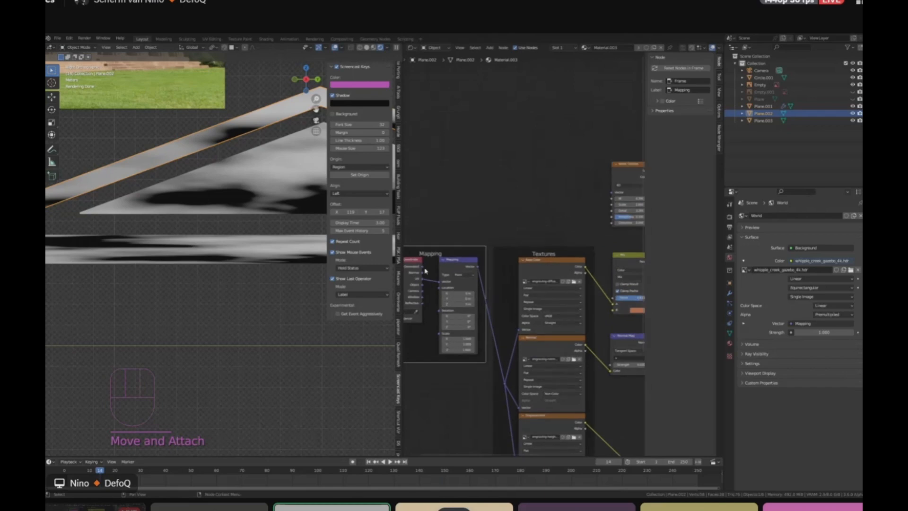
# Step: Connect the Texture Coordinate's Generated output to the Noise Texture's Vector input
pyautogui.moveTo(422, 266); pyautogui.dragTo(611, 198)
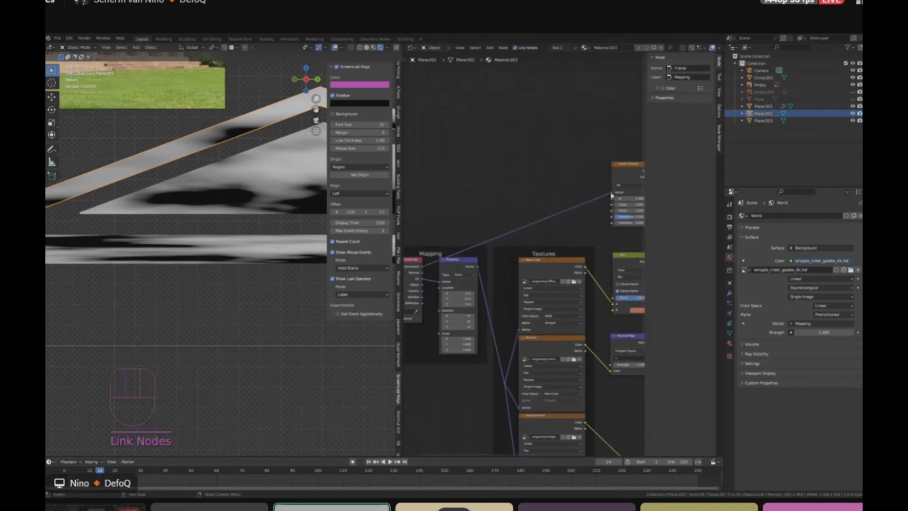
pyautogui.scroll(-1, 571, 208)
pyautogui.moveTo(544, 207); pyautogui.dragTo(433, 216, button='middle')
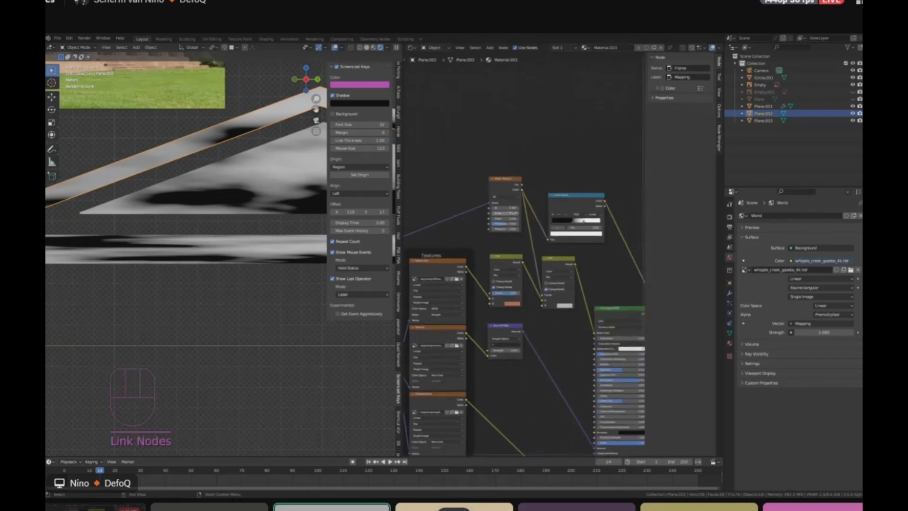
# Step: Preview the Noise Texture on its own, followed by the Color Ramp output
pyautogui.moveTo(600, 223); pyautogui.dragTo(572, 208, button='middle')
pyautogui.scroll(-3, 543, 219)
pyautogui.scroll(4, 504, 208)
pyautogui.moveTo(498, 200); pyautogui.dragTo(533, 196, button='middle')
pyautogui.keyDown('ctrl'); pyautogui.keyDown('shift'); pyautogui.click(570, 165); pyautogui.keyUp('shift'); pyautogui.keyUp('ctrl')
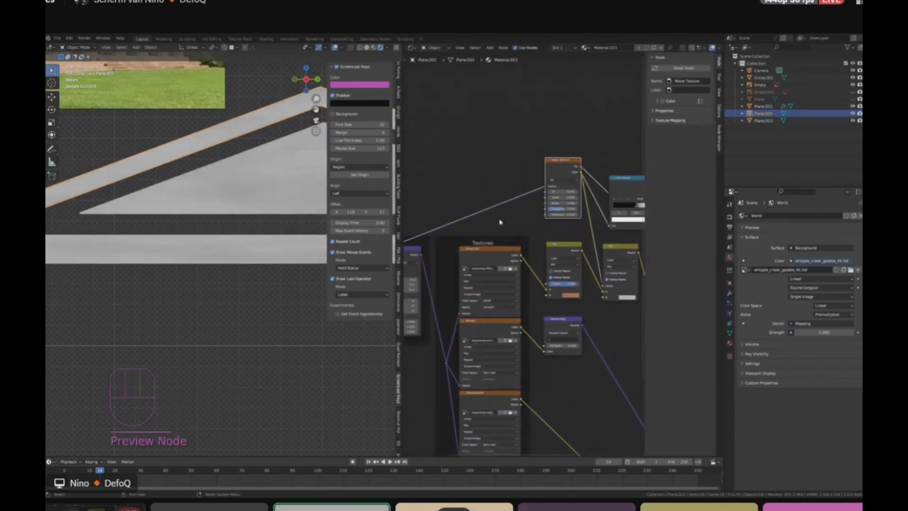
pyautogui.moveTo(492, 225); pyautogui.dragTo(535, 206, button='middle')
pyautogui.moveTo(513, 203); pyautogui.dragTo(416, 204, button='middle')
pyautogui.keyDown('ctrl'); pyautogui.keyDown('shift'); pyautogui.click(567, 172); pyautogui.keyUp('shift'); pyautogui.keyUp('ctrl')
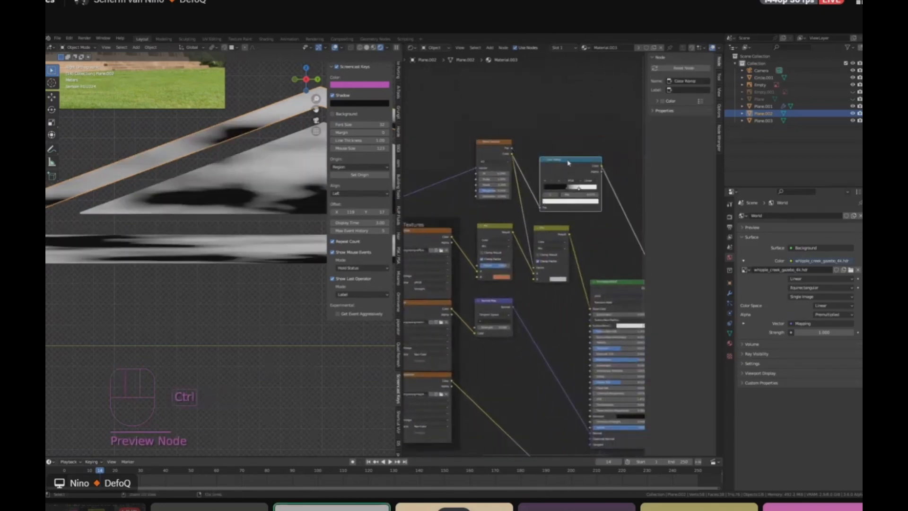
# Step: Feed the Noise Texture's Vector input from the Texture Coordinate's Object output
pyautogui.moveTo(497, 227); pyautogui.dragTo(573, 227, button='middle')
pyautogui.scroll(1, 456, 275)
pyautogui.moveTo(456, 275); pyautogui.dragTo(506, 275, button='middle')
pyautogui.scroll(-1, 505, 275)
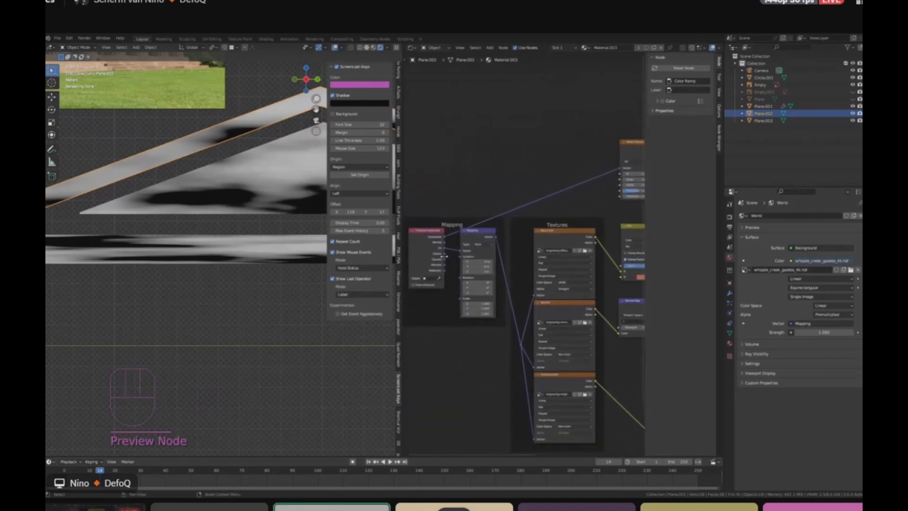
pyautogui.moveTo(444, 255); pyautogui.dragTo(620, 169)
pyautogui.moveTo(445, 229); pyautogui.dragTo(408, 228, button='middle')
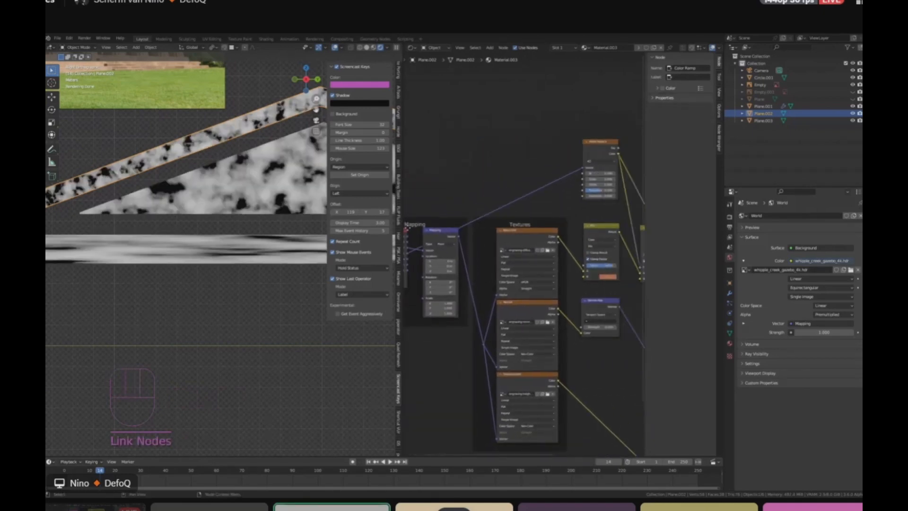
# Step: Examine the noise pattern on the horizontal beam and the triangular gable plane, selecting each in turn
pyautogui.scroll(5, 495, 204)
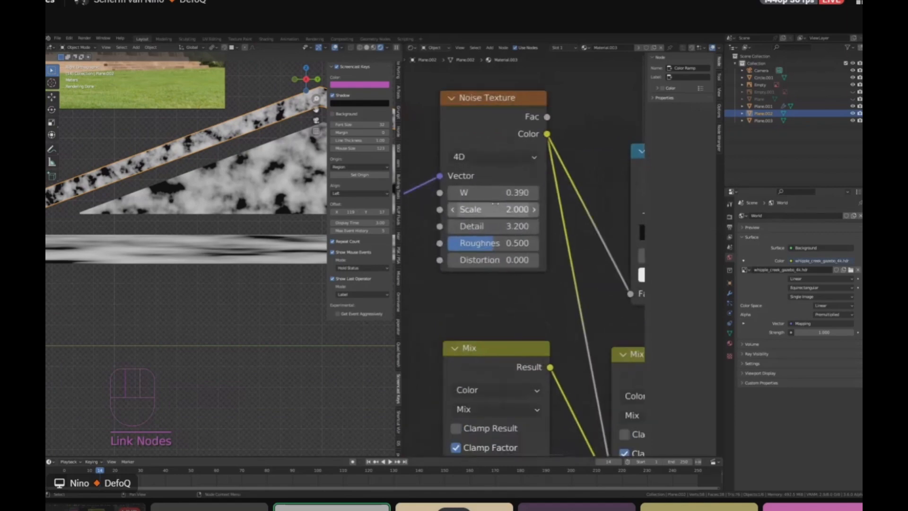
pyautogui.scroll(-3, 246, 229)
pyautogui.scroll(2, 219, 220)
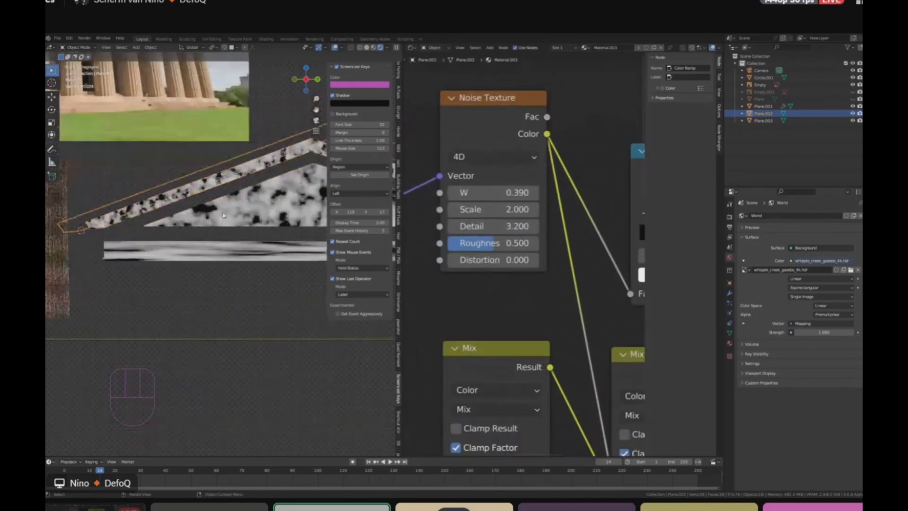
pyautogui.click(211, 259)
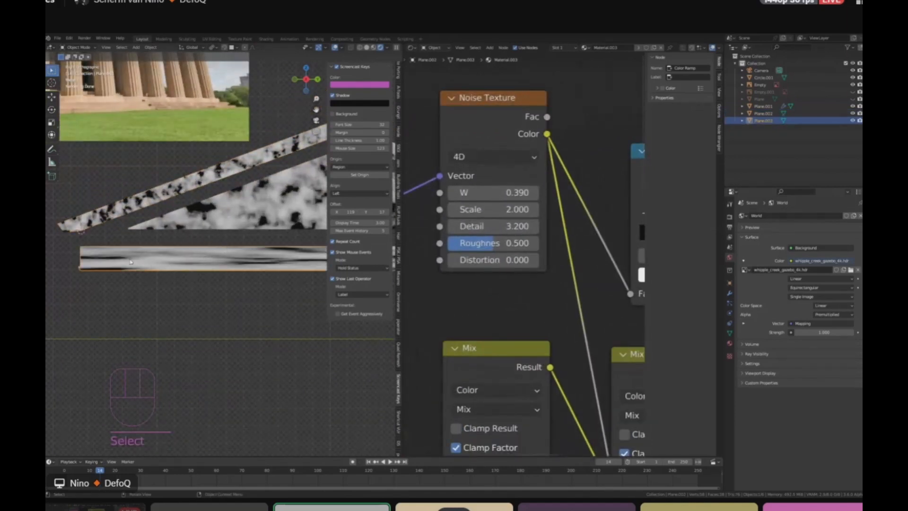
pyautogui.scroll(4, 130, 262)
pyautogui.scroll(-5, 170, 261)
pyautogui.scroll(1, 175, 260)
pyautogui.click(233, 197)
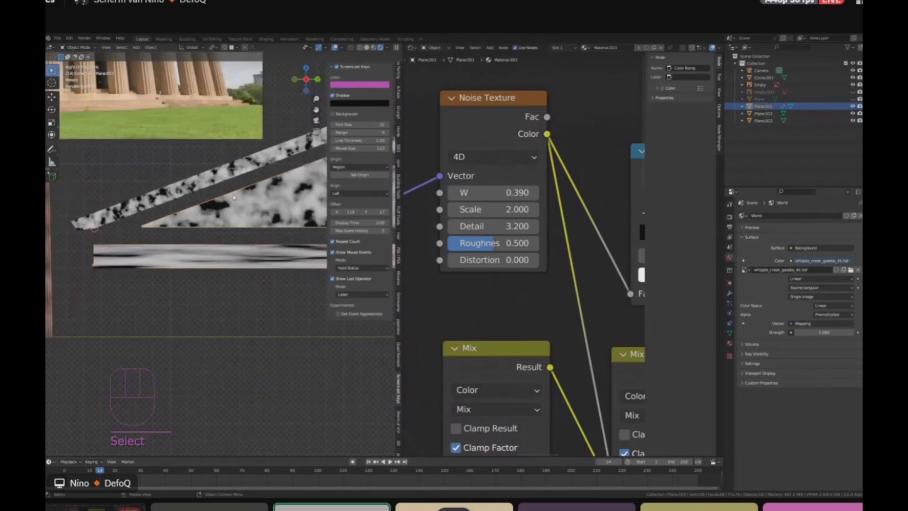
pyautogui.scroll(2, 198, 188)
pyautogui.scroll(-6, 489, 212)
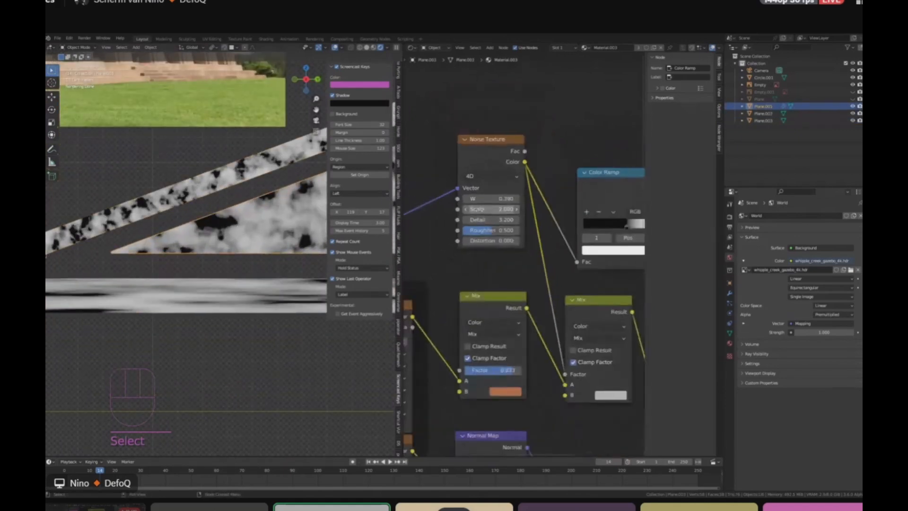
# Step: Examine the links between the Texture Coordinate, Mapping and texture nodes
pyautogui.moveTo(440, 211); pyautogui.dragTo(541, 197, button='middle')
pyautogui.scroll(-4, 542, 197)
pyautogui.moveTo(429, 266); pyautogui.dragTo(541, 259, button='middle')
pyautogui.scroll(-1, 525, 255)
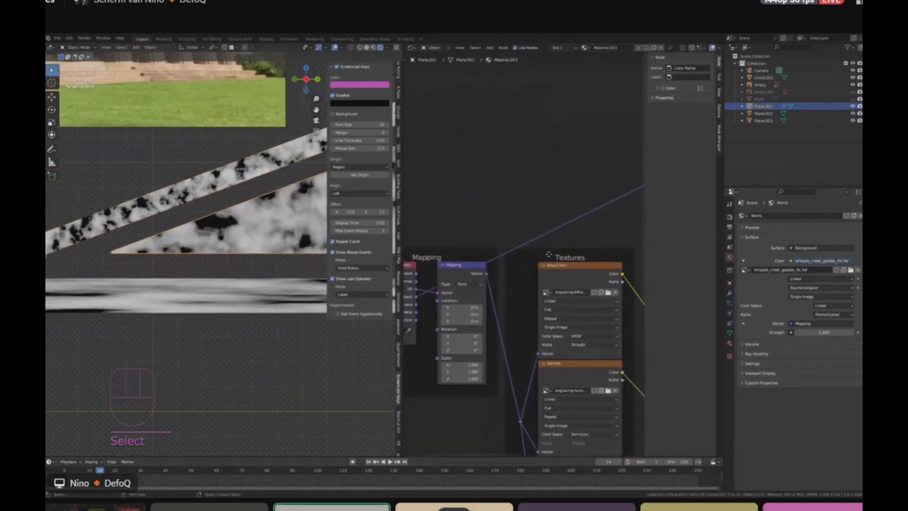
pyautogui.scroll(-4, 539, 260)
pyautogui.scroll(4, 488, 267)
pyautogui.moveTo(443, 286); pyautogui.dragTo(448, 308, button='middle')
pyautogui.scroll(-2, 430, 313)
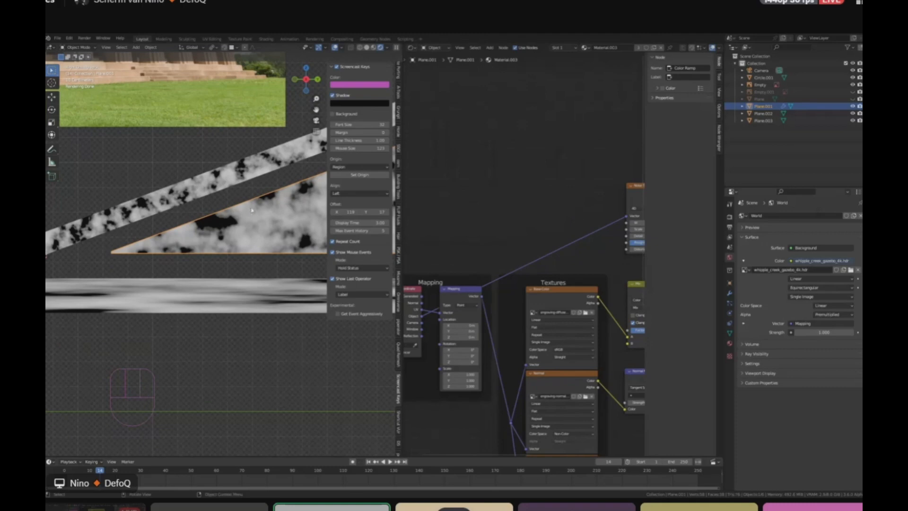
# Step: Enter Edit Mode on the triangular gable plane and bring up its UV mapping options
pyautogui.press('Tab')
pyautogui.press('u')
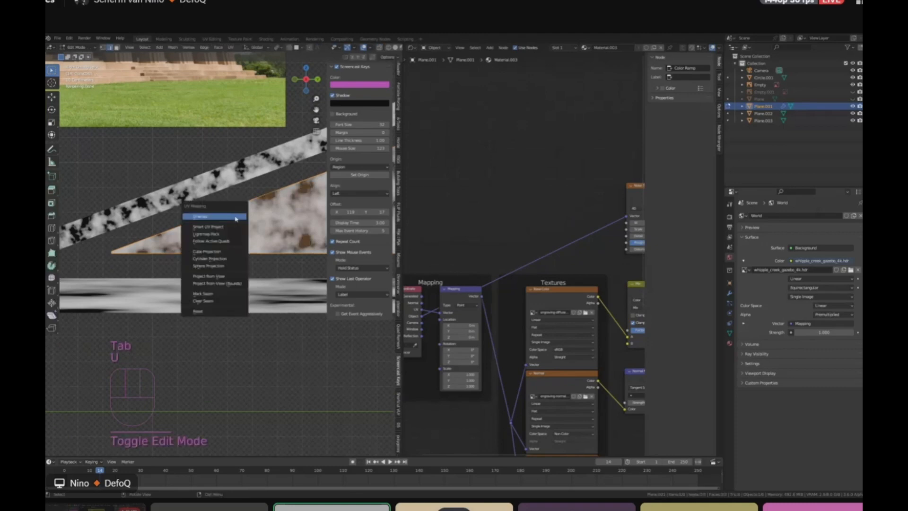
pyautogui.click(215, 260)
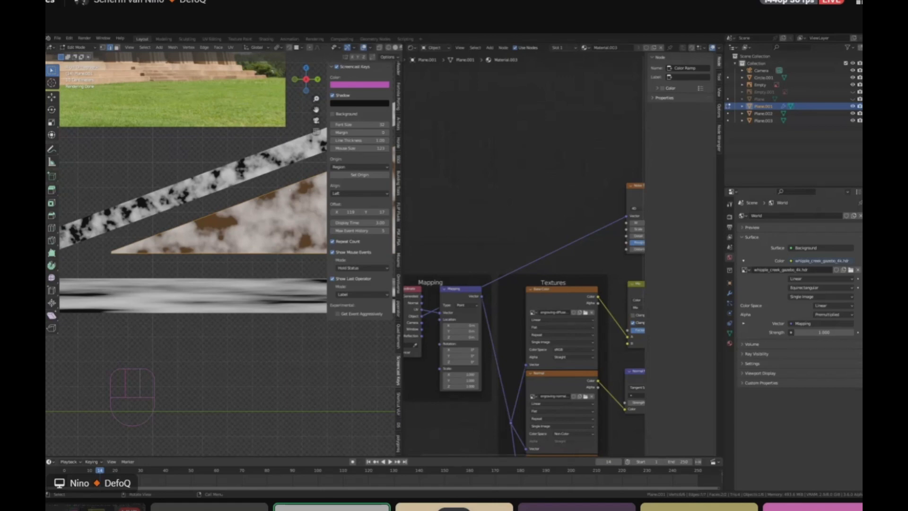
pyautogui.moveTo(531, 311); pyautogui.dragTo(502, 311, button='middle')
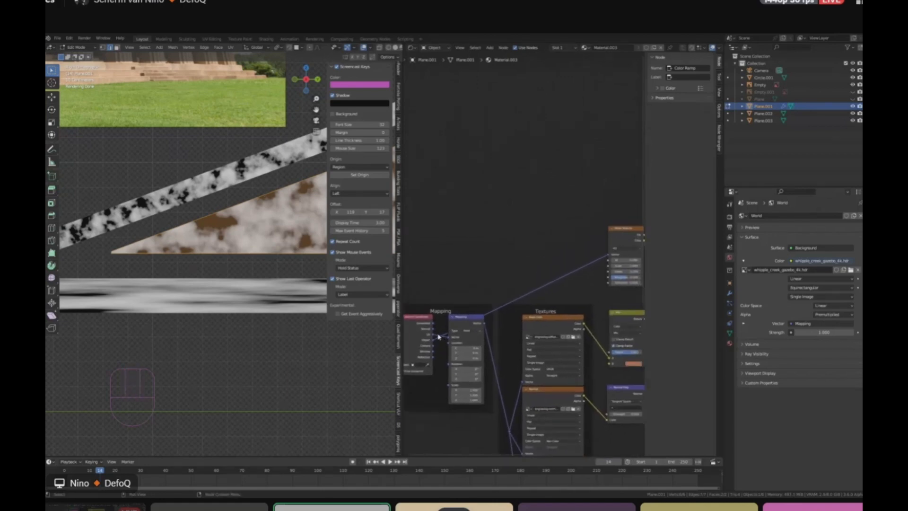
# Step: Feed the Noise Texture's Vector input from the Texture Coordinate's Object output and set the noise Scale to 12.8
pyautogui.click(503, 310)
pyautogui.moveTo(502, 311); pyautogui.dragTo(610, 257)
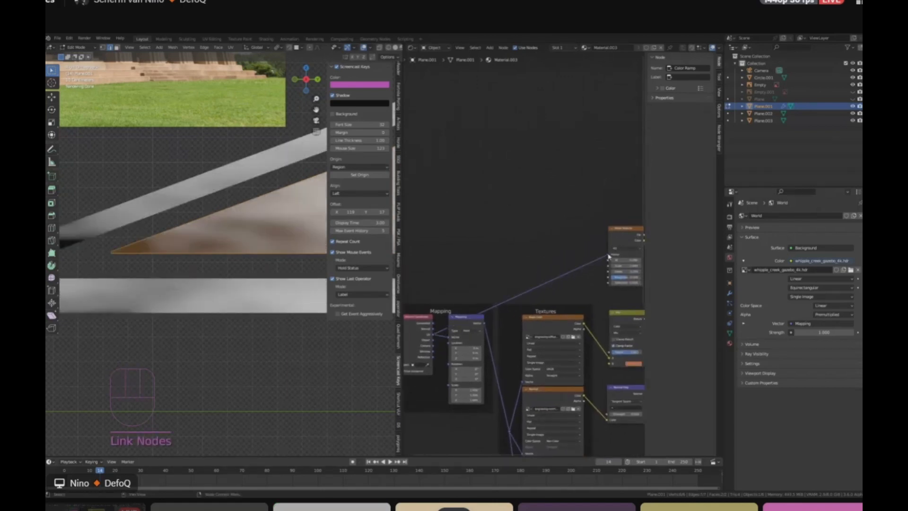
pyautogui.scroll(-3, 226, 237)
pyautogui.moveTo(556, 243); pyautogui.dragTo(465, 240, button='middle')
pyautogui.scroll(4, 533, 267)
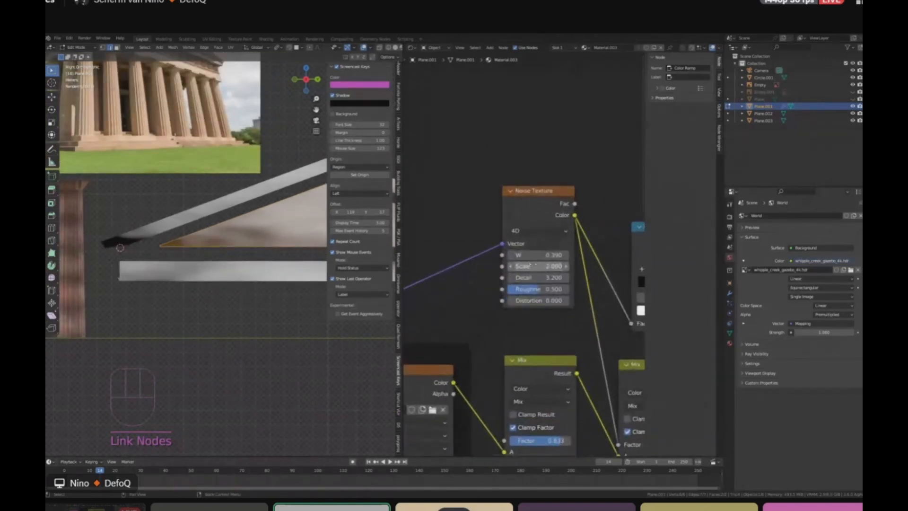
pyautogui.moveTo(547, 266); pyautogui.dragTo(586, 266)
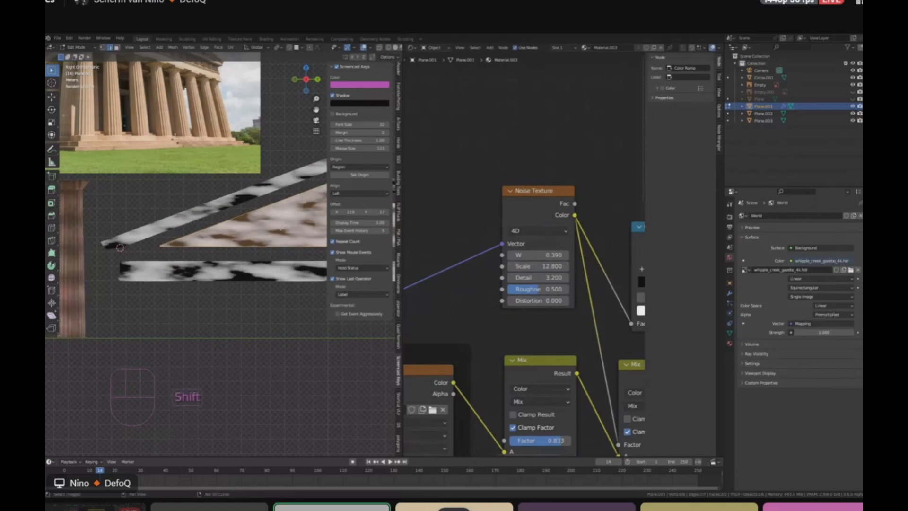
pyautogui.keyDown('shift'); pyautogui.moveTo(309, 212); pyautogui.dragTo(226, 219, button='middle'); pyautogui.keyUp('shift')
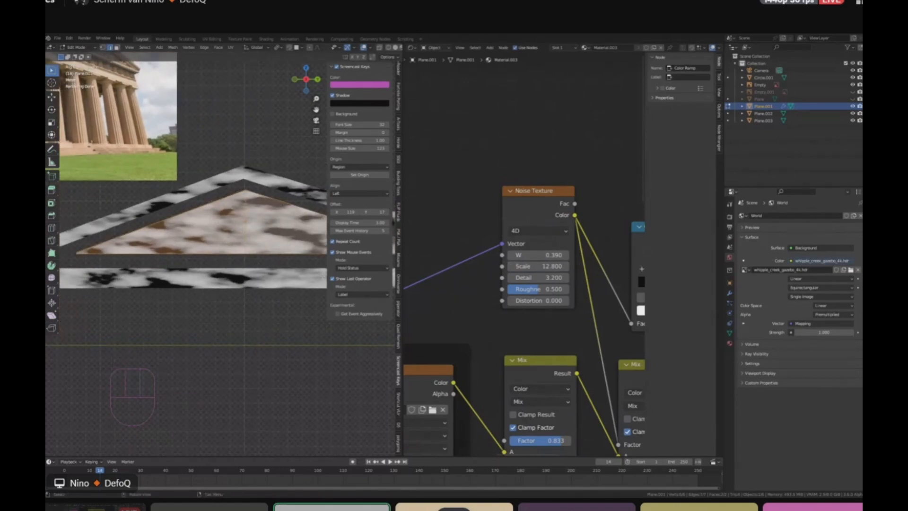
# Step: Increase the Noise Texture's Detail and set its Roughness to 0.658
pyautogui.moveTo(541, 277); pyautogui.dragTo(523, 275, button='middle')
pyautogui.scroll(6, 522, 274)
pyautogui.moveTo(522, 278); pyautogui.dragTo(546, 297)
pyautogui.scroll(-1, 553, 299)
# Step: Move the Color Ramp's white stop to position 0.845
pyautogui.moveTo(614, 280); pyautogui.dragTo(417, 264, button='middle')
pyautogui.scroll(1, 526, 277)
pyautogui.moveTo(526, 277); pyautogui.dragTo(602, 275)
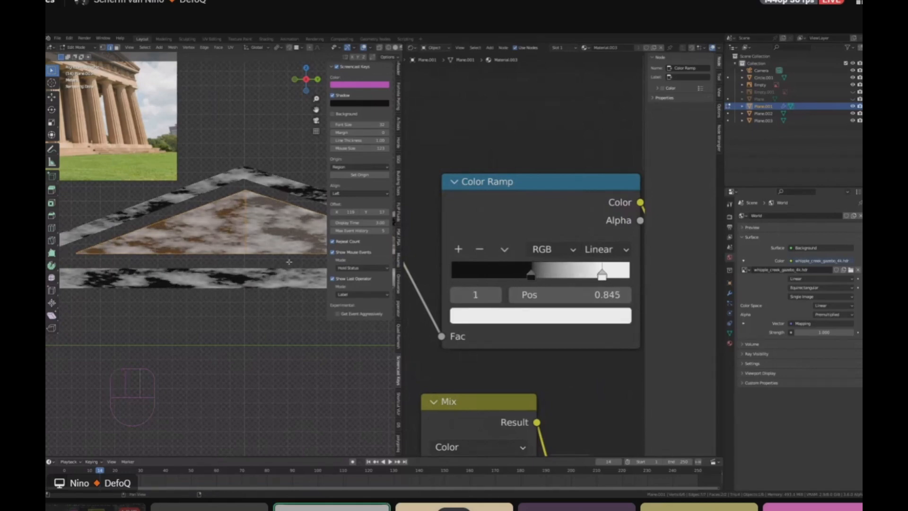
# Step: Leave Edit Mode on the gable plane and preview the Principled BSDF through the Material Output
pyautogui.press('Tab')
pyautogui.scroll(-2, 577, 274)
pyautogui.scroll(-2, 577, 274)
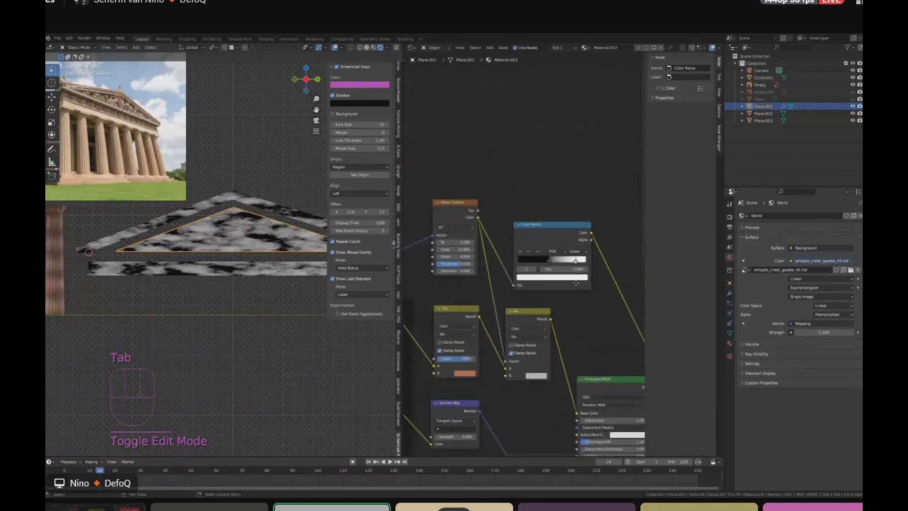
pyautogui.moveTo(614, 397); pyautogui.dragTo(534, 230, button='middle')
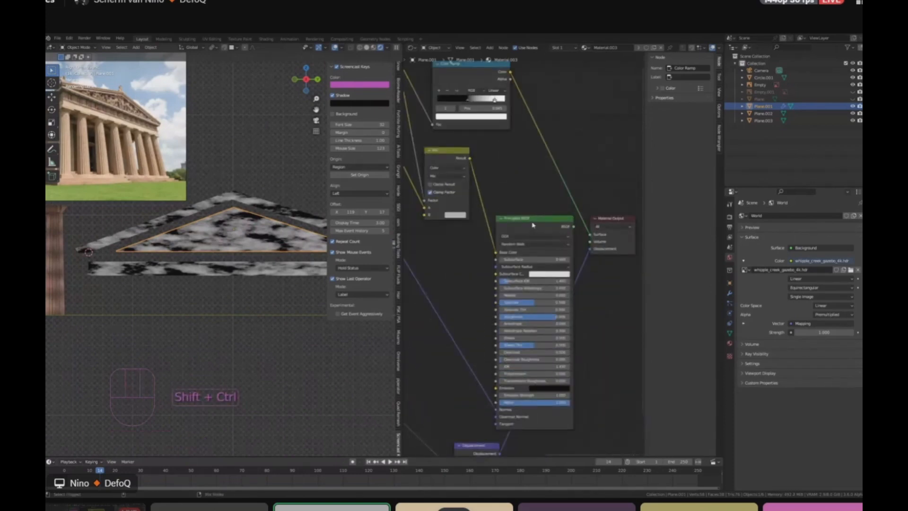
pyautogui.keyDown('ctrl'); pyautogui.keyDown('shift'); pyautogui.click(532, 226); pyautogui.keyUp('shift'); pyautogui.keyUp('ctrl')
pyautogui.scroll(1, 591, 234)
pyautogui.moveTo(462, 184); pyautogui.dragTo(531, 221, button='middle')
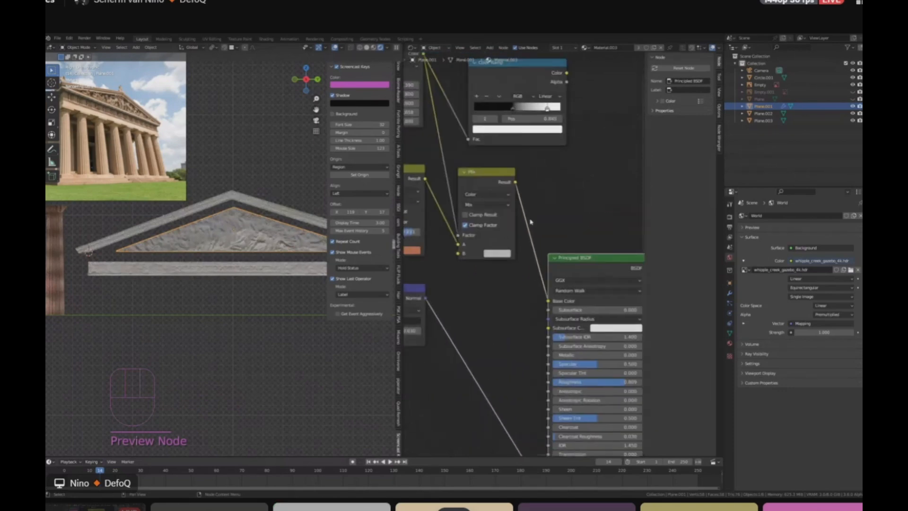
# Step: Connect the Color Ramp's Color output to the Factor of the Mix node feeding the Principled BSDF's Base Color
pyautogui.scroll(-2, 529, 213)
pyautogui.moveTo(508, 174); pyautogui.dragTo(537, 173, button='middle')
pyautogui.scroll(1, 565, 160)
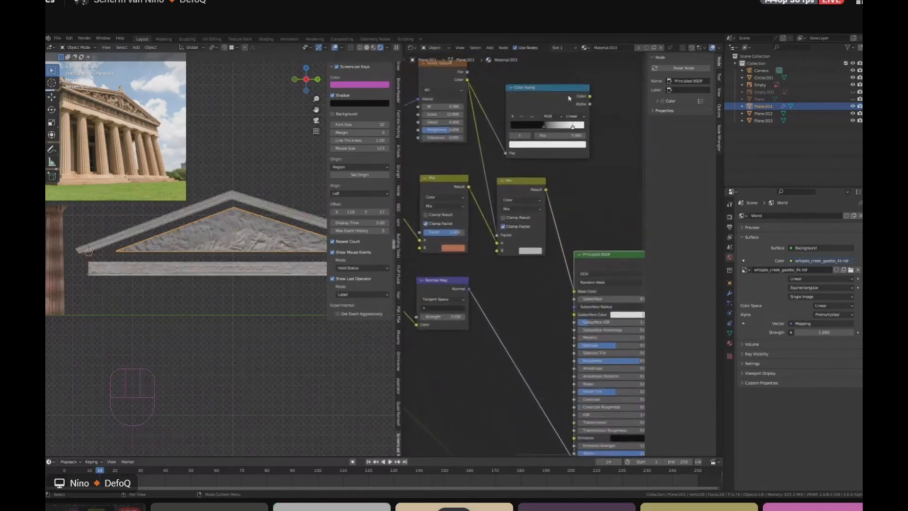
pyautogui.moveTo(553, 107); pyautogui.dragTo(543, 100)
pyautogui.moveTo(502, 158); pyautogui.dragTo(525, 184, button='middle')
pyautogui.moveTo(537, 208); pyautogui.dragTo(544, 206)
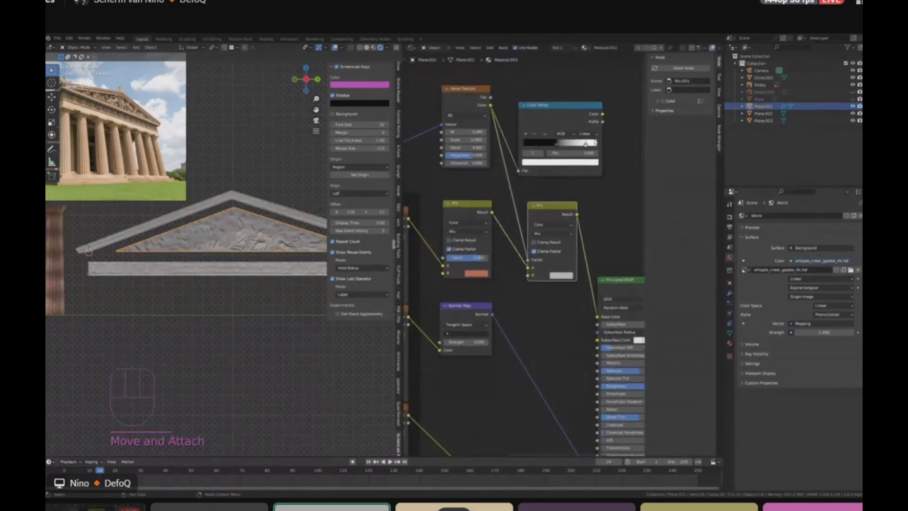
pyautogui.moveTo(603, 115); pyautogui.dragTo(603, 151)
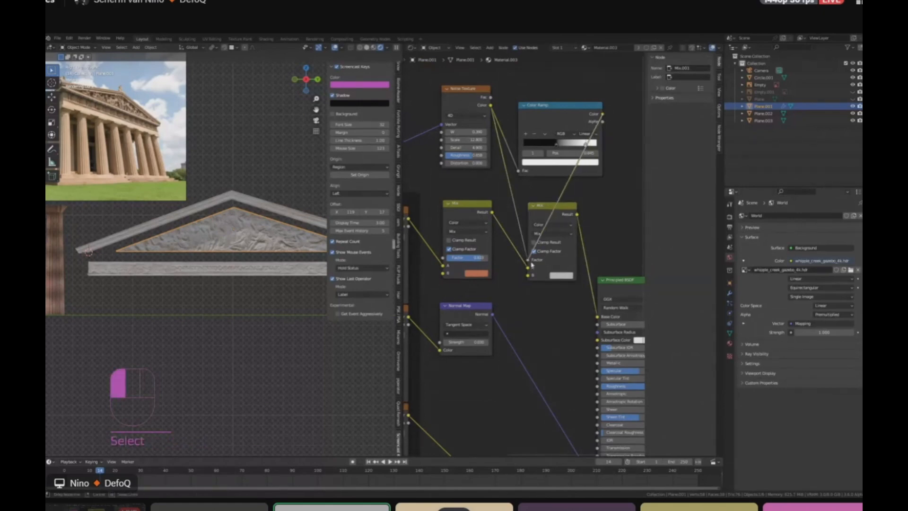
pyautogui.moveTo(531, 265); pyautogui.dragTo(531, 263)
# Step: Set the second Mix node's B colour to a dark brown with hue 0.047, saturation 0.928 and value 0.037
pyautogui.scroll(-1, 532, 250)
pyautogui.scroll(7, 130, 237)
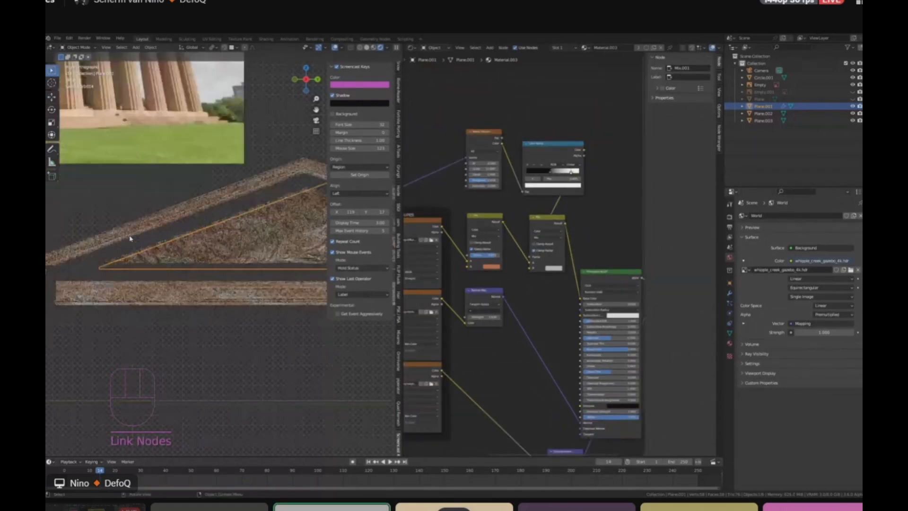
pyautogui.scroll(-2, 248, 258)
pyautogui.keyDown('shift'); pyautogui.moveTo(228, 258); pyautogui.dragTo(159, 260, button='middle'); pyautogui.keyUp('shift')
pyautogui.scroll(4, 543, 290)
pyautogui.scroll(1, 544, 291)
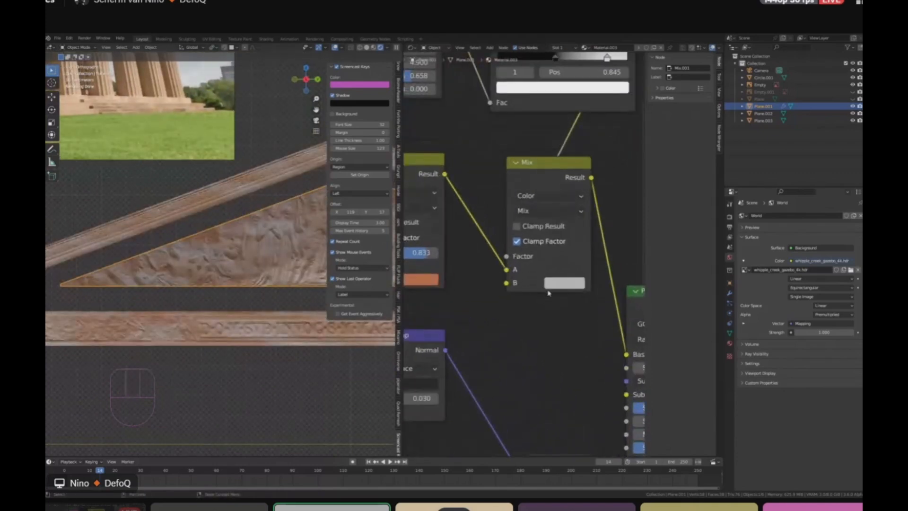
pyautogui.click(562, 286)
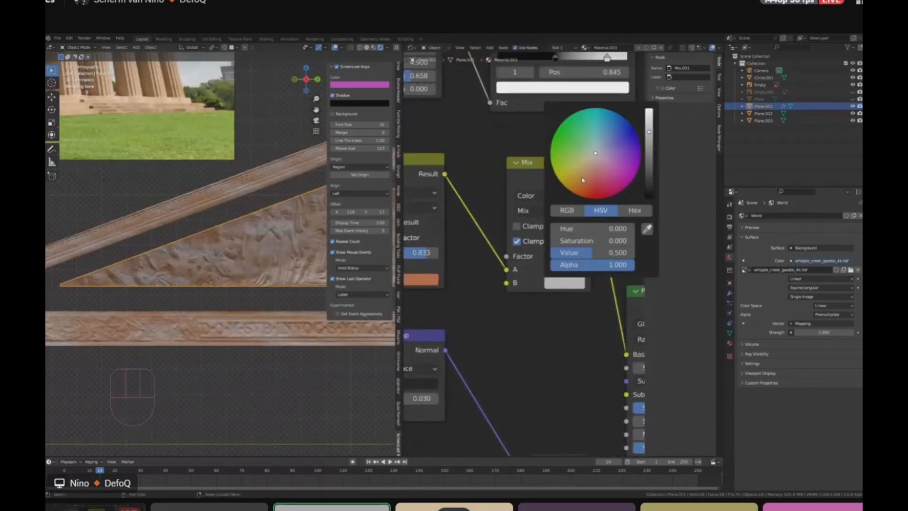
pyautogui.click(584, 180)
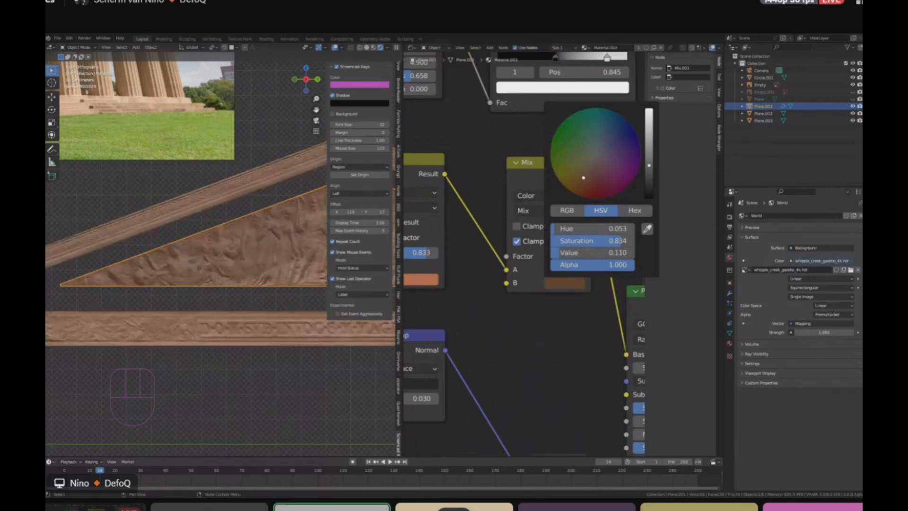
pyautogui.click(649, 180)
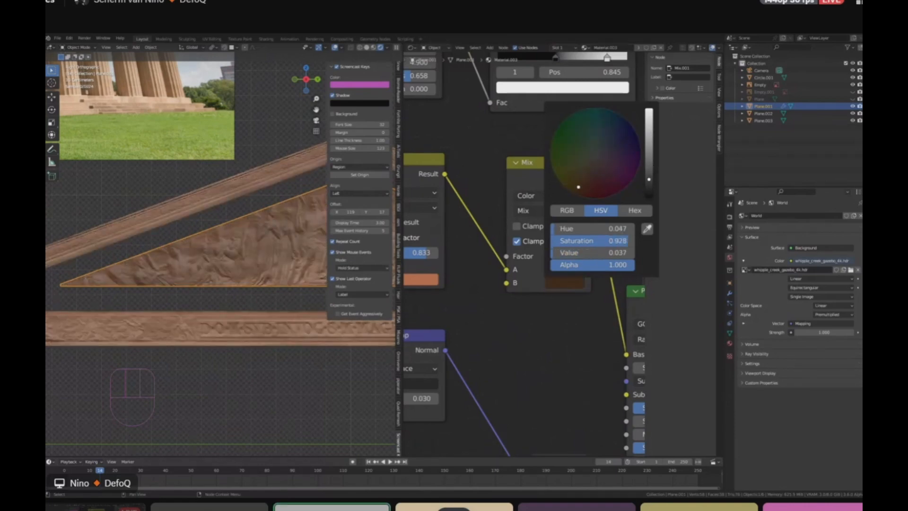
pyautogui.scroll(2, 274, 263)
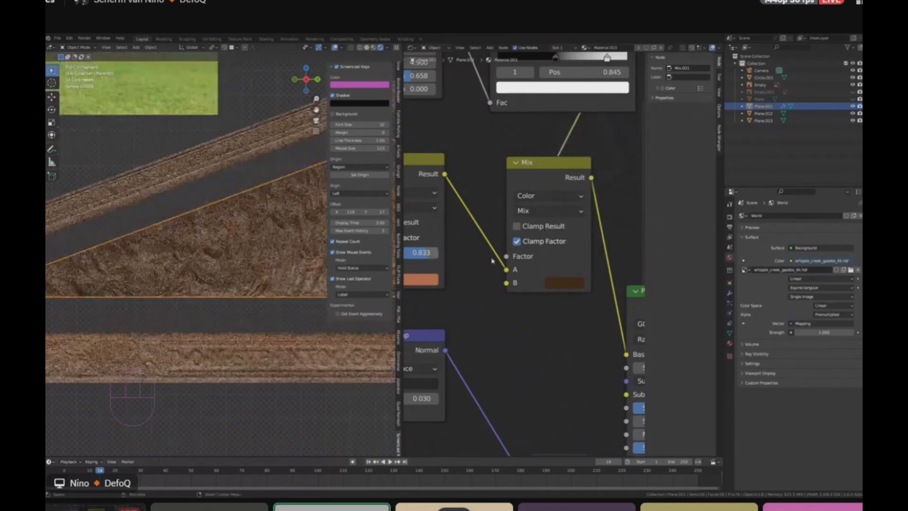
# Step: Adjust the second Mix node's B colour to a darker, redder brown with about hue 0.035, saturation 0.909 and value 0.028
pyautogui.scroll(-5, 537, 309)
pyautogui.moveTo(537, 308); pyautogui.dragTo(523, 333, button='middle')
pyautogui.click(546, 321)
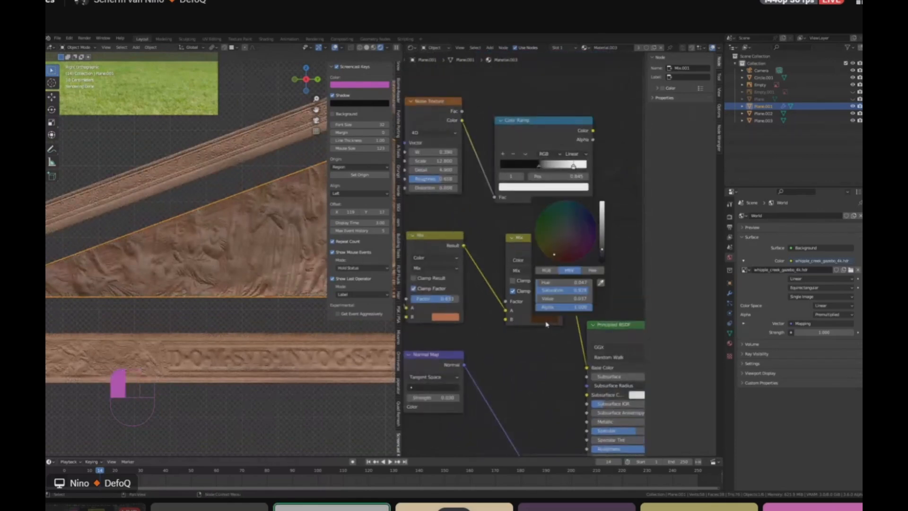
pyautogui.moveTo(601, 250)
pyautogui.mouseDown()
pyautogui.moveTo(601, 237)
pyautogui.moveTo(601, 249)
pyautogui.mouseUp()
# Step: Move the Color Ramp's black stop to 0.314 and white stop to about 0.6, and set the noise Detail to 3 and Roughness to 0.8
pyautogui.scroll(3, 520, 205)
pyautogui.moveTo(544, 155)
pyautogui.mouseDown()
pyautogui.moveTo(582, 154)
pyautogui.moveTo(522, 157)
pyautogui.moveTo(534, 156)
pyautogui.mouseUp()
pyautogui.moveTo(592, 156); pyautogui.dragTo(529, 157)
pyautogui.moveTo(474, 215); pyautogui.dragTo(567, 227, button='middle')
pyautogui.moveTo(492, 184)
pyautogui.mouseDown()
pyautogui.moveTo(511, 184)
pyautogui.moveTo(505, 171)
pyautogui.moveTo(515, 172)
pyautogui.moveTo(477, 172)
pyautogui.moveTo(487, 172)
pyautogui.mouseUp()
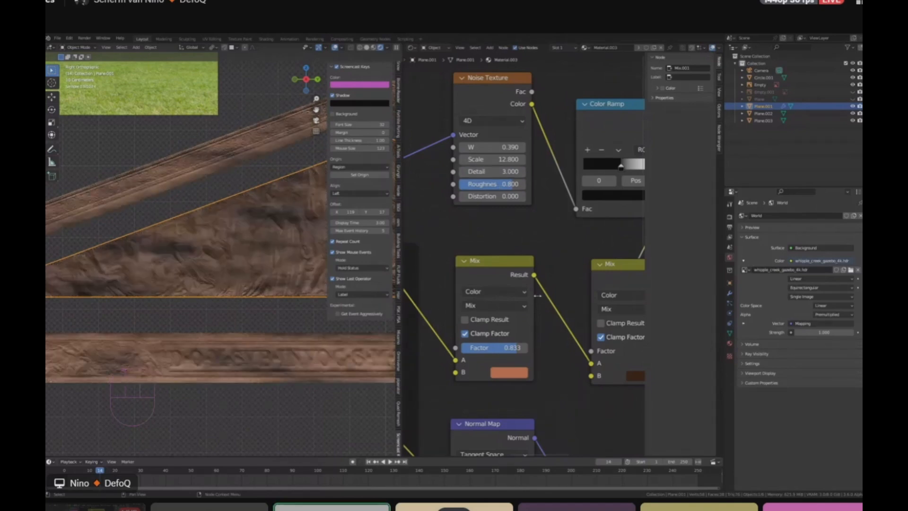
# Step: Brighten the second Mix node's B colour to a value of about 0.11 and shift its hue to a yellowish brown
pyautogui.moveTo(641, 383); pyautogui.dragTo(572, 249, button='middle')
pyautogui.click(583, 255)
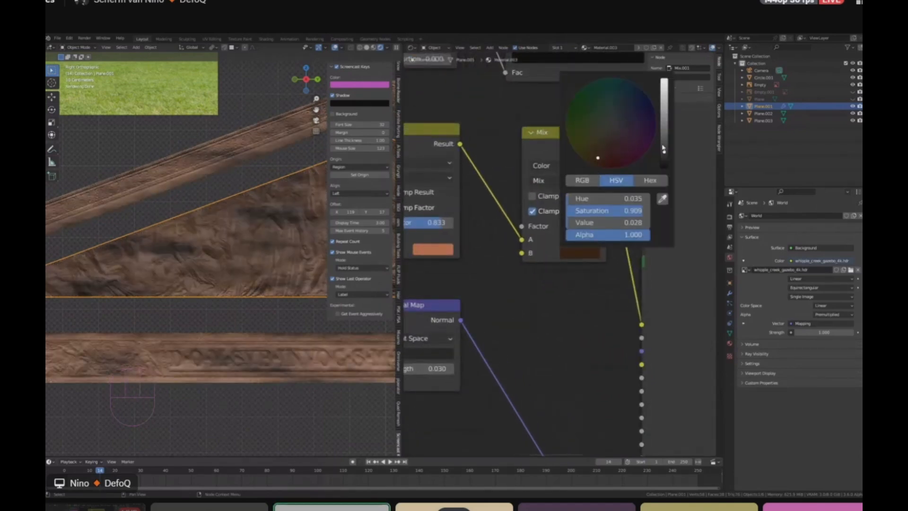
pyautogui.moveTo(664, 149); pyautogui.dragTo(664, 135)
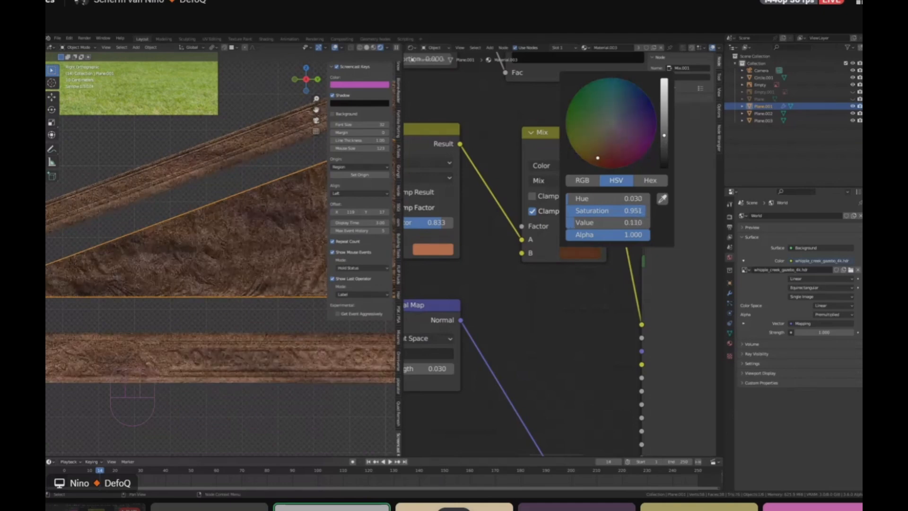
pyautogui.moveTo(598, 157); pyautogui.dragTo(588, 156)
pyautogui.scroll(-5, 216, 277)
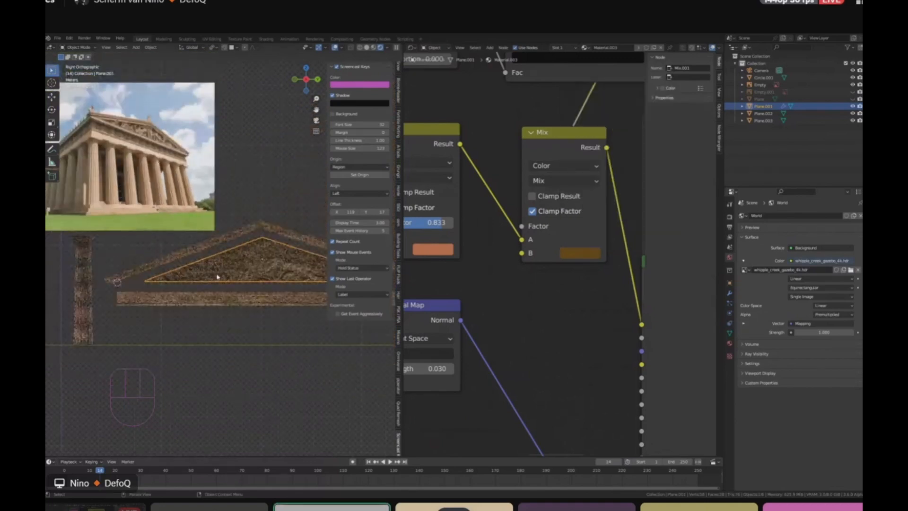
pyautogui.scroll(5, 113, 307)
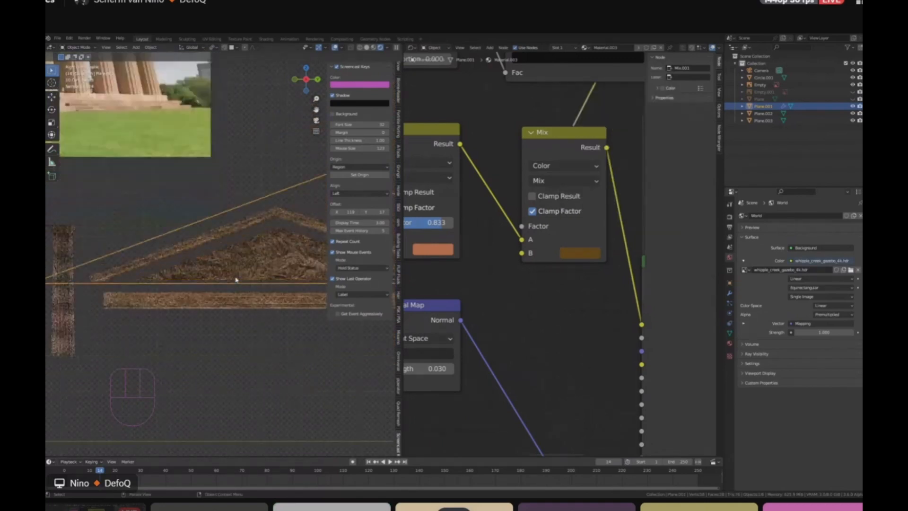
pyautogui.scroll(-4, 505, 227)
pyautogui.scroll(2, 532, 156)
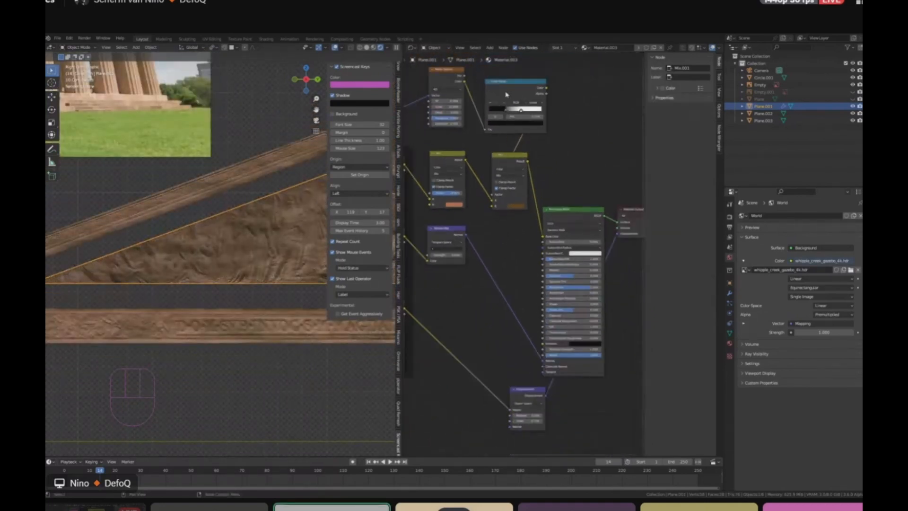
pyautogui.scroll(1, 535, 151)
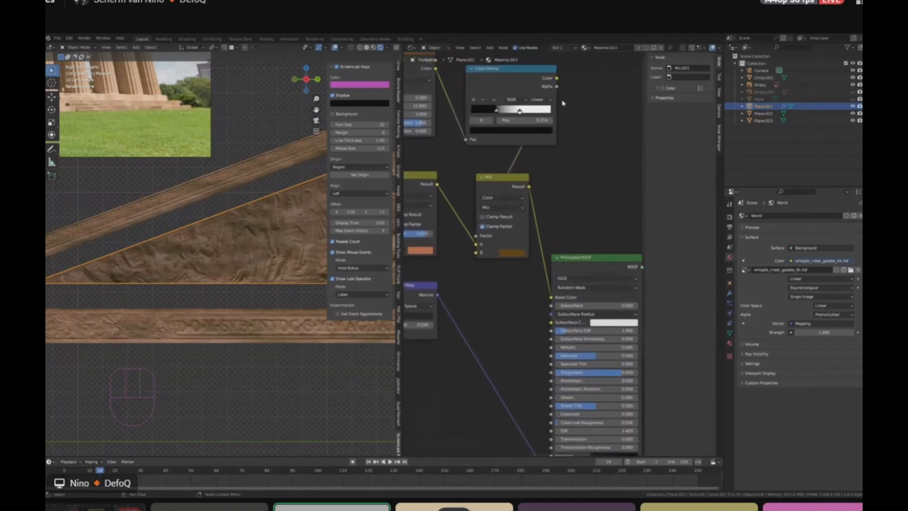
pyautogui.scroll(-2, 563, 103)
pyautogui.moveTo(565, 75); pyautogui.dragTo(586, 100)
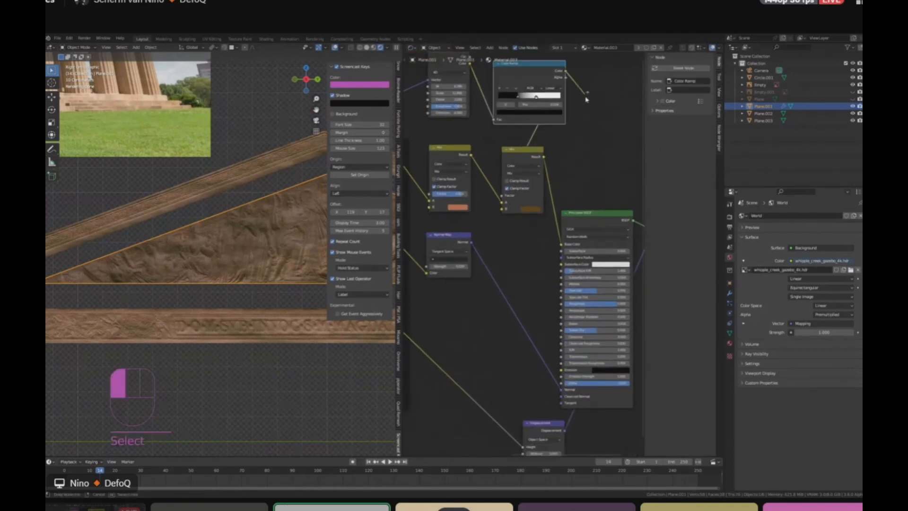
pyautogui.moveTo(583, 147); pyautogui.dragTo(533, 309)
pyautogui.scroll(2, 519, 290)
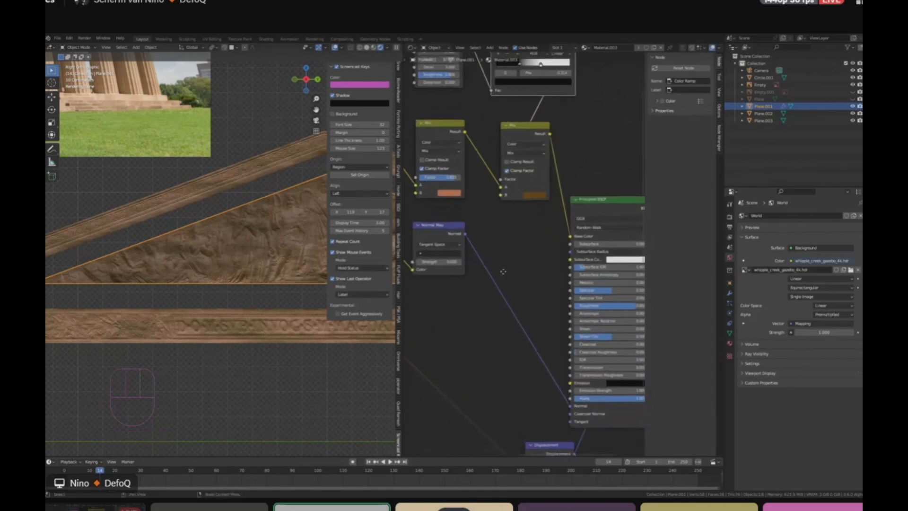
pyautogui.moveTo(501, 221); pyautogui.dragTo(529, 250, button='middle')
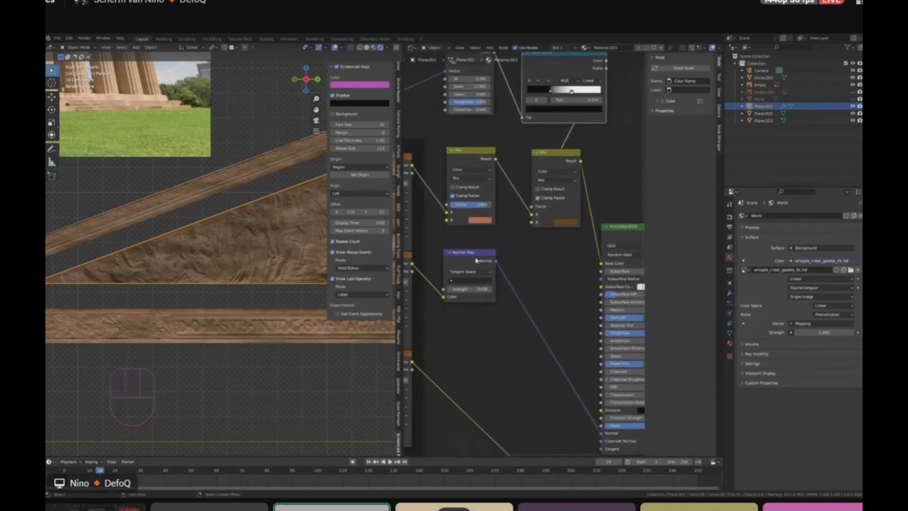
pyautogui.scroll(1, 476, 259)
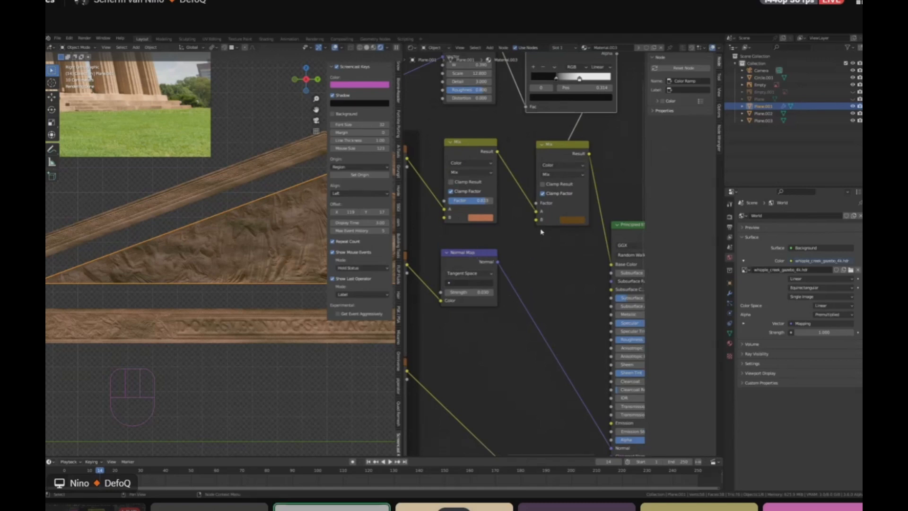
pyautogui.moveTo(547, 126); pyautogui.dragTo(537, 153, button='middle')
pyautogui.scroll(-1, 561, 128)
pyautogui.moveTo(587, 375); pyautogui.dragTo(586, 325, button='middle')
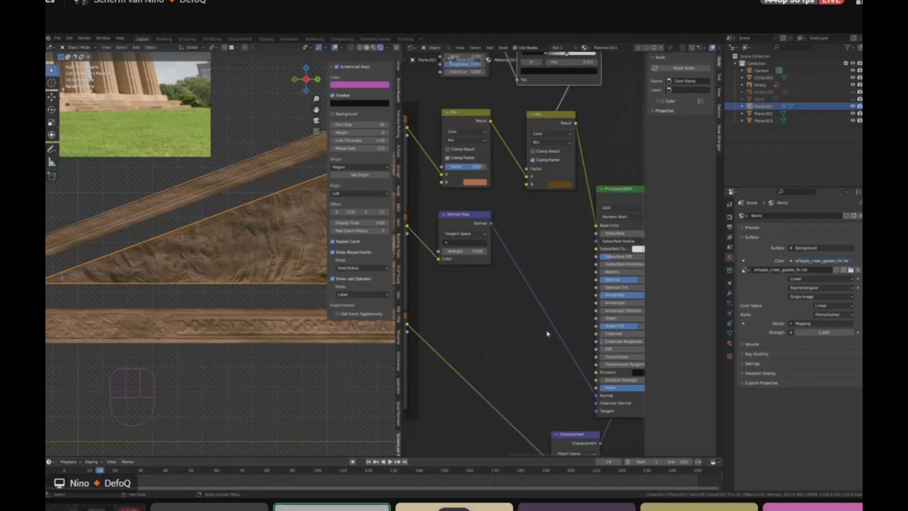
# Step: Insert a Bump node between the Normal Map and the Principled BSDF's Normal input, and feed its Height from the Color Ramp's Color output
pyautogui.scroll(1, 556, 322)
pyautogui.hotkey('shift', 'a')
pyautogui.click(565, 307)
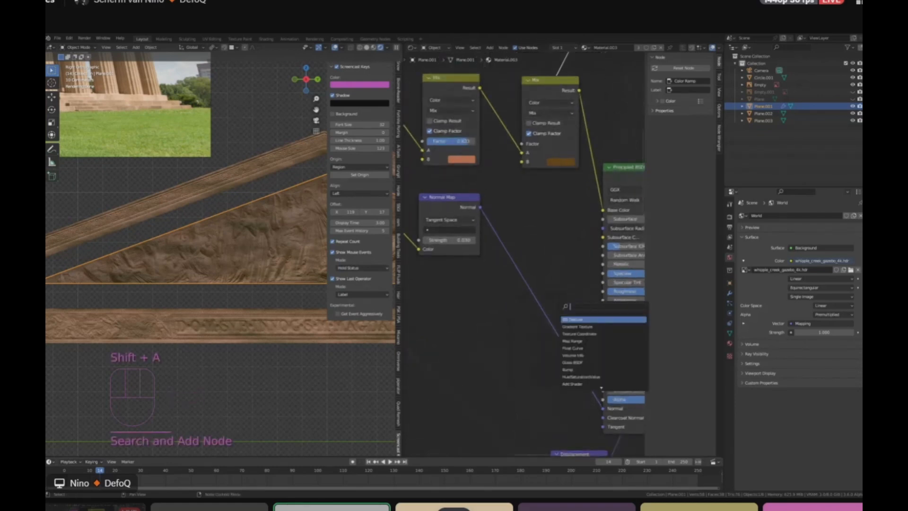
pyautogui.write('bu')
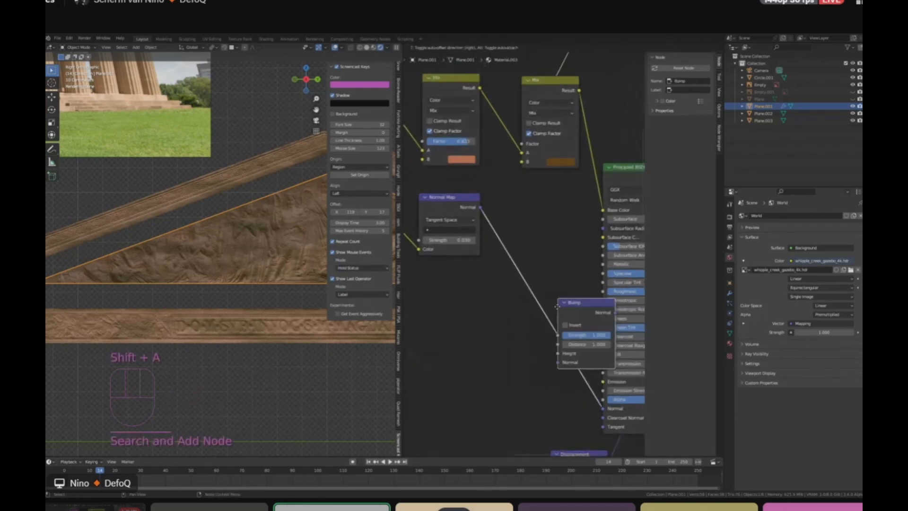
pyautogui.press('Return')
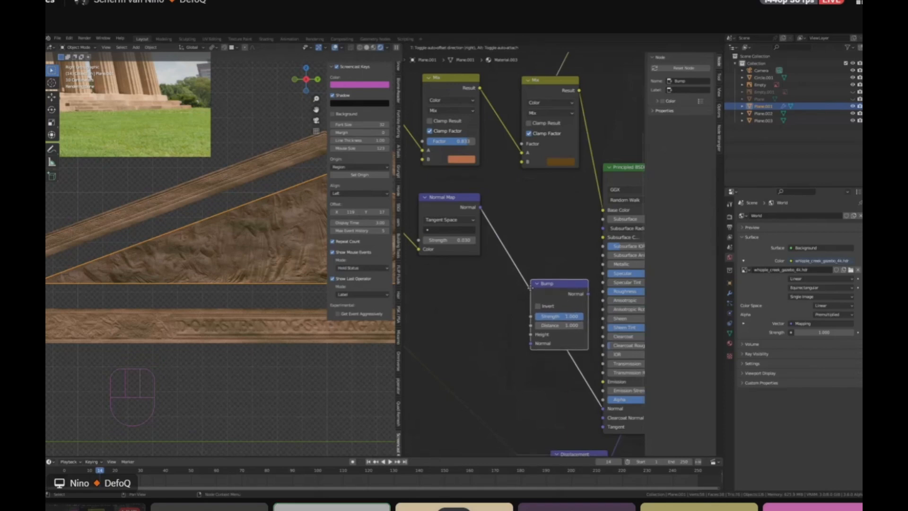
pyautogui.click(530, 287)
pyautogui.scroll(-2, 551, 202)
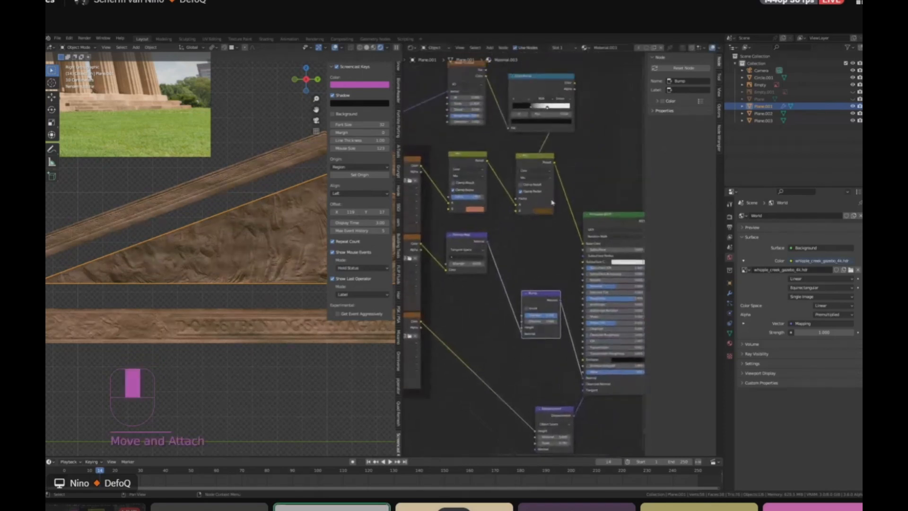
pyautogui.moveTo(573, 83); pyautogui.dragTo(523, 329)
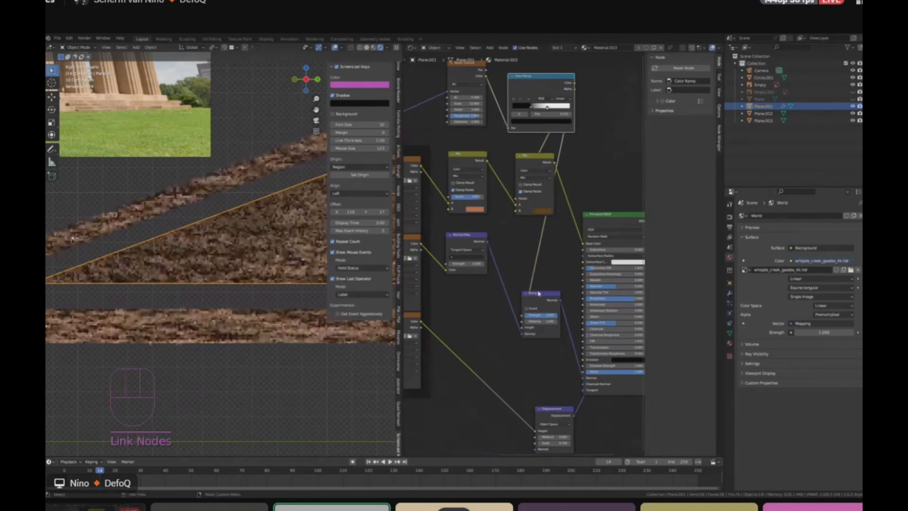
# Step: Inspect the bumped temple surface up close, and shift the Color Ramp node slightly away from the nodes below it
pyautogui.scroll(4, 244, 254)
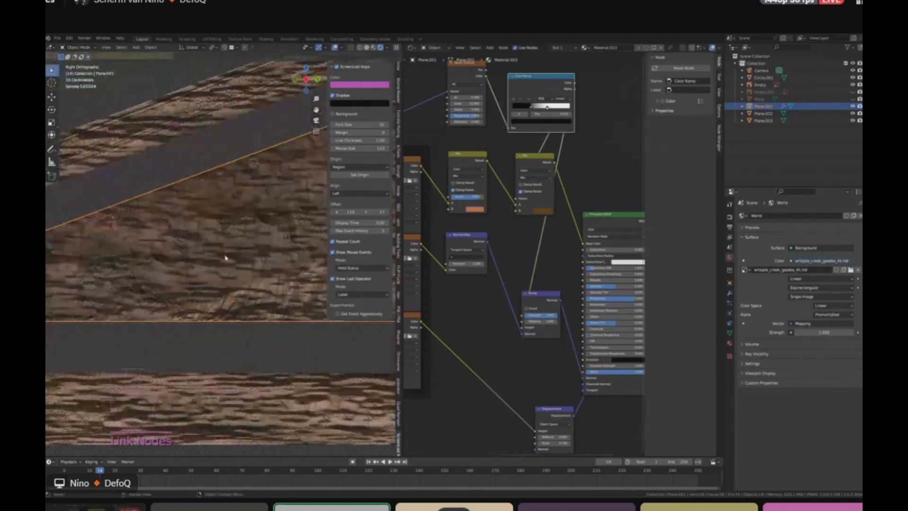
pyautogui.scroll(-5, 275, 232)
pyautogui.moveTo(555, 199); pyautogui.dragTo(590, 226, button='middle')
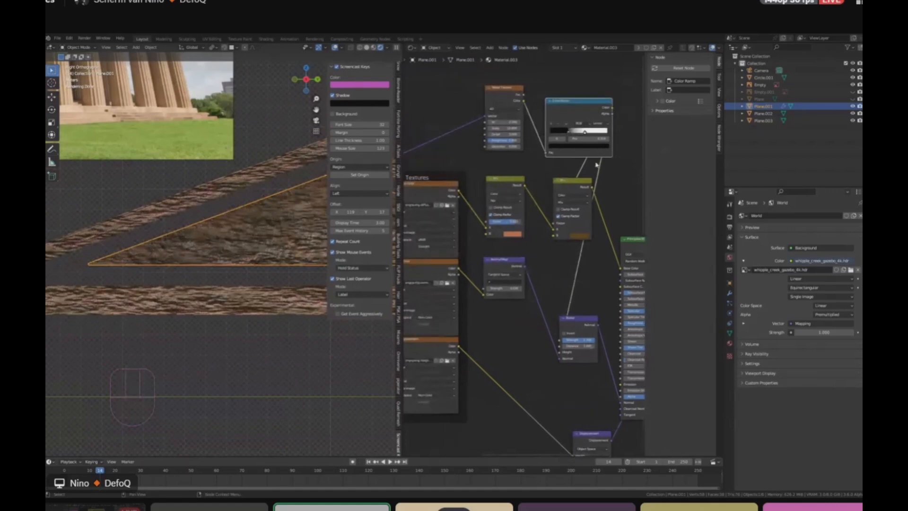
pyautogui.moveTo(581, 166); pyautogui.dragTo(525, 187, button='middle')
pyautogui.moveTo(530, 135); pyautogui.dragTo(519, 116)
pyautogui.scroll(2, 493, 325)
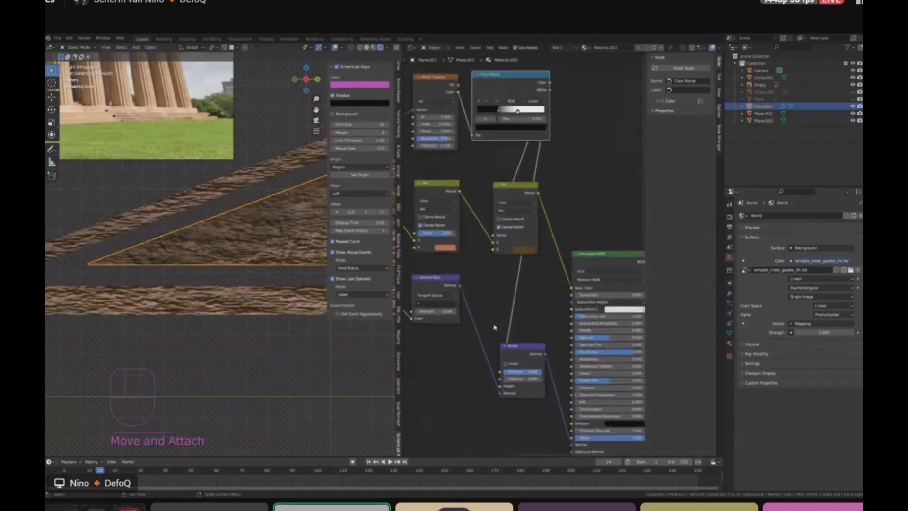
pyautogui.moveTo(493, 334); pyautogui.dragTo(552, 268, button='middle')
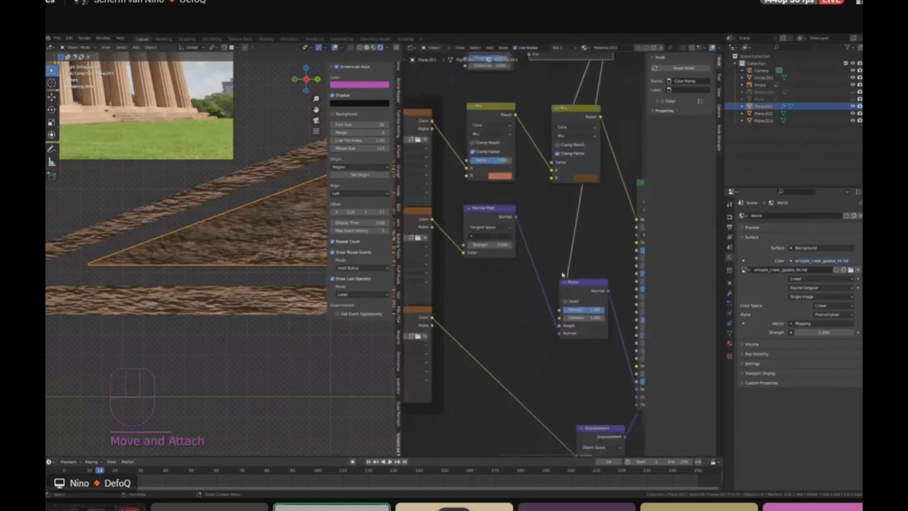
# Step: Set the Bump node's Strength to 0 and undo the further trial adjustment of it
pyautogui.scroll(5, 585, 338)
pyautogui.moveTo(584, 292); pyautogui.dragTo(556, 313, button='middle')
pyautogui.scroll(5, 570, 310)
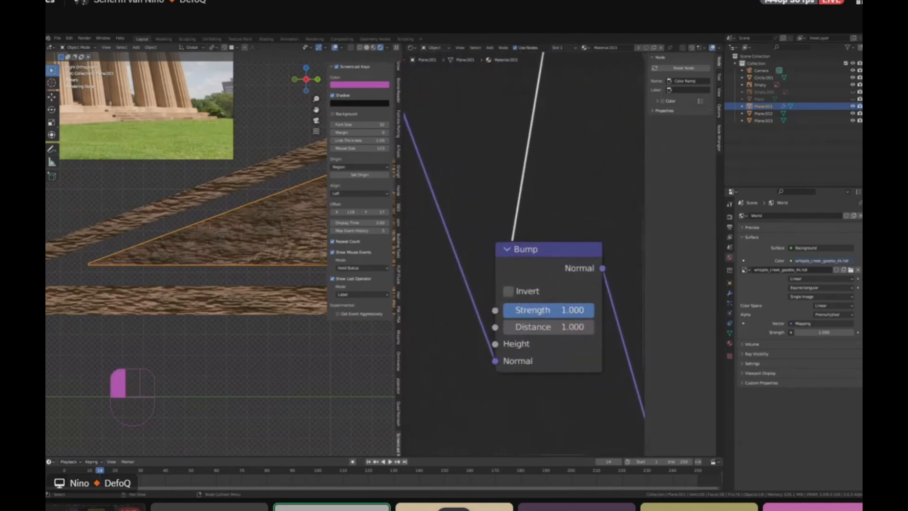
pyautogui.moveTo(558, 316)
pyautogui.mouseDown()
pyautogui.moveTo(502, 316)
pyautogui.moveTo(558, 320)
pyautogui.mouseUp()
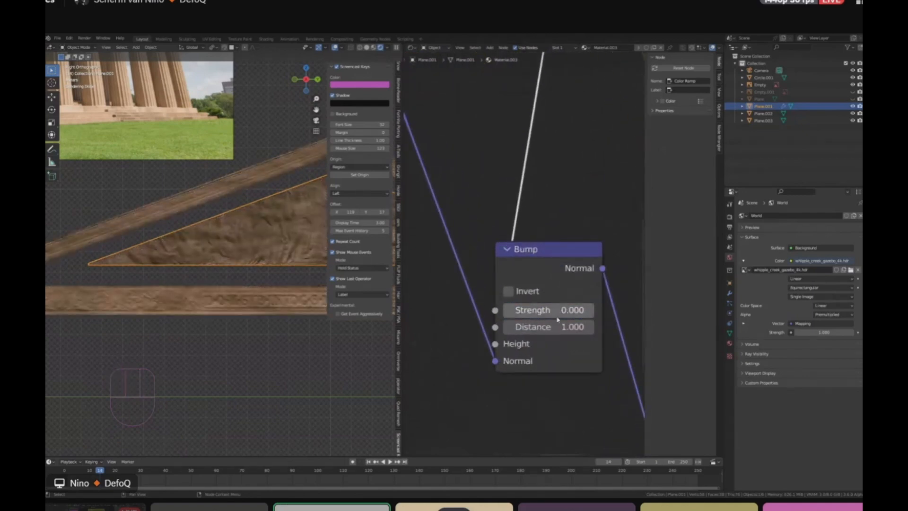
pyautogui.moveTo(325, 290); pyautogui.dragTo(284, 206, button='middle')
pyautogui.moveTo(517, 313); pyautogui.dragTo(504, 327)
pyautogui.hotkey('ctrl', 'z')
pyautogui.hotkey('ctrl', 'z')
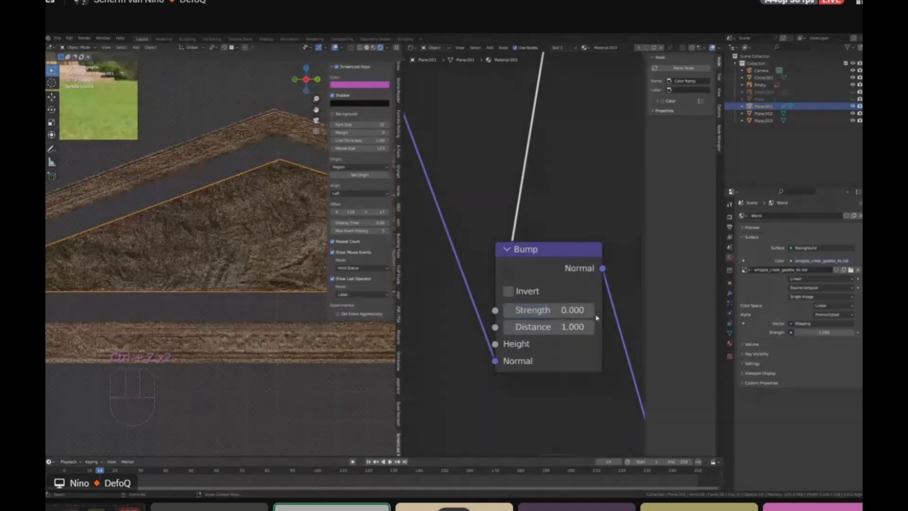
# Step: Set the Displacement node's Scale to 0
pyautogui.scroll(-4, 593, 307)
pyautogui.moveTo(592, 296); pyautogui.dragTo(535, 318, button='middle')
pyautogui.scroll(1, 687, 314)
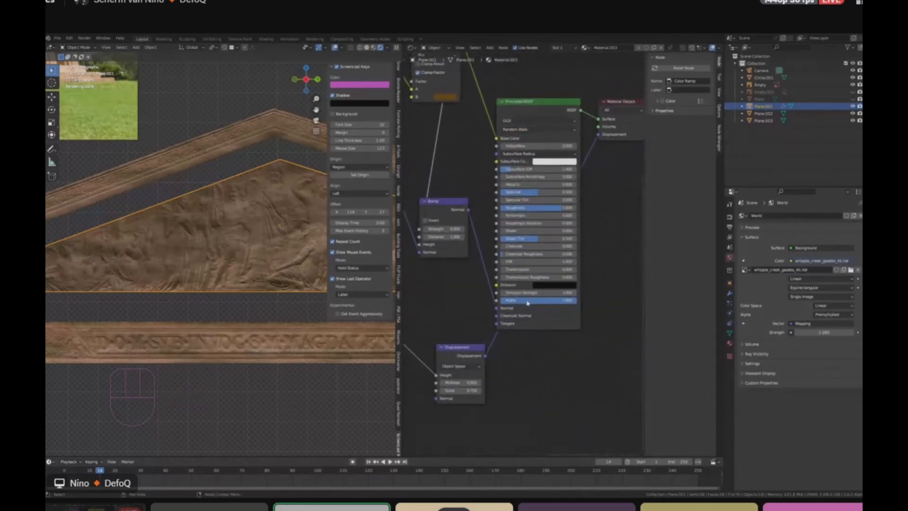
pyautogui.click(469, 390)
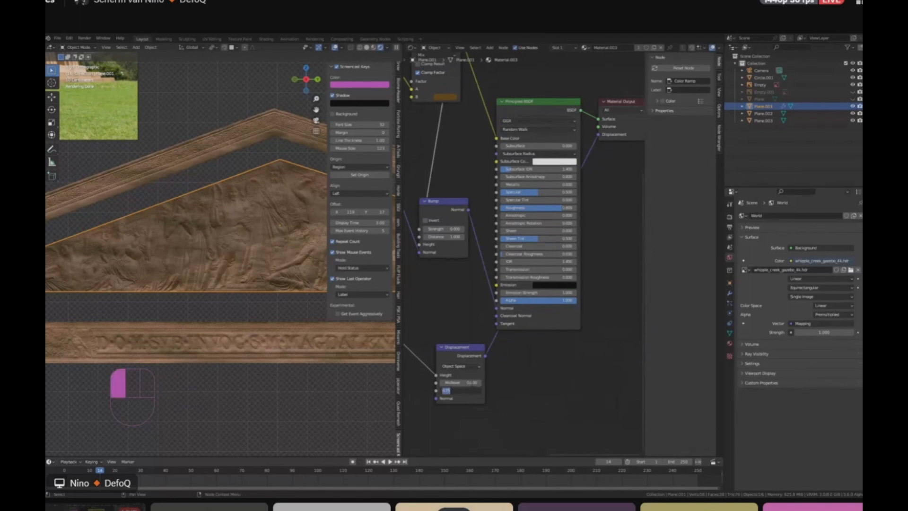
pyautogui.write('0')
pyautogui.press('Return')
# Step: Set the Bump node's Strength back to 1
pyautogui.moveTo(442, 229); pyautogui.dragTo(499, 233, button='middle')
pyautogui.scroll(7, 498, 234)
pyautogui.click(509, 235)
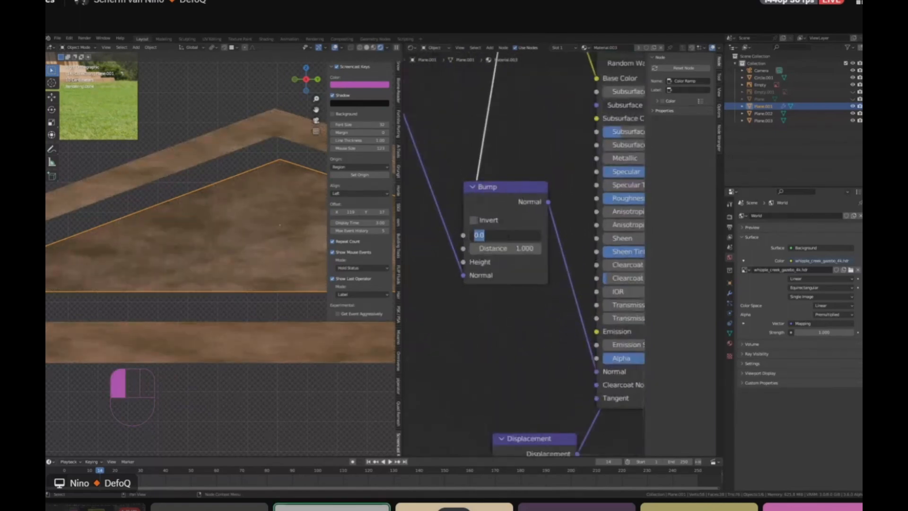
pyautogui.write('1')
pyautogui.press('Return')
pyautogui.scroll(-3, 496, 229)
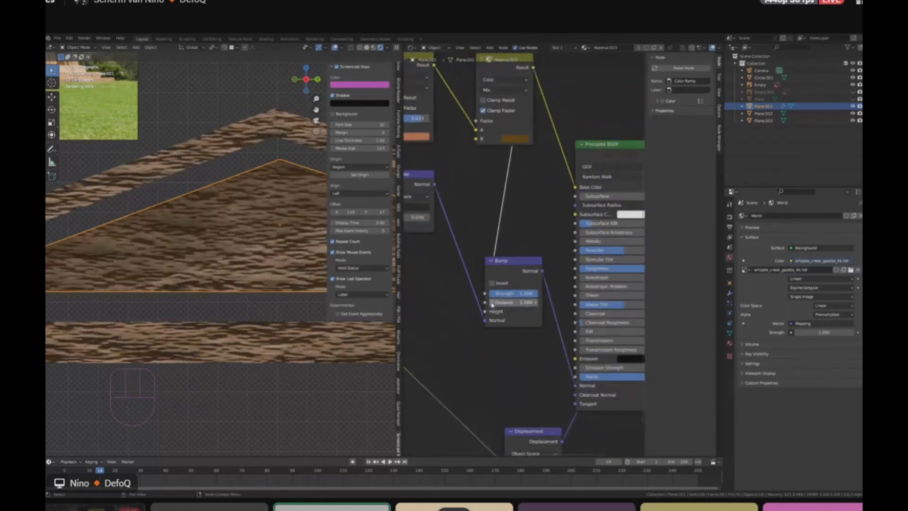
# Step: Disconnect the Color Ramp from the Bump node's Height input and check the surface up close
pyautogui.click(485, 279)
pyautogui.moveTo(484, 279); pyautogui.dragTo(491, 251)
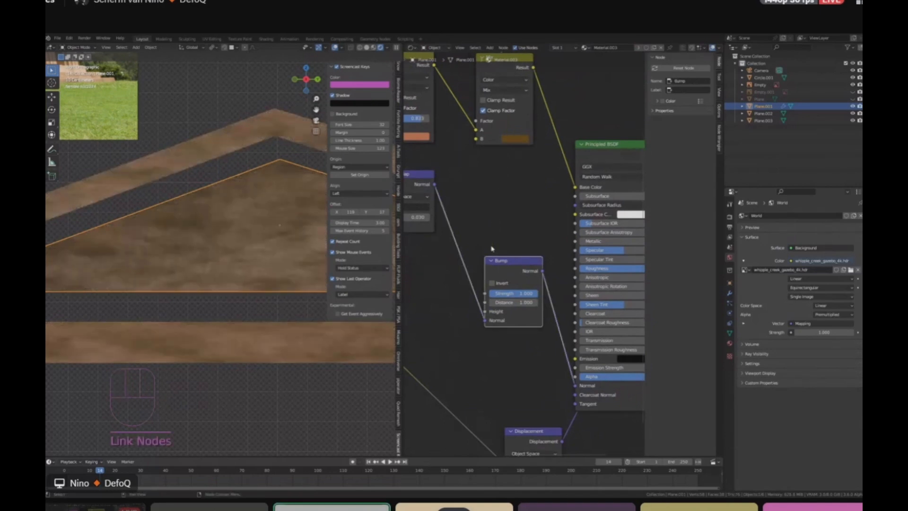
pyautogui.scroll(4, 274, 180)
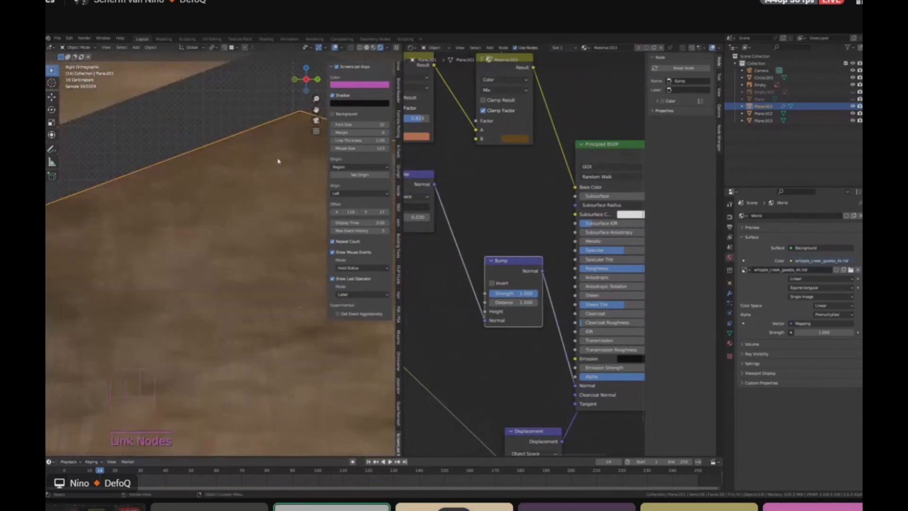
pyautogui.scroll(-2, 464, 227)
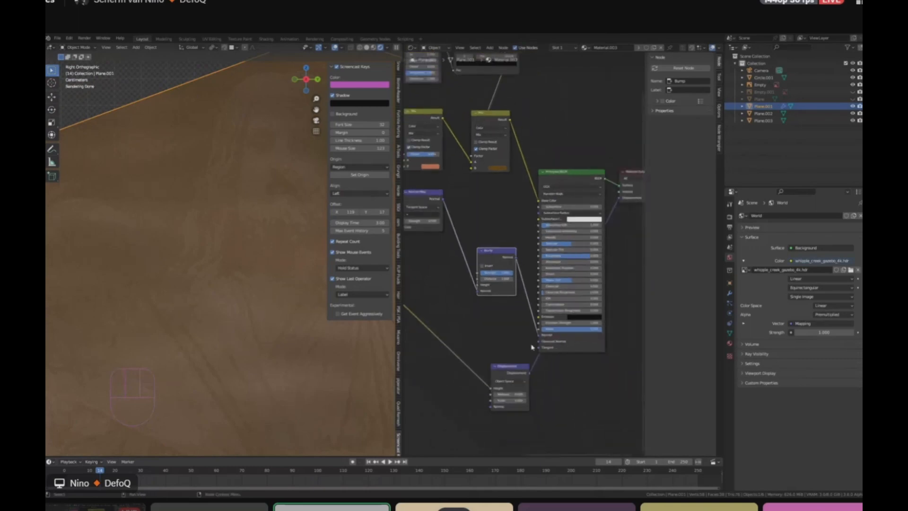
# Step: Move the Displacement node closer beneath the Bump node, and lower the Bump Strength to 0.608
pyautogui.scroll(2, 505, 331)
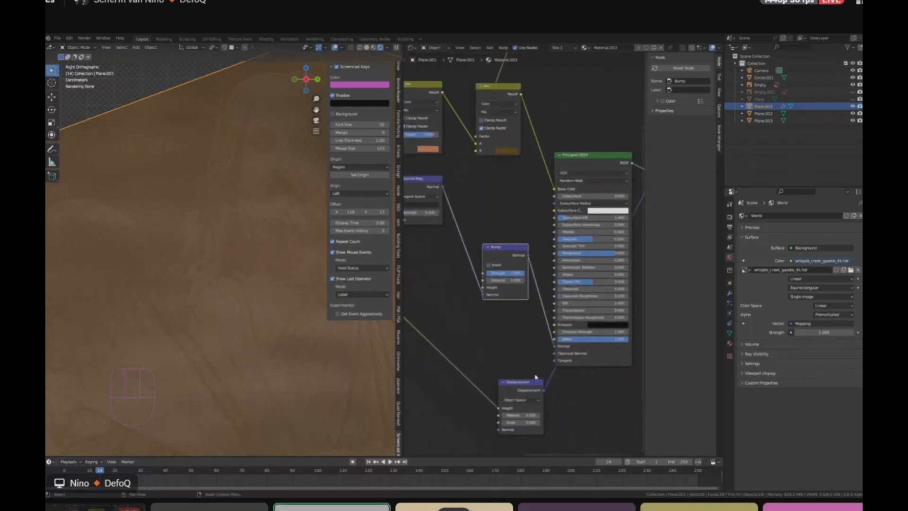
pyautogui.moveTo(535, 384); pyautogui.dragTo(511, 370)
pyautogui.scroll(2, 509, 311)
pyautogui.moveTo(510, 256); pyautogui.dragTo(490, 257)
pyautogui.scroll(-3, 510, 257)
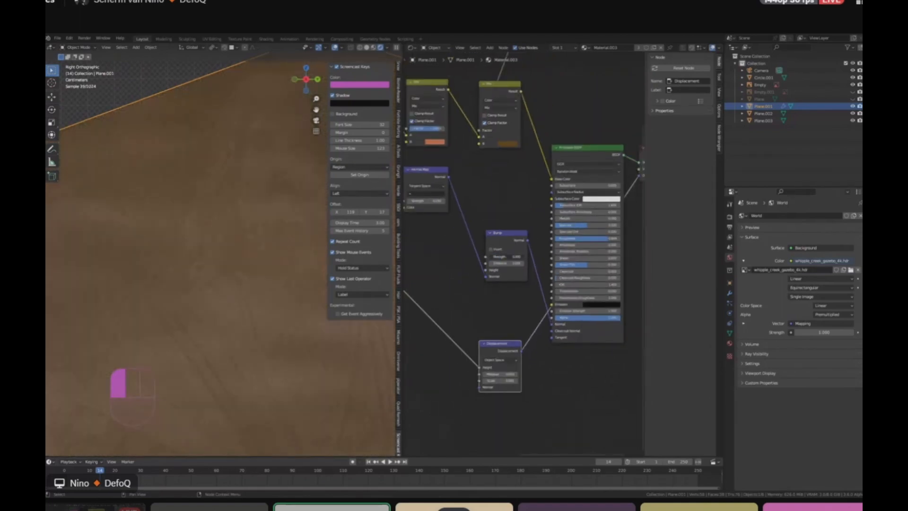
pyautogui.moveTo(518, 257)
pyautogui.mouseDown(button='middle')
pyautogui.moveTo(502, 290)
pyautogui.moveTo(537, 255)
pyautogui.moveTo(502, 264)
pyautogui.mouseUp(button='middle')
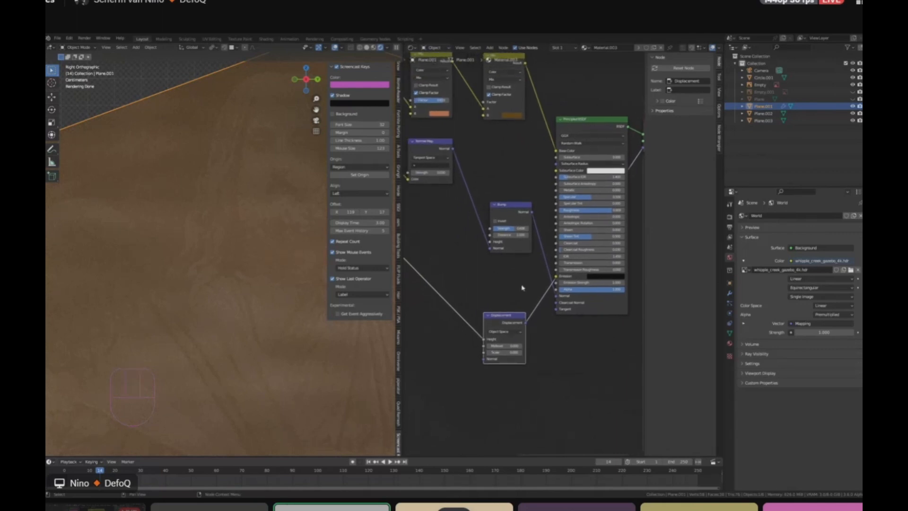
pyautogui.moveTo(525, 301); pyautogui.dragTo(503, 343, button='middle')
# Step: Reroute the displacement texture's Color output from the Displacement node to the Bump node's Height, and set the Bump Strength to 0.833
pyautogui.moveTo(502, 341); pyautogui.dragTo(548, 235)
pyautogui.scroll(4, 509, 236)
pyautogui.scroll(-7, 534, 243)
pyautogui.moveTo(494, 271); pyautogui.dragTo(600, 262, button='middle')
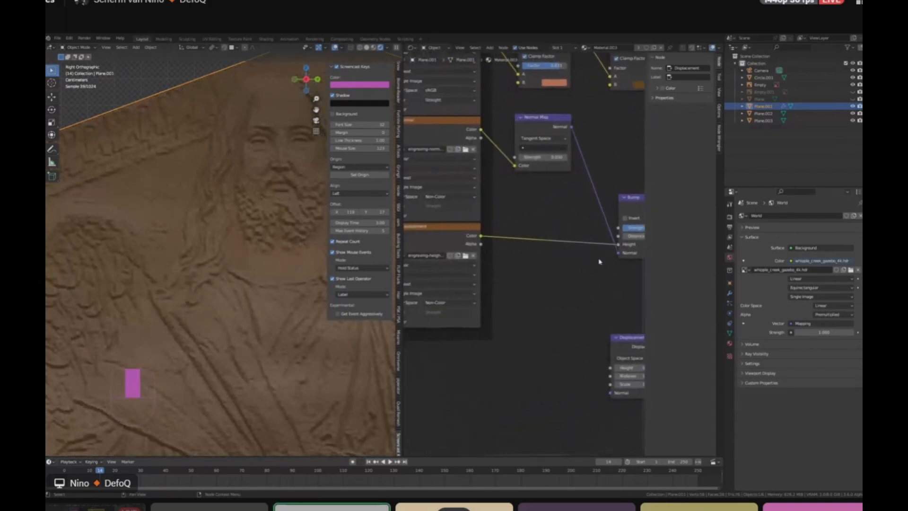
pyautogui.scroll(-1, 533, 266)
pyautogui.moveTo(533, 267); pyautogui.dragTo(468, 288, button='middle')
pyautogui.scroll(3, 527, 267)
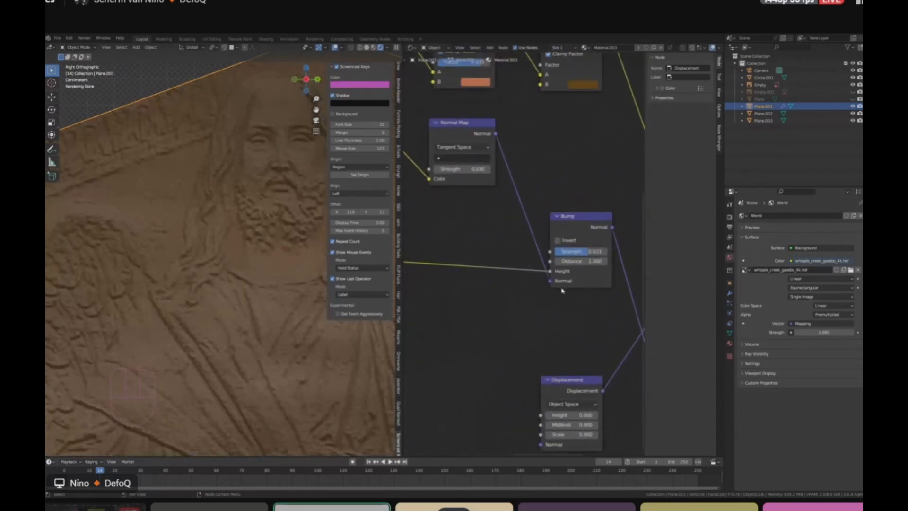
# Step: Try detaching the Normal Map from the Bump node, undo that, and raise the Bump Strength to 1
pyautogui.moveTo(550, 281); pyautogui.dragTo(517, 211)
pyautogui.hotkey('ctrl', 'z')
pyautogui.scroll(1, 585, 255)
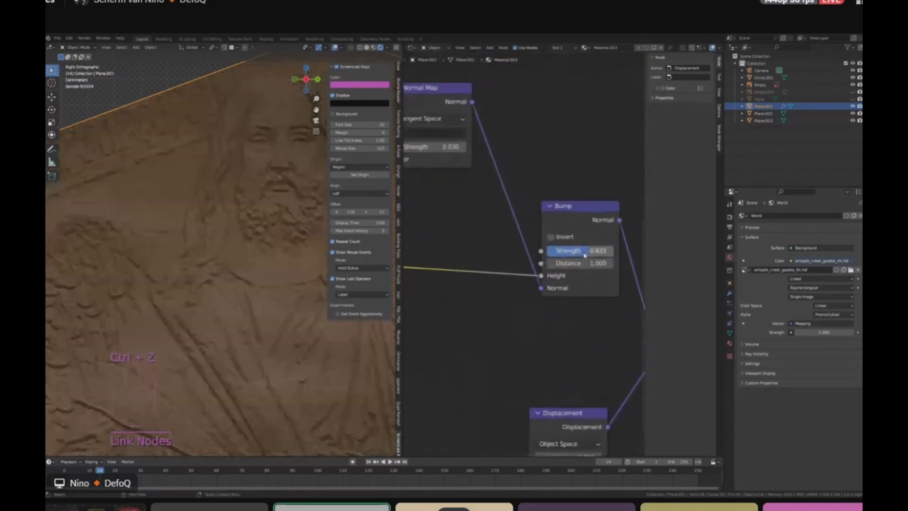
pyautogui.moveTo(584, 255); pyautogui.dragTo(549, 263, button='middle')
pyautogui.moveTo(550, 263); pyautogui.dragTo(578, 262)
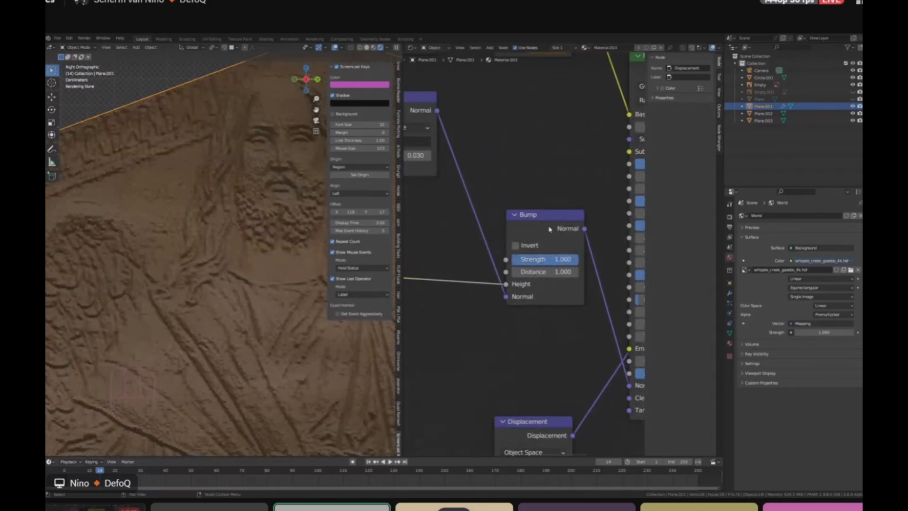
# Step: Undo the recent Bump and Displacement edits back to the Color Ramp-driven Bump with Displacement Scale 0.75
pyautogui.hotkey('ctrl', 'z')
pyautogui.hotkey('ctrl', 'z')
pyautogui.hotkey('ctrl', 'z')
pyautogui.hotkey('ctrl', 'z')
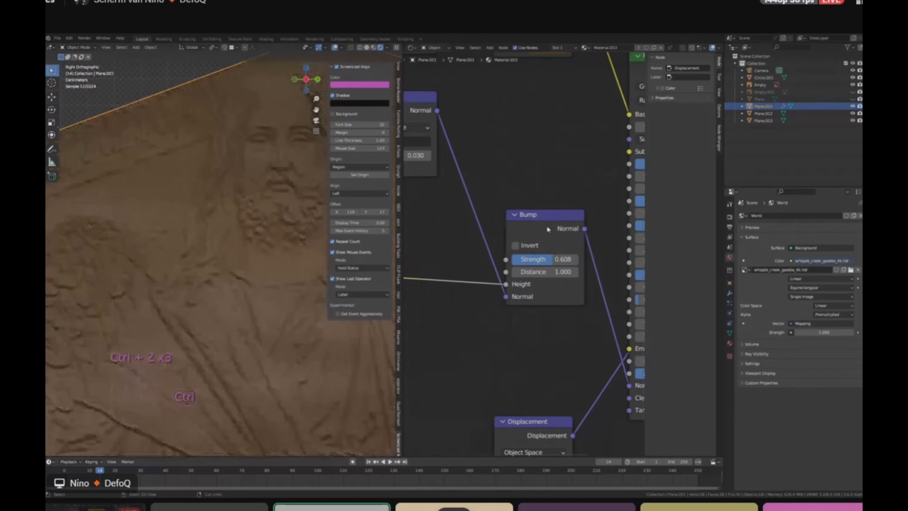
pyautogui.hotkey('ctrl', 'z')
pyautogui.hotkey('ctrl', 'z')
pyautogui.hotkey('ctrl', 'z')
pyautogui.hotkey('ctrl', 'z')
pyautogui.hotkey('ctrl', 'z')
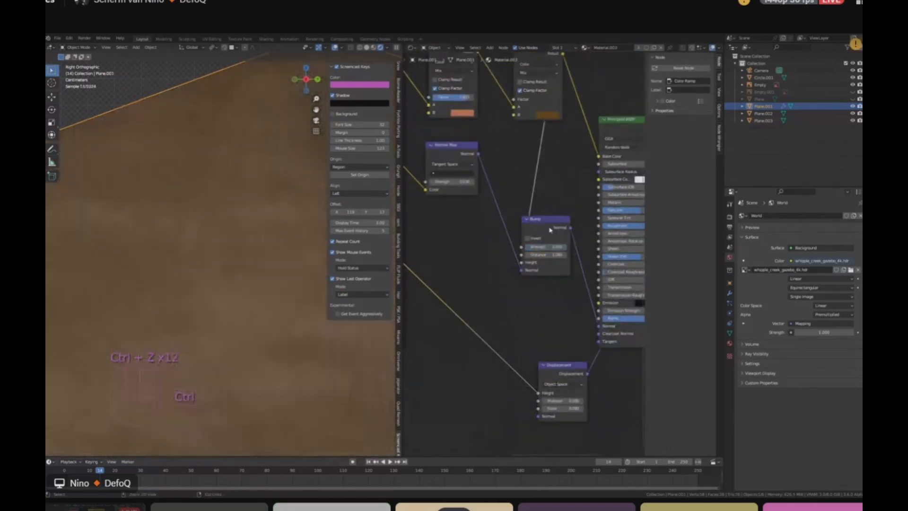
pyautogui.hotkey('ctrl', 'z')
pyautogui.hotkey('ctrl', 'z')
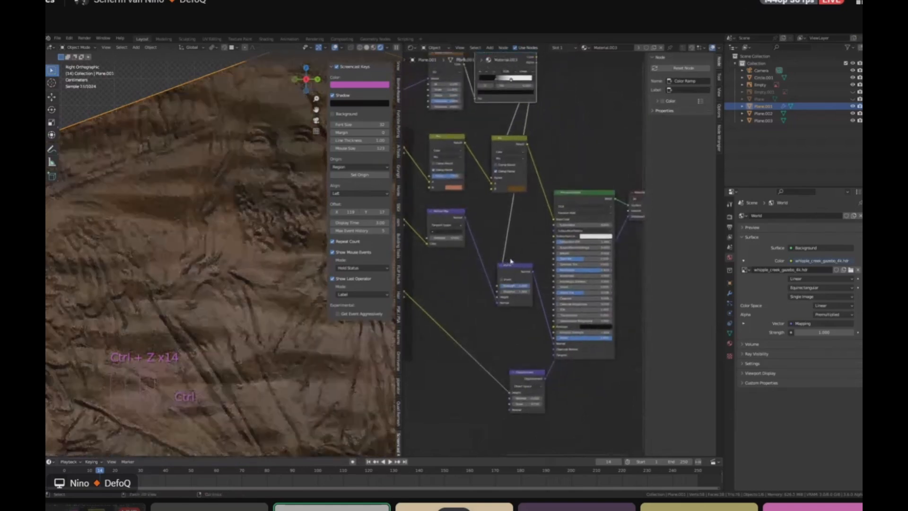
pyautogui.hotkey('ctrl', 'z')
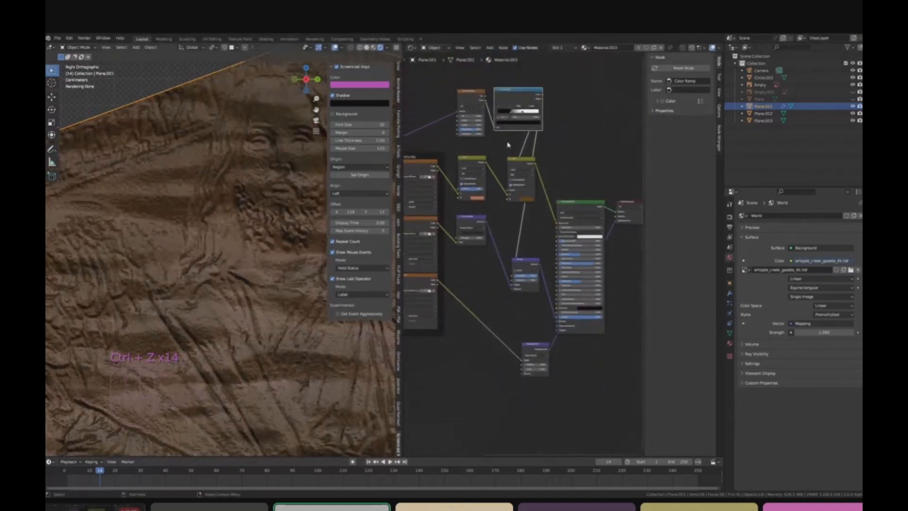
# Step: Move the second Mix node away from beneath the Color Ramp to just above the Principled BSDF
pyautogui.scroll(4, 516, 171)
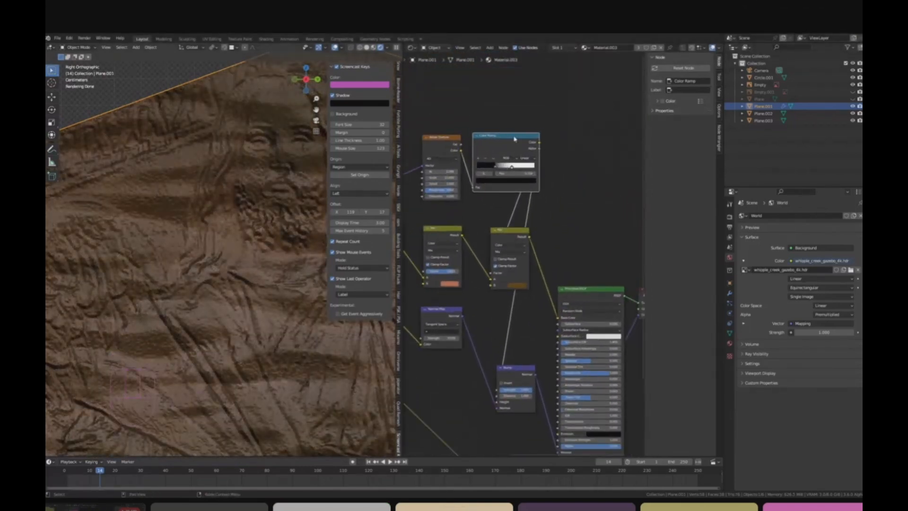
pyautogui.moveTo(504, 239); pyautogui.dragTo(568, 218)
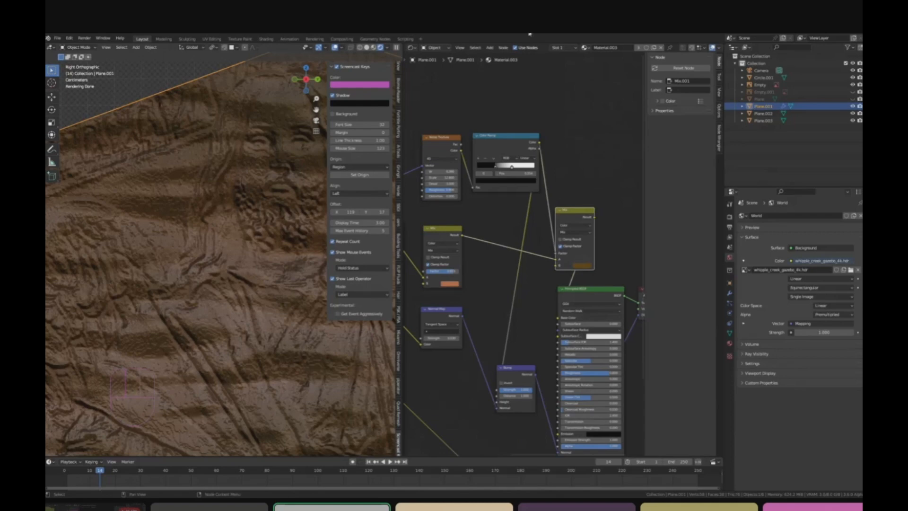
pyautogui.scroll(4, 501, 167)
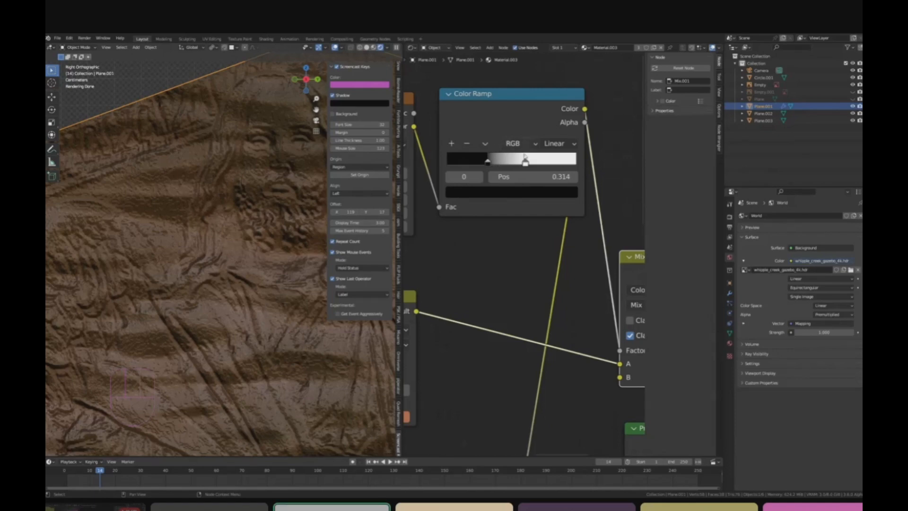
pyautogui.scroll(2, 521, 163)
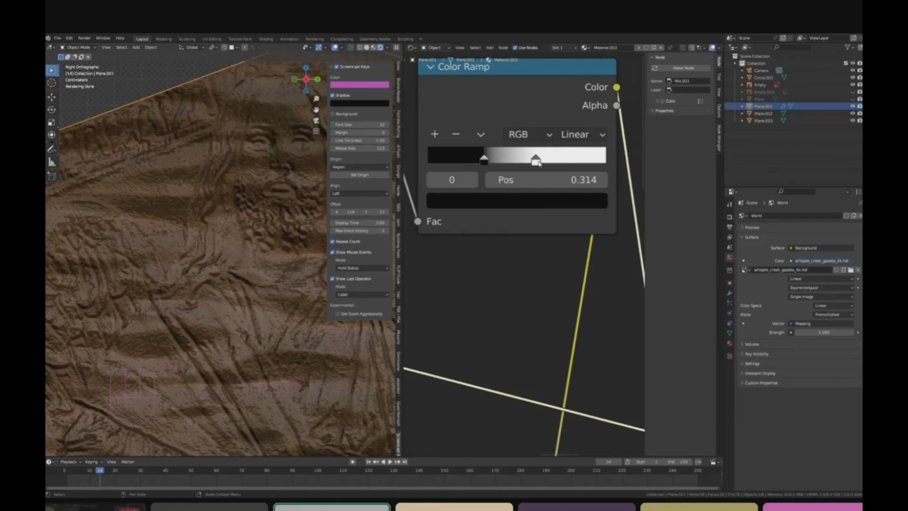
pyautogui.scroll(-5, 525, 156)
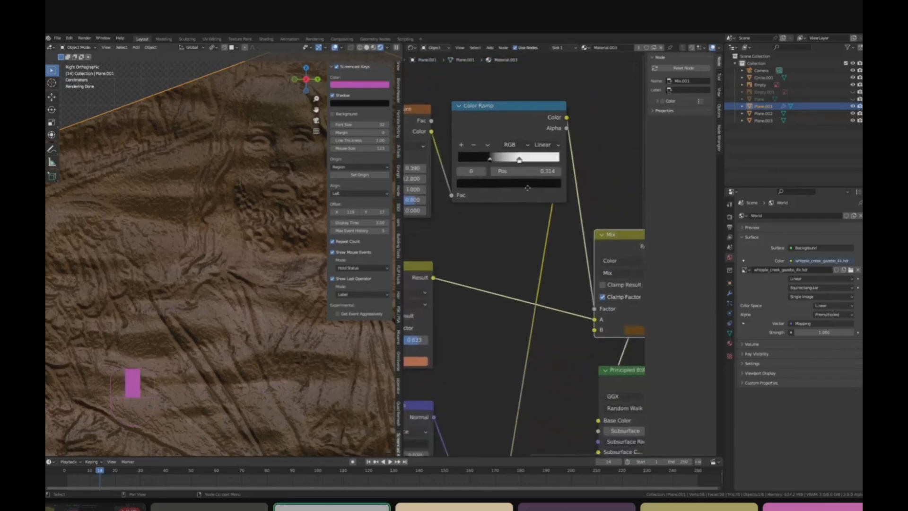
pyautogui.scroll(2, 490, 111)
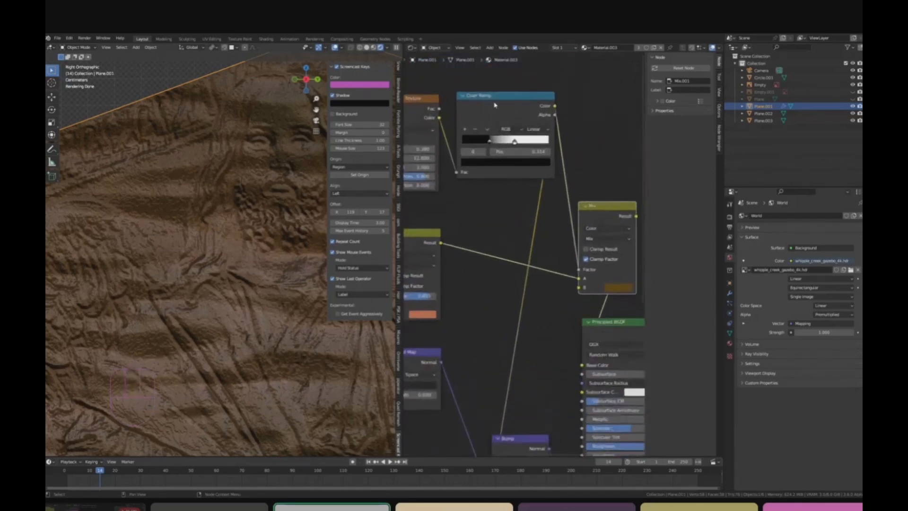
# Step: Move the Bump node close to the Principled BSDF and place the Displacement node directly beneath it
pyautogui.click(490, 111)
pyautogui.scroll(-3, 514, 221)
pyautogui.moveTo(515, 221); pyautogui.dragTo(493, 172, button='middle')
pyautogui.scroll(-4, 494, 172)
pyautogui.moveTo(578, 332); pyautogui.dragTo(572, 75)
pyautogui.moveTo(540, 180); pyautogui.dragTo(525, 232, button='middle')
pyautogui.click(525, 233)
pyautogui.moveTo(525, 233); pyautogui.dragTo(534, 238)
pyautogui.moveTo(533, 304); pyautogui.dragTo(528, 275)
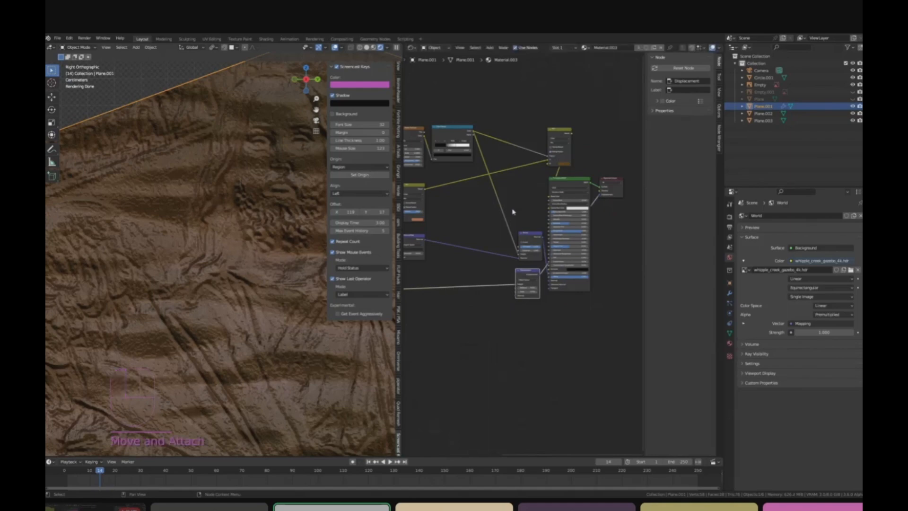
# Step: Line up the second Mix node vertically above the Bump node
pyautogui.scroll(4, 503, 189)
pyautogui.moveTo(503, 188); pyautogui.dragTo(520, 238, button='middle')
pyautogui.moveTo(581, 160); pyautogui.dragTo(539, 161)
pyautogui.moveTo(449, 165); pyautogui.dragTo(511, 131, button='middle')
# Step: Duplicate the Color Ramp with its noise input link kept, and place the copy beneath the original
pyautogui.click(509, 124)
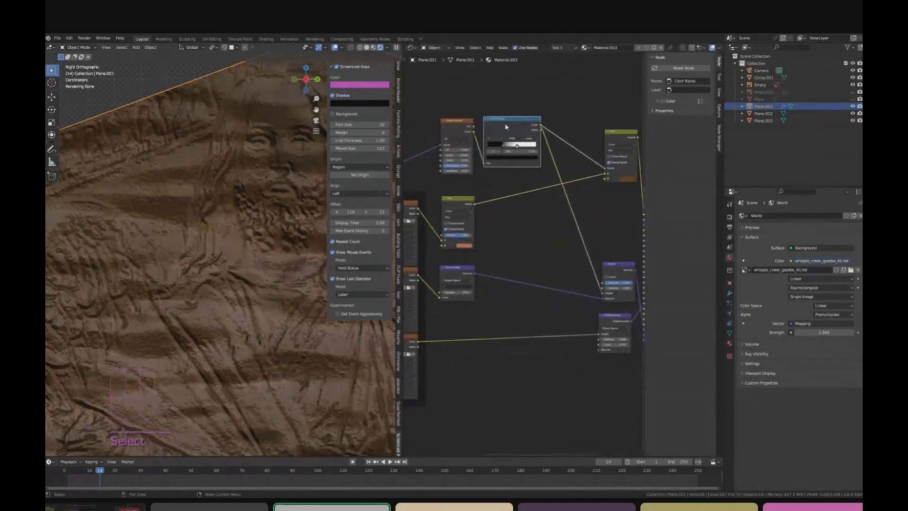
pyautogui.scroll(1, 509, 126)
pyautogui.hotkey('ctrl', 'shift', 'd')
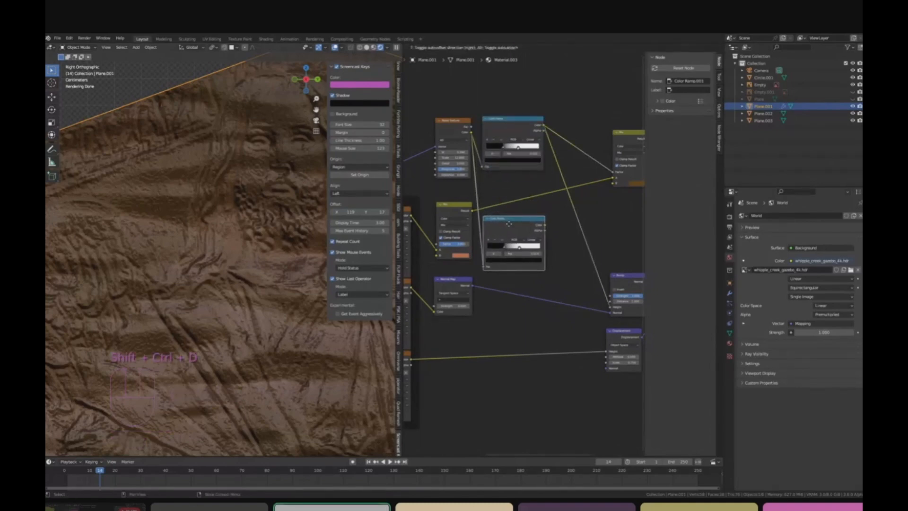
pyautogui.click(510, 226)
pyautogui.scroll(4, 456, 129)
pyautogui.moveTo(542, 264); pyautogui.dragTo(503, 176, button='middle')
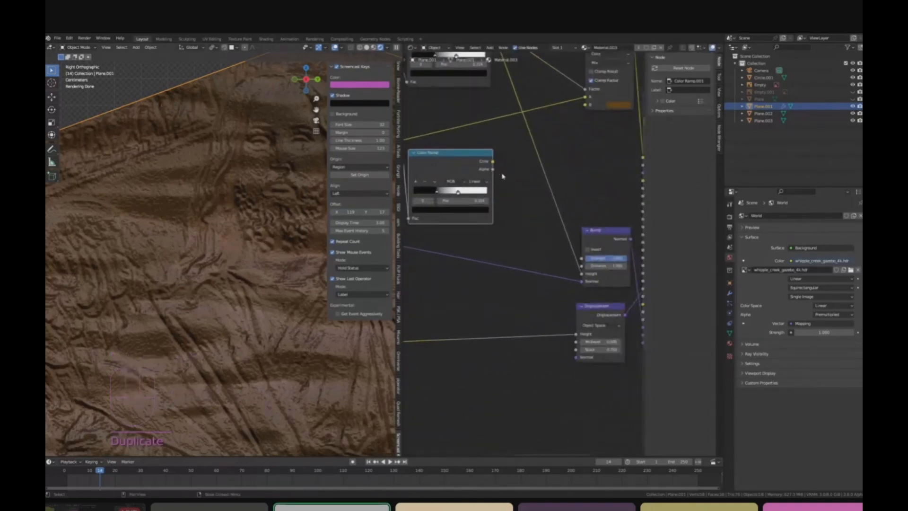
# Step: Link the copied Color Ramp's colour output to the Bump node's Height and lighten the ramp's black stop to dark grey
pyautogui.moveTo(493, 163); pyautogui.dragTo(586, 278)
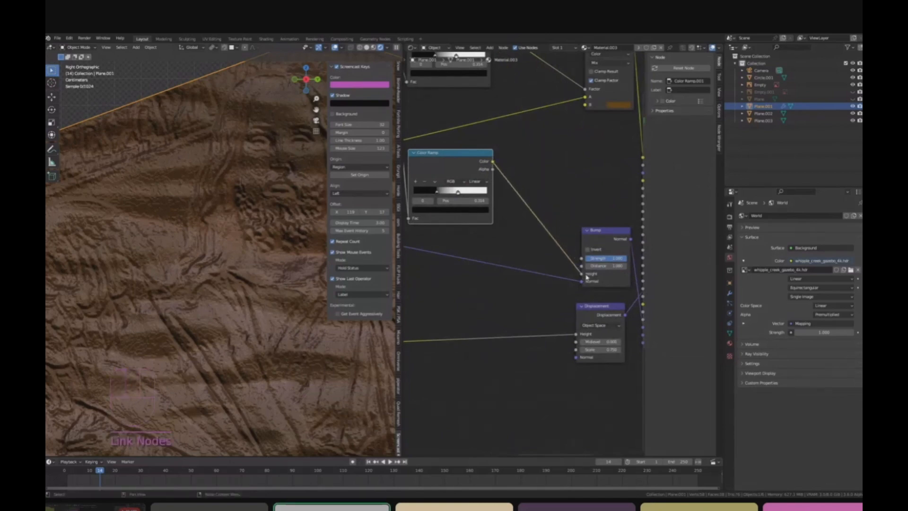
pyautogui.scroll(4, 449, 175)
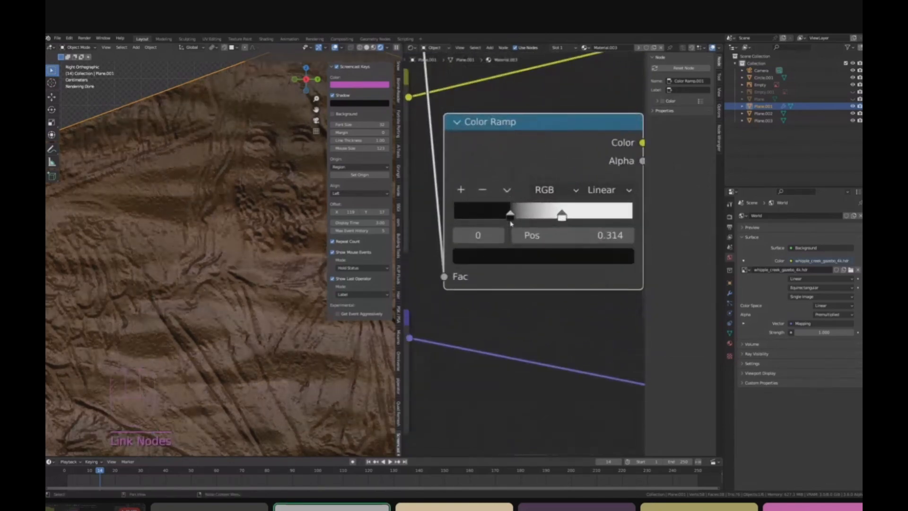
pyautogui.click(518, 255)
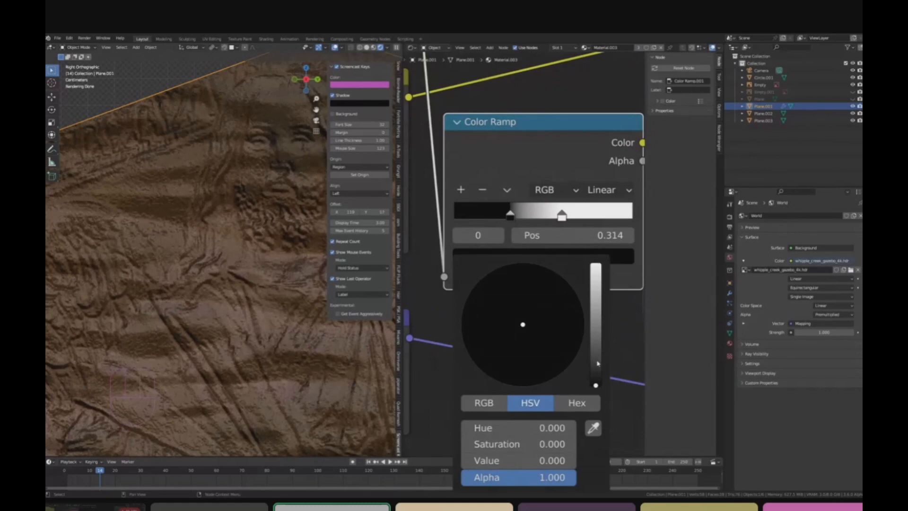
pyautogui.moveTo(597, 363); pyautogui.dragTo(596, 341)
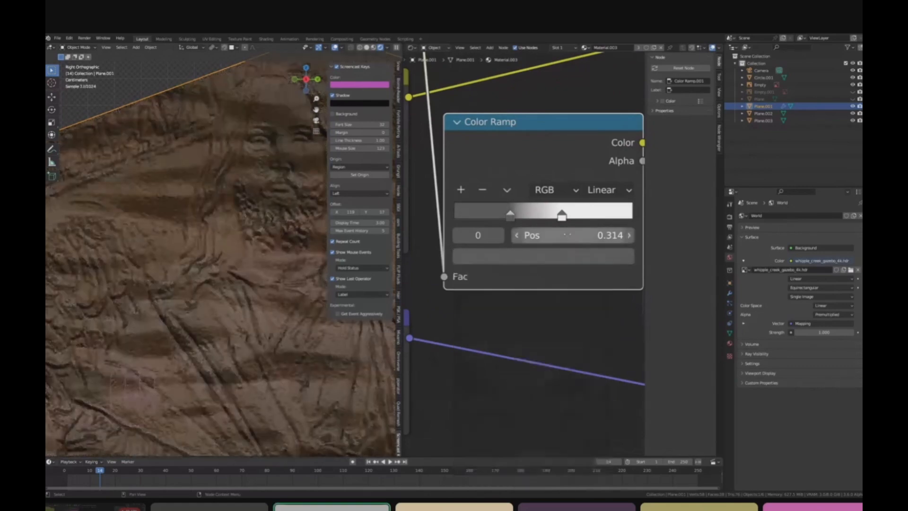
# Step: Darken the white stop of the Color Ramp feeding the bump to a grey with value 0.363
pyautogui.click(562, 216)
pyautogui.click(564, 258)
pyautogui.moveTo(595, 296)
pyautogui.mouseDown()
pyautogui.moveTo(596, 354)
pyautogui.moveTo(595, 308)
pyautogui.mouseUp()
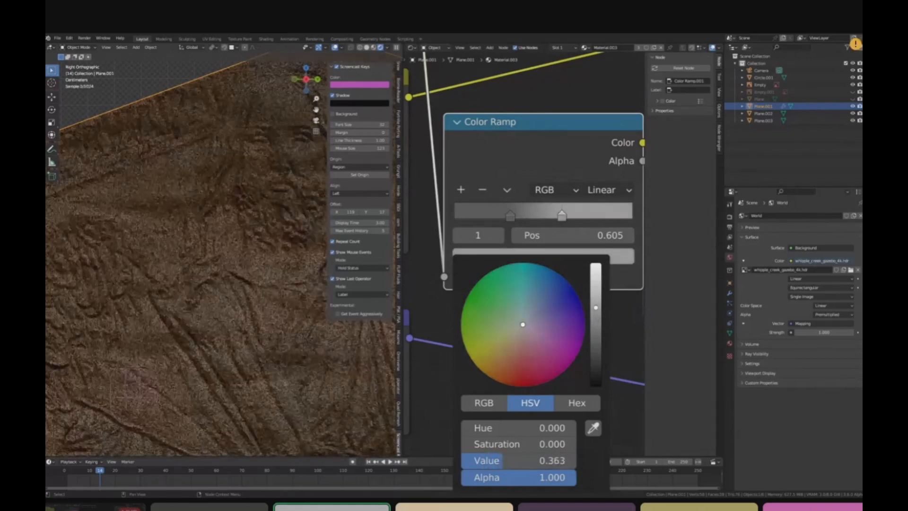
# Step: Try spreading the bump Color Ramp's stops apart, with the dark one at position 0.145 and the light one at 0.905
pyautogui.scroll(-6, 246, 266)
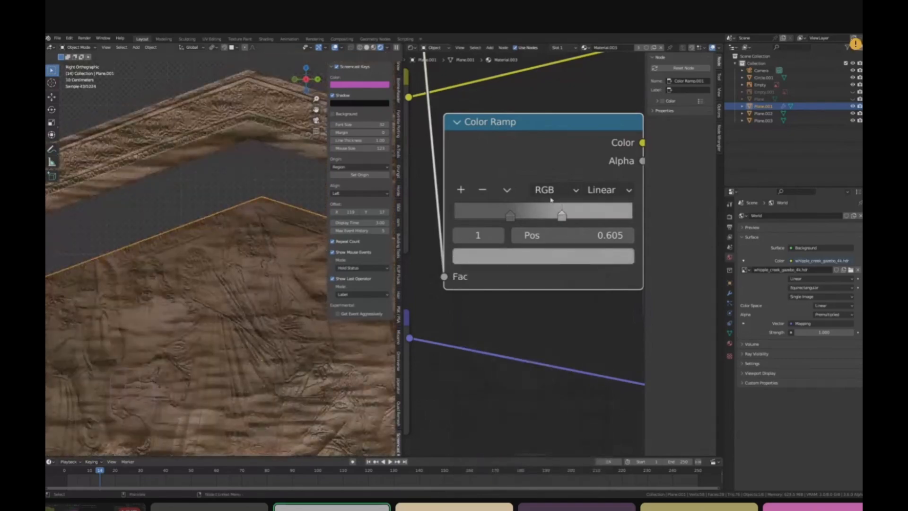
pyautogui.moveTo(511, 223); pyautogui.dragTo(490, 225)
pyautogui.moveTo(562, 223); pyautogui.dragTo(615, 222)
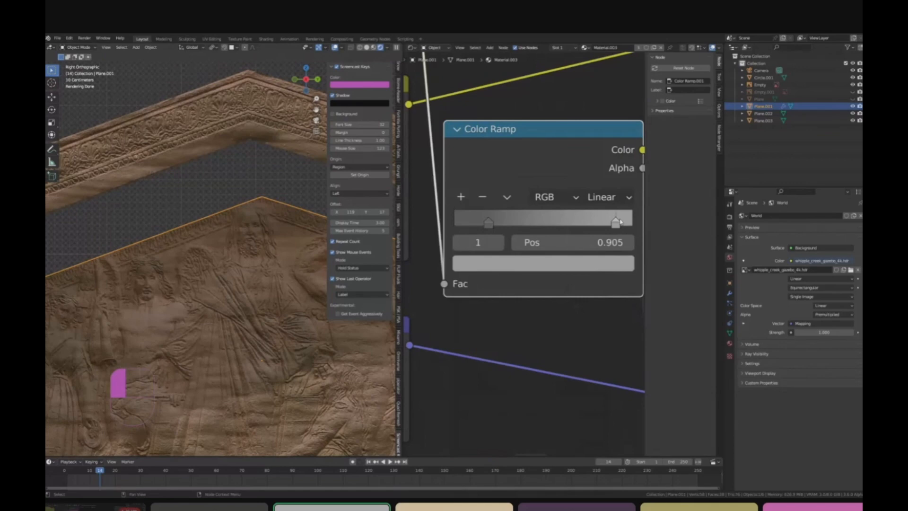
pyautogui.scroll(-2, 498, 230)
pyautogui.moveTo(487, 223); pyautogui.dragTo(489, 227)
pyautogui.scroll(6, 249, 263)
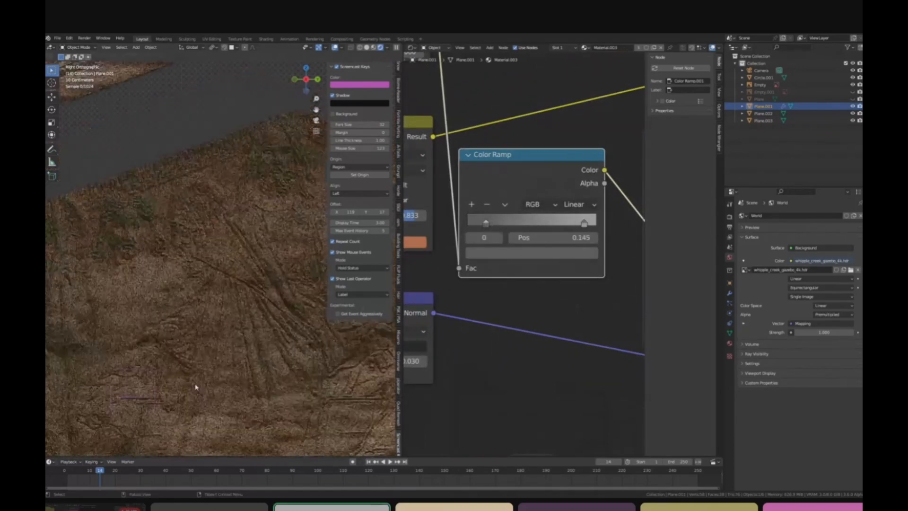
# Step: Change the bump Color Ramp's interpolation to B-Spline
pyautogui.scroll(-2, 262, 293)
pyautogui.click(580, 204)
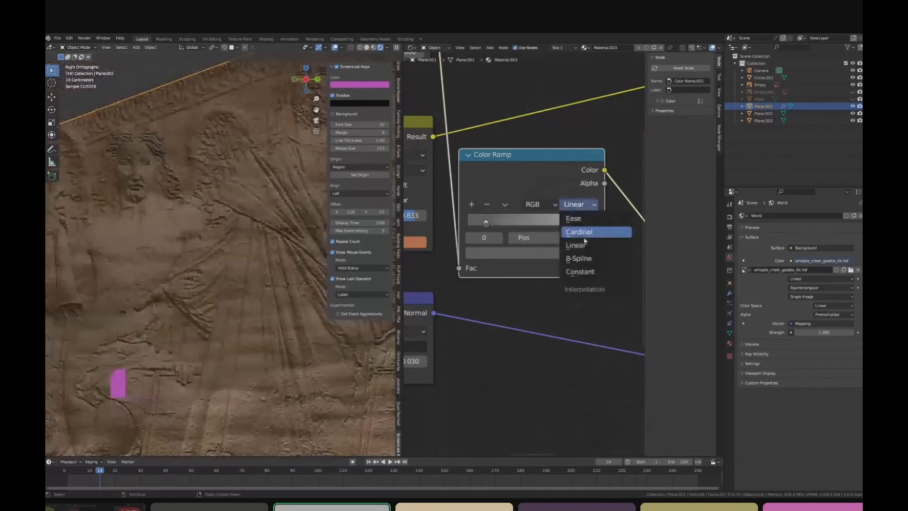
pyautogui.click(585, 261)
# Step: Examine the pediment relief and the surrounding trim near and far, with nothing selected, to judge the bump softness
pyautogui.scroll(-2, 245, 222)
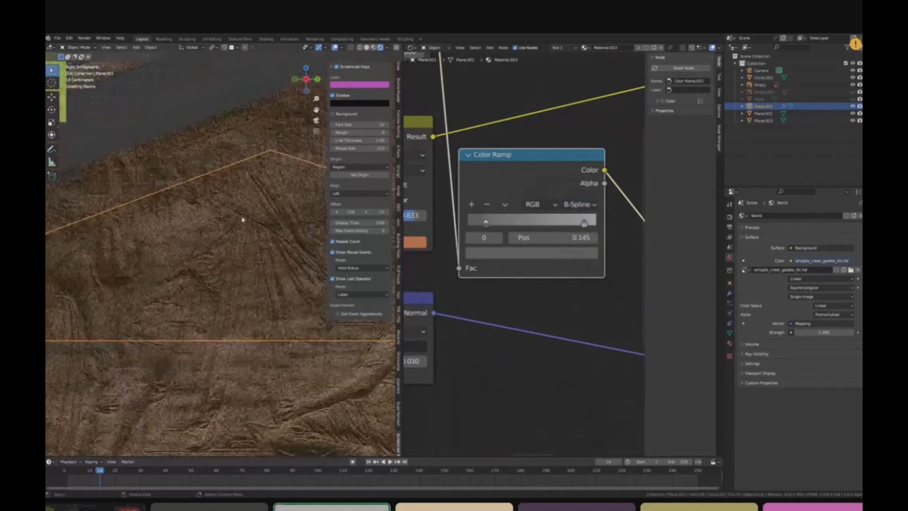
pyautogui.click(169, 184)
pyautogui.scroll(-2, 208, 223)
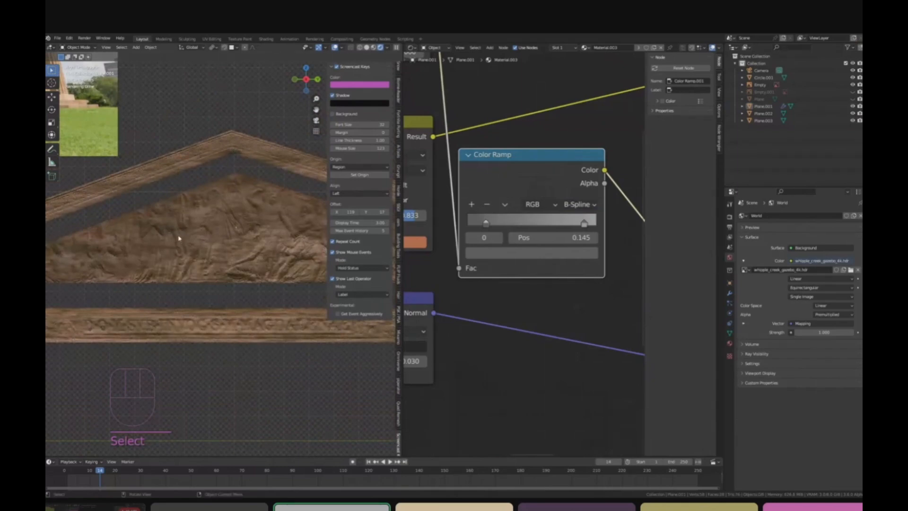
pyautogui.scroll(2, 175, 226)
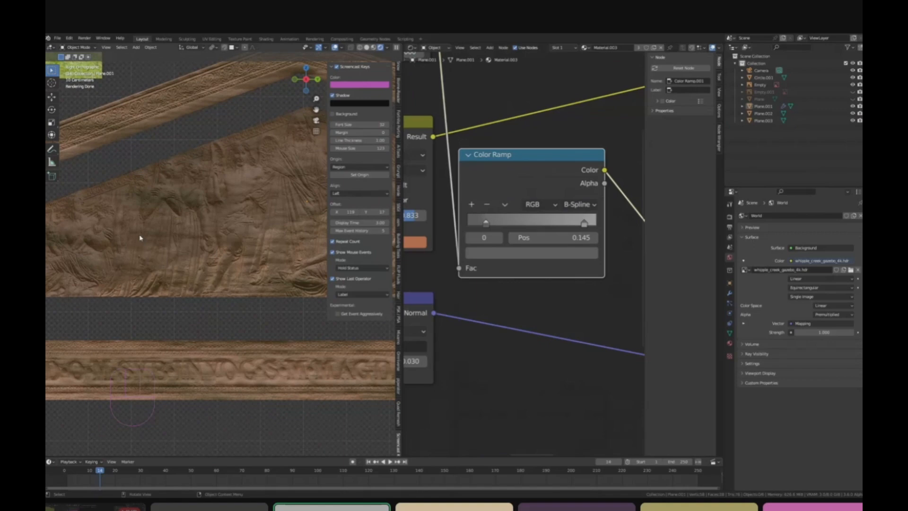
pyautogui.keyDown('shift'); pyautogui.moveTo(221, 181); pyautogui.dragTo(305, 192, button='middle'); pyautogui.keyUp('shift')
pyautogui.scroll(-2, 213, 261)
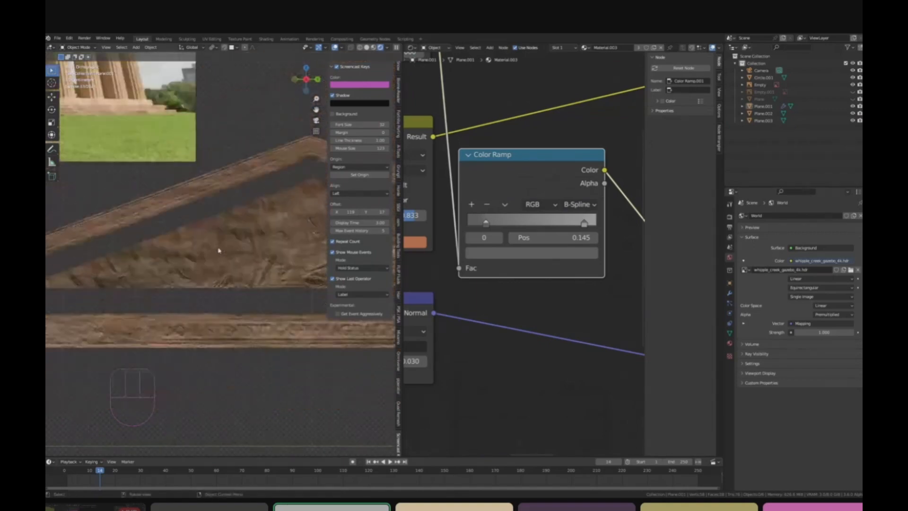
pyautogui.scroll(5, 292, 251)
pyautogui.scroll(-2, 531, 257)
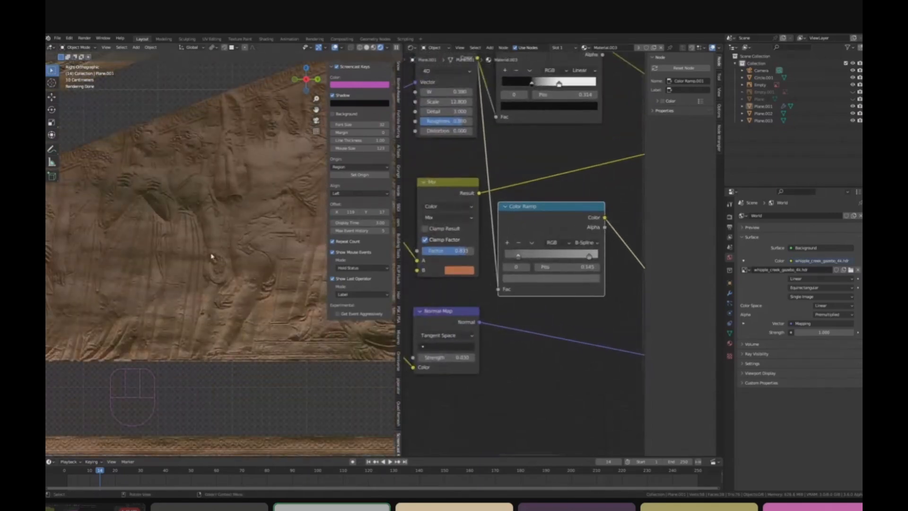
# Step: Move the bump Color Ramp's light stop to position 1.000 and its dark stop to 0.000
pyautogui.scroll(-1, 510, 142)
pyautogui.scroll(3, 585, 285)
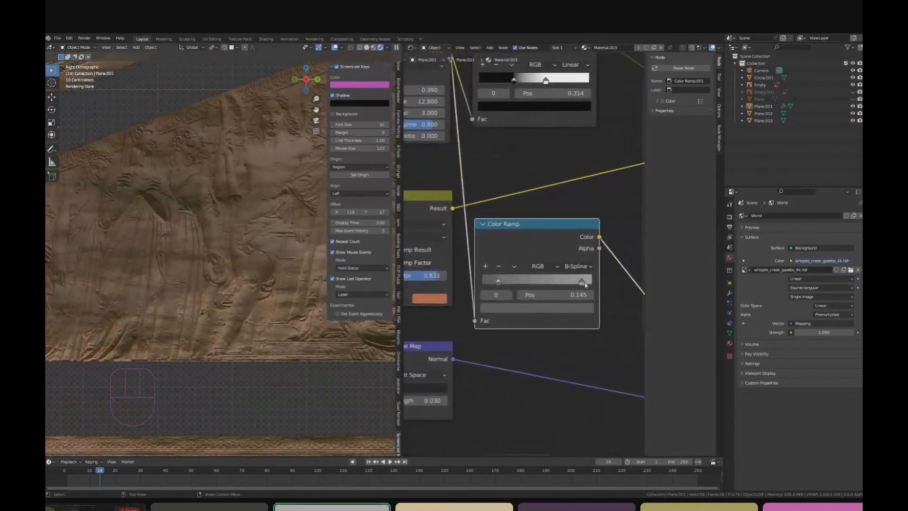
pyautogui.moveTo(584, 284); pyautogui.dragTo(597, 282)
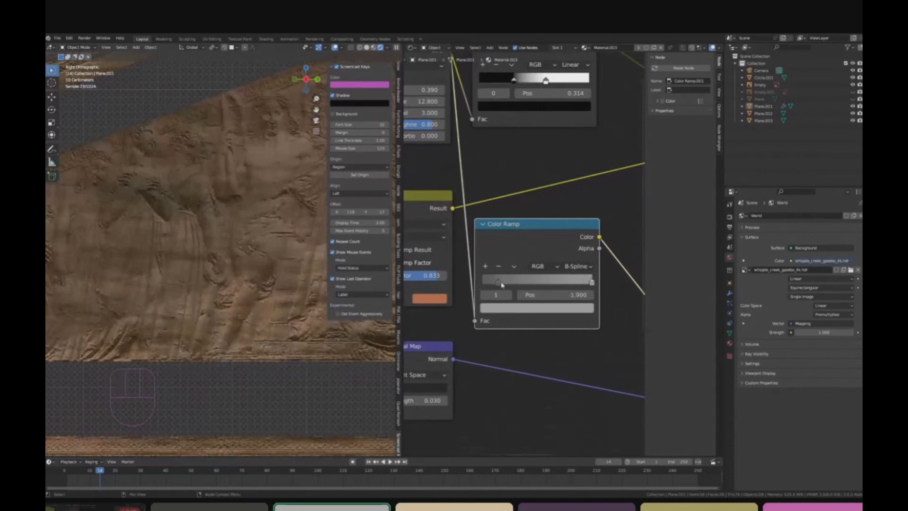
pyautogui.moveTo(499, 283); pyautogui.dragTo(457, 283)
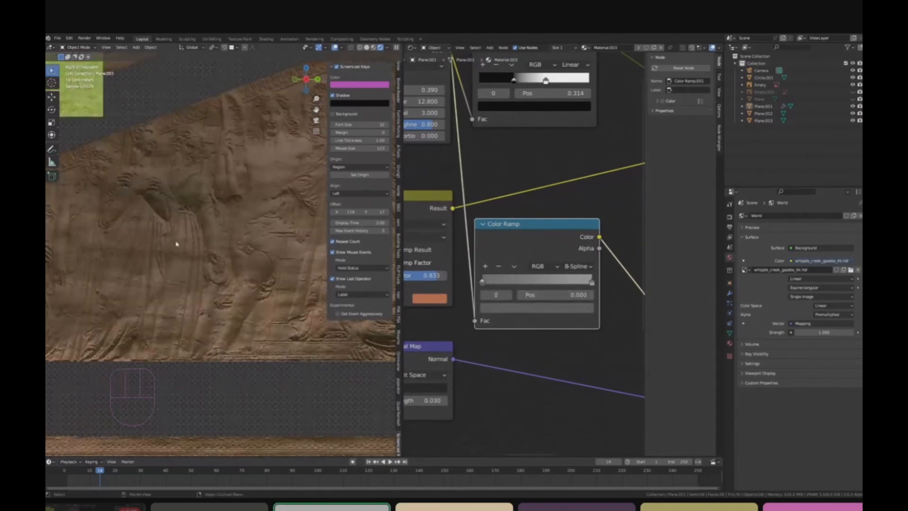
# Step: Try a less saturated, redder brown for the B colour of the pediment material's second Mix node, comparing against the reference photo
pyautogui.scroll(-6, 177, 243)
pyautogui.scroll(-5, 235, 158)
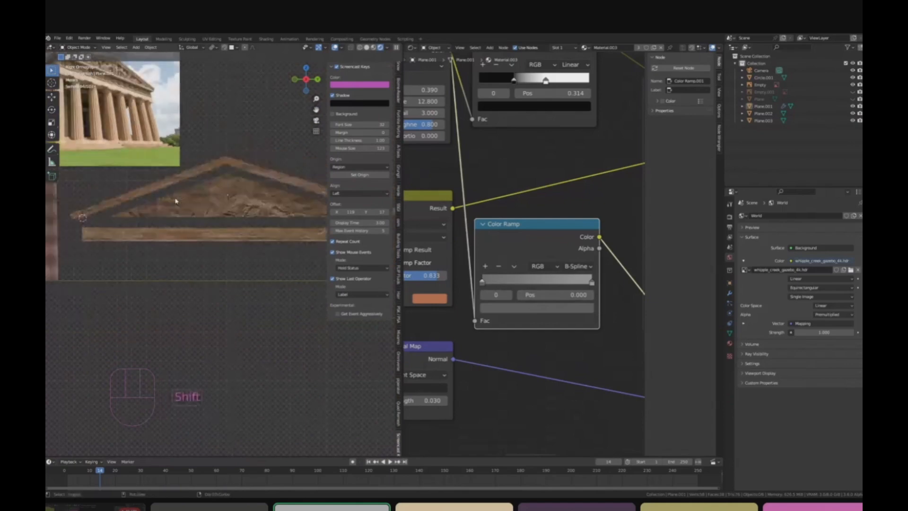
pyautogui.scroll(-5, 185, 239)
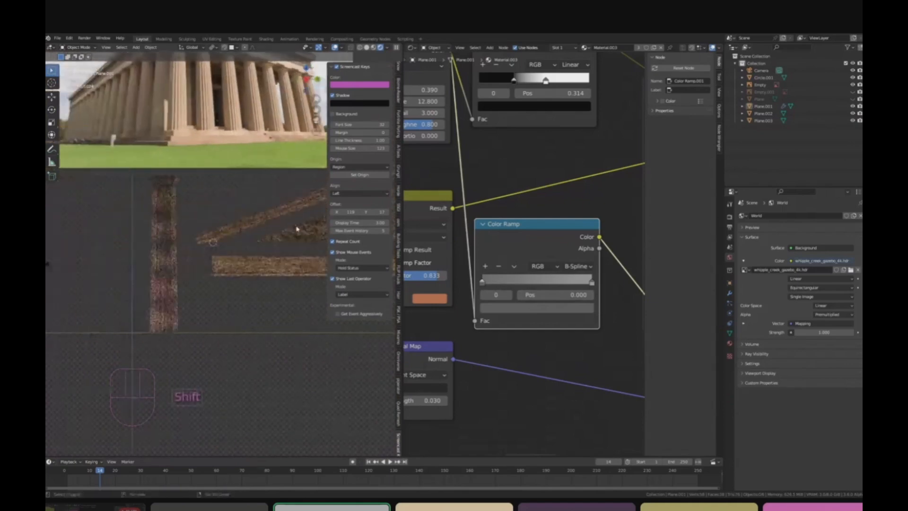
pyautogui.scroll(5, 190, 228)
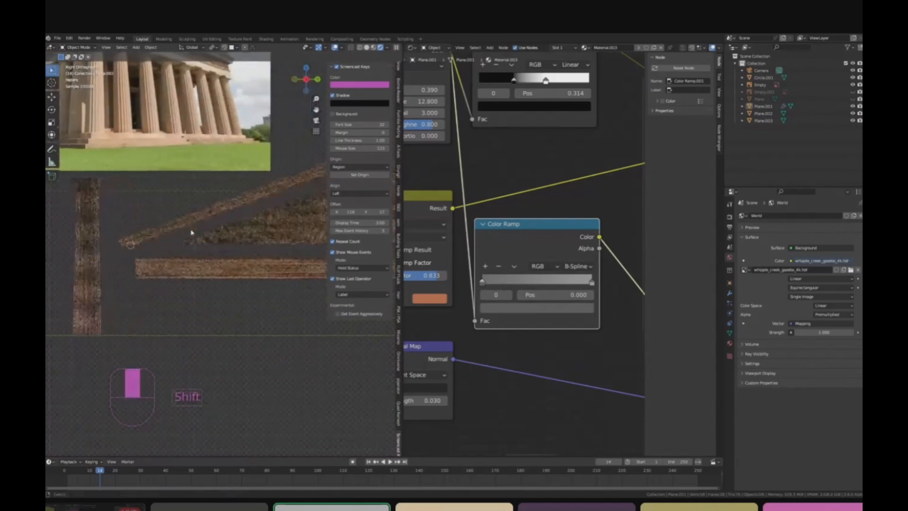
pyautogui.click(274, 226)
pyautogui.scroll(-5, 518, 262)
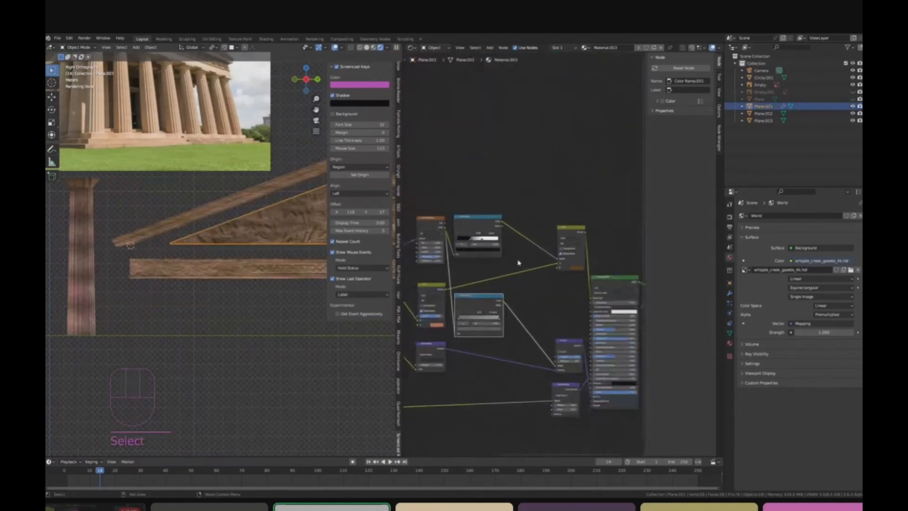
pyautogui.scroll(5, 518, 263)
pyautogui.click(586, 272)
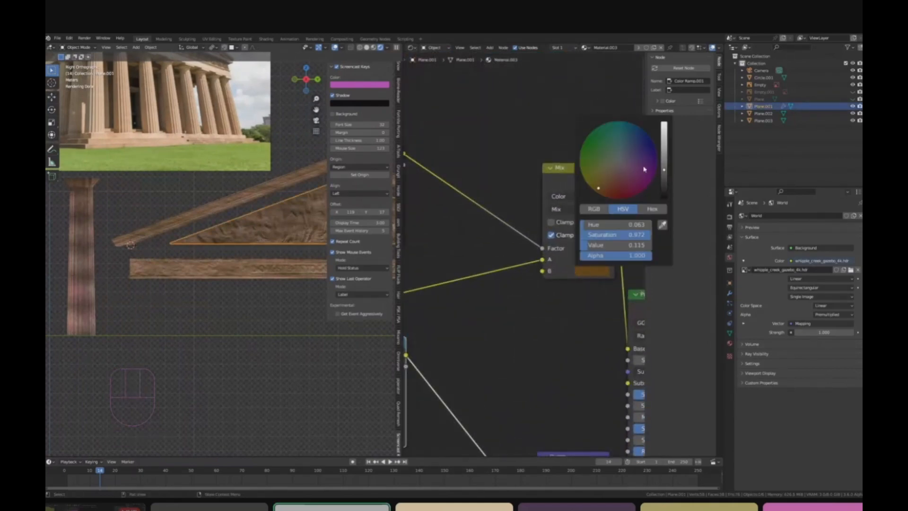
pyautogui.moveTo(604, 186); pyautogui.dragTo(608, 179)
# Step: Try a yellower brown for the A colour of the last Mix node in the column's material, and undo it
pyautogui.click(87, 247)
pyautogui.scroll(-5, 506, 257)
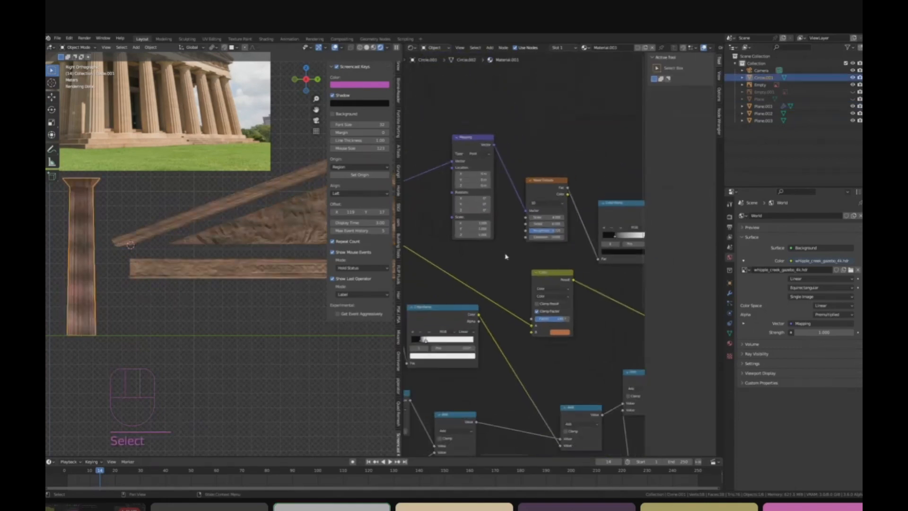
pyautogui.moveTo(578, 270); pyautogui.dragTo(534, 216, button='middle')
pyautogui.moveTo(545, 268); pyautogui.dragTo(489, 249, button='middle')
pyautogui.moveTo(568, 242); pyautogui.dragTo(487, 240, button='middle')
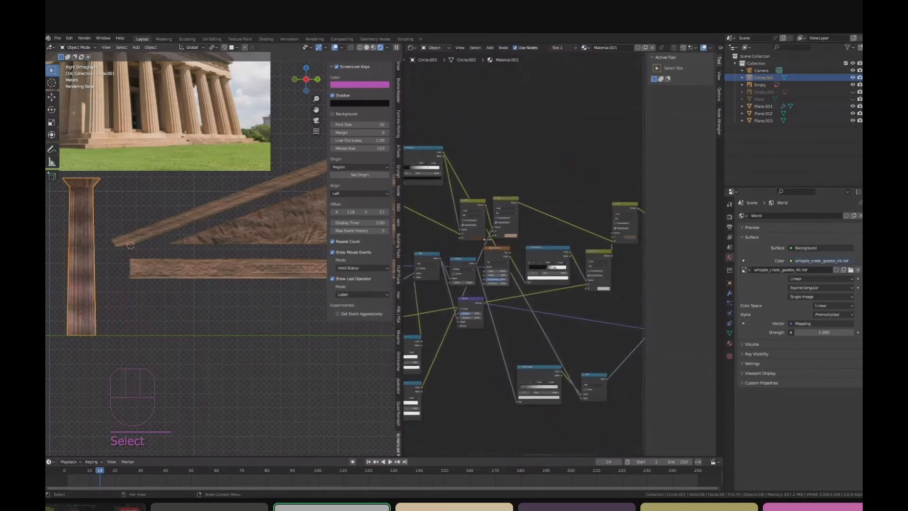
pyautogui.scroll(3, 574, 239)
pyautogui.click(559, 235)
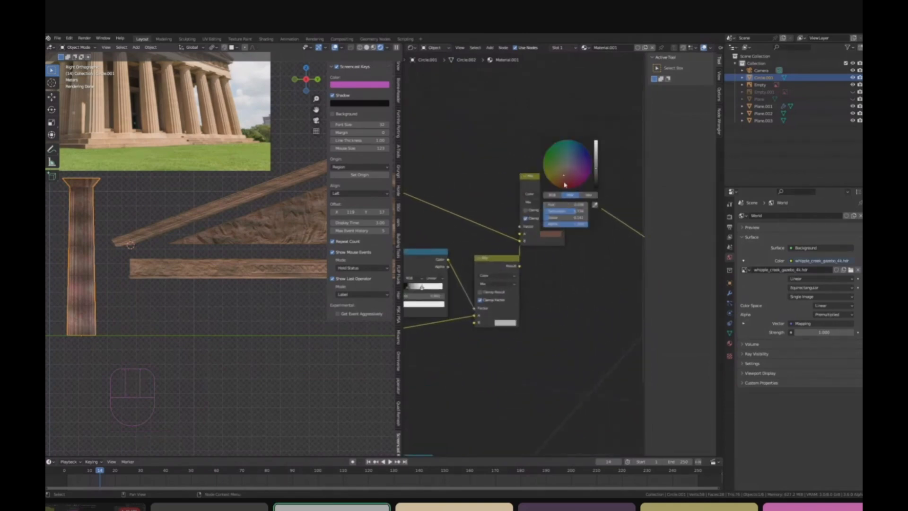
pyautogui.moveTo(562, 175); pyautogui.dragTo(564, 175)
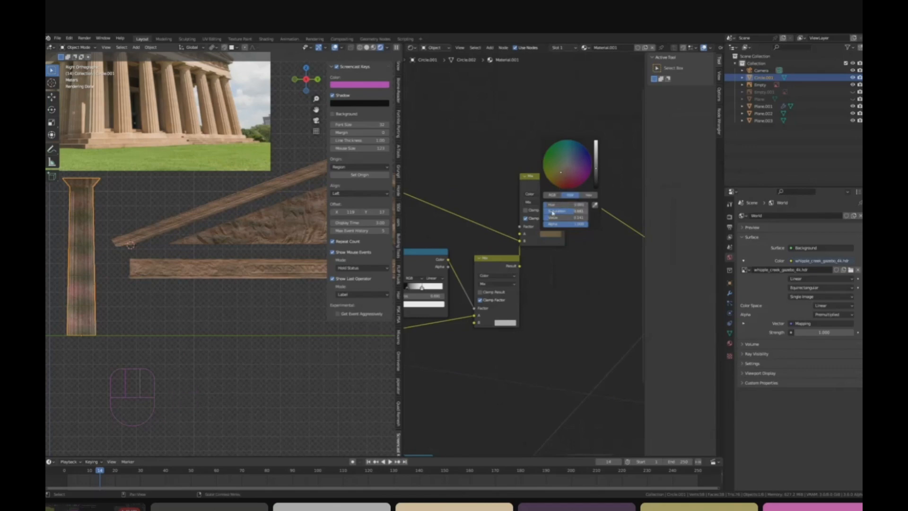
pyautogui.hotkey('ctrl', 'z')
# Step: Try another tint for the A colour of the column's last Mix node while viewing the shaft close up, and undo it
pyautogui.scroll(7, 69, 247)
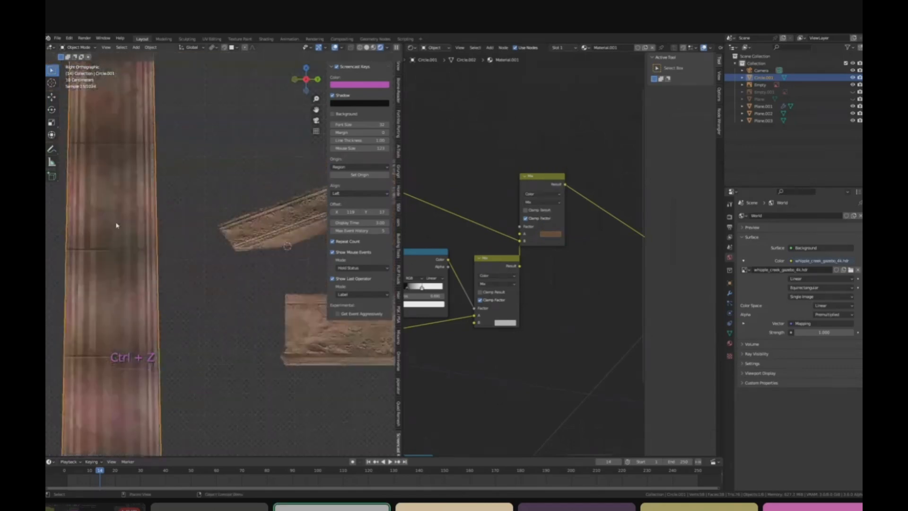
pyautogui.scroll(-4, 450, 246)
pyautogui.moveTo(451, 258); pyautogui.dragTo(565, 233, button='middle')
pyautogui.scroll(3, 544, 222)
pyautogui.click(544, 221)
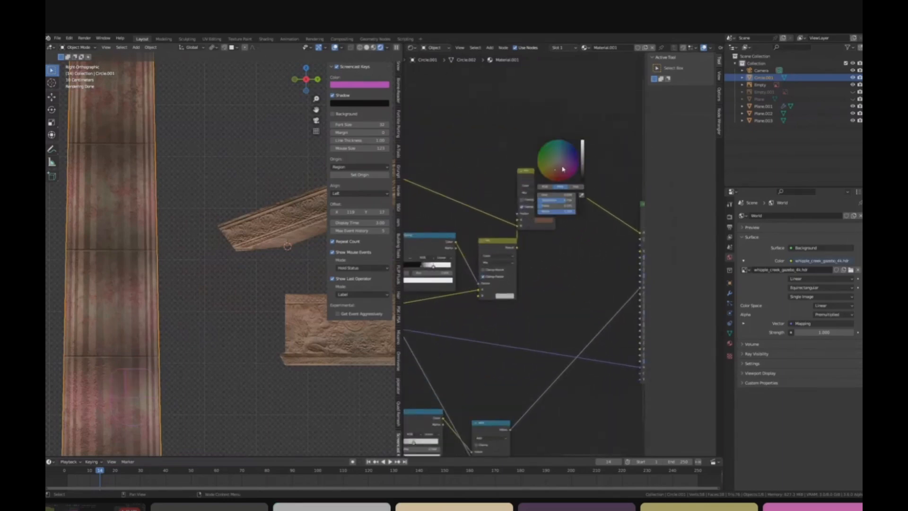
pyautogui.hotkey('ctrl', 'z')
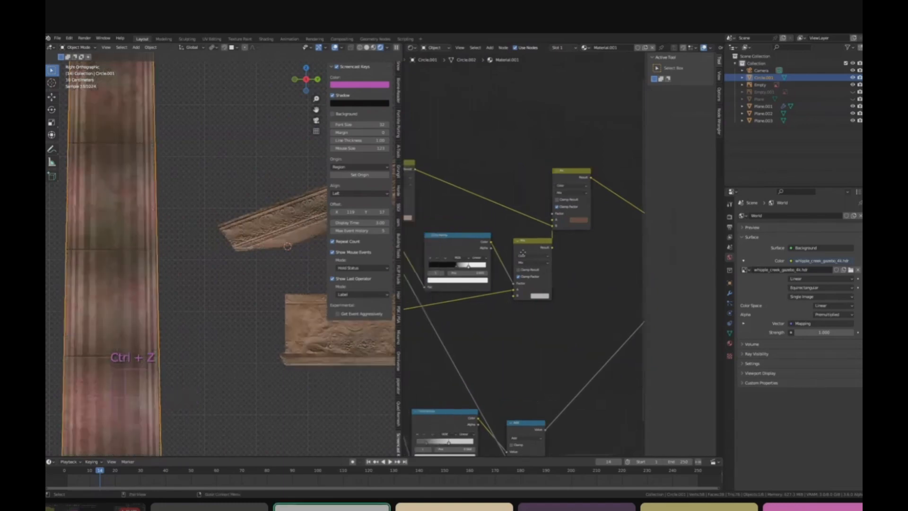
# Step: Undo the column selection and the preceding colour change to the pediment material's second Mix node
pyautogui.hotkey('ctrl', 'z')
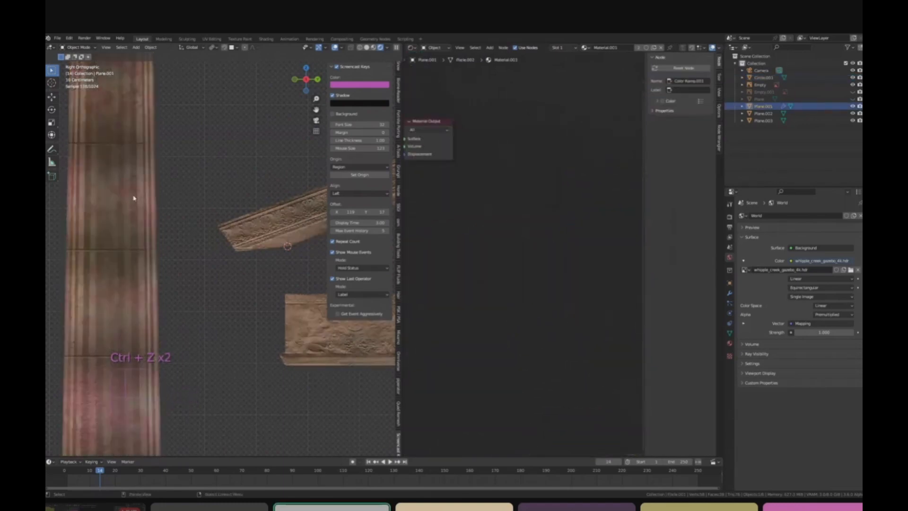
pyautogui.hotkey('ctrl', 'z')
pyautogui.hotkey('ctrl', 'z')
pyautogui.hotkey('ctrl', 'z')
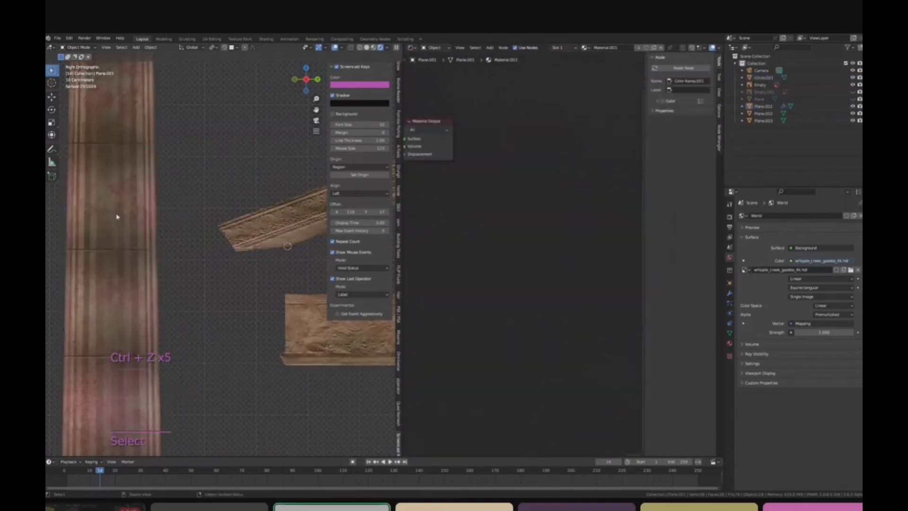
# Step: Shift the B colour of the Color blend node in the column's material from reddish orange to a yellower orange
pyautogui.click(116, 217)
pyautogui.scroll(4, 524, 212)
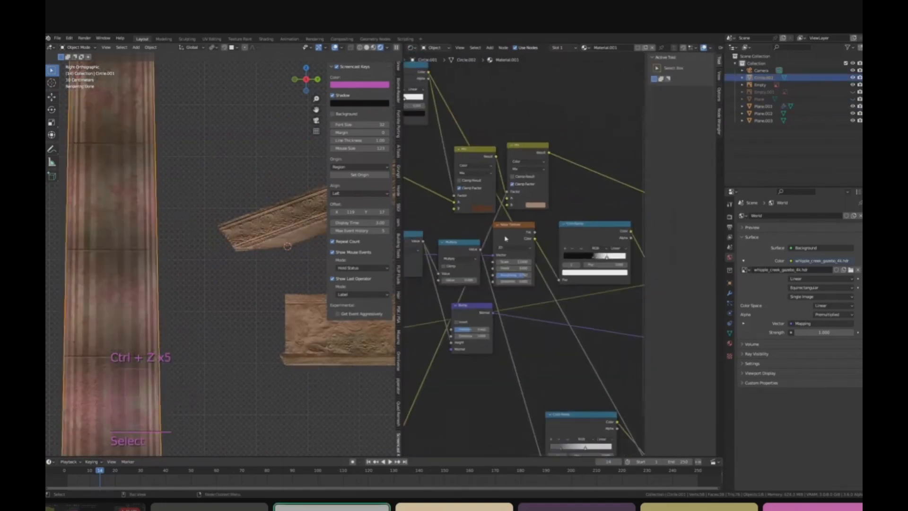
pyautogui.click(526, 213)
pyautogui.click(466, 216)
pyautogui.scroll(-8, 432, 277)
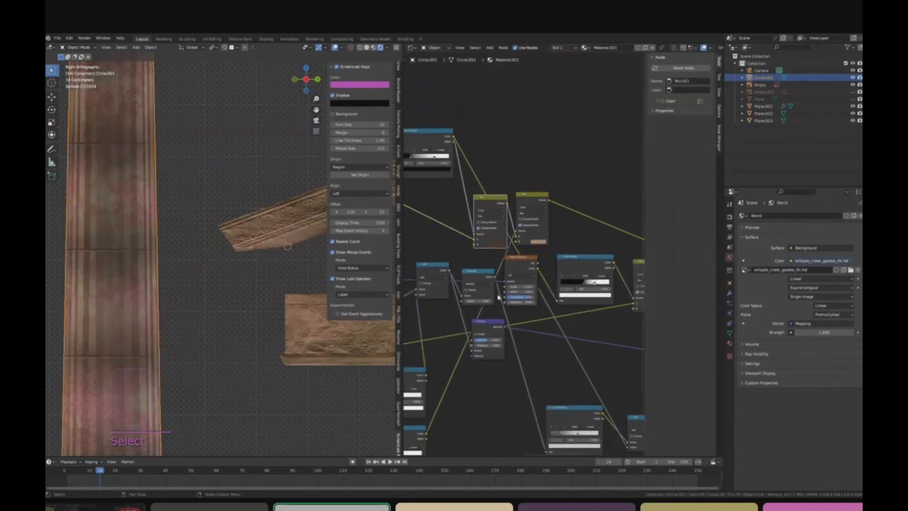
pyautogui.moveTo(432, 278); pyautogui.dragTo(565, 270, button='middle')
pyautogui.moveTo(520, 243); pyautogui.dragTo(411, 249, button='middle')
pyautogui.scroll(5, 530, 233)
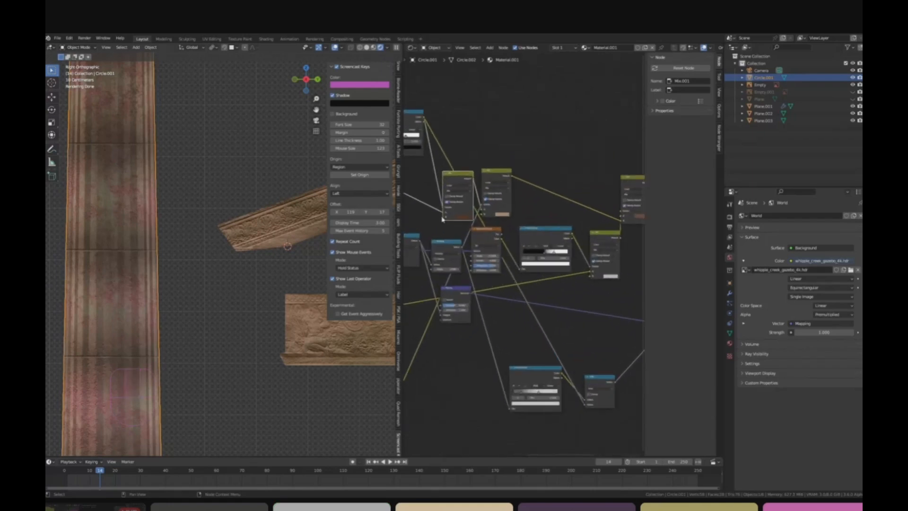
pyautogui.click(468, 218)
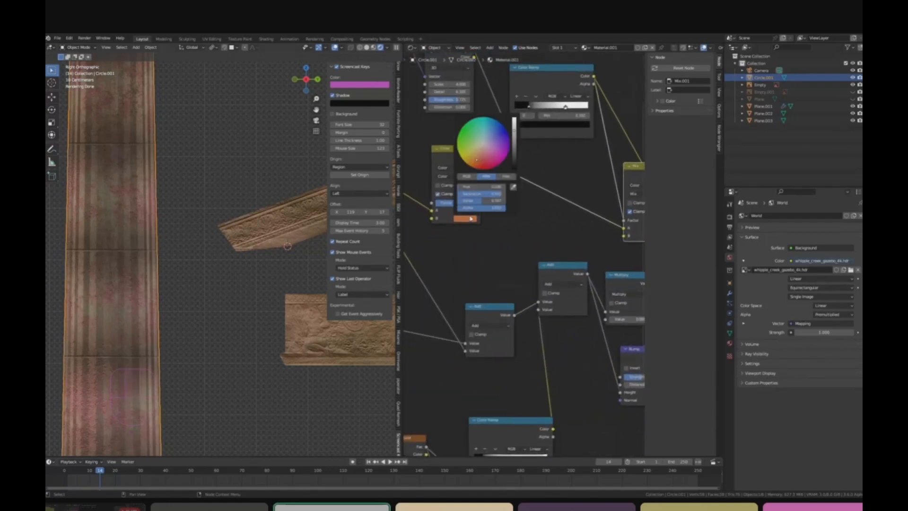
pyautogui.moveTo(476, 160); pyautogui.dragTo(469, 162)
pyautogui.scroll(-7, 215, 280)
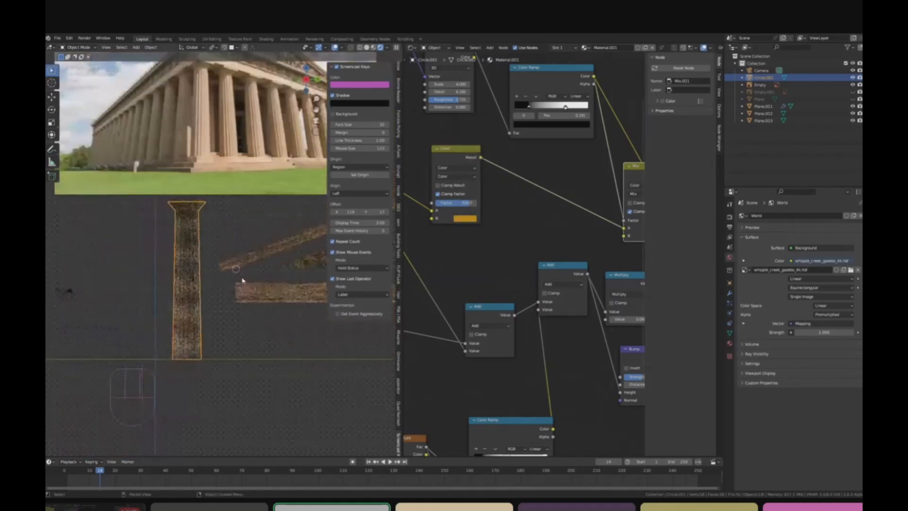
# Step: Compare the recoloured column and pediment pieces with the columns in the reference photo, both from afar and close up
pyautogui.keyDown('shift'); pyautogui.moveTo(169, 268); pyautogui.dragTo(77, 264, button='middle'); pyautogui.keyUp('shift')
pyautogui.click(248, 242)
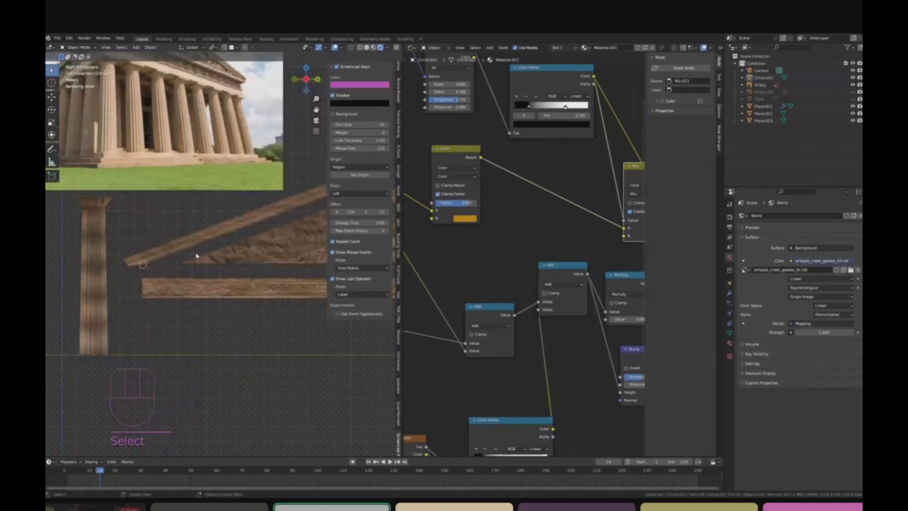
pyautogui.scroll(-2, 196, 256)
pyautogui.scroll(3, 118, 258)
pyautogui.keyDown('shift'); pyautogui.moveTo(151, 230); pyautogui.dragTo(239, 241, button='middle'); pyautogui.keyUp('shift')
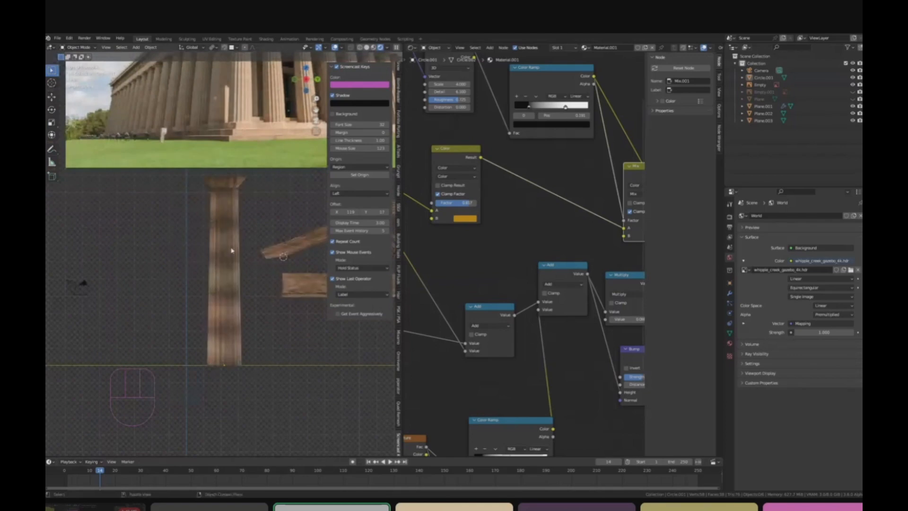
pyautogui.click(232, 251)
pyautogui.keyDown('shift'); pyautogui.moveTo(204, 121); pyautogui.dragTo(186, 216, button='middle'); pyautogui.keyUp('shift')
pyautogui.scroll(4, 248, 149)
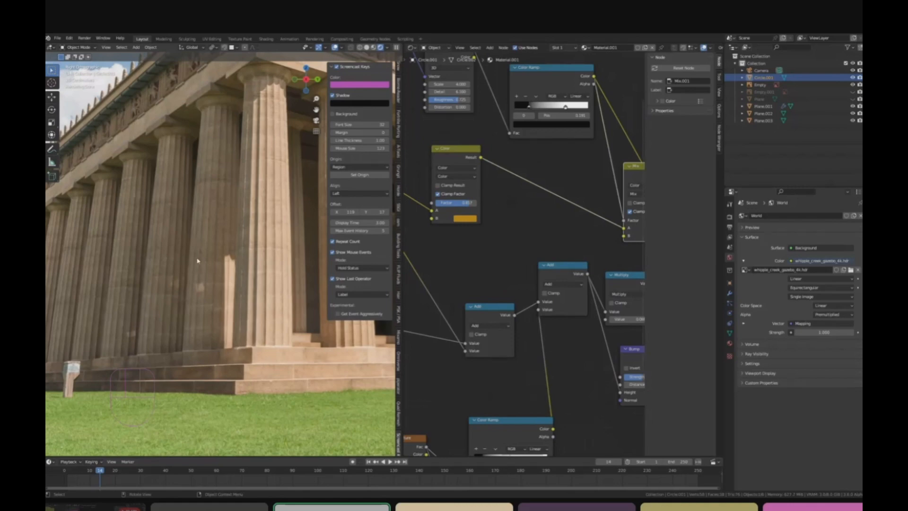
pyautogui.scroll(-4, 197, 260)
pyautogui.keyDown('shift'); pyautogui.moveTo(204, 293); pyautogui.dragTo(209, 222, button='middle'); pyautogui.keyUp('shift')
pyautogui.click(203, 306)
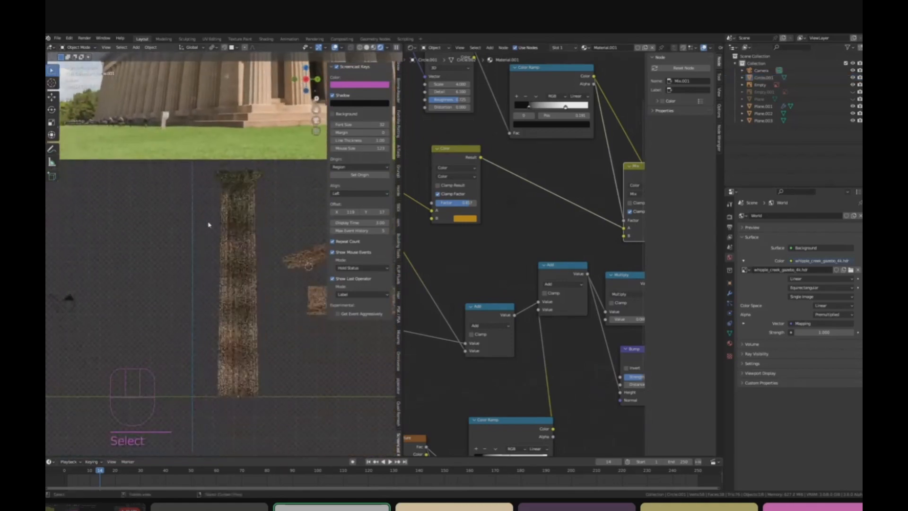
# Step: Select the column and bring up its modifier settings with the list of available modifiers
pyautogui.click(244, 230)
pyautogui.click(730, 293)
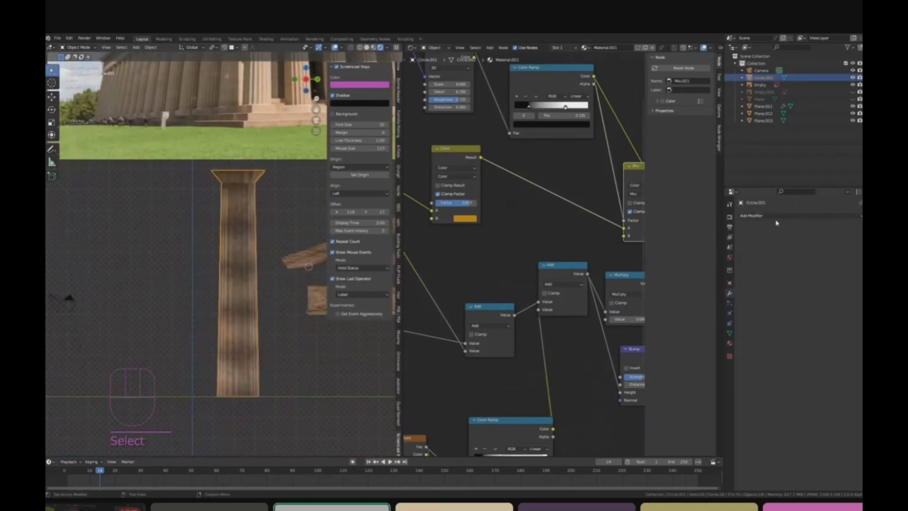
pyautogui.click(776, 218)
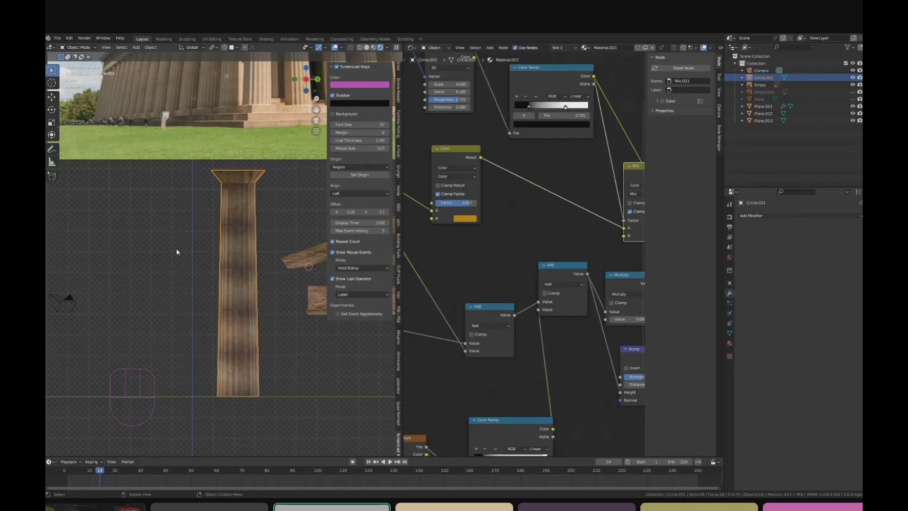
pyautogui.keyDown('shift'); pyautogui.moveTo(165, 179); pyautogui.dragTo(180, 201, button='middle'); pyautogui.keyUp('shift')
pyautogui.scroll(-2, 180, 201)
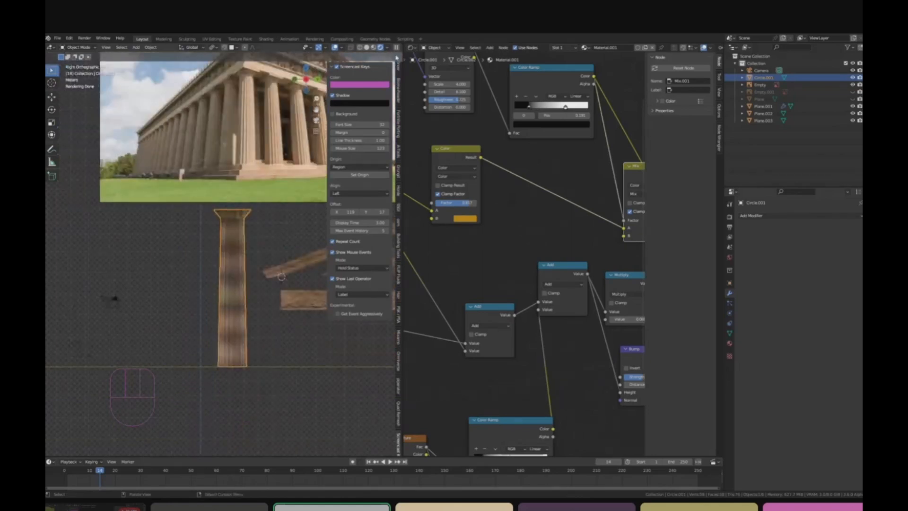
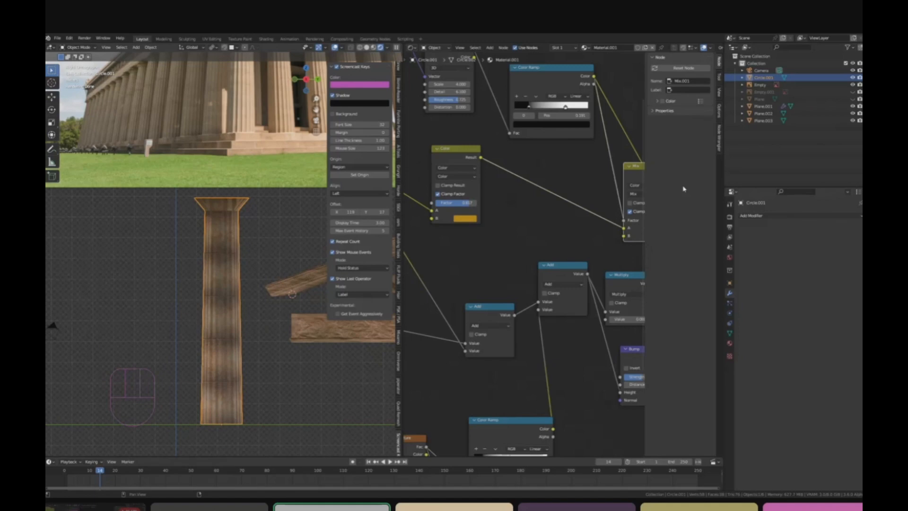
pyautogui.scroll(-4, 235, 261)
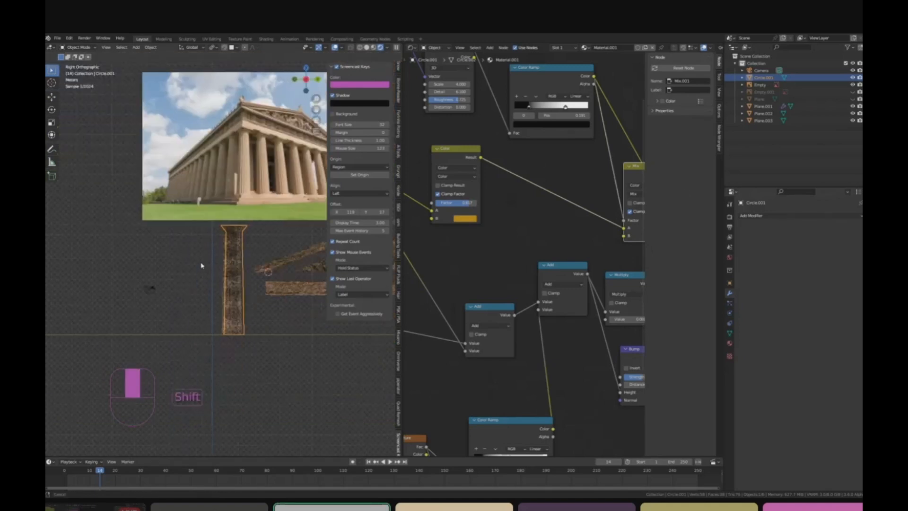
pyautogui.scroll(1, 235, 261)
pyautogui.scroll(2, 232, 263)
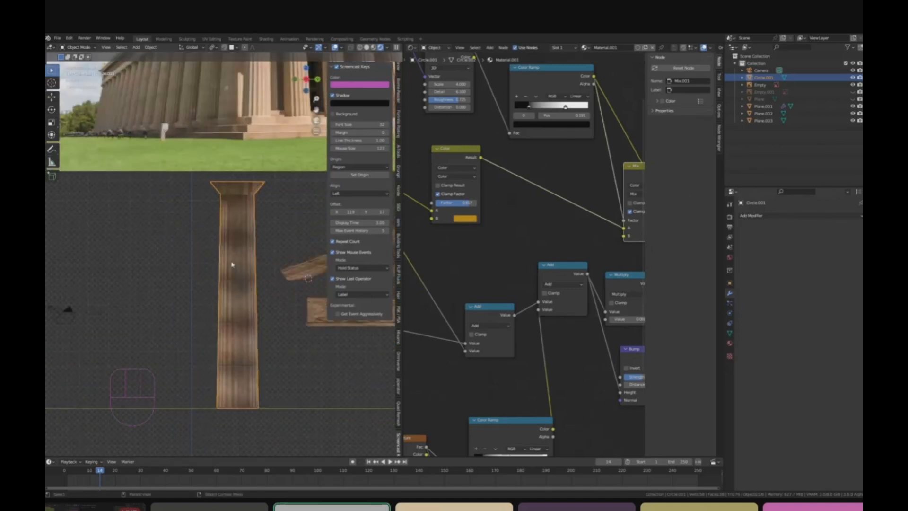
pyautogui.scroll(-2, 227, 260)
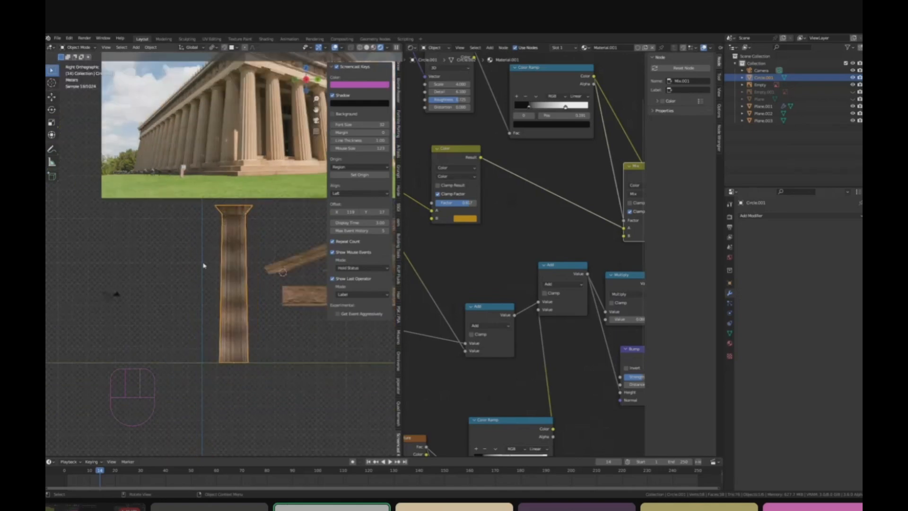
# Step: Add a cube and move it into the empty space beside the column, above the ground line
pyautogui.keyDown('shift'); pyautogui.moveTo(196, 256); pyautogui.dragTo(272, 236, button='middle'); pyautogui.keyUp('shift')
pyautogui.hotkey('shift', 'a')
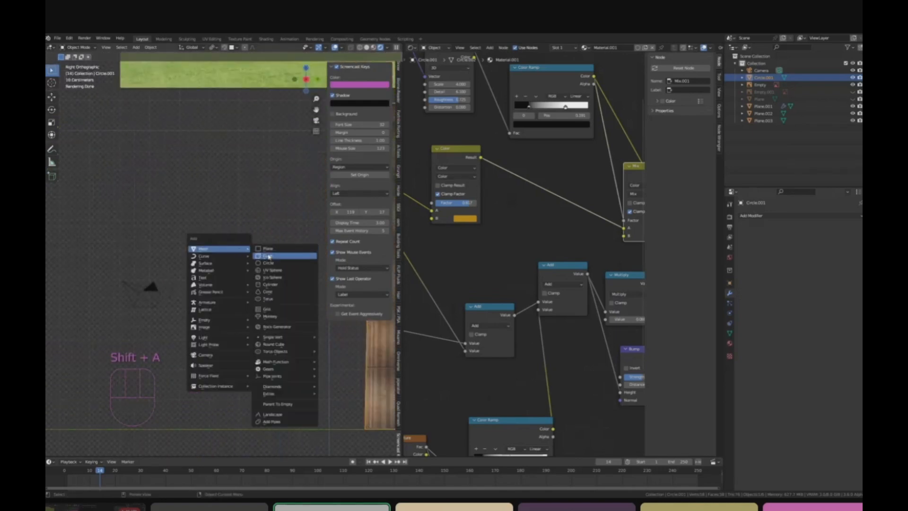
pyautogui.click(274, 258)
pyautogui.press('g')
pyautogui.click(262, 346)
pyautogui.scroll(4, 251, 362)
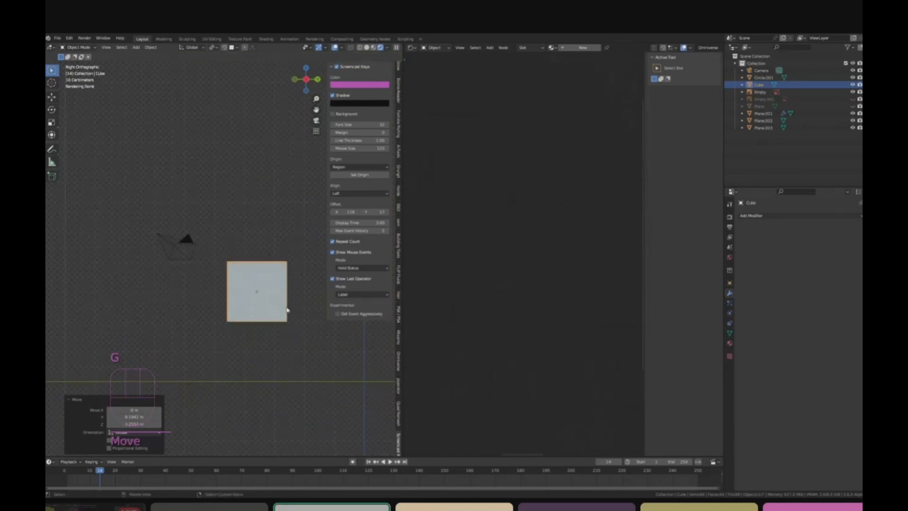
# Step: Add an Array modifier to the cube with a count of 3 and relative offset factors of 0 in X and -1.36 in Y
pyautogui.click(766, 222)
pyautogui.click(747, 237)
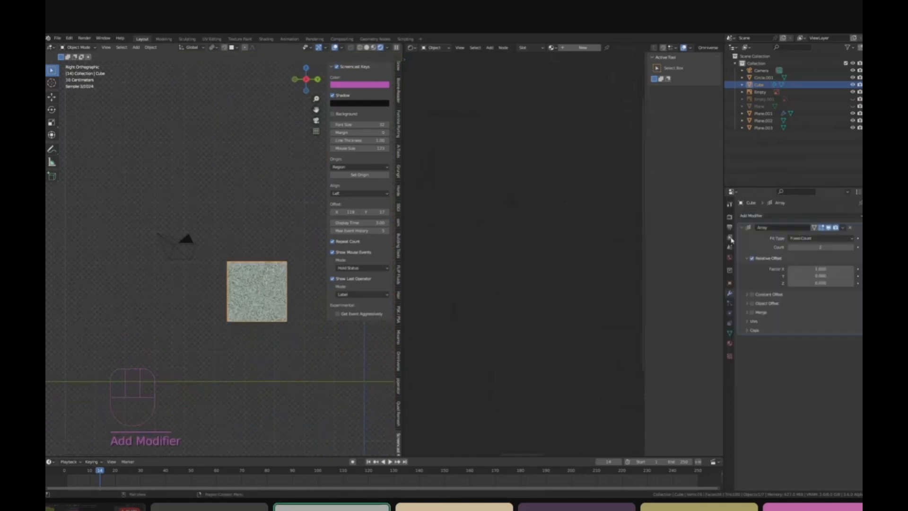
pyautogui.click(851, 247)
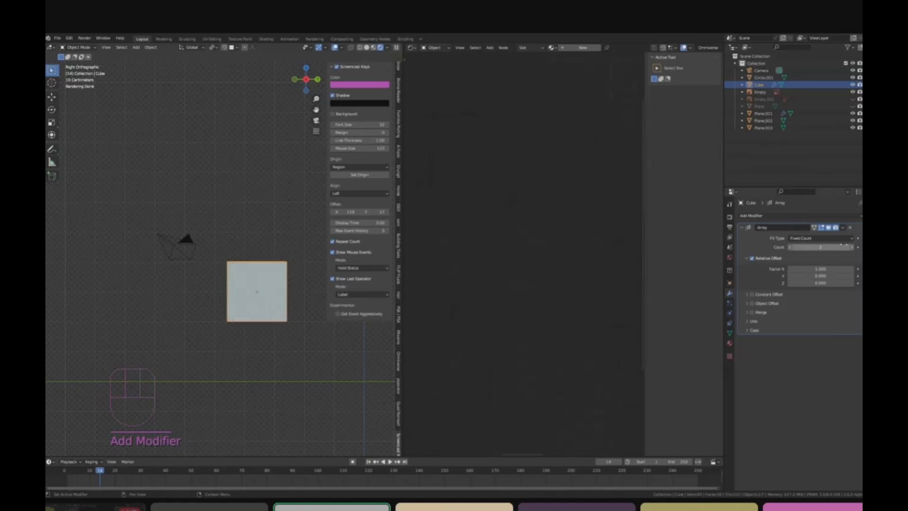
pyautogui.keyDown('shift'); pyautogui.moveTo(820, 276); pyautogui.dragTo(838, 264); pyautogui.keyUp('shift')
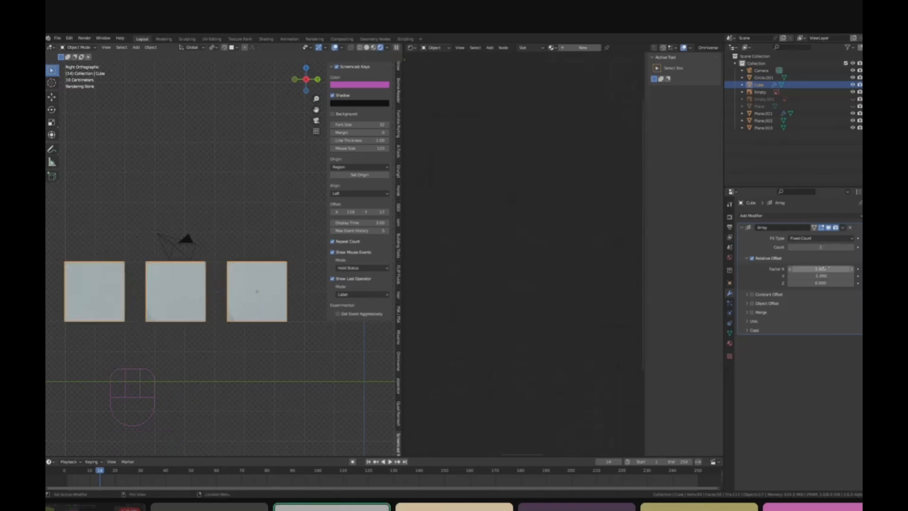
pyautogui.click(828, 268)
pyautogui.write('0')
pyautogui.press('Return')
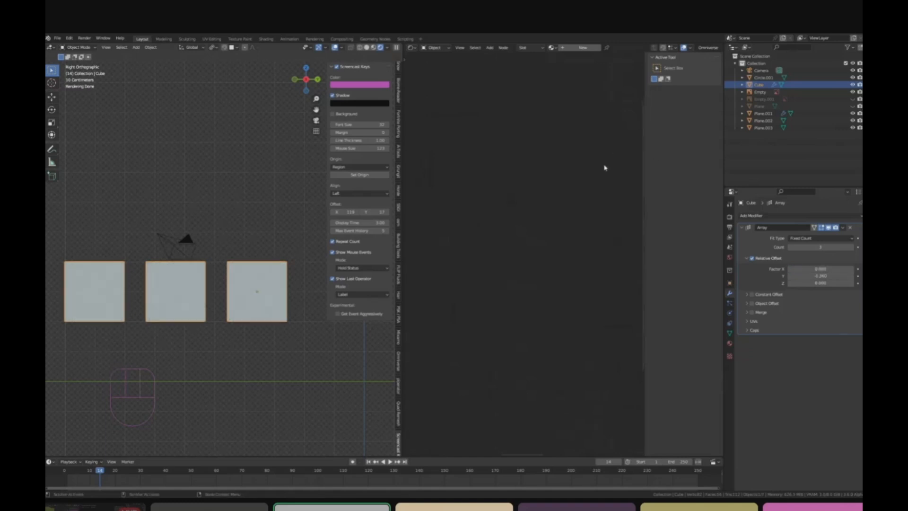
pyautogui.keyDown('shift'); pyautogui.moveTo(231, 245); pyautogui.dragTo(246, 241, button='middle'); pyautogui.keyUp('shift')
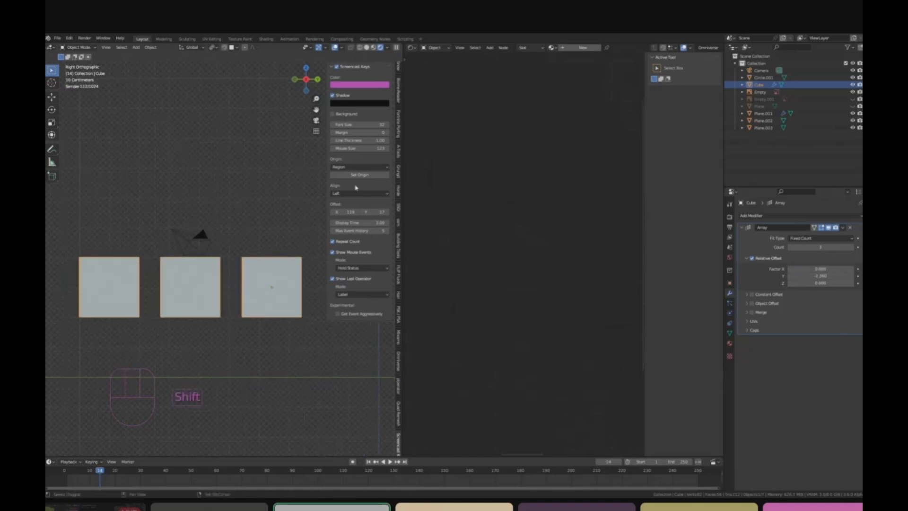
# Step: Create a new material for the cubes and drive its Base Color with the Fac output of a Noise Texture
pyautogui.click(582, 47)
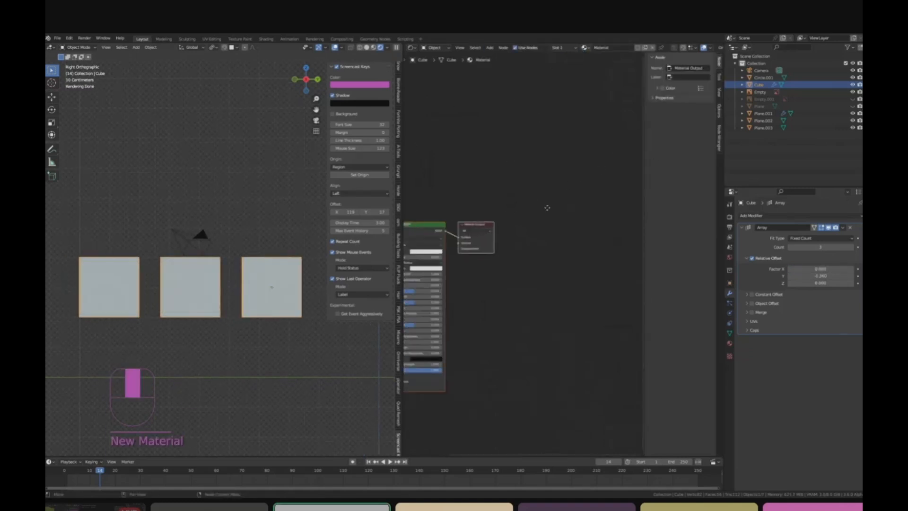
pyautogui.hotkey('shift', 'a')
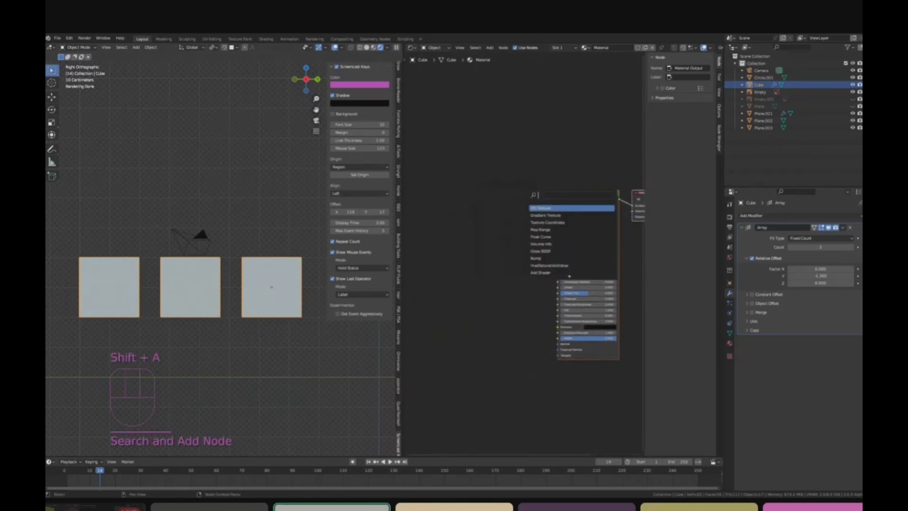
pyautogui.write('noise te')
pyautogui.press('Return')
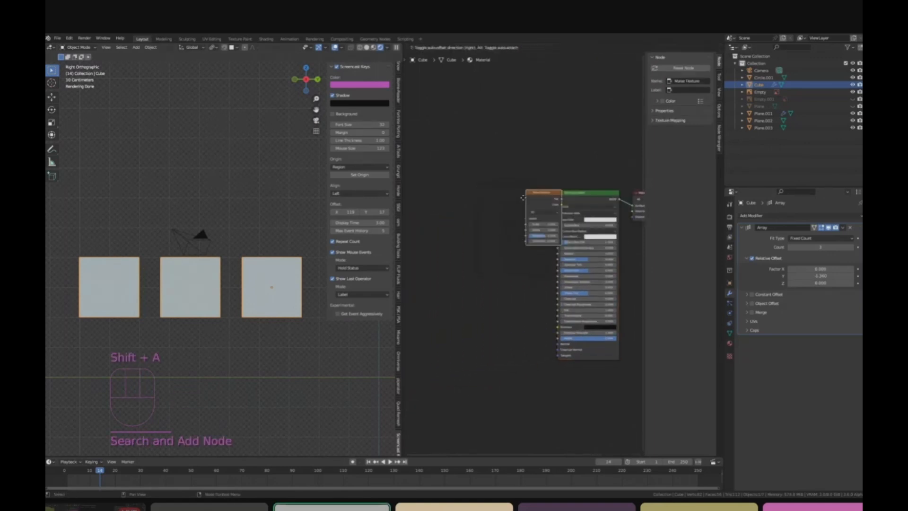
pyautogui.click(477, 203)
pyautogui.moveTo(515, 206); pyautogui.dragTo(558, 220)
pyautogui.scroll(5, 533, 224)
pyautogui.scroll(4, 507, 208)
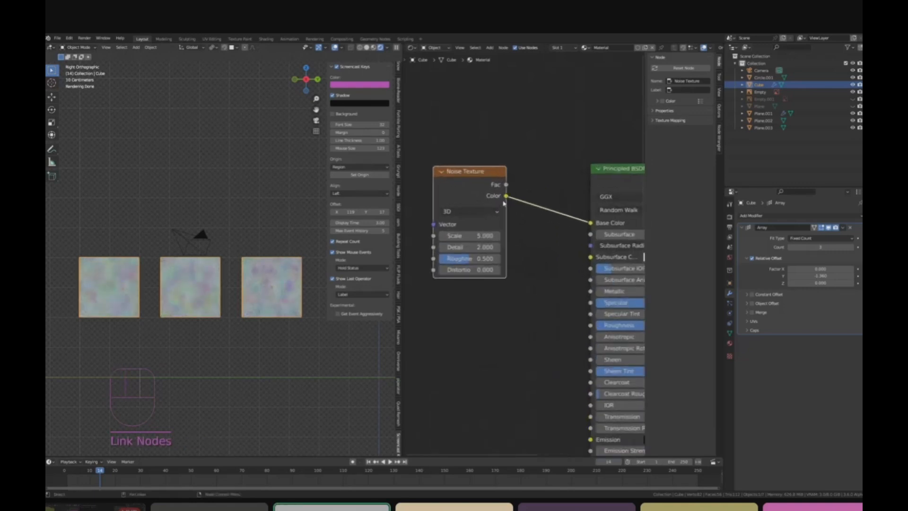
pyautogui.click(509, 190)
pyautogui.moveTo(506, 185); pyautogui.dragTo(590, 222)
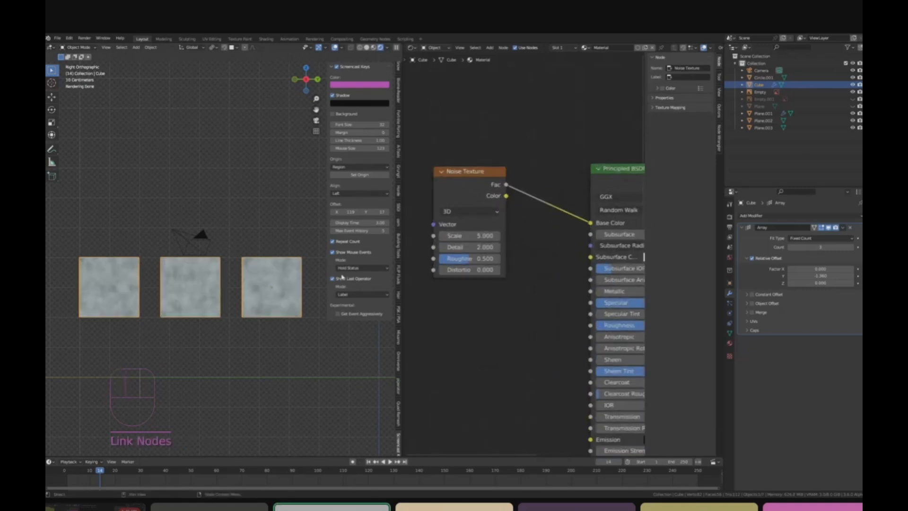
# Step: Insert a Color Ramp between the noise and Base Color, moving the black stop to 0.491 and the white stop close beside it
pyautogui.scroll(2, 174, 294)
pyautogui.hotkey('shift', 'a')
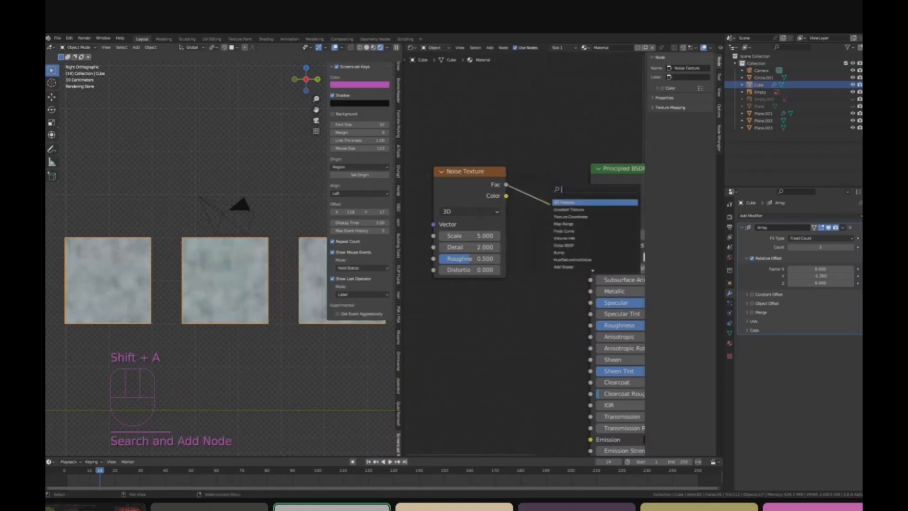
pyautogui.write('color')
pyautogui.press('Return')
pyautogui.click(559, 243)
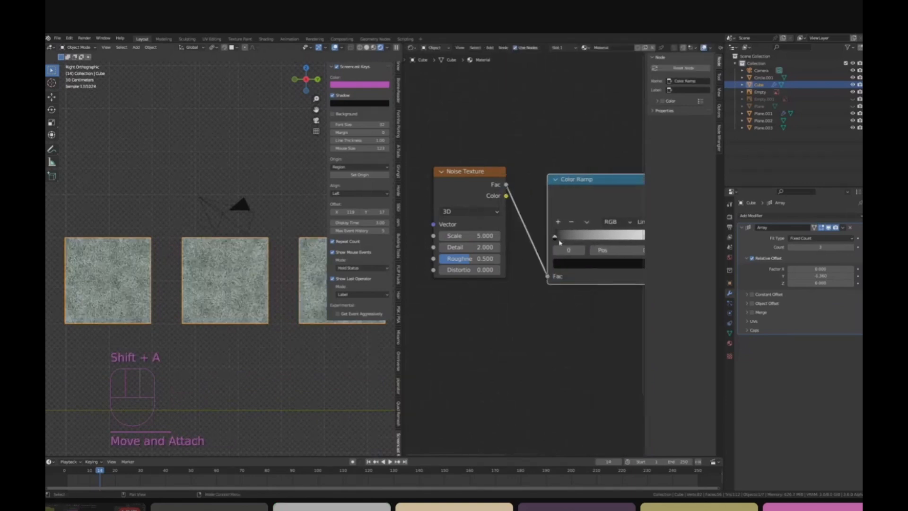
pyautogui.moveTo(559, 241); pyautogui.dragTo(596, 240)
pyautogui.moveTo(596, 240); pyautogui.dragTo(512, 237, button='middle')
pyautogui.moveTo(573, 236); pyautogui.dragTo(533, 236)
pyautogui.moveTo(508, 235); pyautogui.dragTo(524, 235)
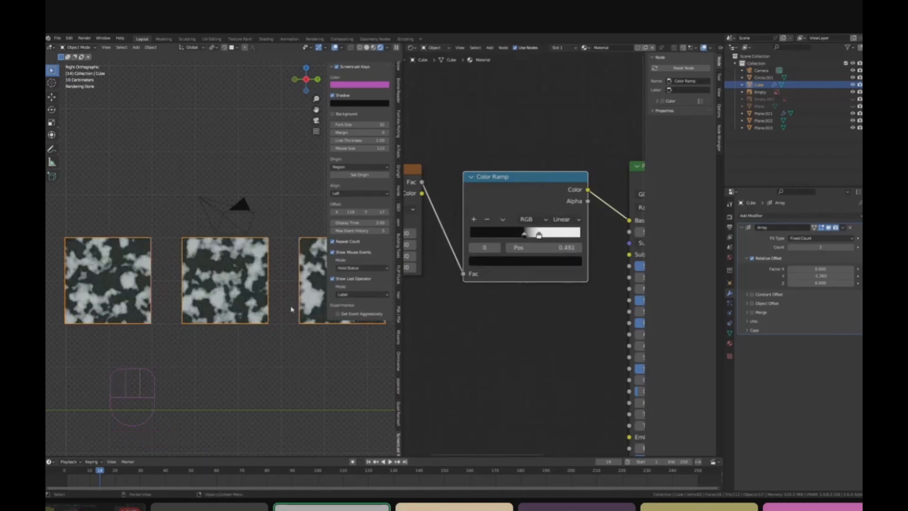
# Step: Add Texture Coordinate and Mapping nodes to the cubes' Noise Texture and feed the mapping from the UV output
pyautogui.moveTo(450, 260); pyautogui.dragTo(574, 244, button='middle')
pyautogui.moveTo(493, 201)
pyautogui.mouseDown(button='middle')
pyautogui.moveTo(543, 195)
pyautogui.moveTo(563, 170)
pyautogui.mouseUp(button='middle')
pyautogui.scroll(-2, 549, 164)
pyautogui.click(545, 159)
pyautogui.hotkey('ctrl', 't')
pyautogui.scroll(2, 502, 194)
pyautogui.moveTo(490, 193); pyautogui.dragTo(511, 200)
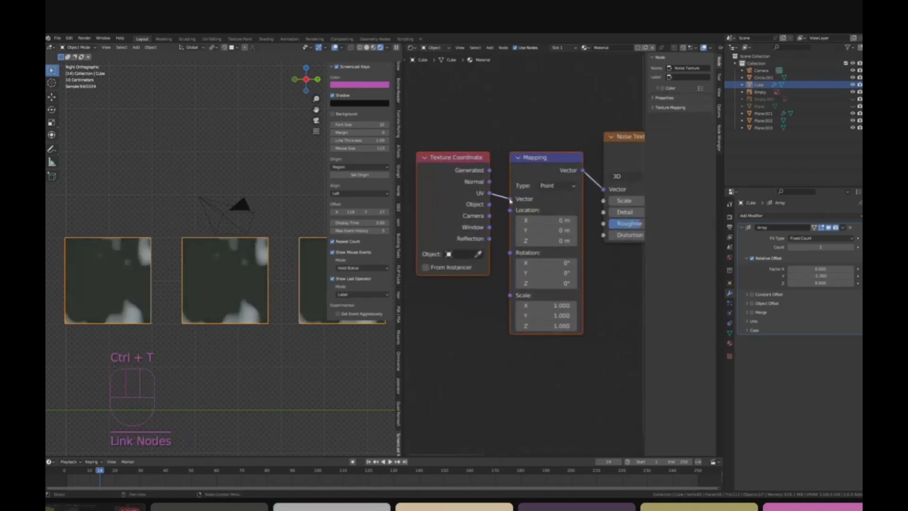
pyautogui.scroll(-3, 255, 256)
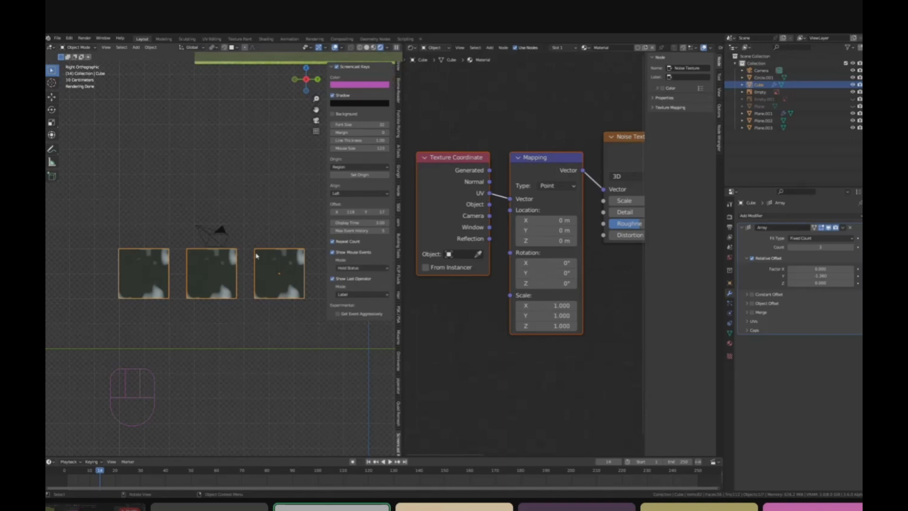
pyautogui.scroll(1, 294, 284)
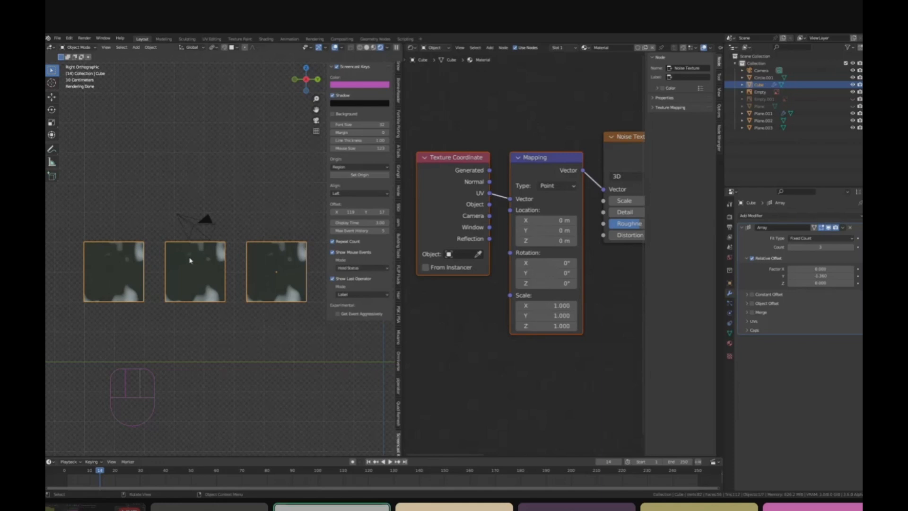
pyautogui.scroll(1, 189, 260)
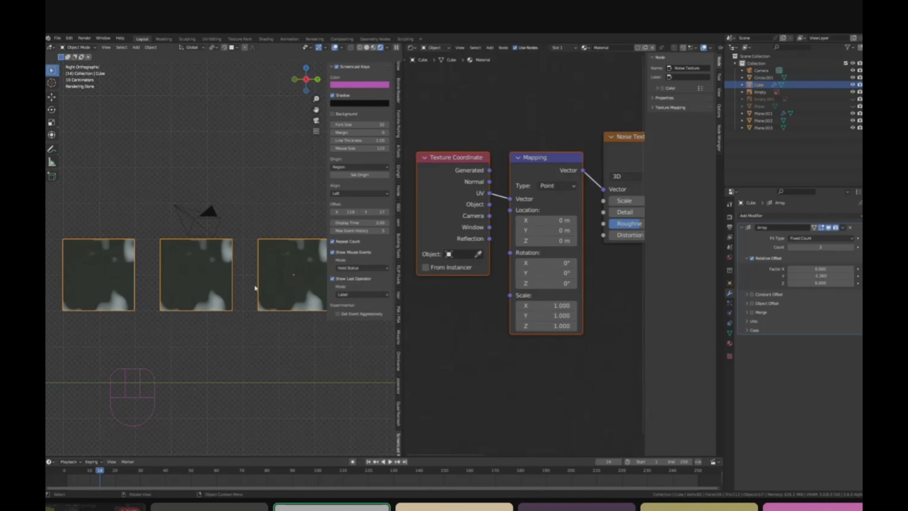
# Step: Try raising the Array count on the cubes far above 3 to show the repeating pattern, and undo it
pyautogui.scroll(-5, 255, 284)
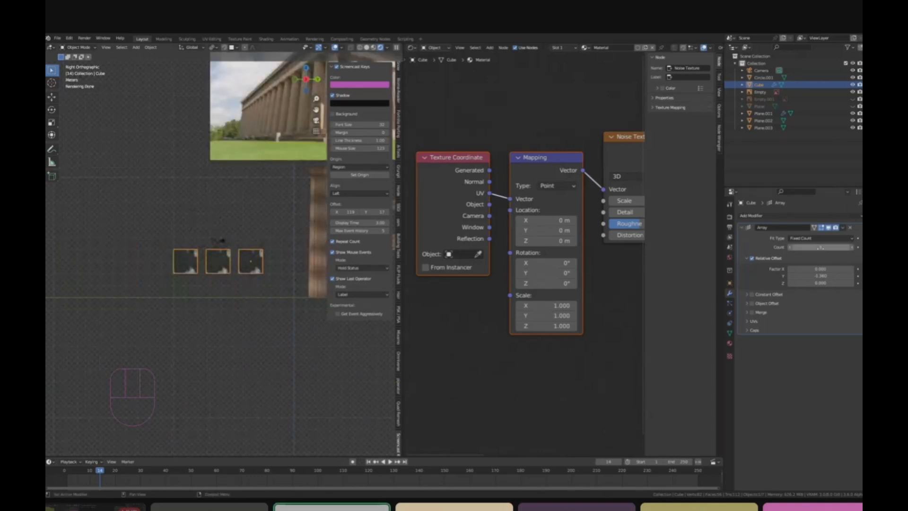
pyautogui.moveTo(820, 247); pyautogui.dragTo(851, 247)
pyautogui.keyDown('shift'); pyautogui.moveTo(177, 256); pyautogui.dragTo(251, 263, button='middle'); pyautogui.keyUp('shift')
pyautogui.scroll(-1, 251, 263)
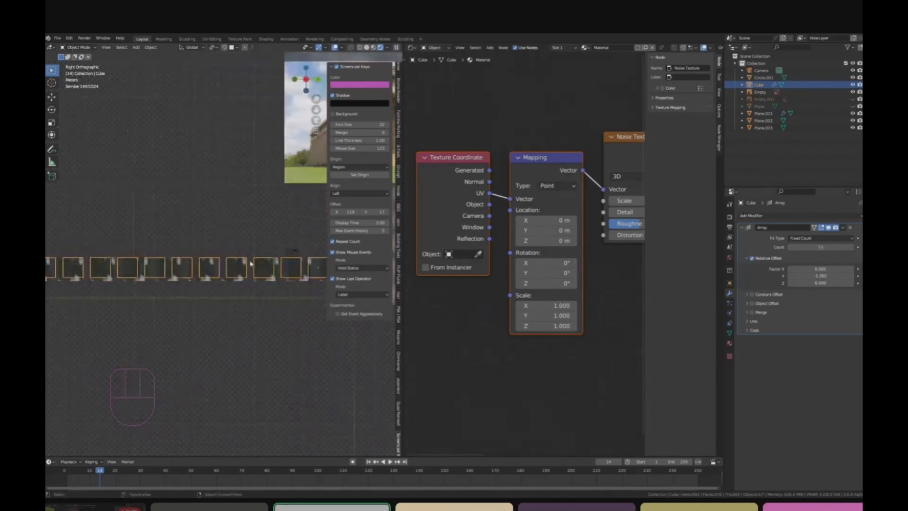
pyautogui.scroll(-3, 250, 264)
pyautogui.hotkey('ctrl', 'z')
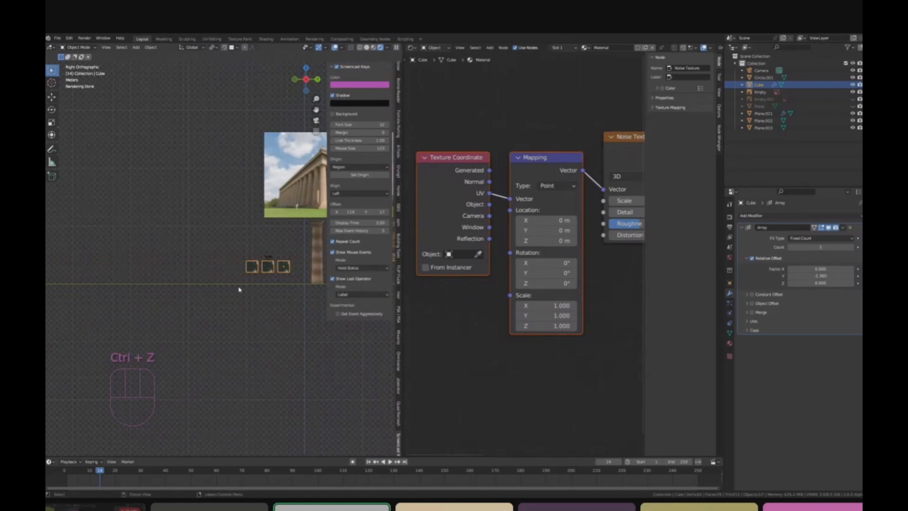
pyautogui.scroll(5, 240, 255)
pyautogui.scroll(2, 226, 261)
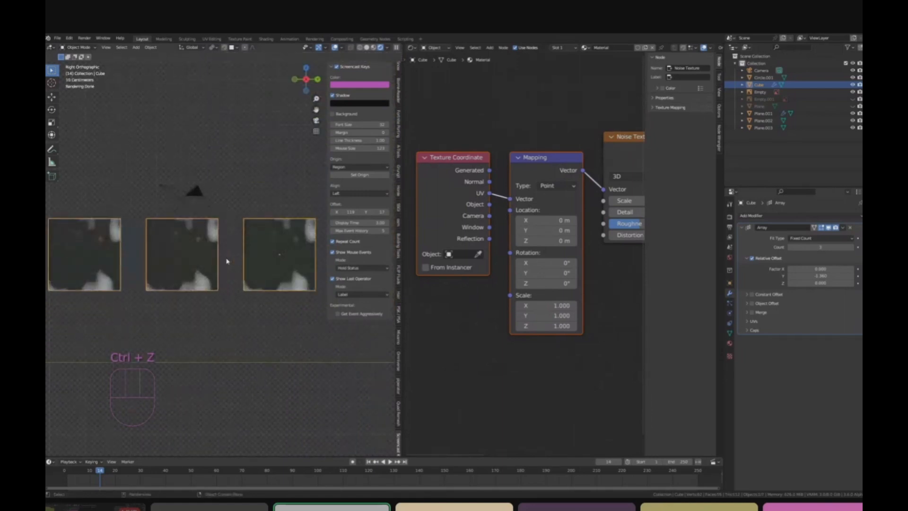
# Step: Feed the cubes' Mapping node from the Object output and set the Noise Texture scale to 0.800
pyautogui.keyDown('shift'); pyautogui.moveTo(197, 262); pyautogui.dragTo(199, 259, button='middle'); pyautogui.keyUp('shift')
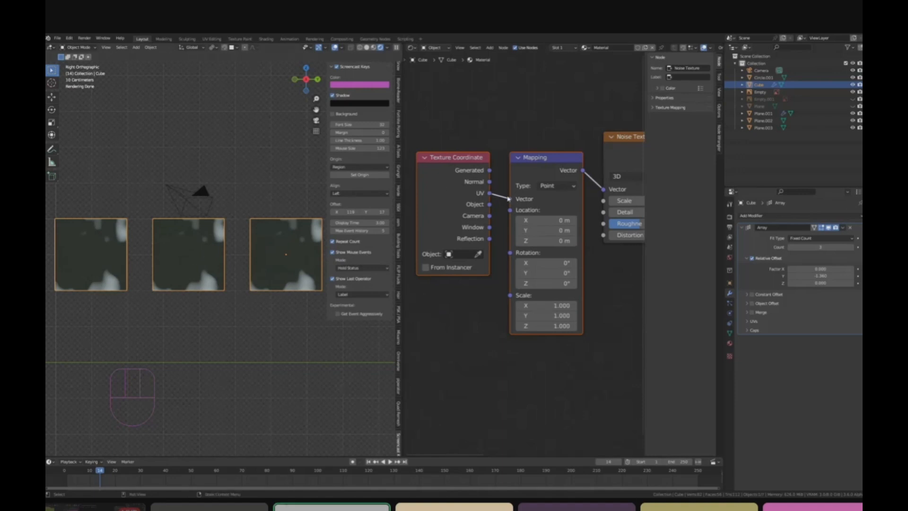
pyautogui.moveTo(490, 205); pyautogui.dragTo(509, 199)
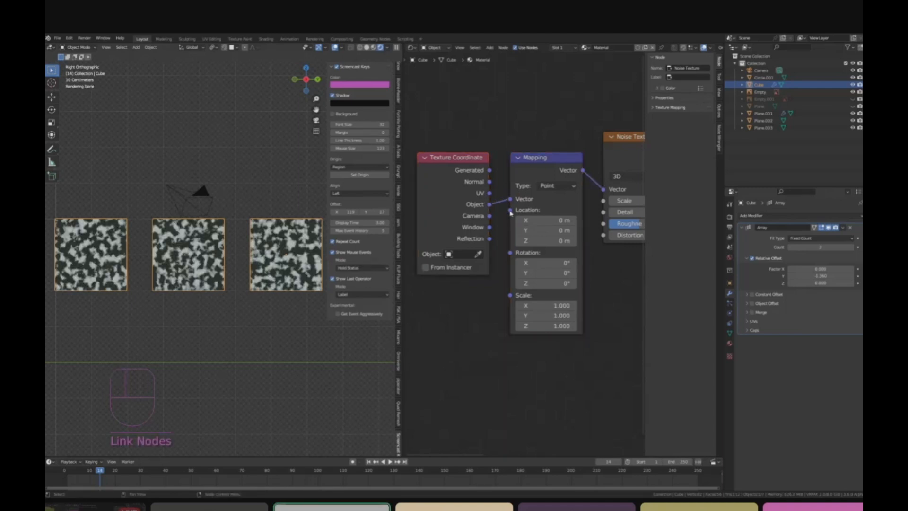
pyautogui.moveTo(596, 223); pyautogui.dragTo(510, 230, button='middle')
pyautogui.moveTo(564, 209); pyautogui.dragTo(520, 208)
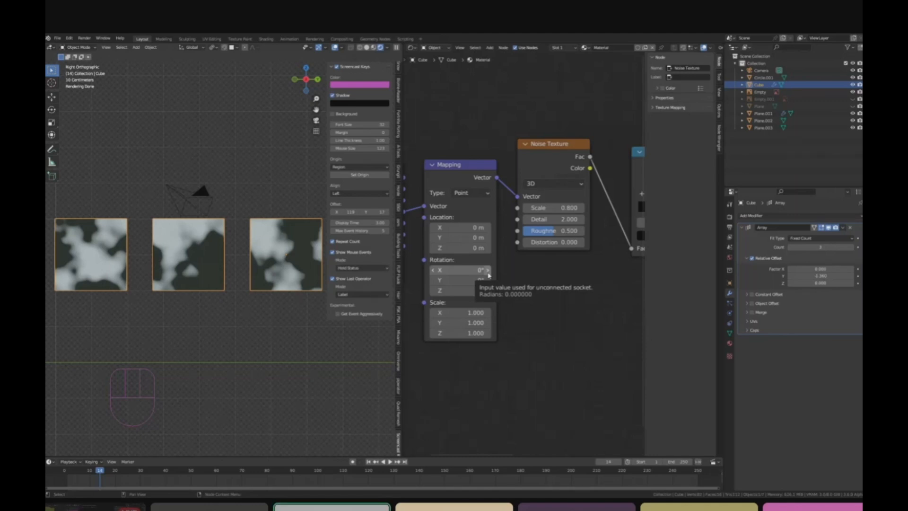
# Step: Reconnect the UV output to the Mapping vector, expand the Array modifier's UV settings, and set the noise scale to 7.900
pyautogui.moveTo(405, 215); pyautogui.dragTo(482, 211, button='middle')
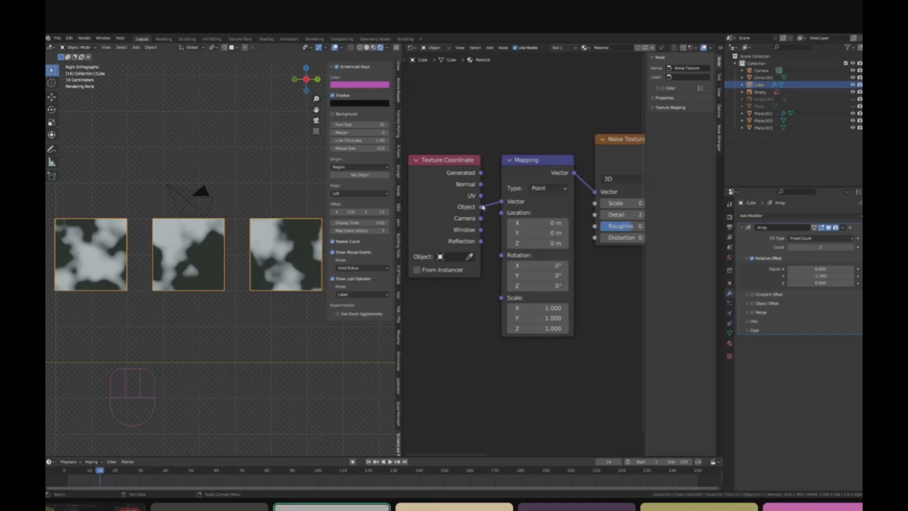
pyautogui.keyDown('ctrl'); pyautogui.hscroll(-2, 475, 168); pyautogui.keyUp('ctrl')
pyautogui.moveTo(517, 194); pyautogui.dragTo(538, 200)
pyautogui.scroll(-2, 534, 231)
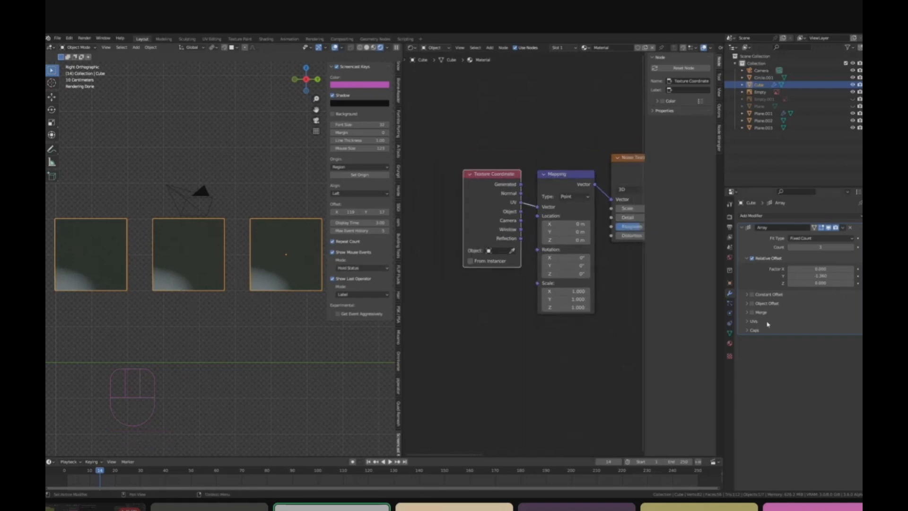
pyautogui.click(750, 323)
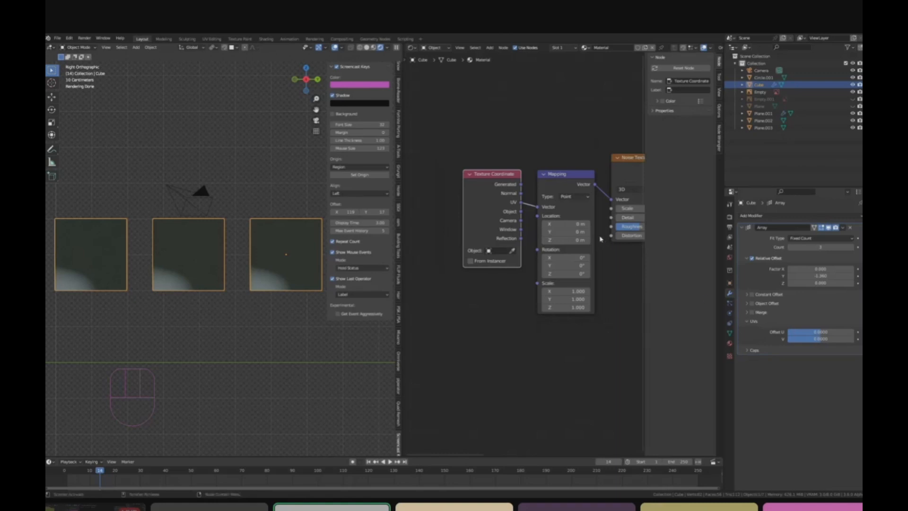
pyautogui.moveTo(582, 240); pyautogui.dragTo(507, 240, button='middle')
pyautogui.moveTo(571, 209); pyautogui.dragTo(606, 209)
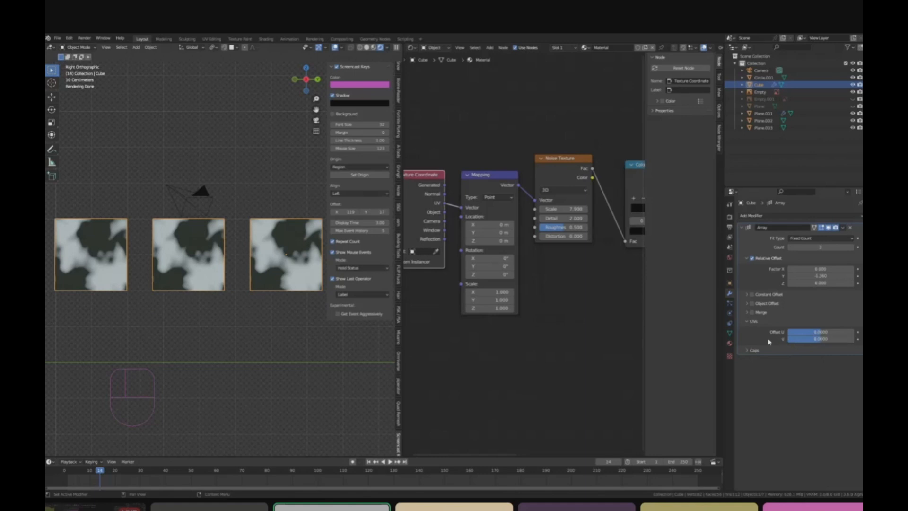
# Step: Set the Array modifier's UV offsets to about 0.6 in V and 0.52 in U so each cube's noise differs
pyautogui.moveTo(827, 341)
pyautogui.mouseDown()
pyautogui.moveTo(884, 342)
pyautogui.moveTo(828, 339)
pyautogui.mouseUp()
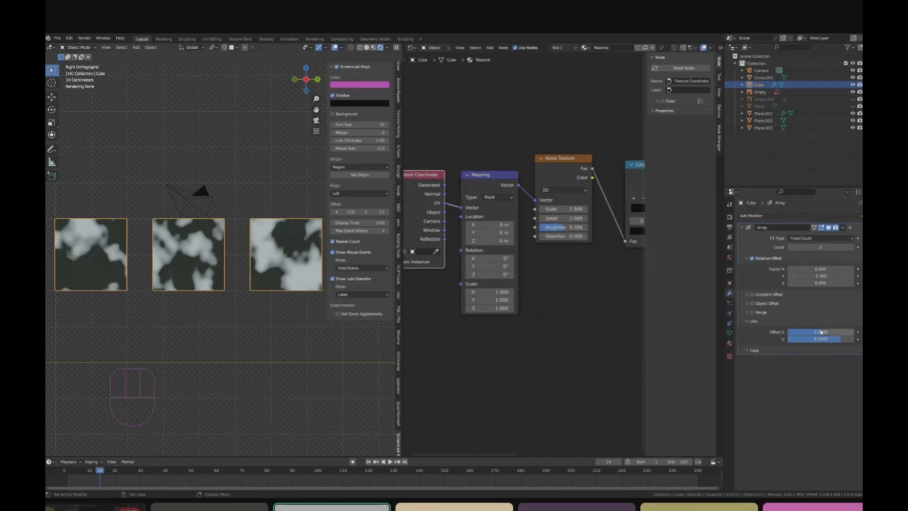
pyautogui.moveTo(820, 332); pyautogui.dragTo(841, 332)
pyautogui.moveTo(821, 332); pyautogui.dragTo(835, 331)
pyautogui.scroll(-5, 284, 297)
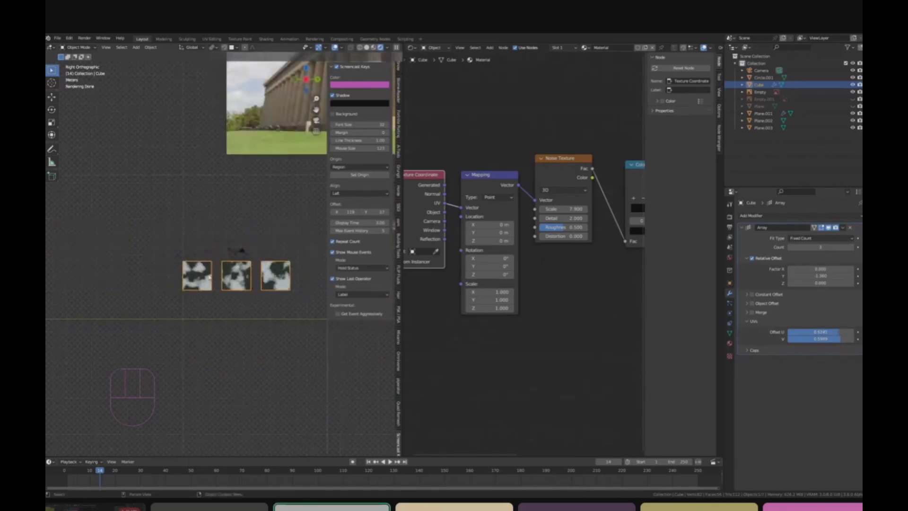
pyautogui.scroll(2, 223, 281)
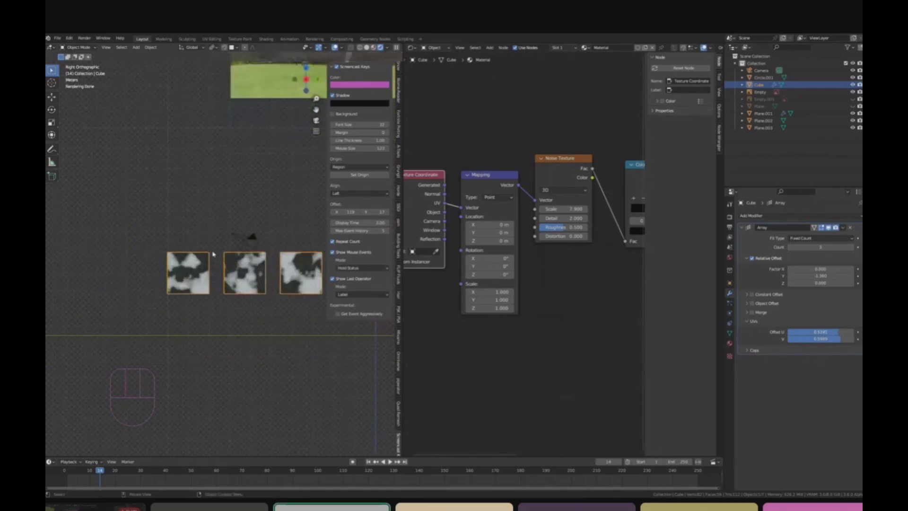
pyautogui.scroll(2, 459, 217)
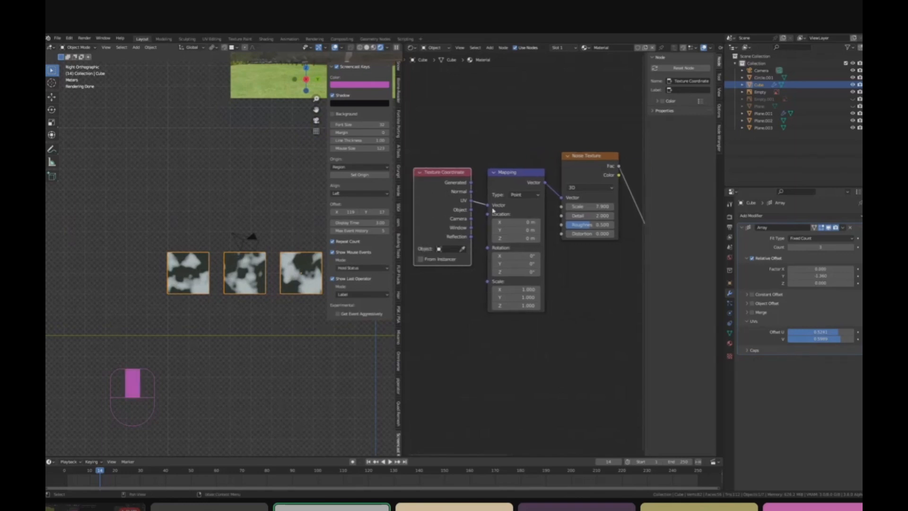
# Step: Examine how the UV-mapped noise pattern runs across the top and side faces of the arrayed cubes
pyautogui.moveTo(199, 303); pyautogui.dragTo(221, 239, button='middle')
pyautogui.scroll(3, 216, 308)
pyautogui.scroll(3, 219, 246)
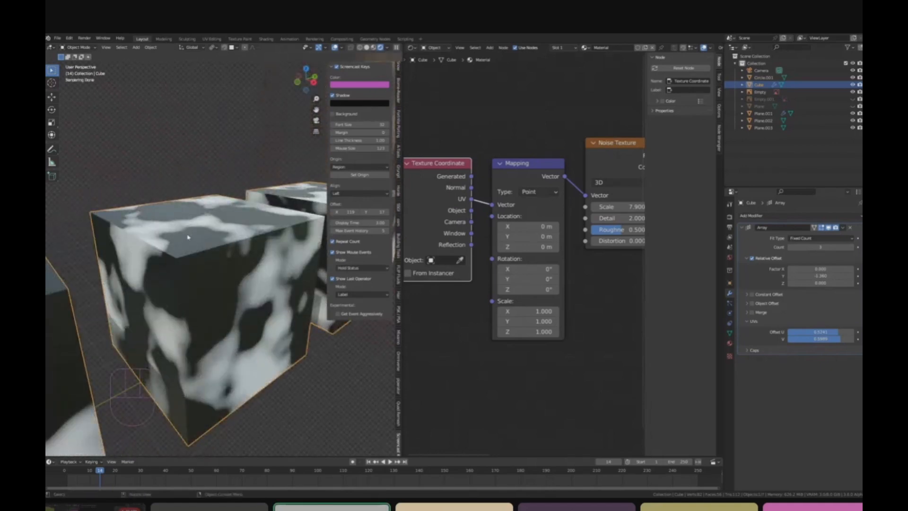
pyautogui.moveTo(140, 227); pyautogui.dragTo(232, 240, button='middle')
pyautogui.scroll(2, 217, 245)
pyautogui.scroll(4, 233, 239)
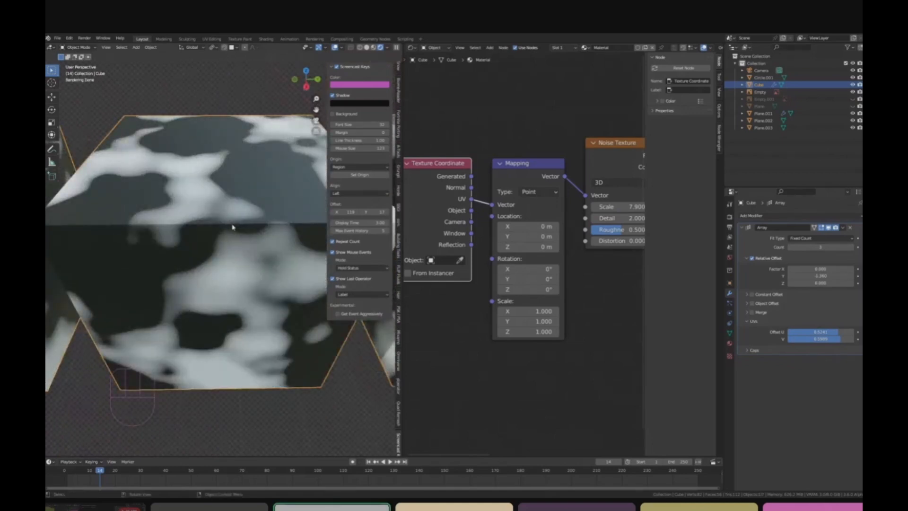
pyautogui.press('KP_0')
pyautogui.moveTo(186, 214); pyautogui.dragTo(194, 217, button='middle')
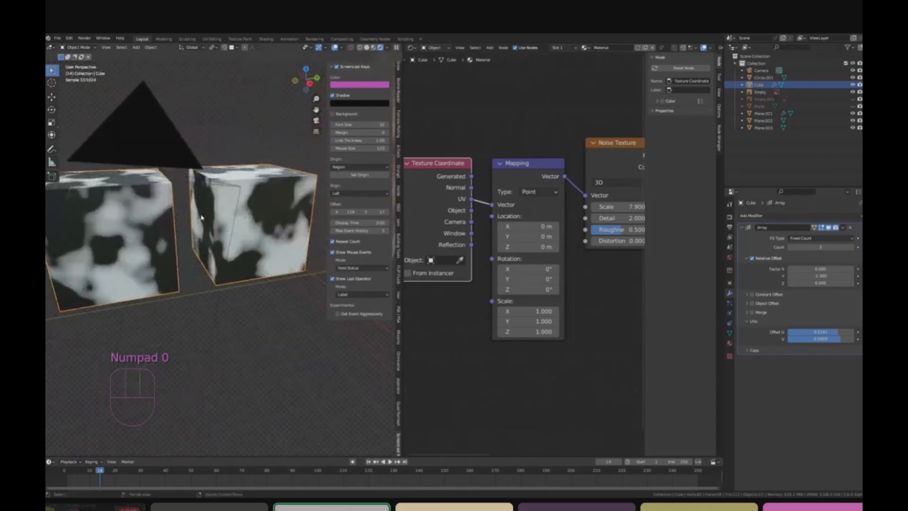
# Step: Delete the arrayed test cubes
pyautogui.press('KP_1')
pyautogui.press('KP_3')
pyautogui.scroll(-6, 208, 227)
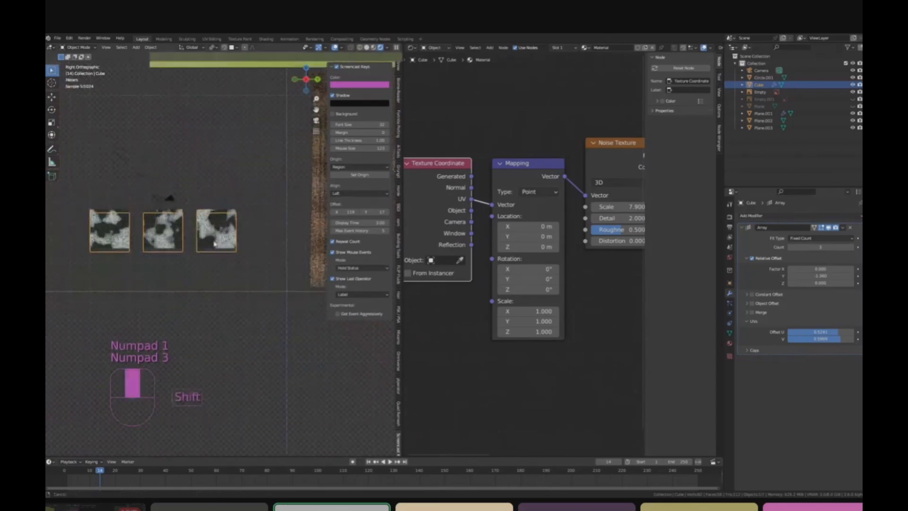
pyautogui.scroll(2, 232, 256)
pyautogui.click(212, 245)
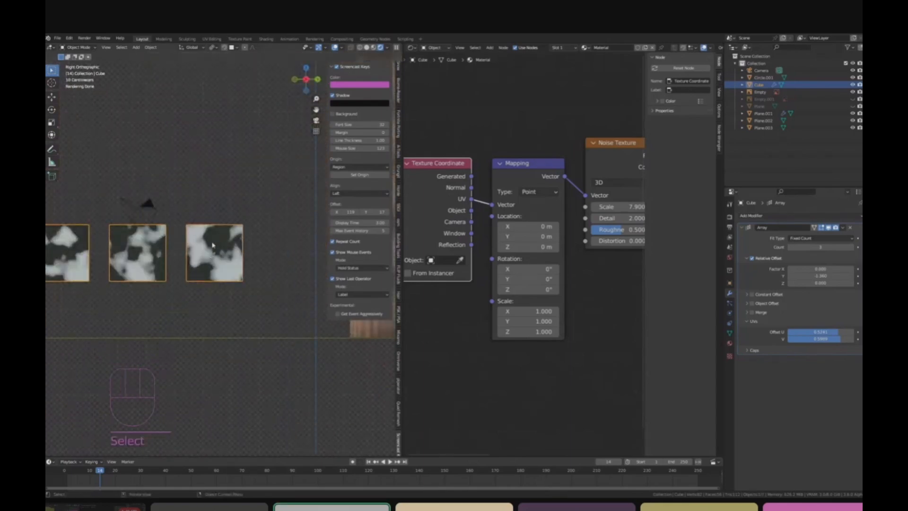
pyautogui.press('Delete')
# Step: Add an Array modifier to the fluted column and set its relative offset Y factor to -1
pyautogui.scroll(-6, 251, 215)
pyautogui.scroll(8, 293, 208)
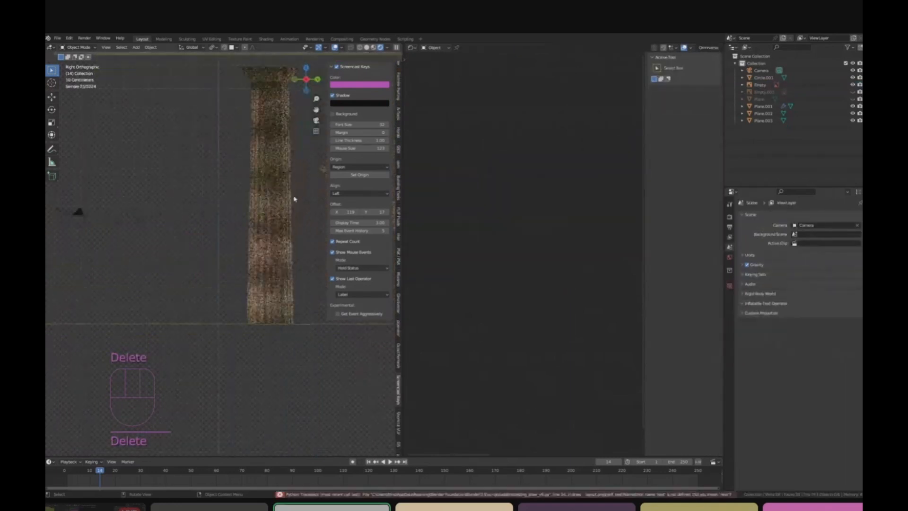
pyautogui.click(256, 210)
pyautogui.scroll(-6, 253, 228)
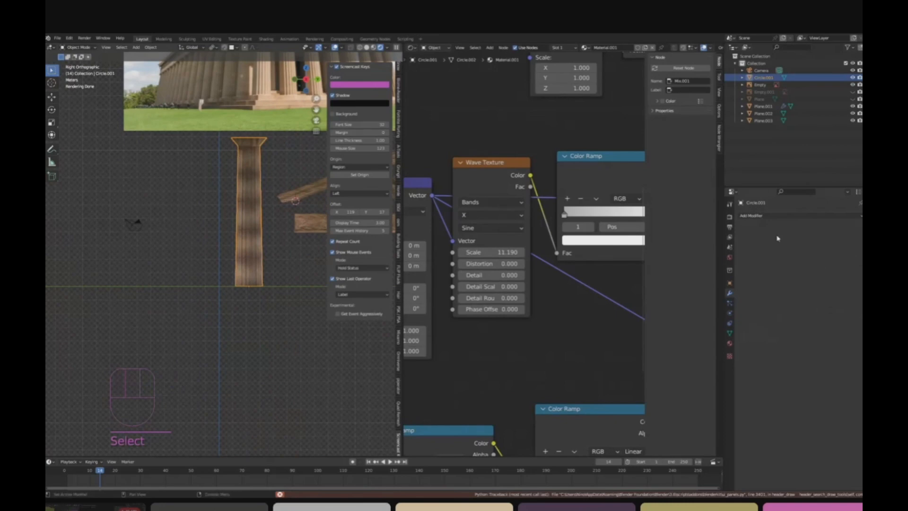
pyautogui.click(757, 216)
pyautogui.click(733, 236)
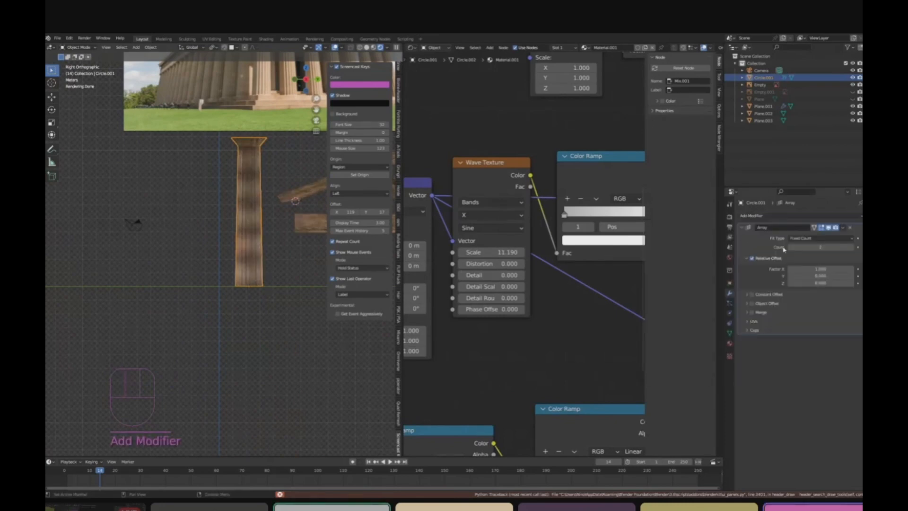
pyautogui.click(804, 275)
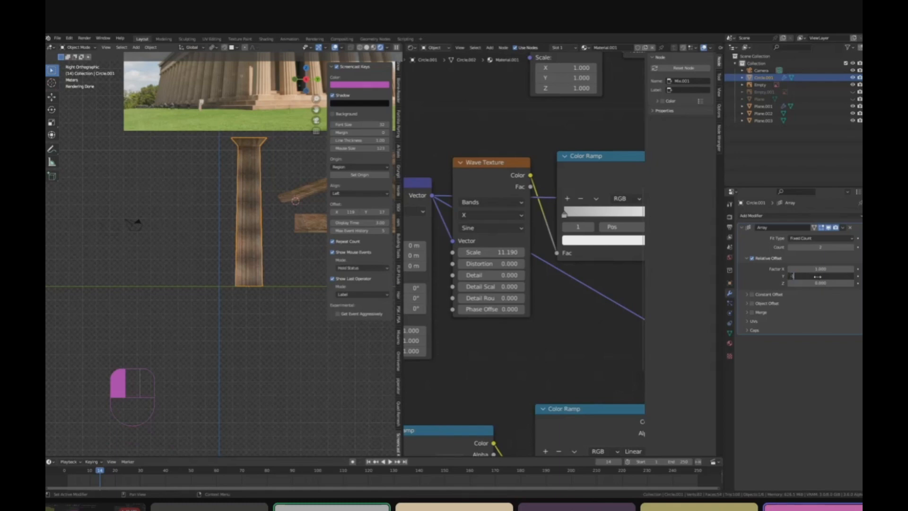
pyautogui.write('1')
pyautogui.press('Return')
# Step: Space the two columns apart with a relative offset Y factor of about -1.27 and set the X factor to 0
pyautogui.scroll(2, 271, 199)
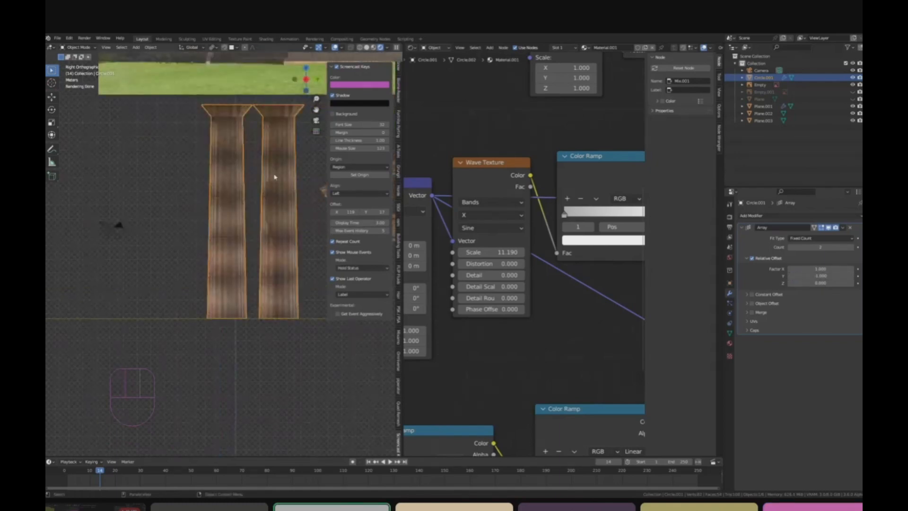
pyautogui.scroll(1, 275, 176)
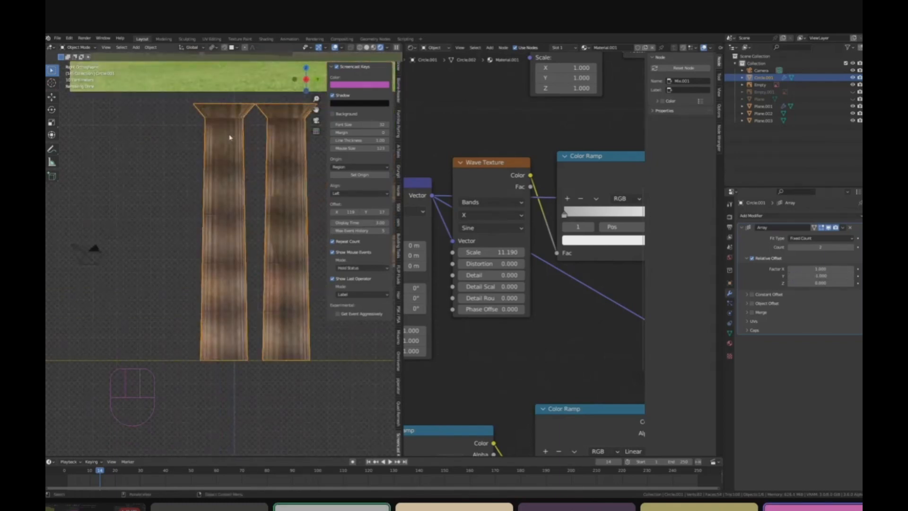
pyautogui.scroll(3, 255, 142)
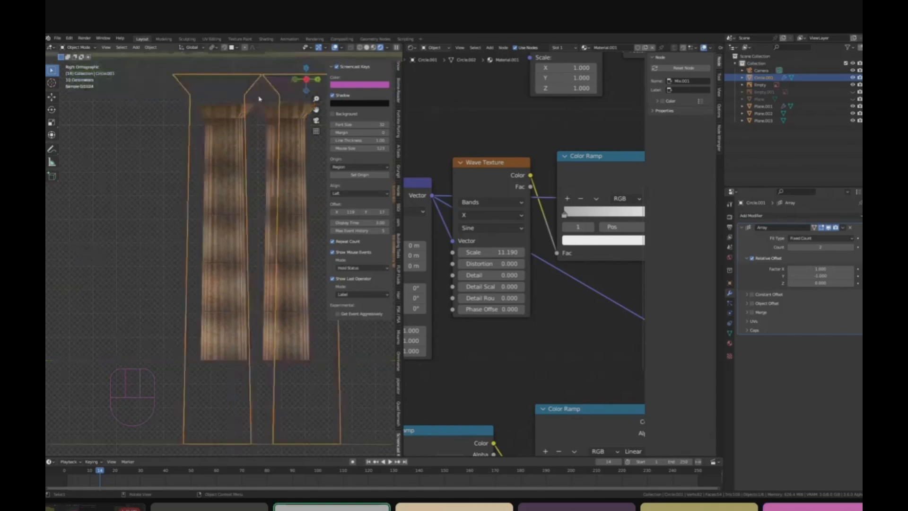
pyautogui.keyDown('shift'); pyautogui.moveTo(219, 166); pyautogui.dragTo(183, 311, button='middle'); pyautogui.keyUp('shift')
pyautogui.scroll(-4, 182, 311)
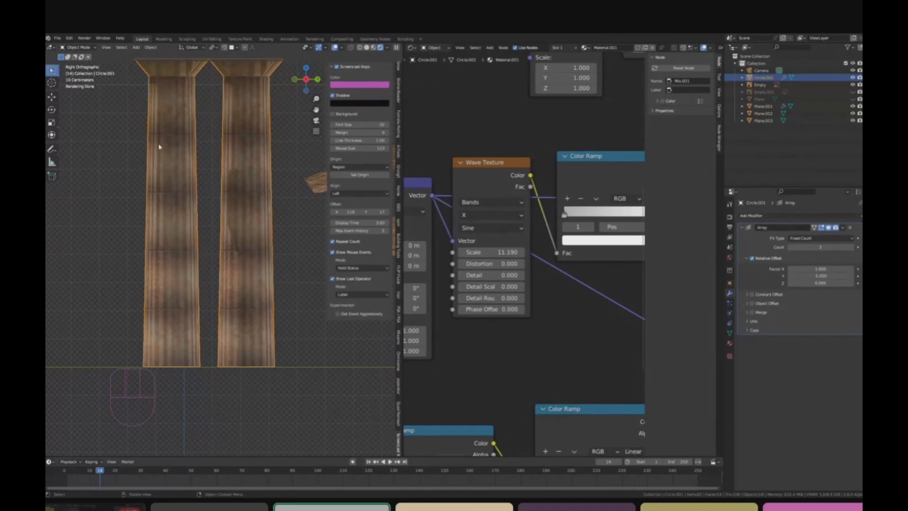
pyautogui.keyDown('shift'); pyautogui.moveTo(175, 156); pyautogui.dragTo(170, 181, button='middle'); pyautogui.keyUp('shift')
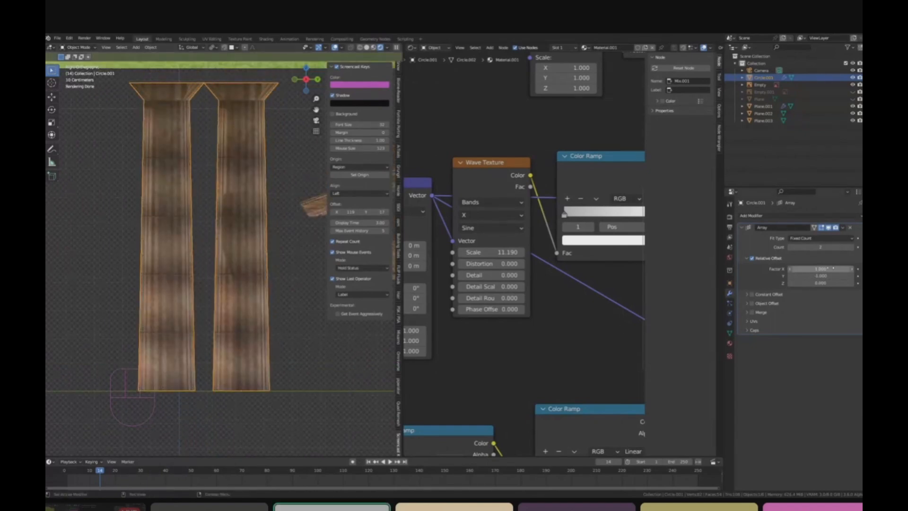
pyautogui.keyDown('shift'); pyautogui.moveTo(827, 276); pyautogui.dragTo(809, 276); pyautogui.keyUp('shift')
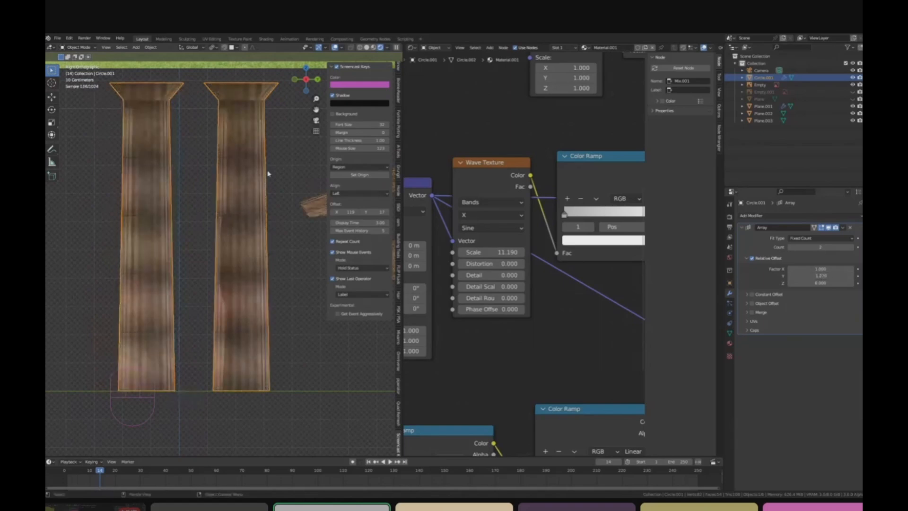
pyautogui.doubleClick(820, 269)
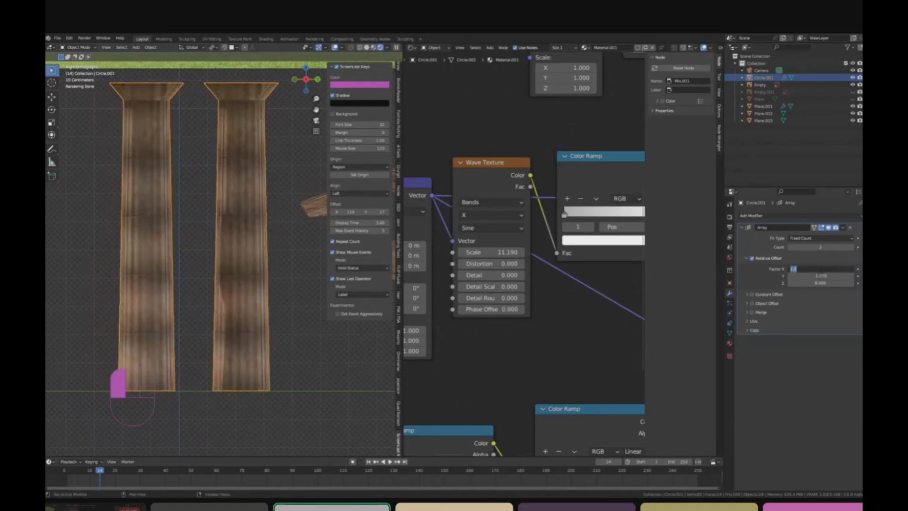
pyautogui.press('Return')
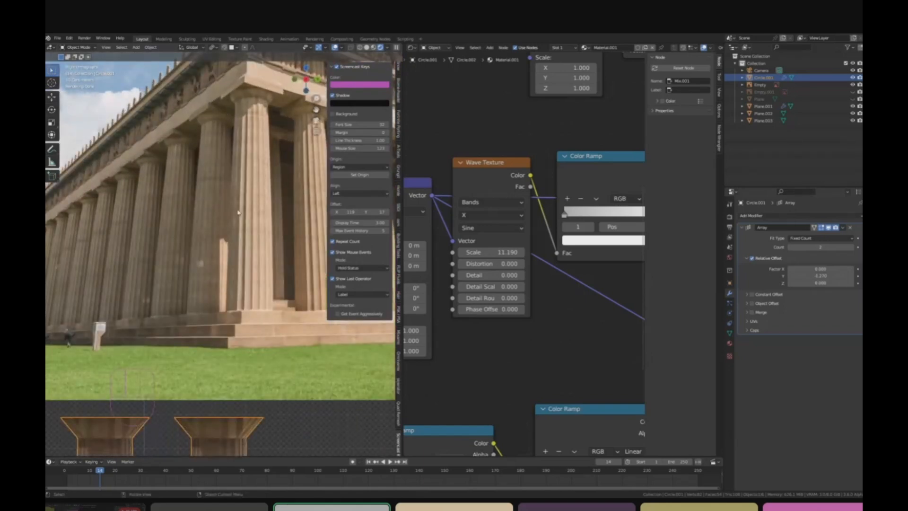
# Step: Widen the column spacing to match the reference photo by setting the relative offset Y factor to about -1.39
pyautogui.scroll(-3, 238, 212)
pyautogui.keyDown('shift'); pyautogui.moveTo(238, 212); pyautogui.dragTo(250, 111, button='middle'); pyautogui.keyUp('shift')
pyautogui.keyDown('shift'); pyautogui.moveTo(821, 275); pyautogui.dragTo(801, 276); pyautogui.keyUp('shift')
pyautogui.keyDown('shift'); pyautogui.moveTo(239, 87); pyautogui.dragTo(230, 142, button='middle'); pyautogui.keyUp('shift')
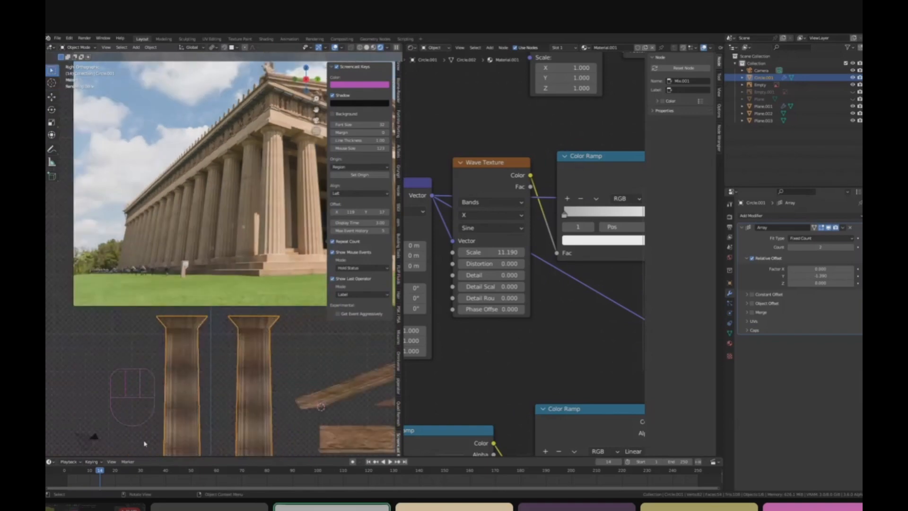
pyautogui.keyDown('shift'); pyautogui.moveTo(179, 389); pyautogui.dragTo(198, 361, button='middle'); pyautogui.keyUp('shift')
pyautogui.keyDown('shift'); pyautogui.moveTo(200, 326); pyautogui.dragTo(177, 277, button='middle'); pyautogui.keyUp('shift')
pyautogui.scroll(1, 202, 360)
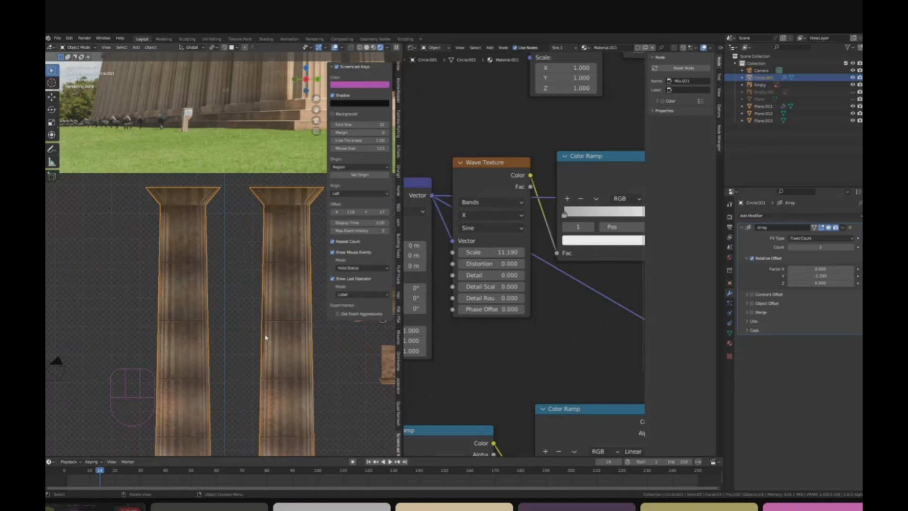
pyautogui.scroll(-2, 471, 125)
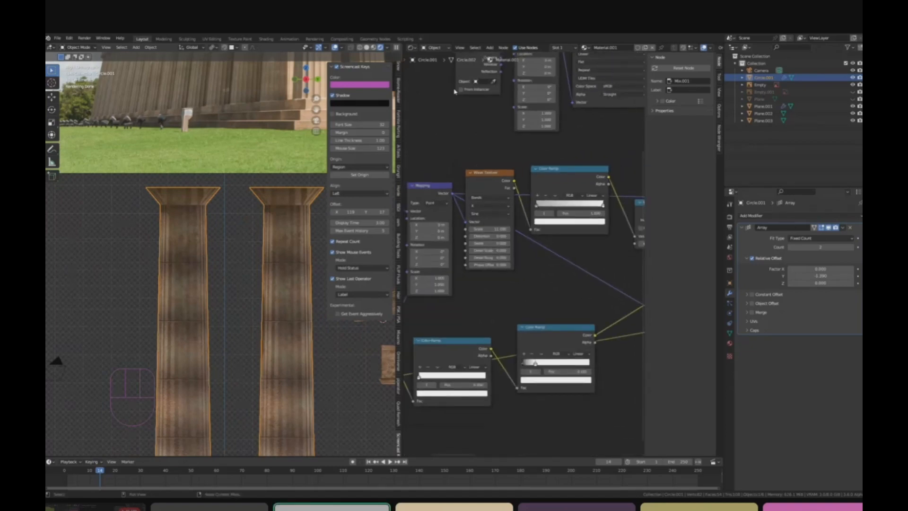
# Step: Examine the column material's node tree to see which texture coordinates and mapping nodes drive its image, wave and noise textures
pyautogui.click(242, 221)
pyautogui.click(279, 226)
pyautogui.scroll(-3, 462, 183)
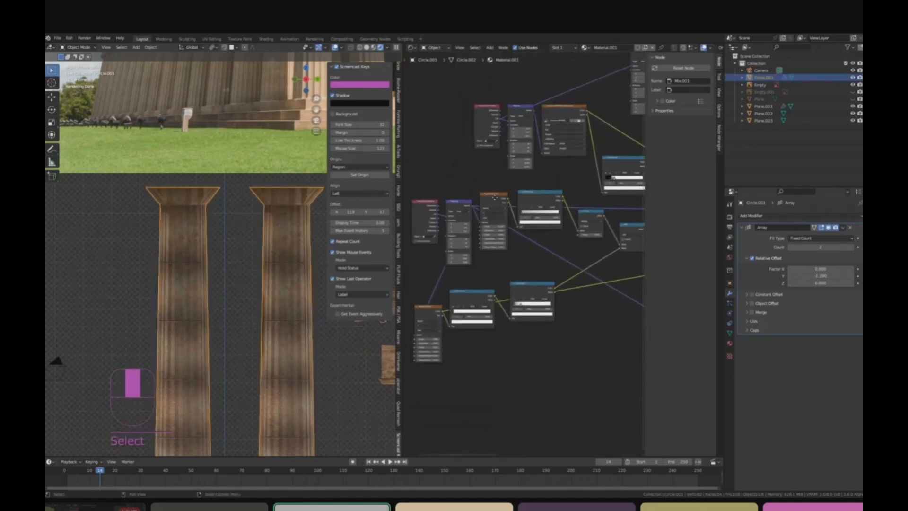
pyautogui.moveTo(462, 182); pyautogui.dragTo(513, 221, button='middle')
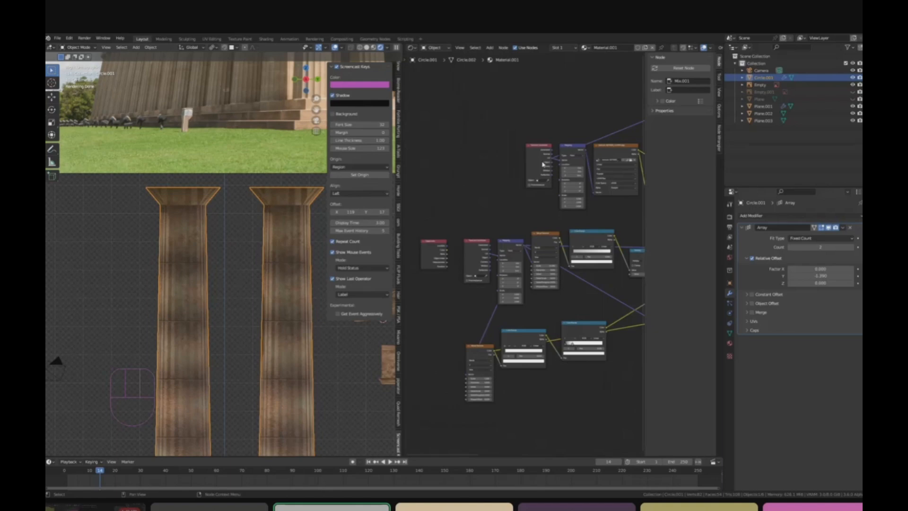
pyautogui.scroll(2, 549, 236)
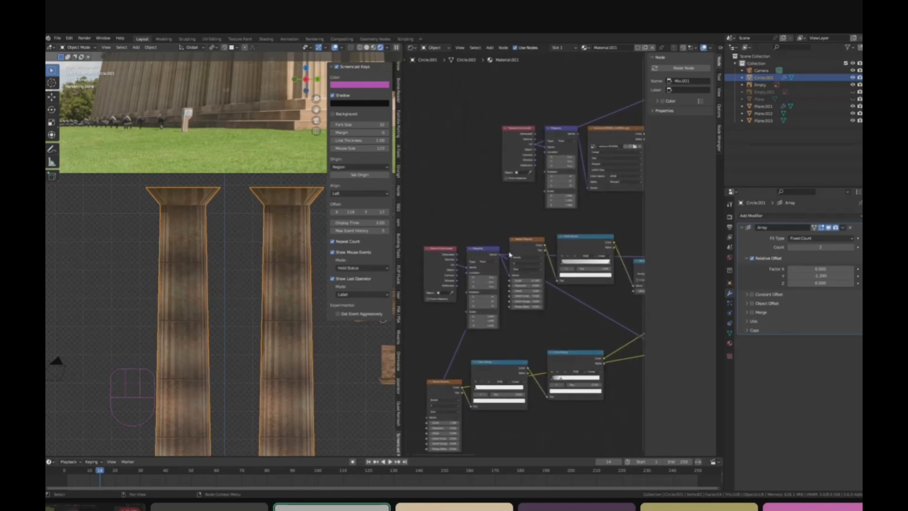
pyautogui.moveTo(578, 193); pyautogui.dragTo(469, 296, button='middle')
pyautogui.scroll(-4, 551, 276)
pyautogui.moveTo(551, 276); pyautogui.dragTo(499, 260, button='middle')
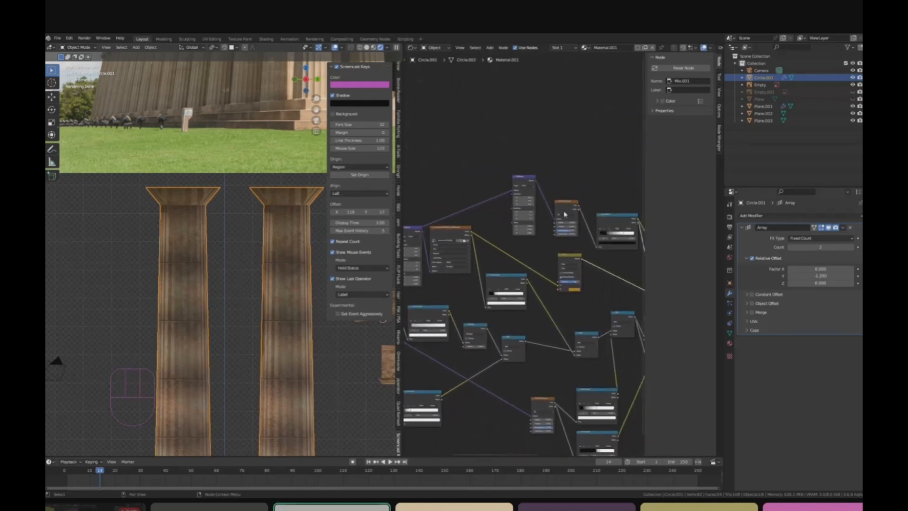
pyautogui.scroll(6, 564, 214)
pyautogui.scroll(2, 521, 222)
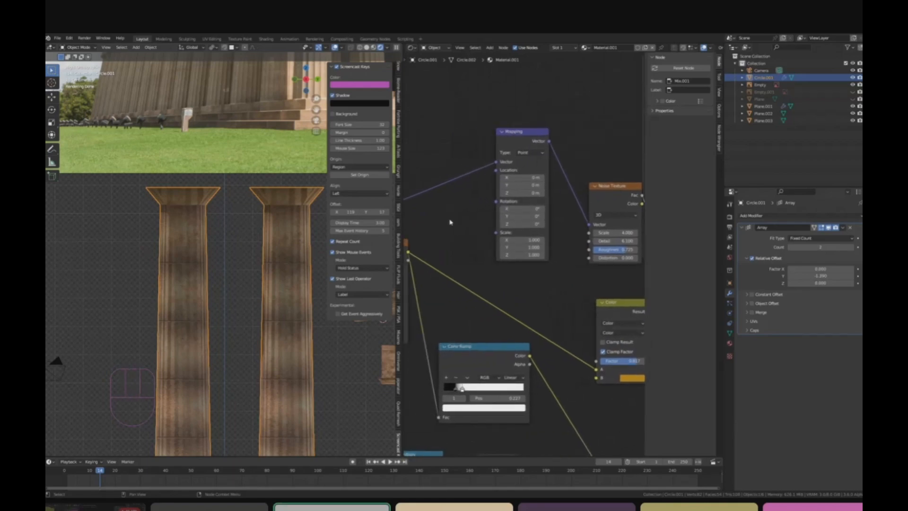
pyautogui.moveTo(458, 216); pyautogui.dragTo(515, 203, button='middle')
pyautogui.scroll(-5, 515, 203)
pyautogui.moveTo(468, 239); pyautogui.dragTo(592, 214, button='middle')
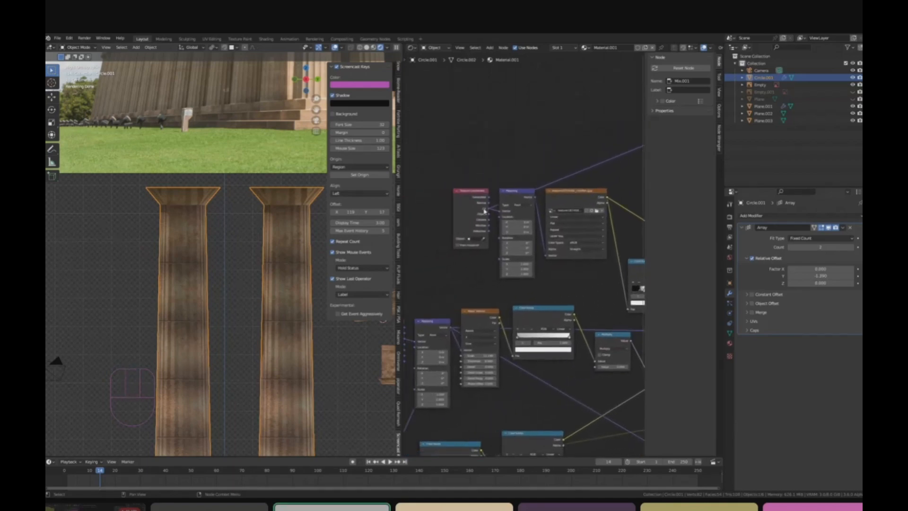
pyautogui.scroll(3, 484, 211)
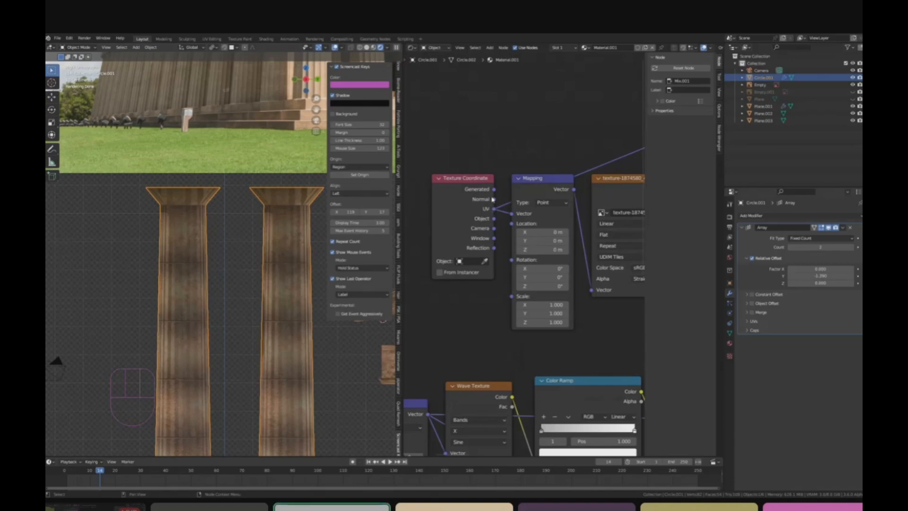
# Step: Shift the texture on the arrayed column copy by setting the Array modifier's UV offset V to about 0.6
pyautogui.click(753, 322)
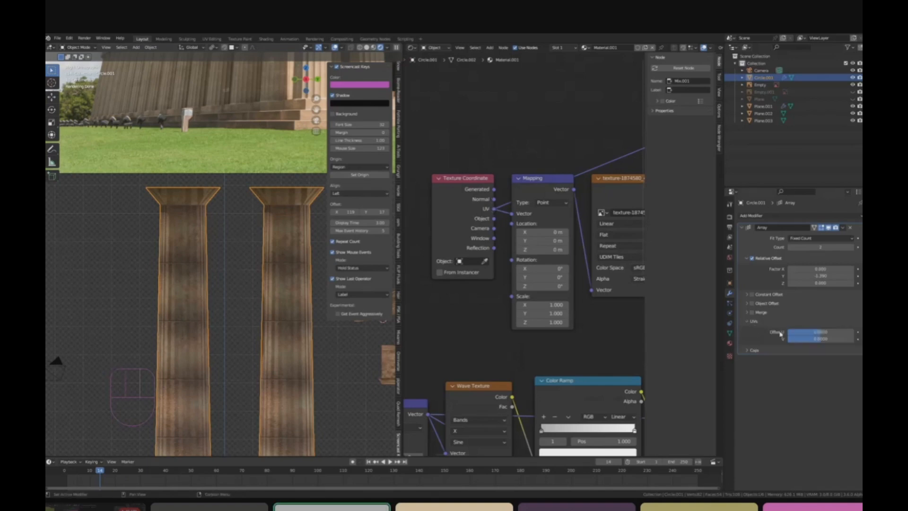
pyautogui.moveTo(823, 340); pyautogui.dragTo(857, 340)
pyautogui.scroll(-5, 557, 245)
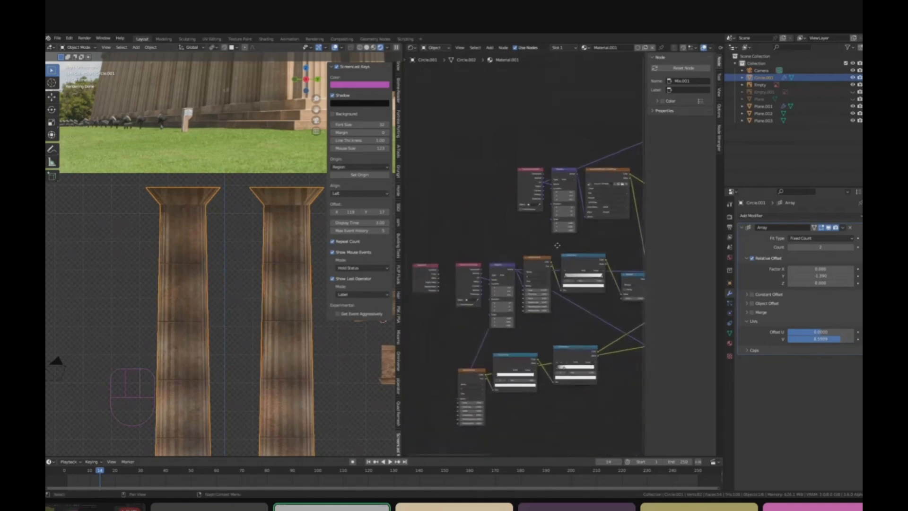
pyautogui.scroll(4, 557, 245)
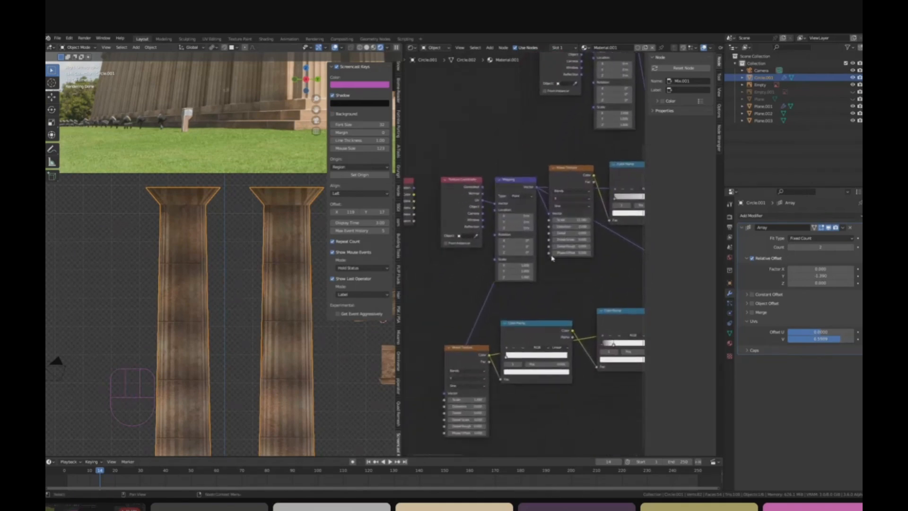
pyautogui.scroll(2, 534, 208)
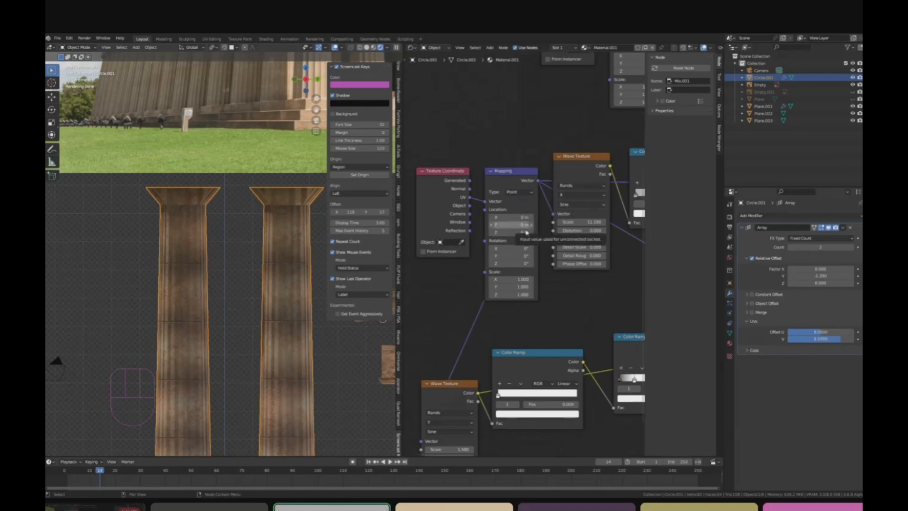
pyautogui.scroll(2, 493, 210)
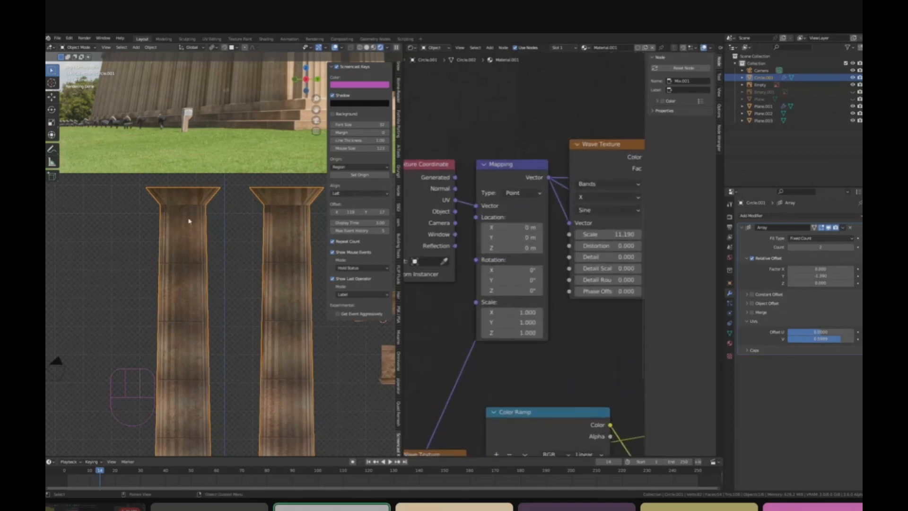
pyautogui.scroll(1, 189, 221)
pyautogui.scroll(2, 188, 220)
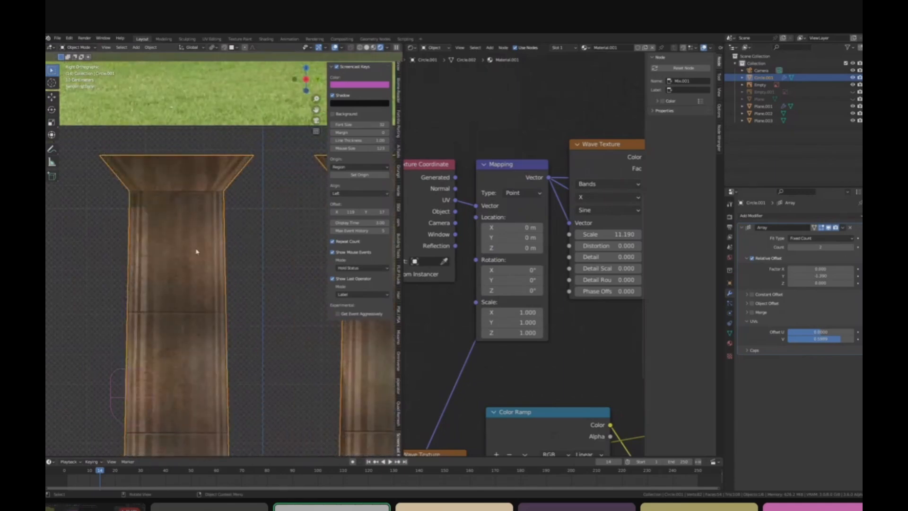
pyautogui.scroll(-5, 164, 377)
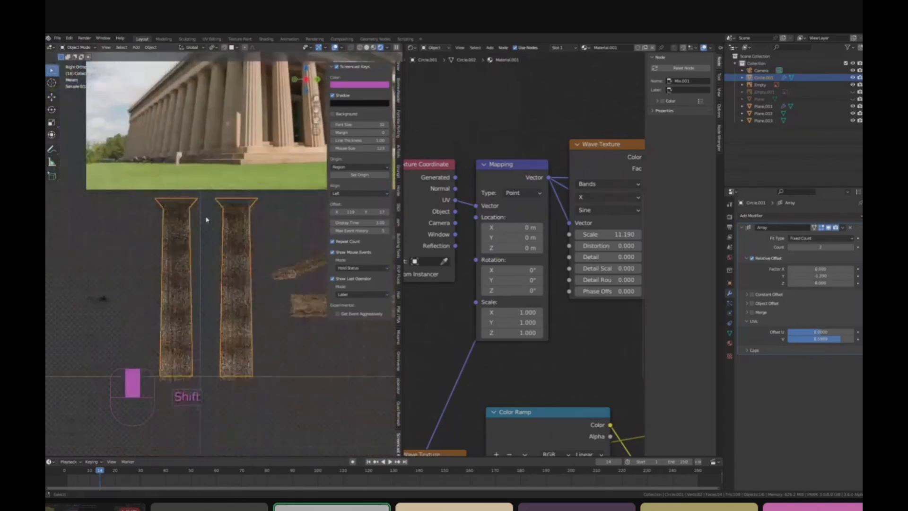
pyautogui.scroll(4, 179, 264)
# Step: Try the maximum UV offset V of 1.0 on the column array and compare the two columns
pyautogui.moveTo(847, 341); pyautogui.dragTo(864, 341)
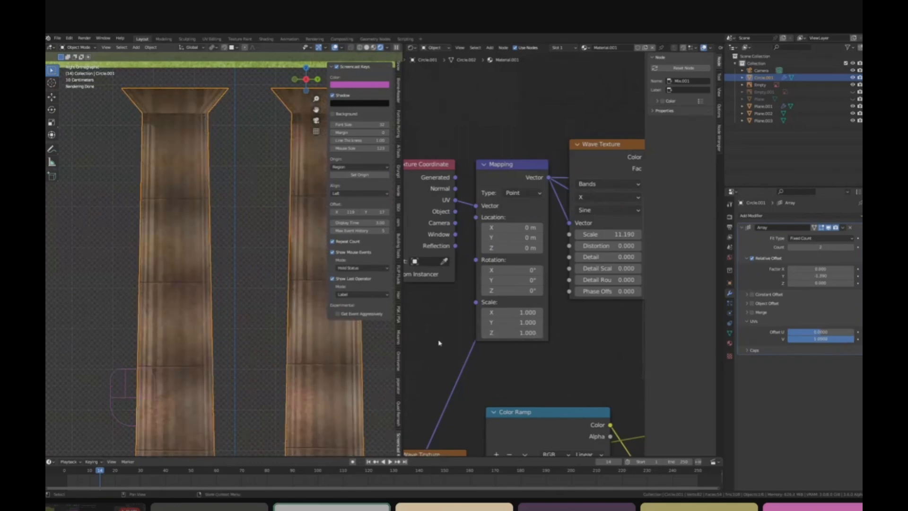
pyautogui.keyDown('shift'); pyautogui.moveTo(158, 324); pyautogui.dragTo(76, 318, button='middle'); pyautogui.keyUp('shift')
pyautogui.keyDown('shift'); pyautogui.moveTo(185, 286); pyautogui.dragTo(215, 288, button='middle'); pyautogui.keyUp('shift')
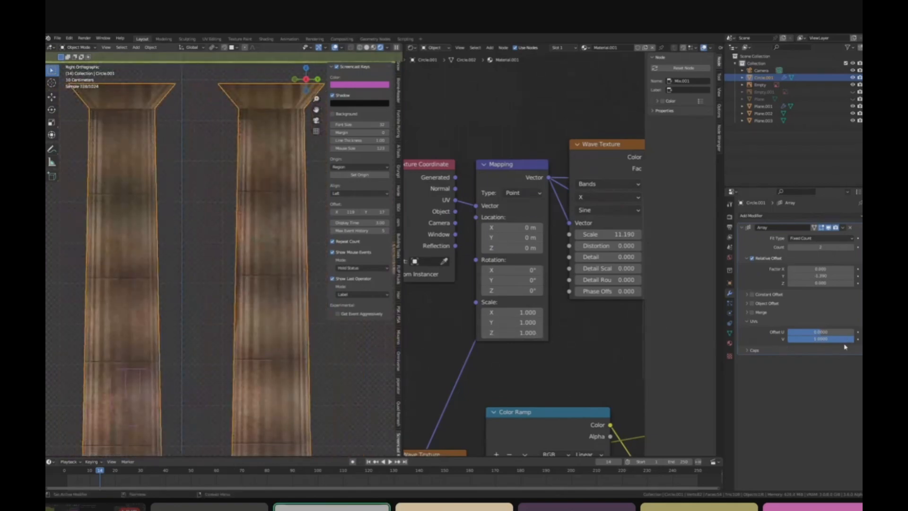
# Step: Set the column array's UV offset V to about 0.8 and compare the texture on both columns
pyautogui.moveTo(847, 342); pyautogui.dragTo(847, 339)
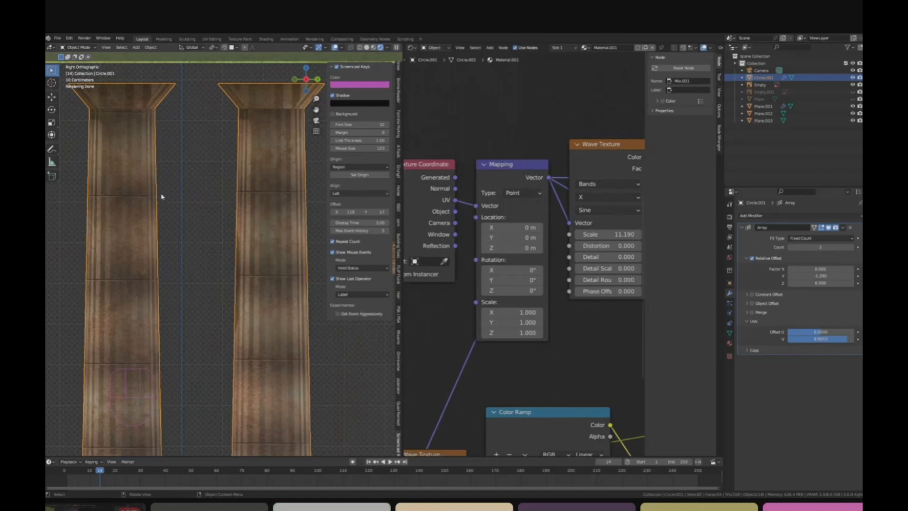
pyautogui.scroll(-3, 208, 271)
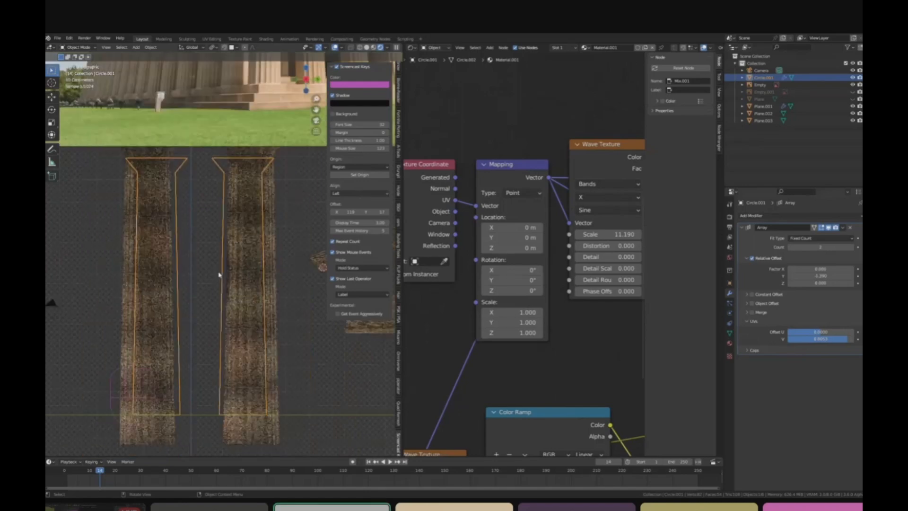
pyautogui.scroll(1, 215, 272)
pyautogui.keyDown('shift'); pyautogui.moveTo(199, 246); pyautogui.dragTo(211, 249, button='middle'); pyautogui.keyUp('shift')
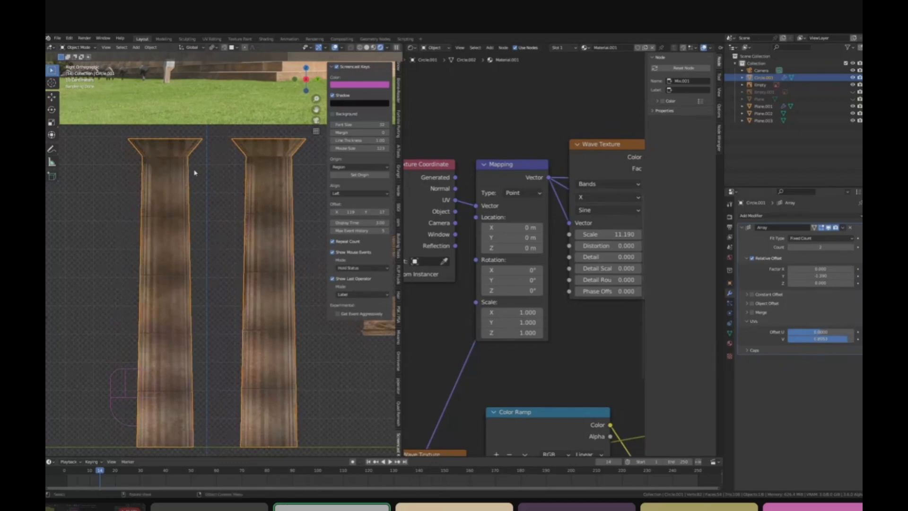
pyautogui.scroll(3, 193, 221)
pyautogui.scroll(-3, 161, 208)
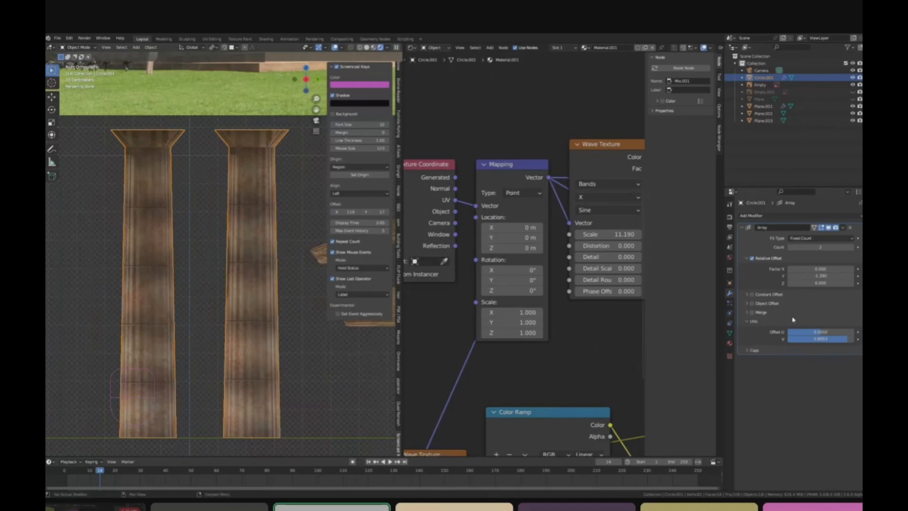
# Step: Try UV offset U values of about 0.42 and -0.09 on the column array, checking the texture near the capitals
pyautogui.moveTo(821, 331)
pyautogui.mouseDown()
pyautogui.moveTo(785, 331)
pyautogui.moveTo(836, 332)
pyautogui.mouseUp()
pyautogui.scroll(4, 168, 195)
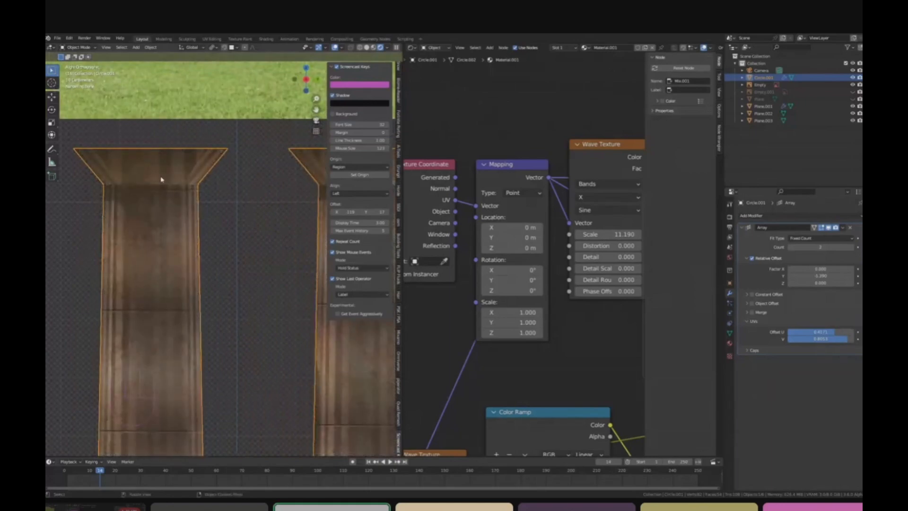
pyautogui.scroll(1, 156, 171)
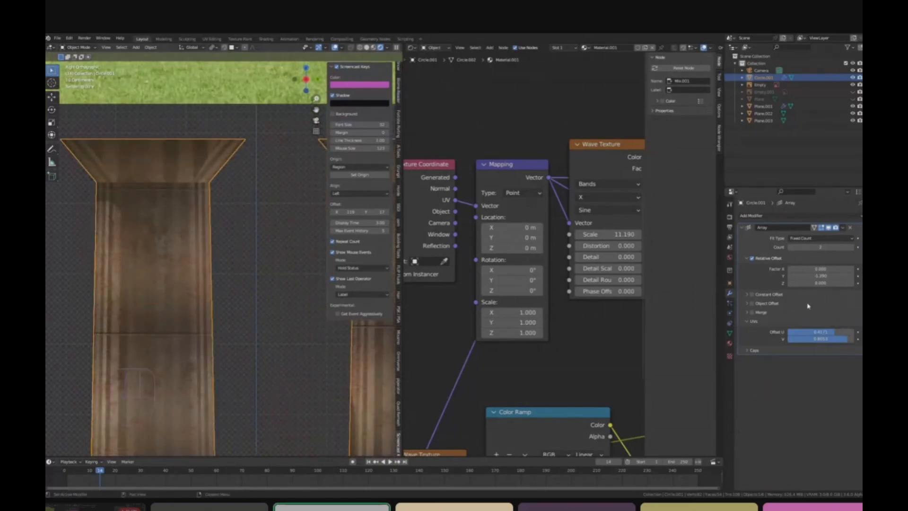
pyautogui.moveTo(835, 331); pyautogui.dragTo(812, 332)
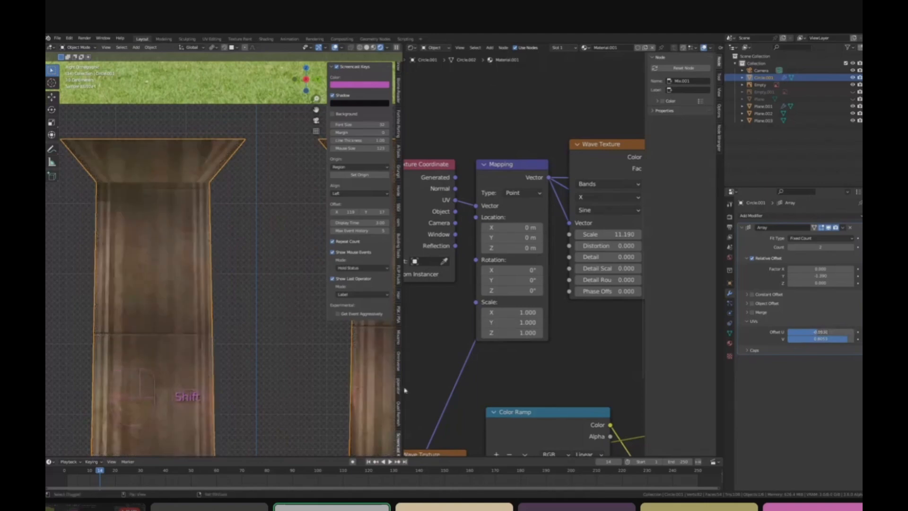
pyautogui.scroll(-3, 254, 347)
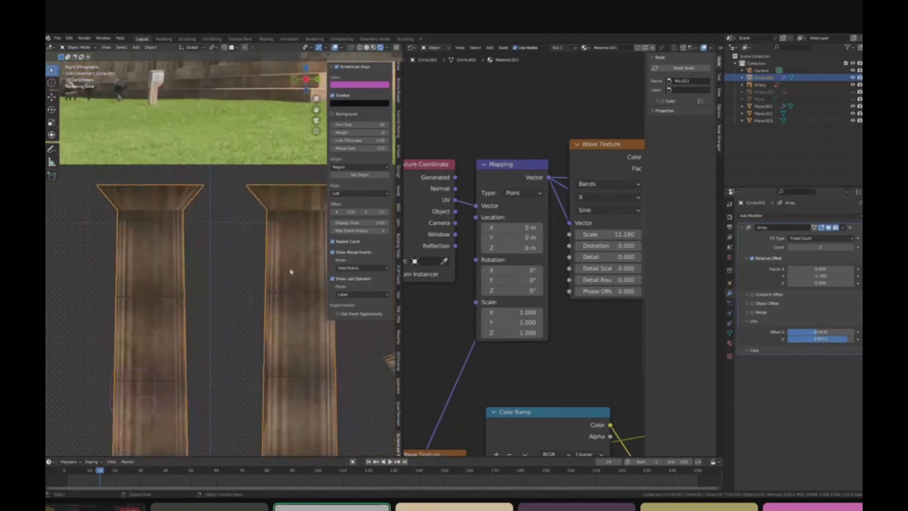
pyautogui.scroll(4, 119, 269)
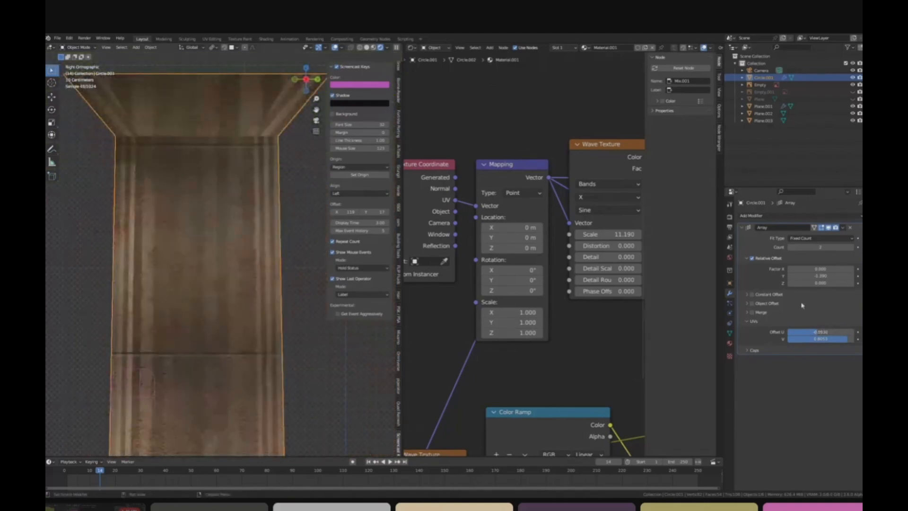
# Step: Set the column array's UV offset U to about 0.18 and compare both full columns beside the reference photo
pyautogui.moveTo(814, 331); pyautogui.dragTo(817, 331)
pyautogui.scroll(-4, 263, 321)
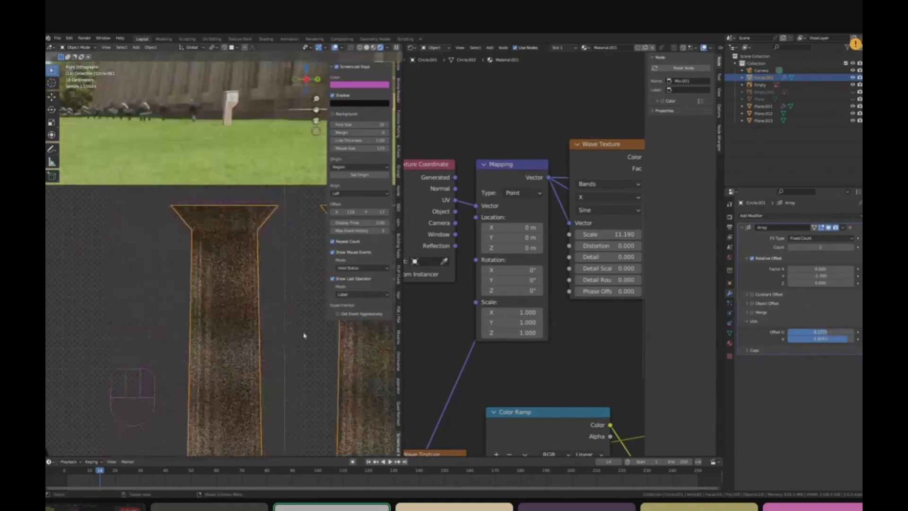
pyautogui.click(304, 334)
pyautogui.scroll(-3, 300, 350)
pyautogui.keyDown('shift'); pyautogui.moveTo(293, 381); pyautogui.dragTo(221, 305, button='middle'); pyautogui.keyUp('shift')
pyautogui.scroll(-3, 255, 300)
pyautogui.click(256, 302)
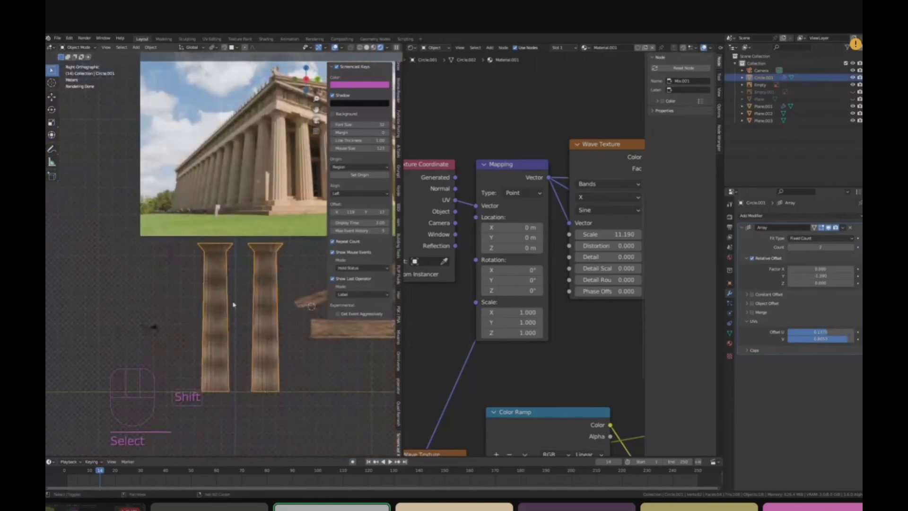
# Step: Extend the row of columns by raising the Array modifier's count to 14
pyautogui.moveTo(821, 247); pyautogui.dragTo(835, 247)
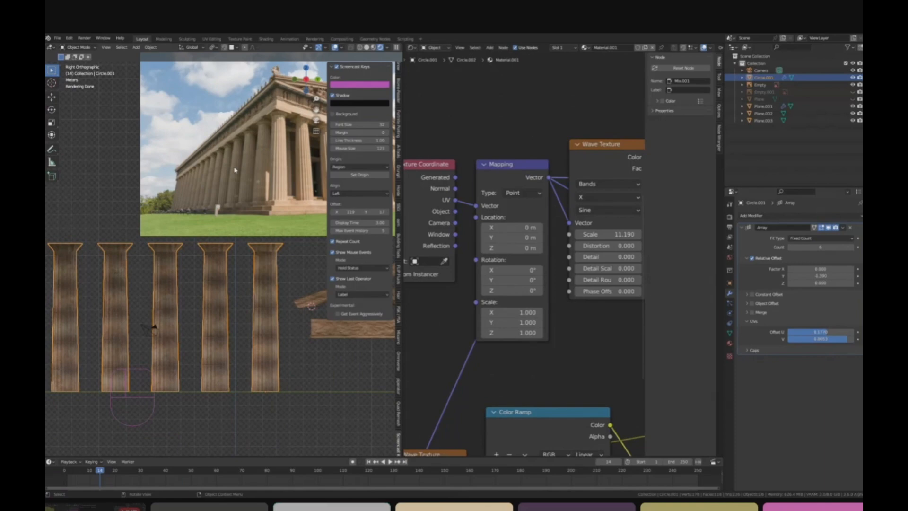
pyautogui.scroll(-3, 214, 275)
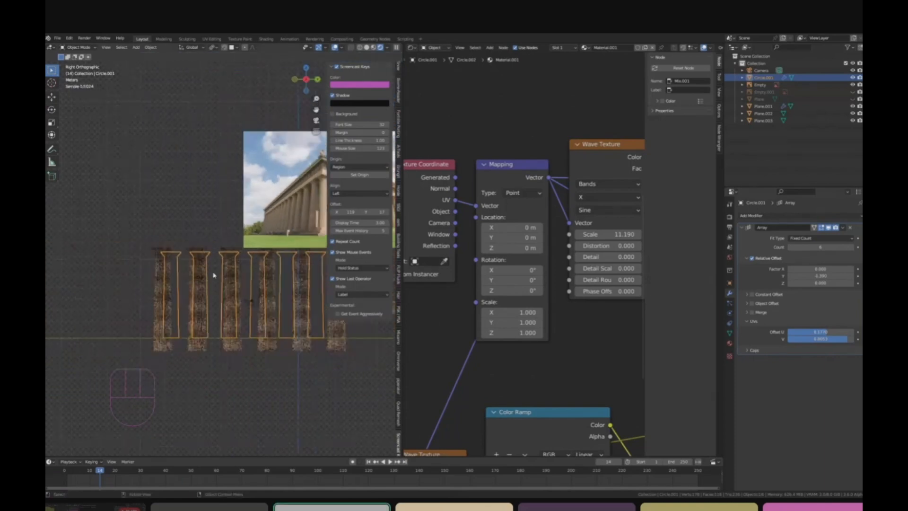
pyautogui.scroll(-2, 214, 275)
pyautogui.scroll(2, 188, 259)
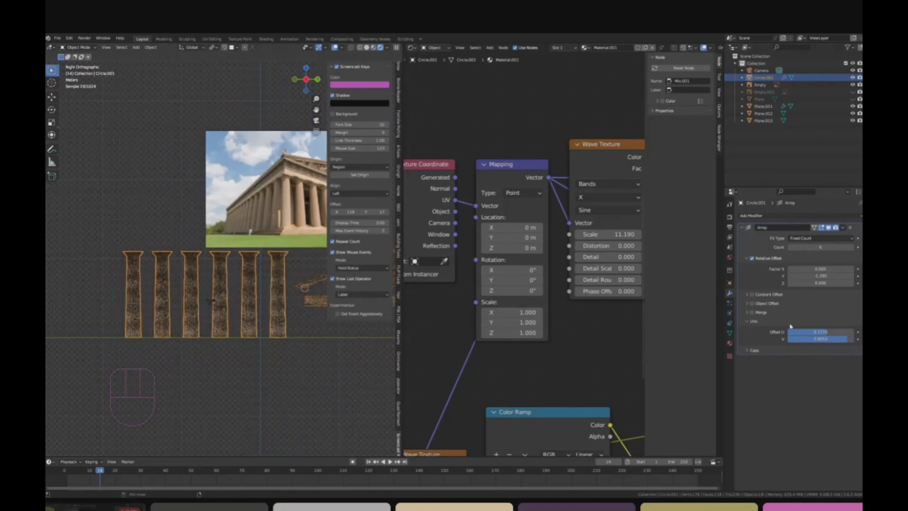
pyautogui.click(821, 247)
pyautogui.press('Return')
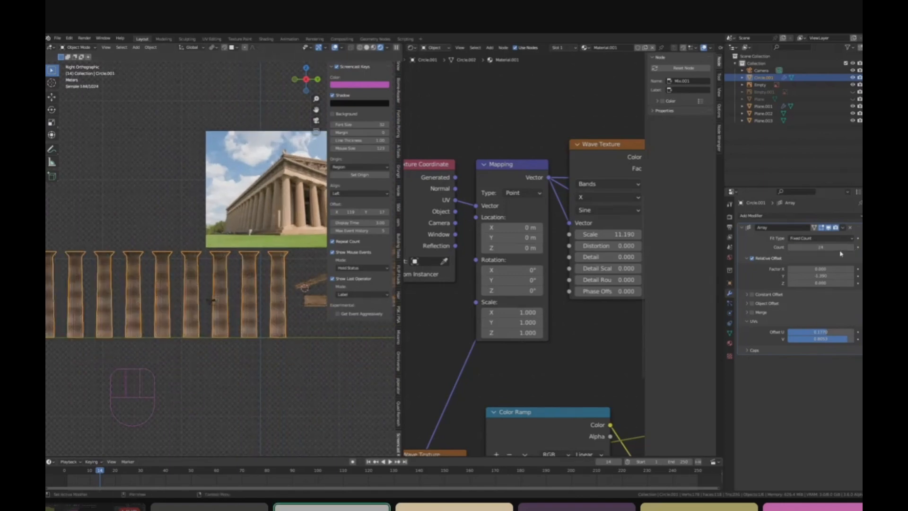
# Step: Deselect the columns and inspect the texture variation along the row and up close on individual copies
pyautogui.scroll(-1, 211, 301)
pyautogui.keyDown('shift'); pyautogui.moveTo(191, 289); pyautogui.dragTo(281, 288, button='middle'); pyautogui.keyUp('shift')
pyautogui.scroll(2, 163, 301)
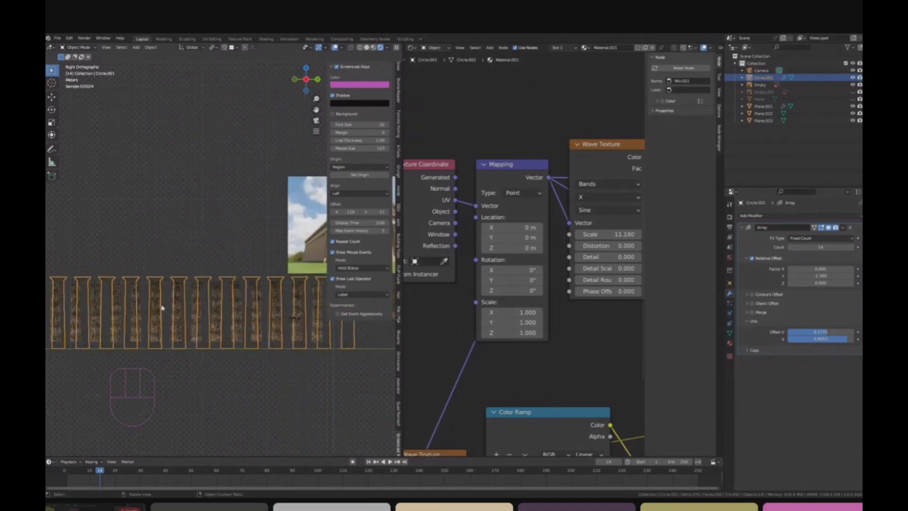
pyautogui.click(180, 349)
pyautogui.scroll(5, 188, 308)
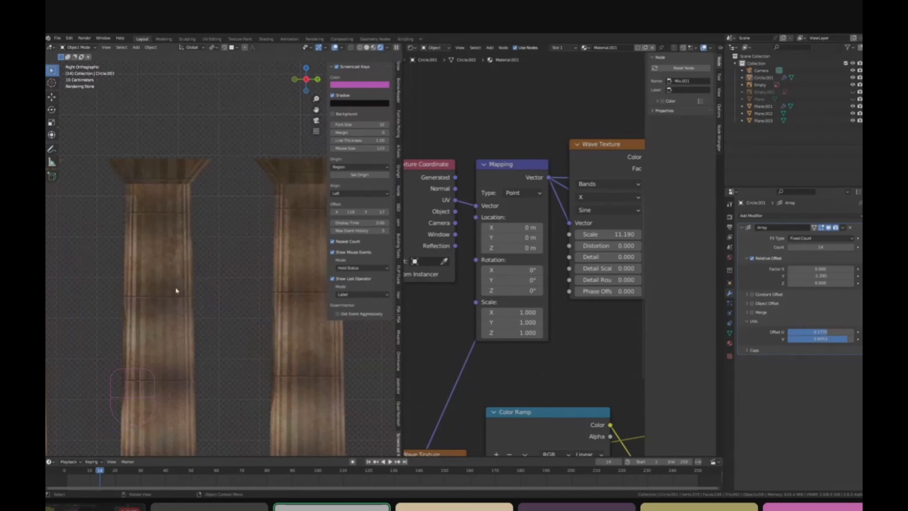
pyautogui.scroll(-5, 165, 286)
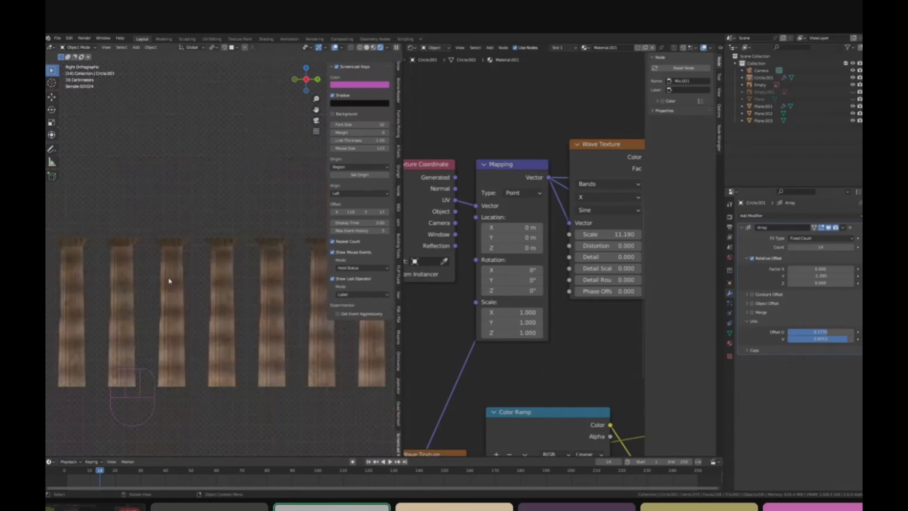
pyautogui.scroll(5, 173, 284)
pyautogui.scroll(3, 175, 283)
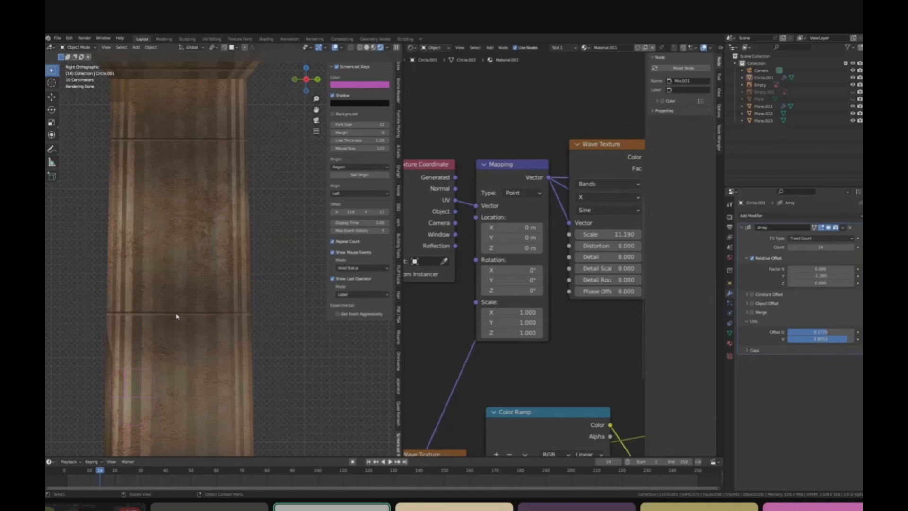
# Step: Try brightening the dark orange-brown colour in the selected Mix node of the columns' material, and undo the change
pyautogui.scroll(-4, 231, 202)
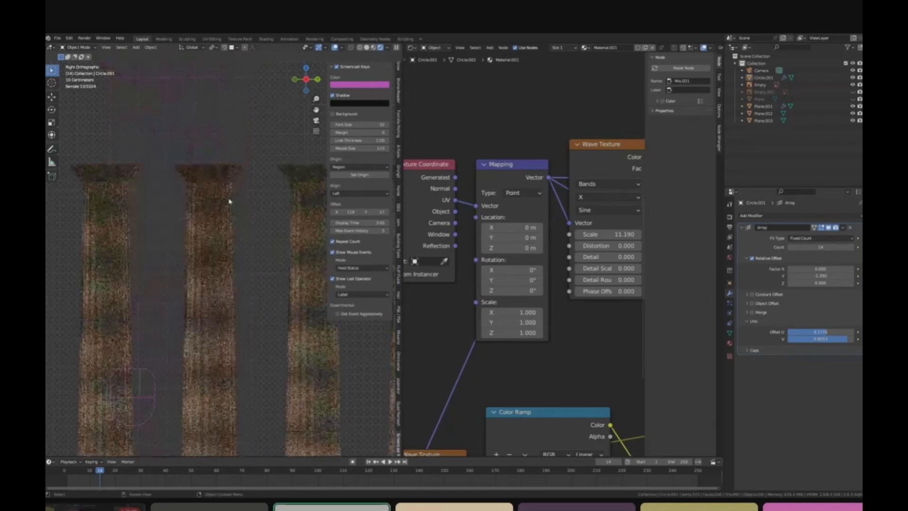
pyautogui.click(229, 200)
pyautogui.scroll(-8, 562, 226)
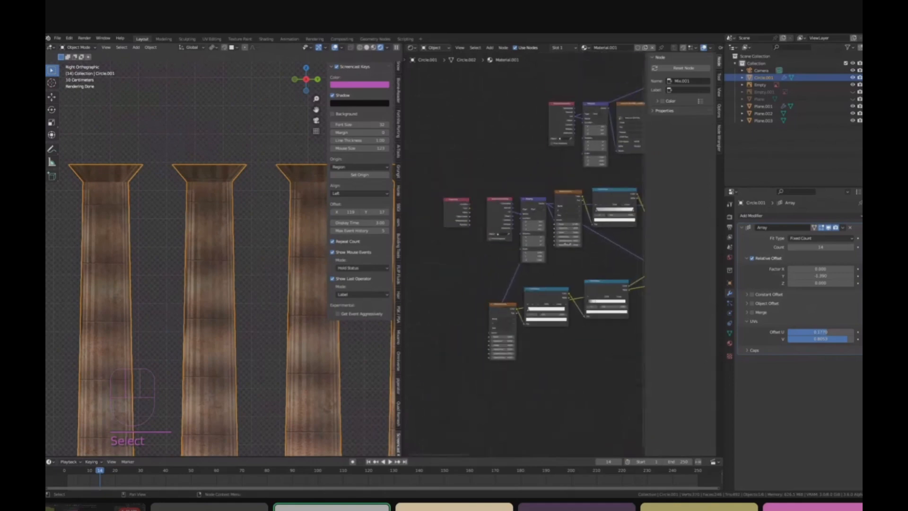
pyautogui.scroll(6, 562, 226)
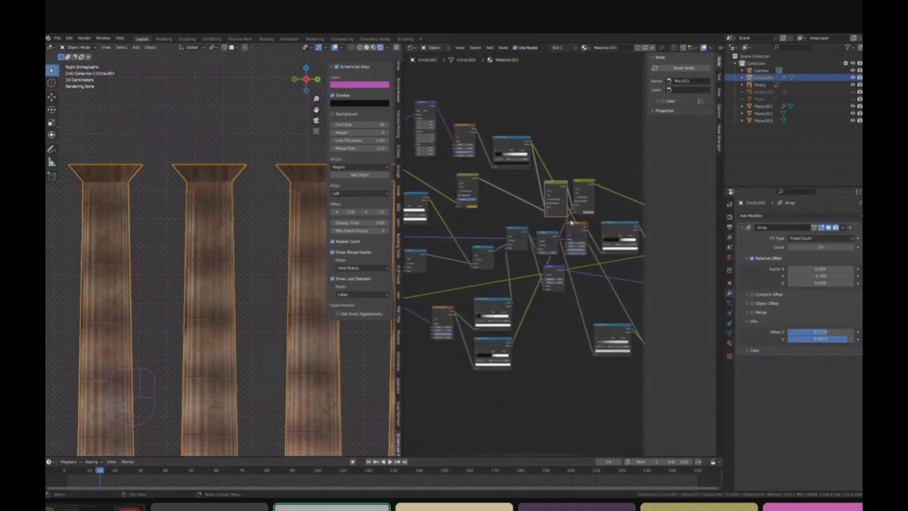
pyautogui.click(554, 216)
pyautogui.moveTo(601, 151); pyautogui.dragTo(602, 135)
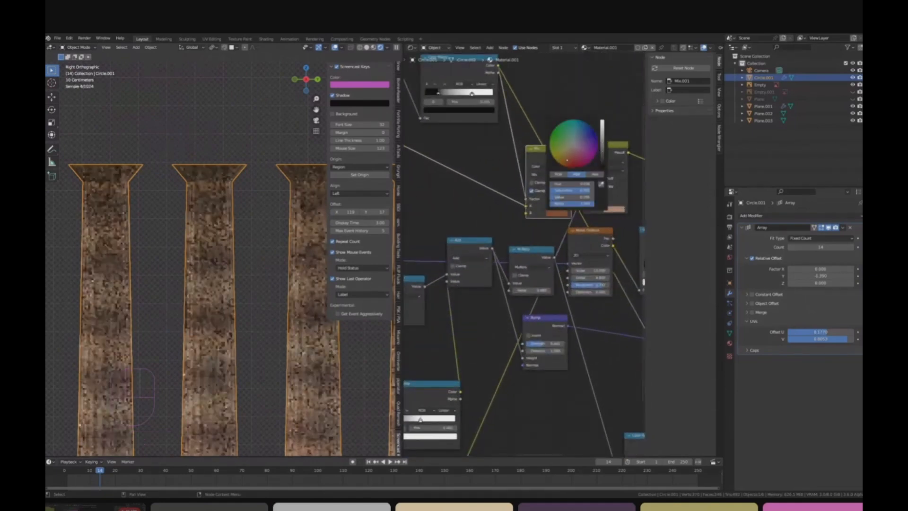
pyautogui.hotkey('ctrl', 'z')
# Step: Brighten the reddish-brown colour in the Mix node near the end of the columns' colour chain
pyautogui.scroll(-4, 558, 317)
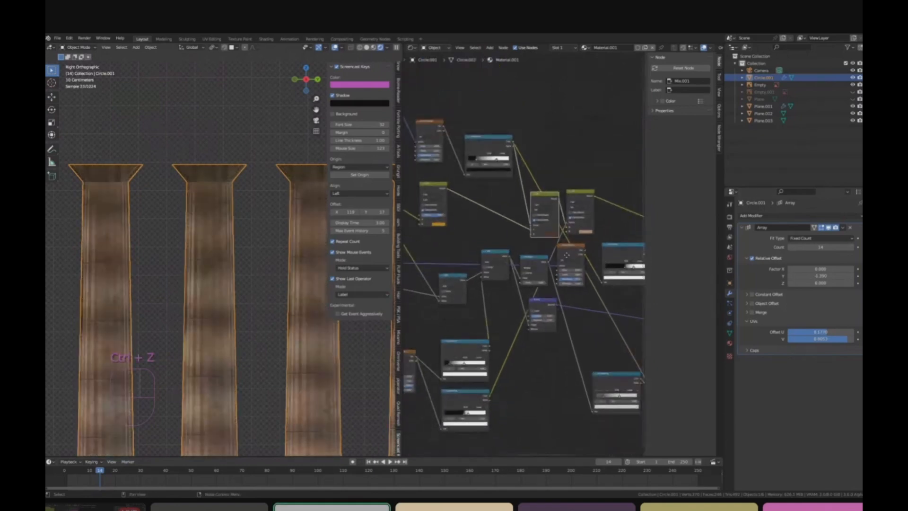
pyautogui.click(585, 183)
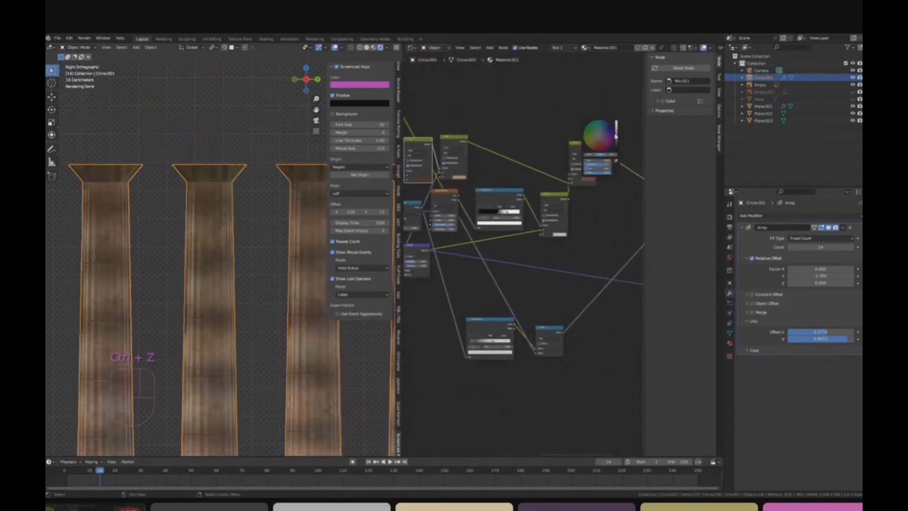
pyautogui.moveTo(615, 137); pyautogui.dragTo(616, 128)
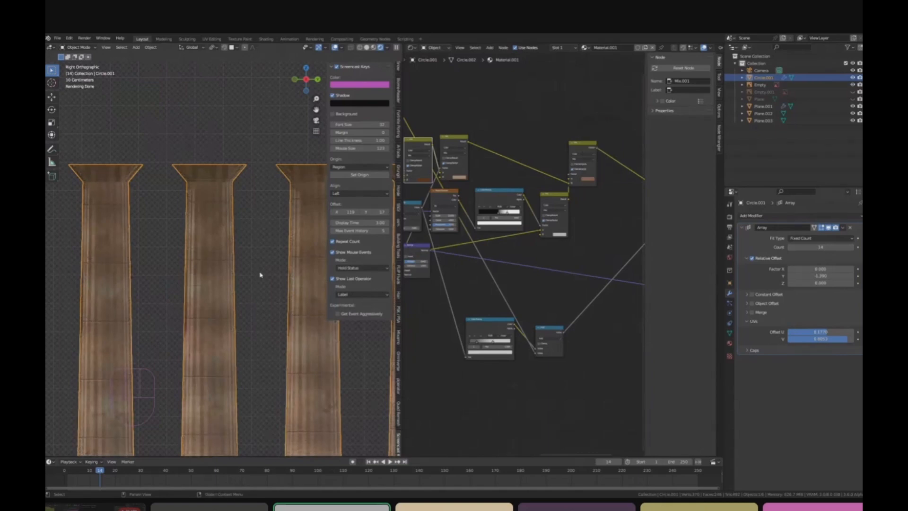
# Step: Deselect the columns and compare the whole row's colour and spacing with the temple reference photo
pyautogui.scroll(-5, 205, 281)
pyautogui.click(237, 229)
pyautogui.scroll(-5, 237, 228)
pyautogui.keyDown('shift'); pyautogui.moveTo(242, 283); pyautogui.dragTo(262, 273, button='middle'); pyautogui.keyUp('shift')
pyautogui.moveTo(147, 267); pyautogui.dragTo(233, 278, button='middle')
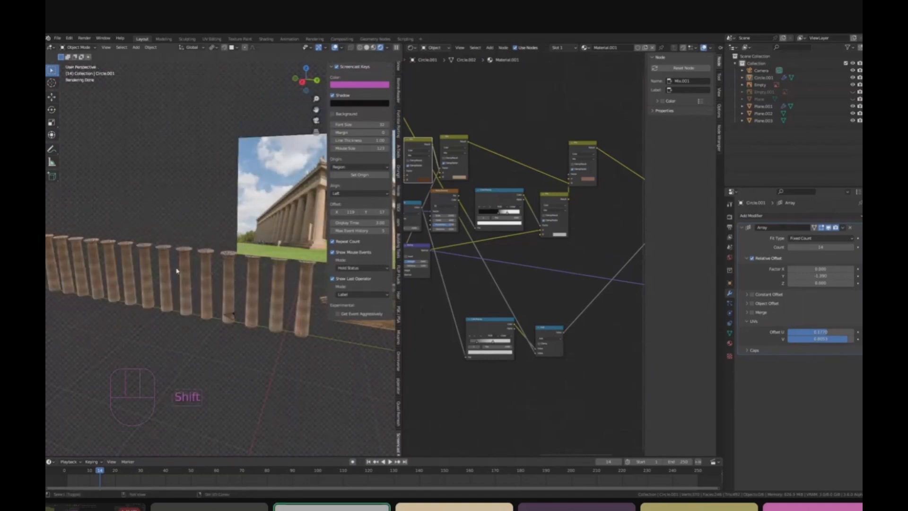
pyautogui.keyDown('shift'); pyautogui.moveTo(177, 271); pyautogui.dragTo(202, 293, button='middle'); pyautogui.keyUp('shift')
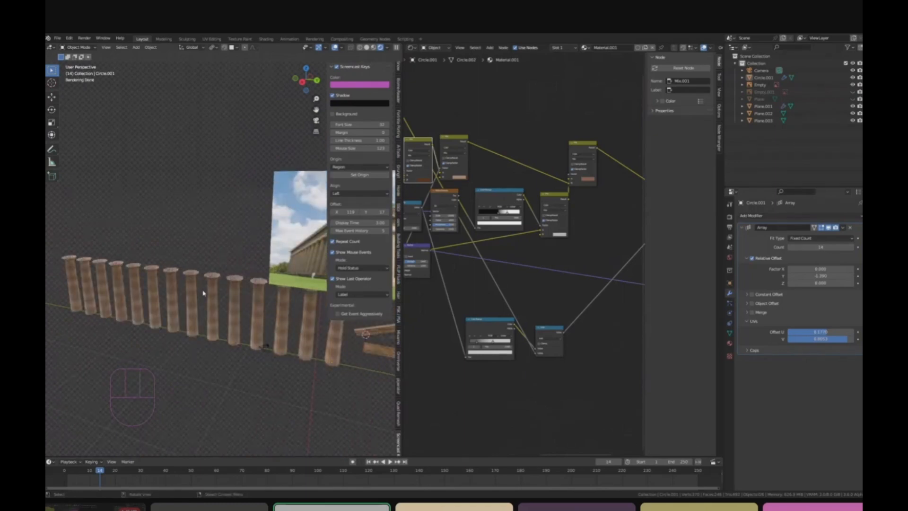
pyautogui.keyDown('shift'); pyautogui.moveTo(235, 258); pyautogui.dragTo(168, 265, button='middle'); pyautogui.keyUp('shift')
pyautogui.keyDown('shift'); pyautogui.moveTo(314, 275); pyautogui.dragTo(239, 270, button='middle'); pyautogui.keyUp('shift')
pyautogui.scroll(1, 286, 274)
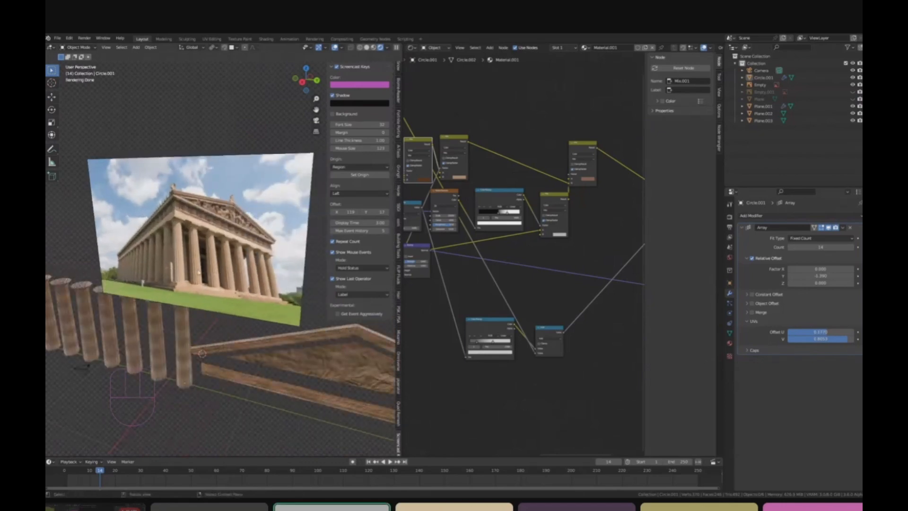
pyautogui.keyDown('shift'); pyautogui.moveTo(118, 273); pyautogui.dragTo(280, 278, button='middle'); pyautogui.keyUp('shift')
pyautogui.keyDown('shift'); pyautogui.moveTo(90, 280); pyautogui.dragTo(184, 304, button='middle'); pyautogui.keyUp('shift')
# Step: Add a second Array modifier to the columns, with a relative offset X factor of -1 for a parallel row behind
pyautogui.click(193, 296)
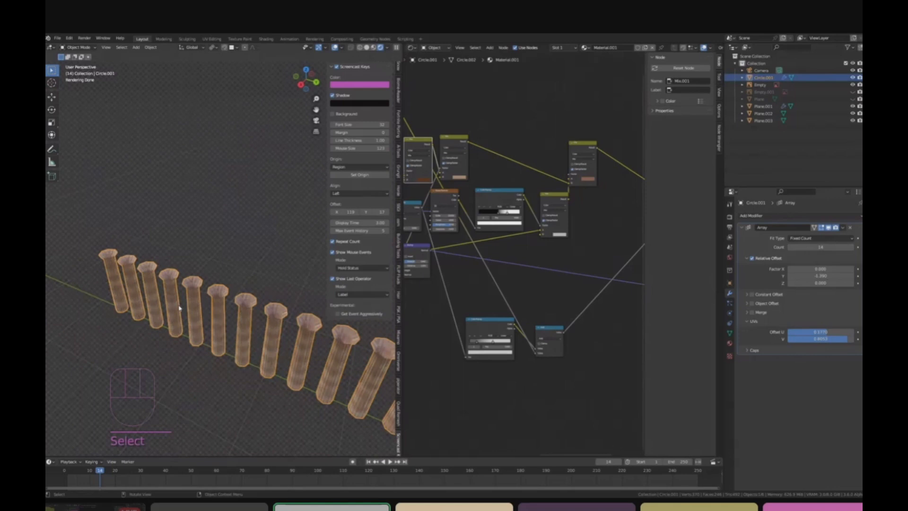
pyautogui.click(789, 216)
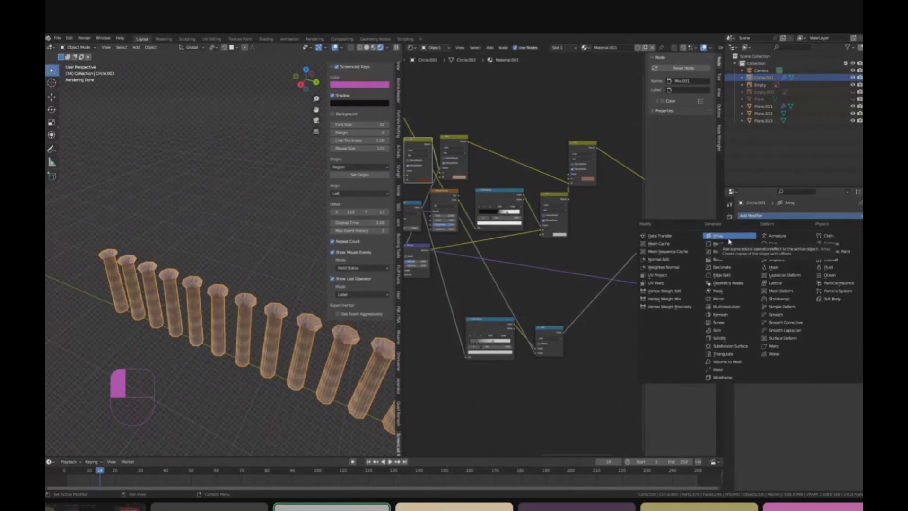
pyautogui.click(729, 242)
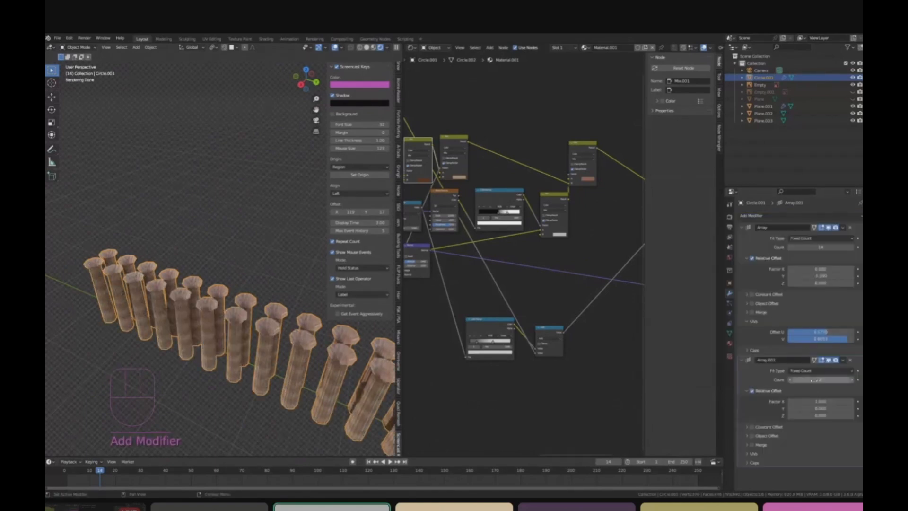
pyautogui.click(822, 408)
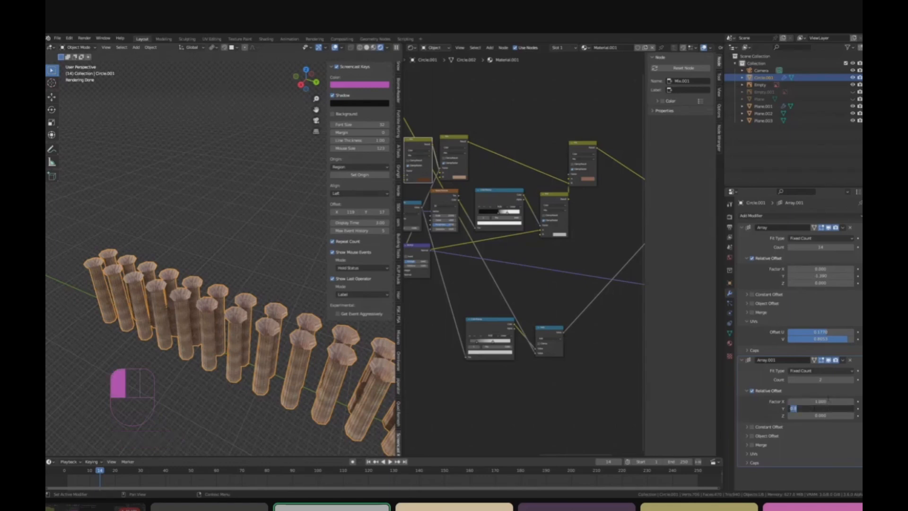
pyautogui.click(828, 399)
pyautogui.click(825, 400)
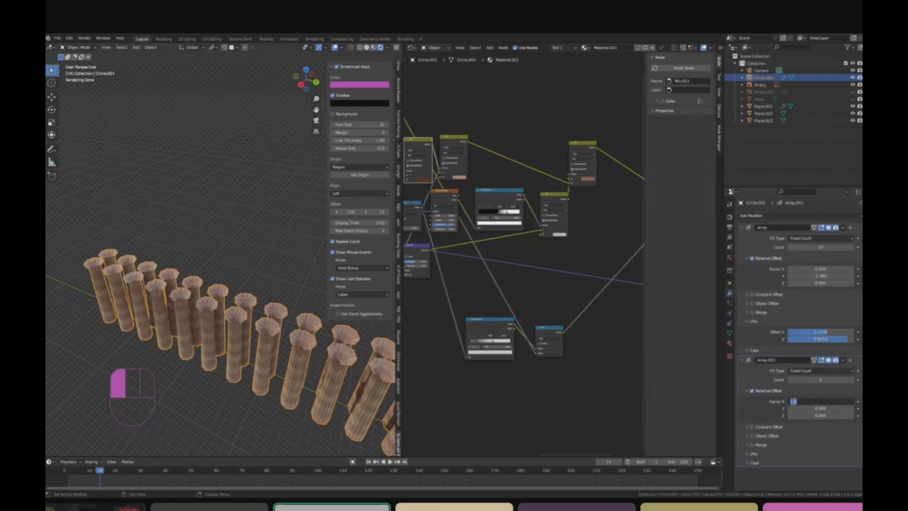
pyautogui.write('1')
pyautogui.press('Return')
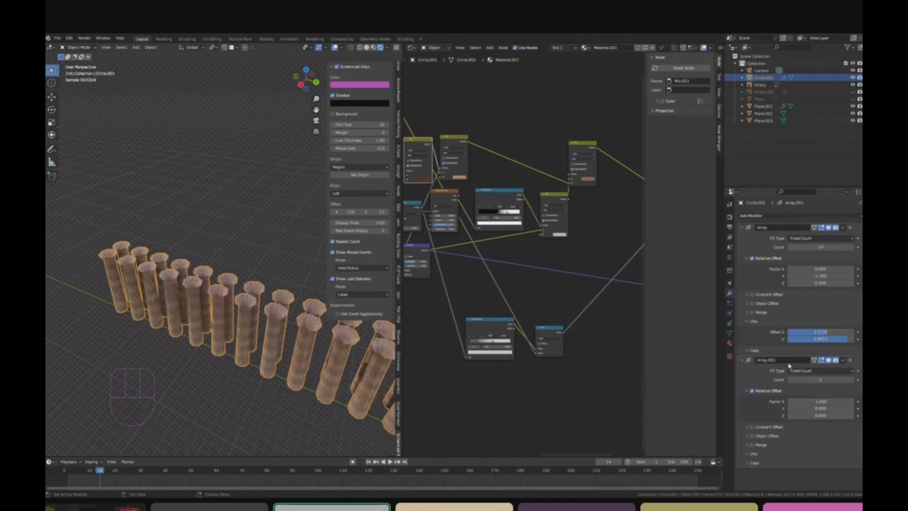
# Step: Widen the gap between the two column rows by setting the second array's X factor to about -10, checking against the photo
pyautogui.moveTo(817, 401); pyautogui.dragTo(686, 401)
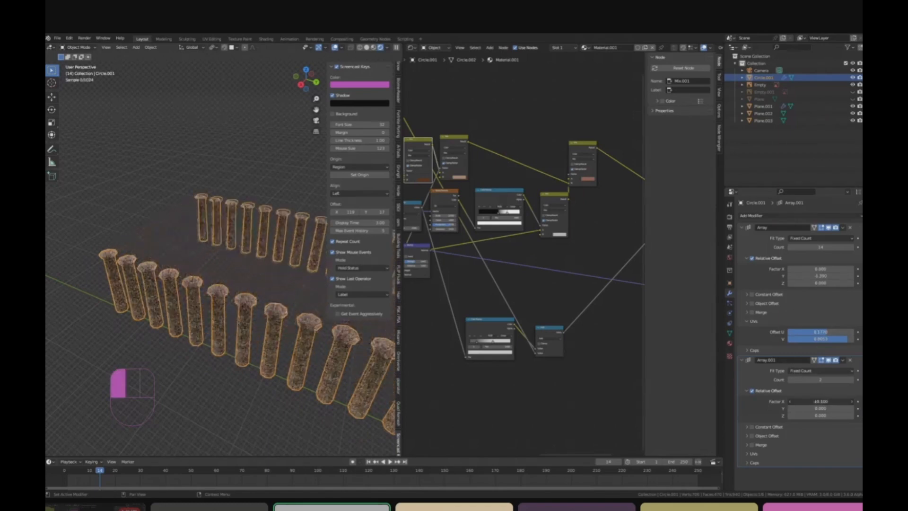
pyautogui.scroll(-2, 287, 298)
pyautogui.scroll(-2, 286, 298)
pyautogui.keyDown('shift'); pyautogui.moveTo(286, 298); pyautogui.dragTo(219, 277, button='middle'); pyautogui.keyUp('shift')
pyautogui.scroll(4, 144, 305)
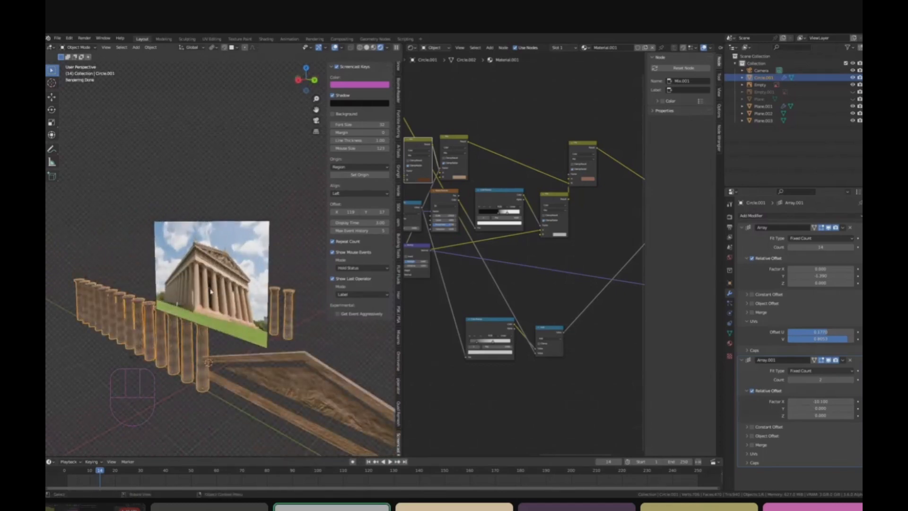